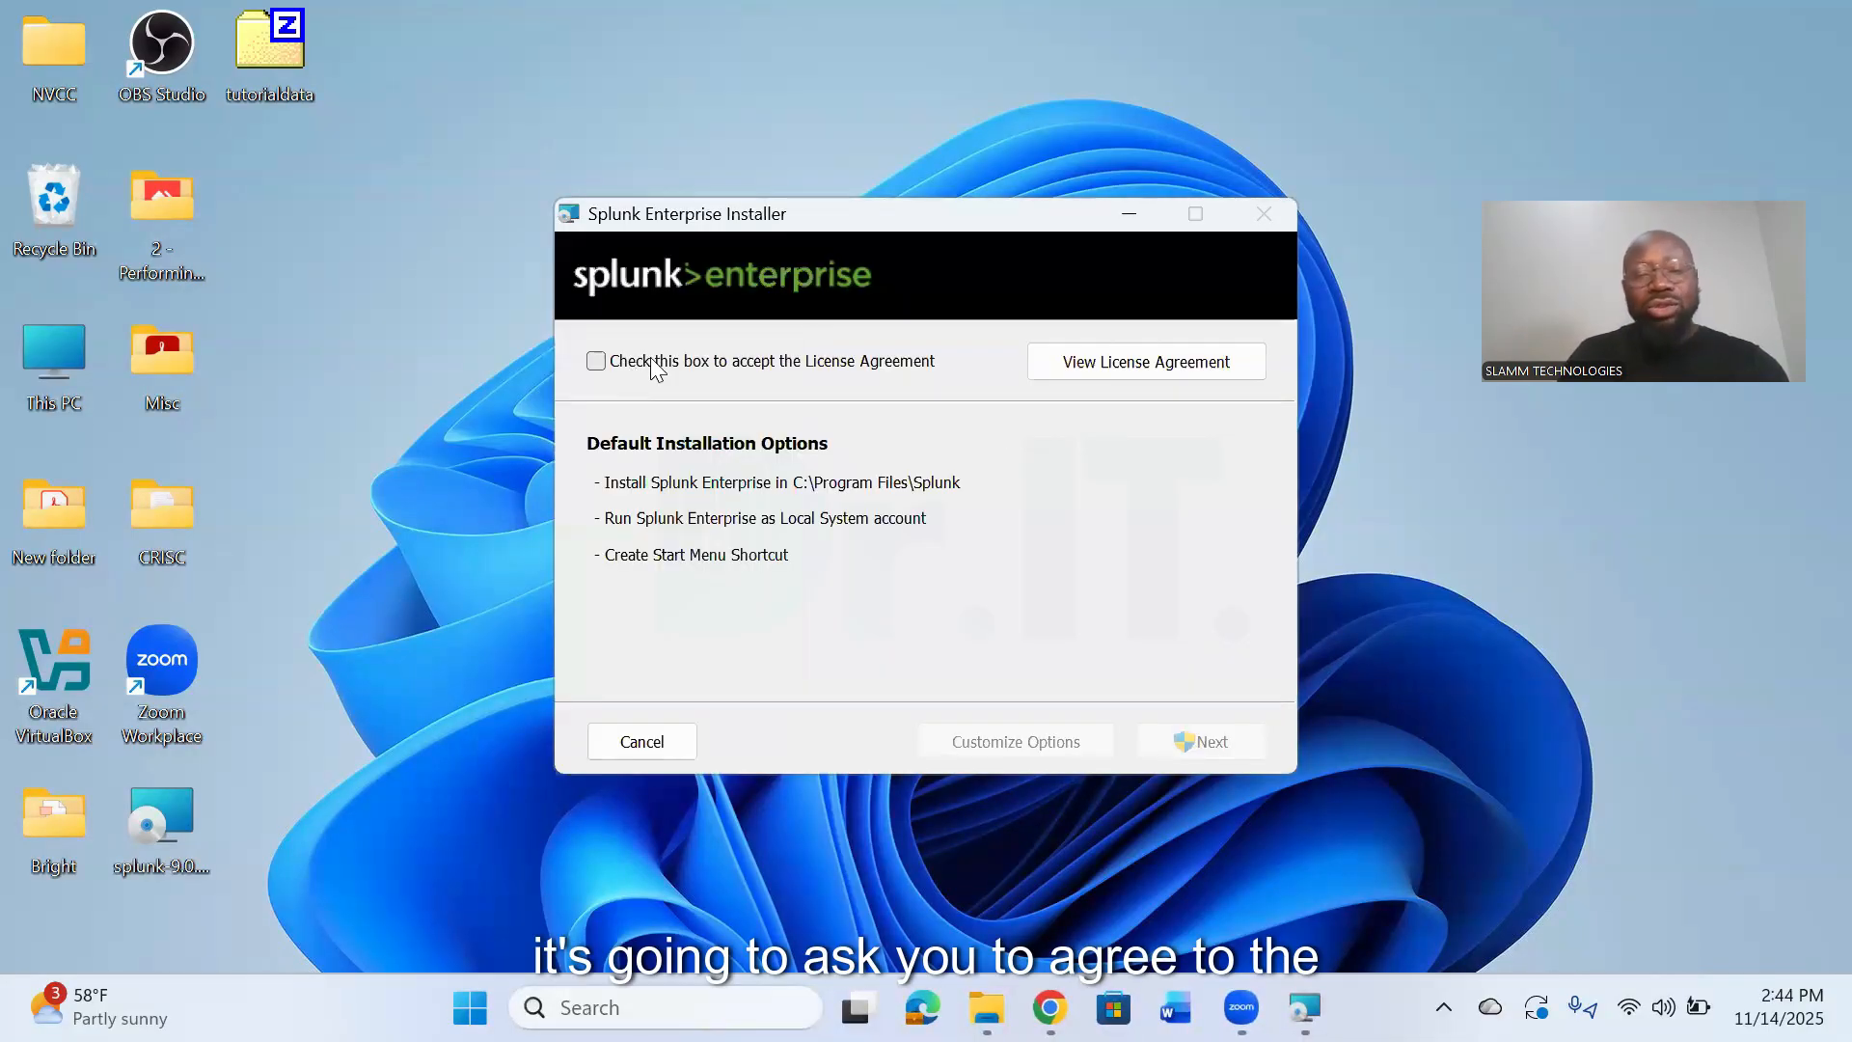
- Accept the license agreement and customize the setup to install in C:\Program Files\Splunk\ under the Local System account
left_click(646, 364)
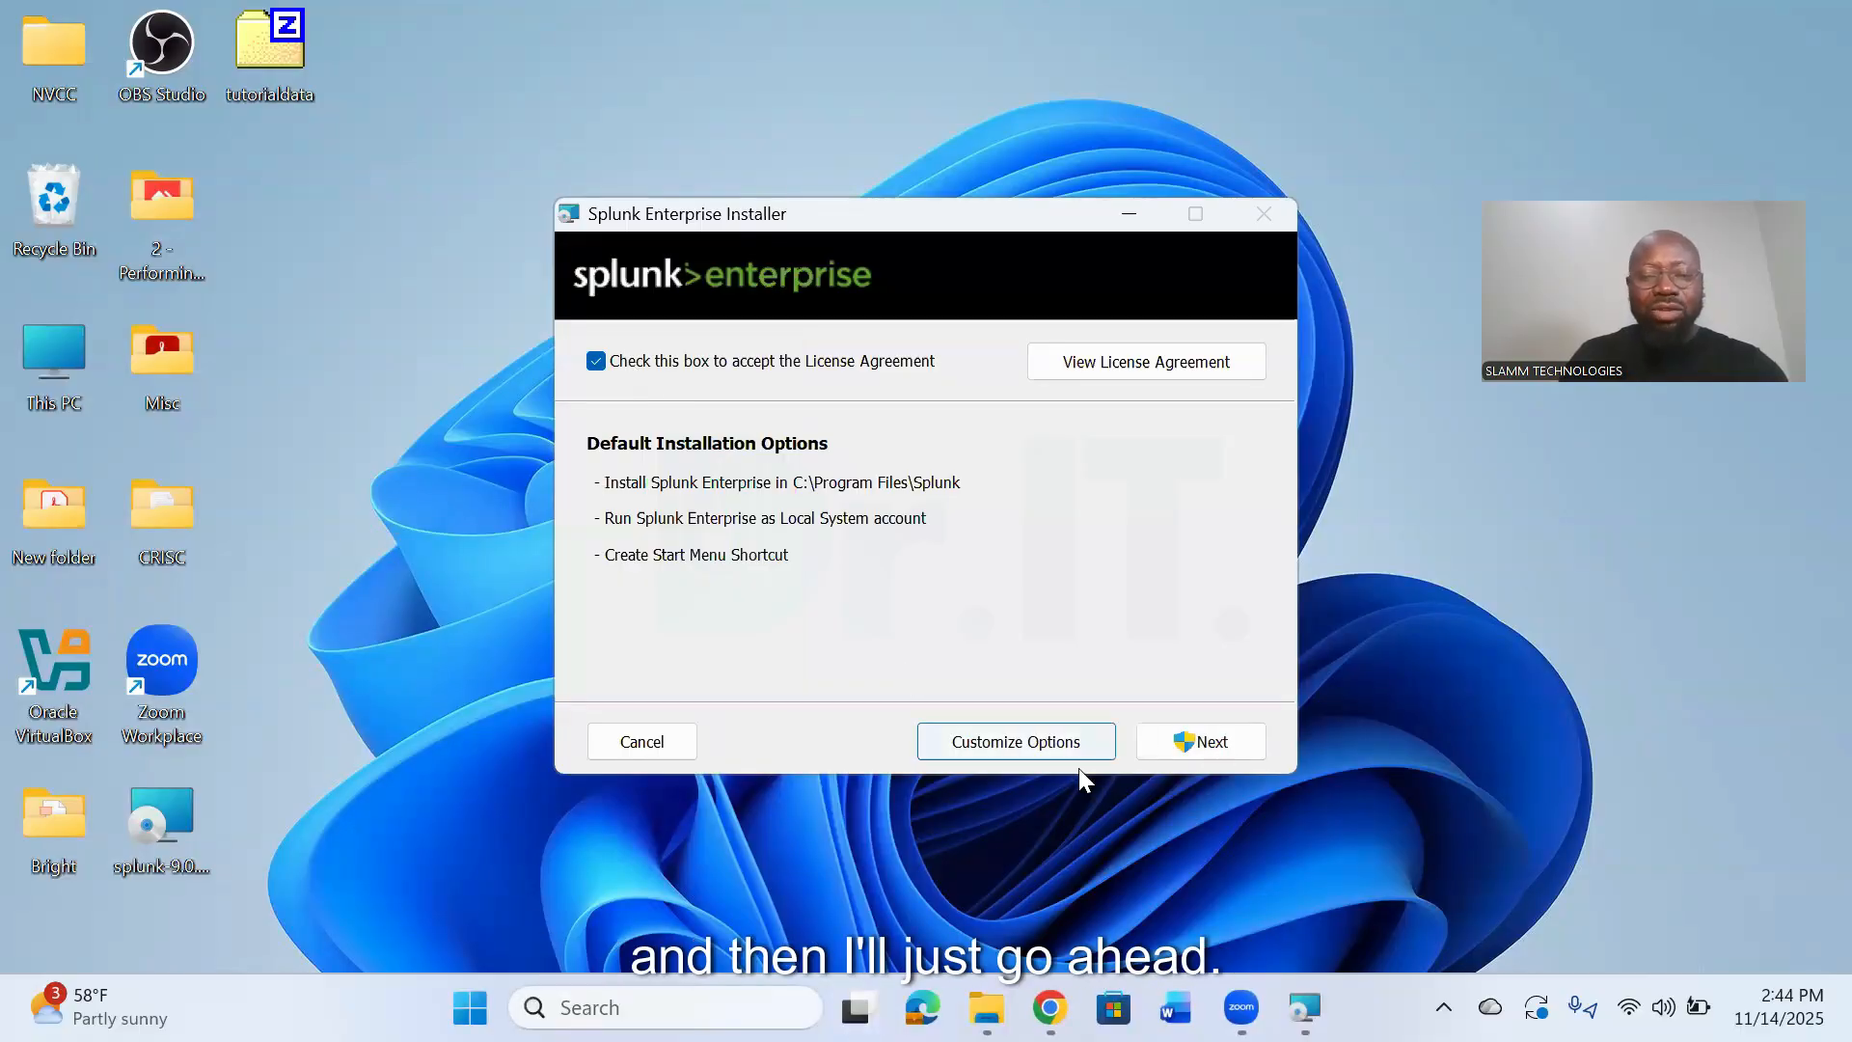
left_click(994, 743)
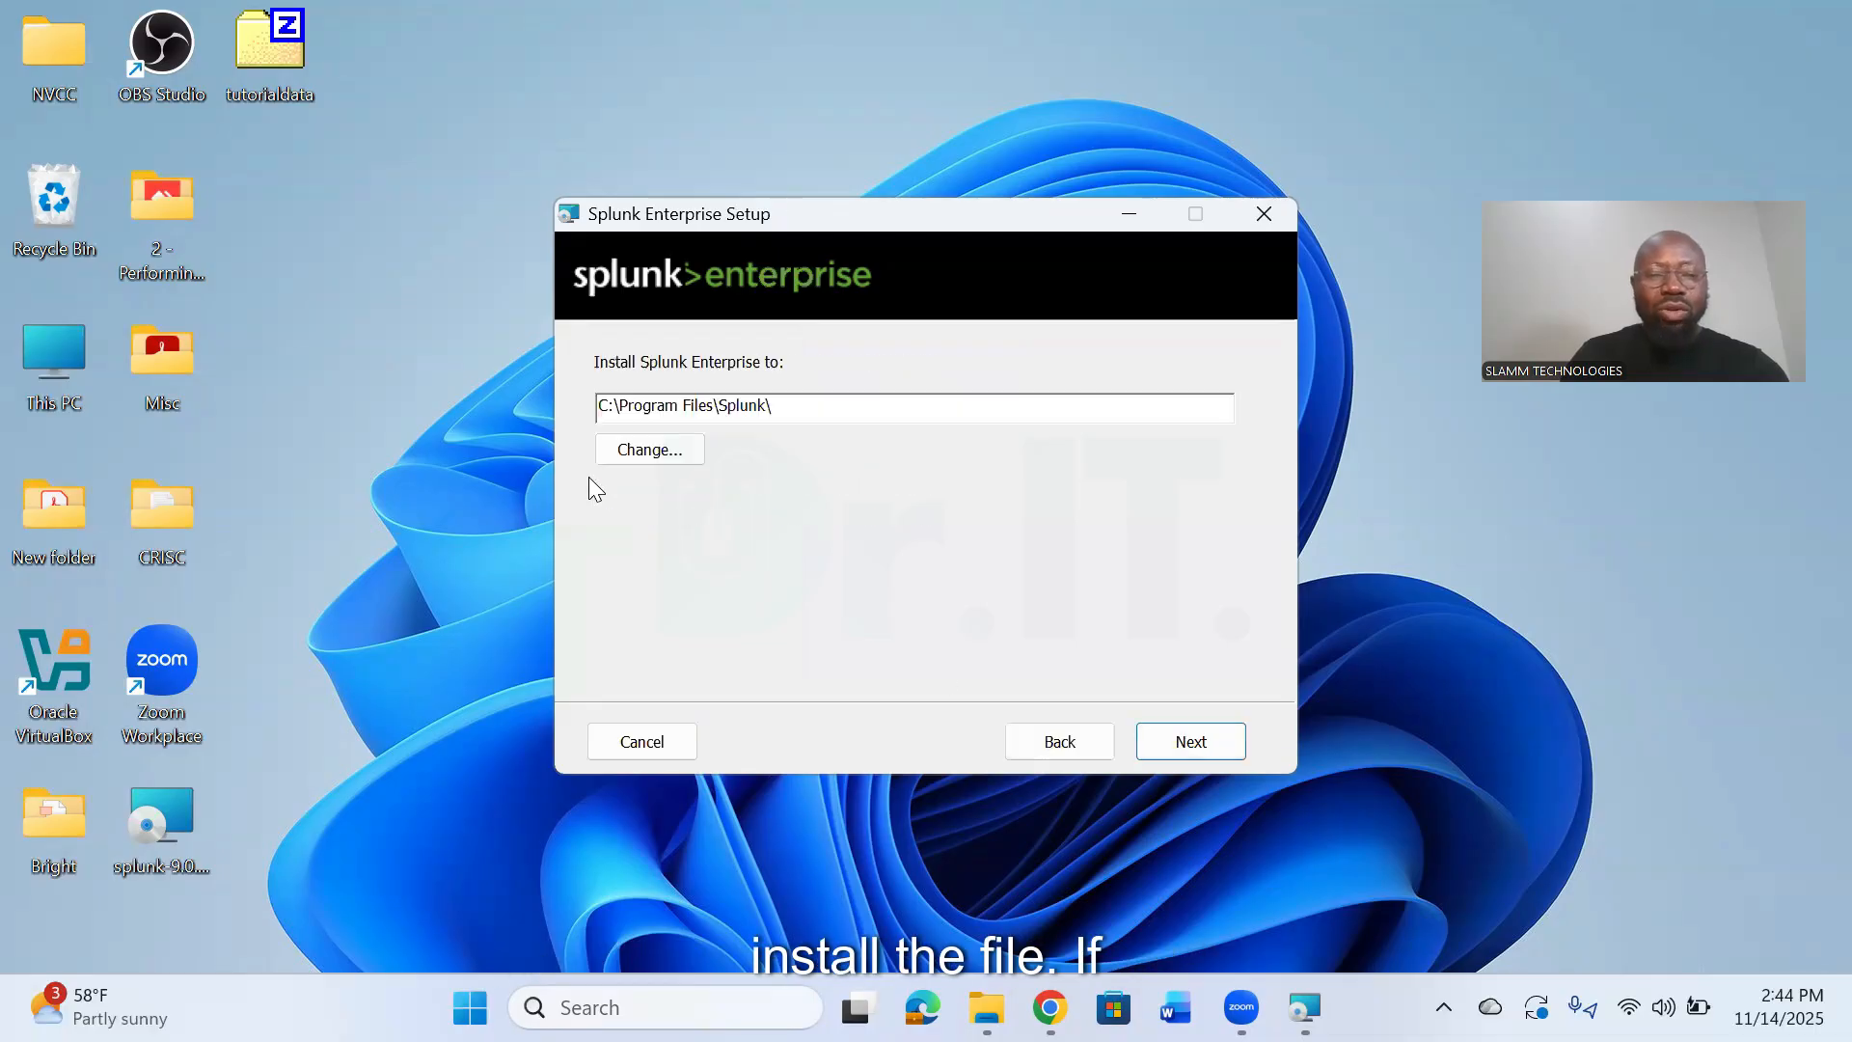
left_click(650, 452)
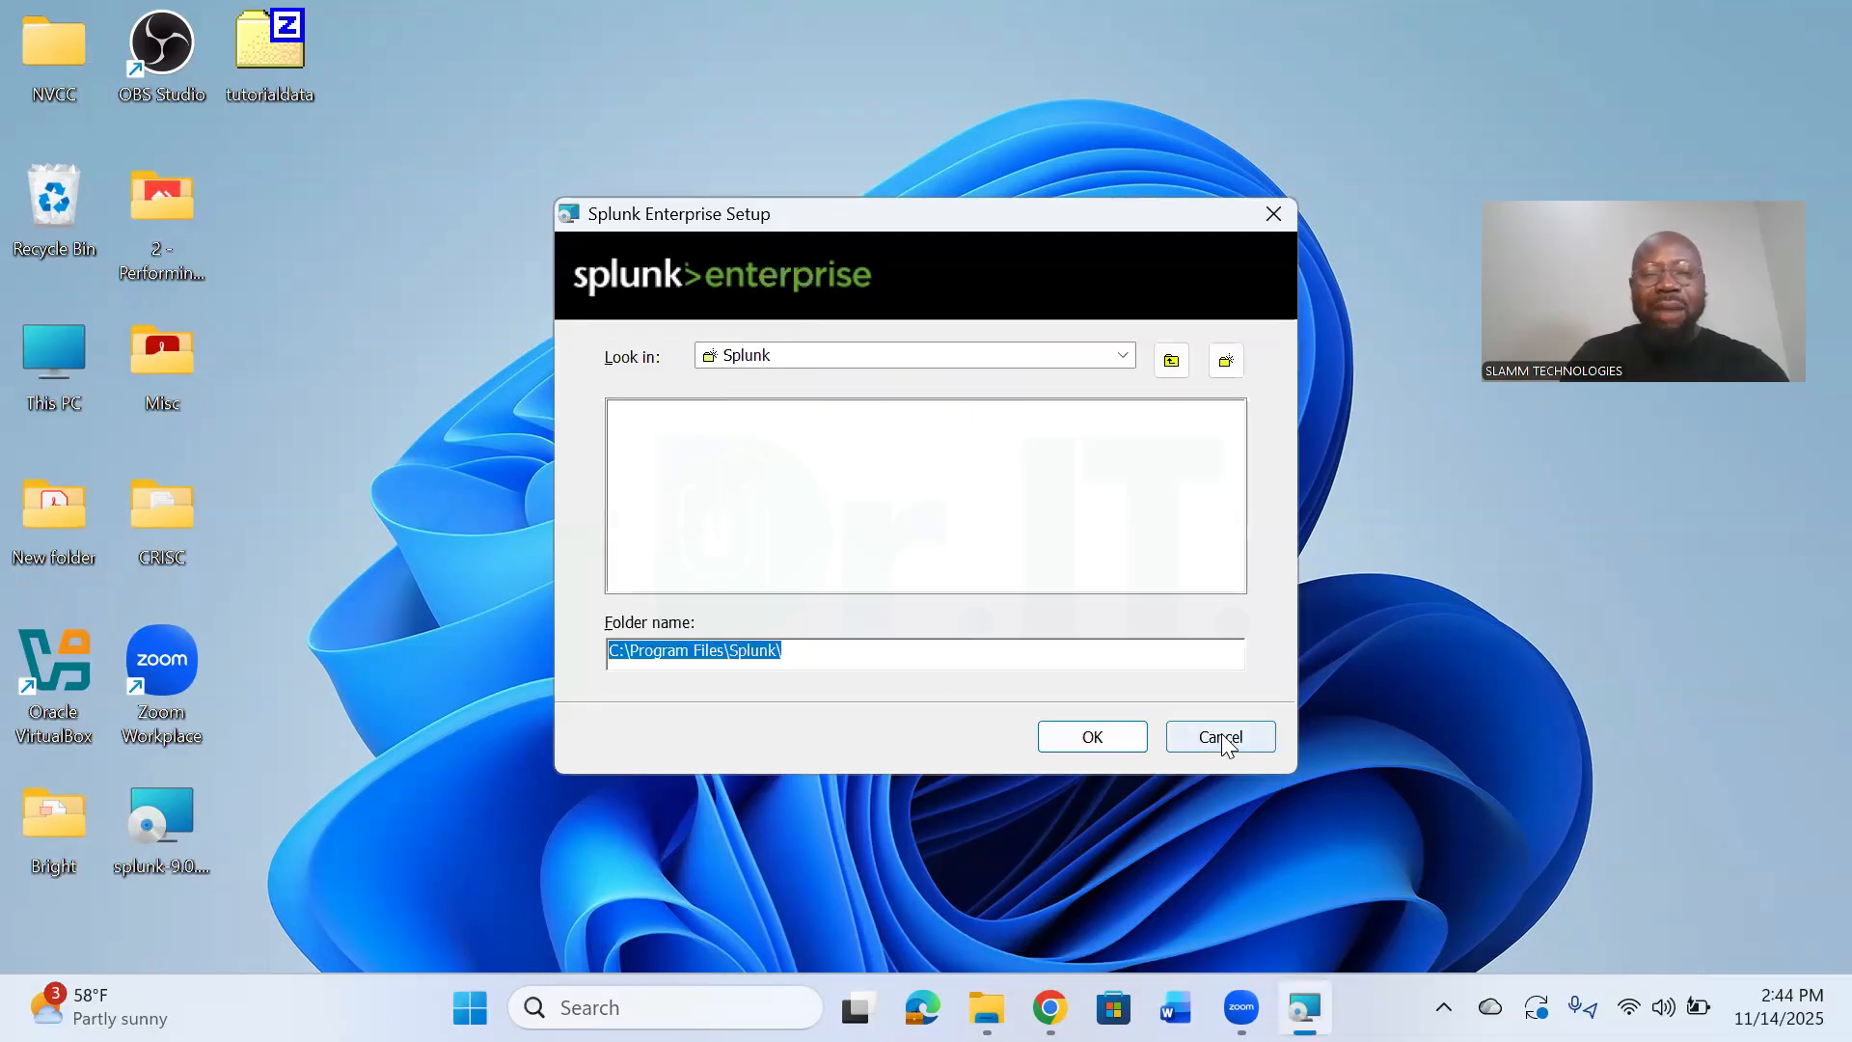
left_click(1099, 738)
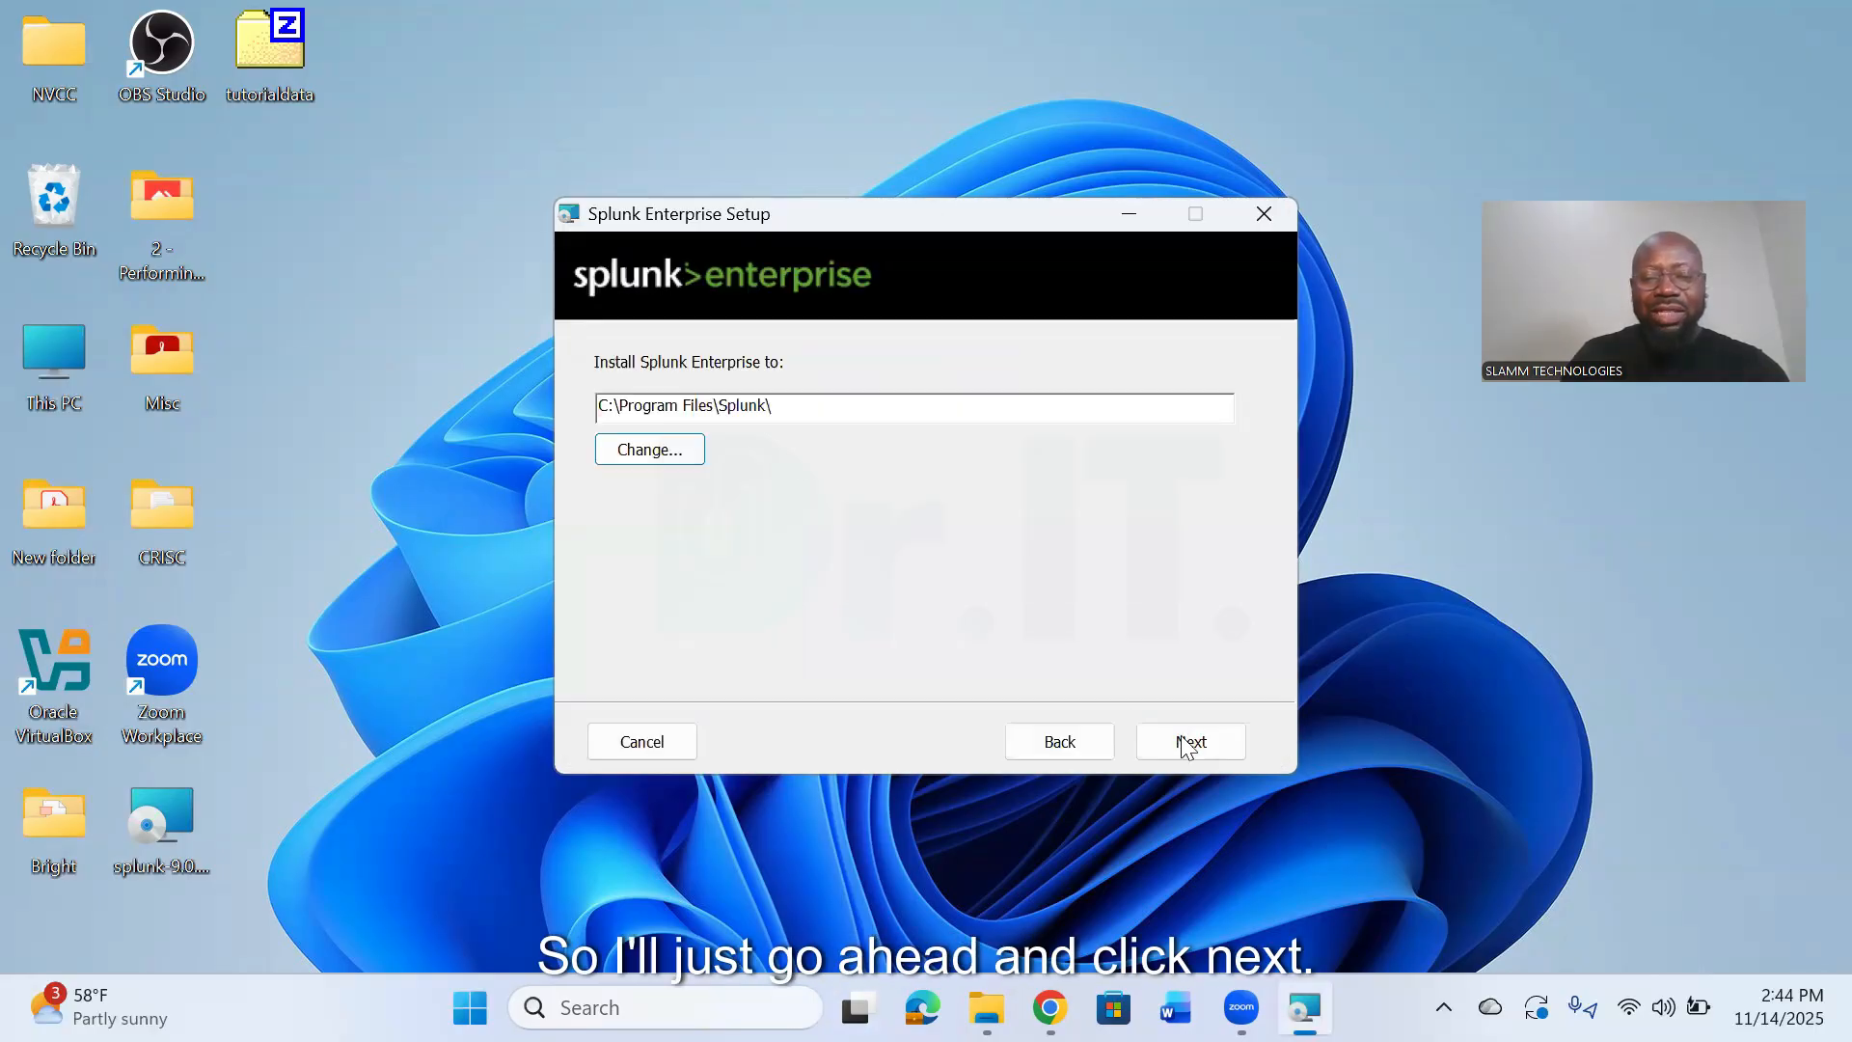
left_click(1186, 745)
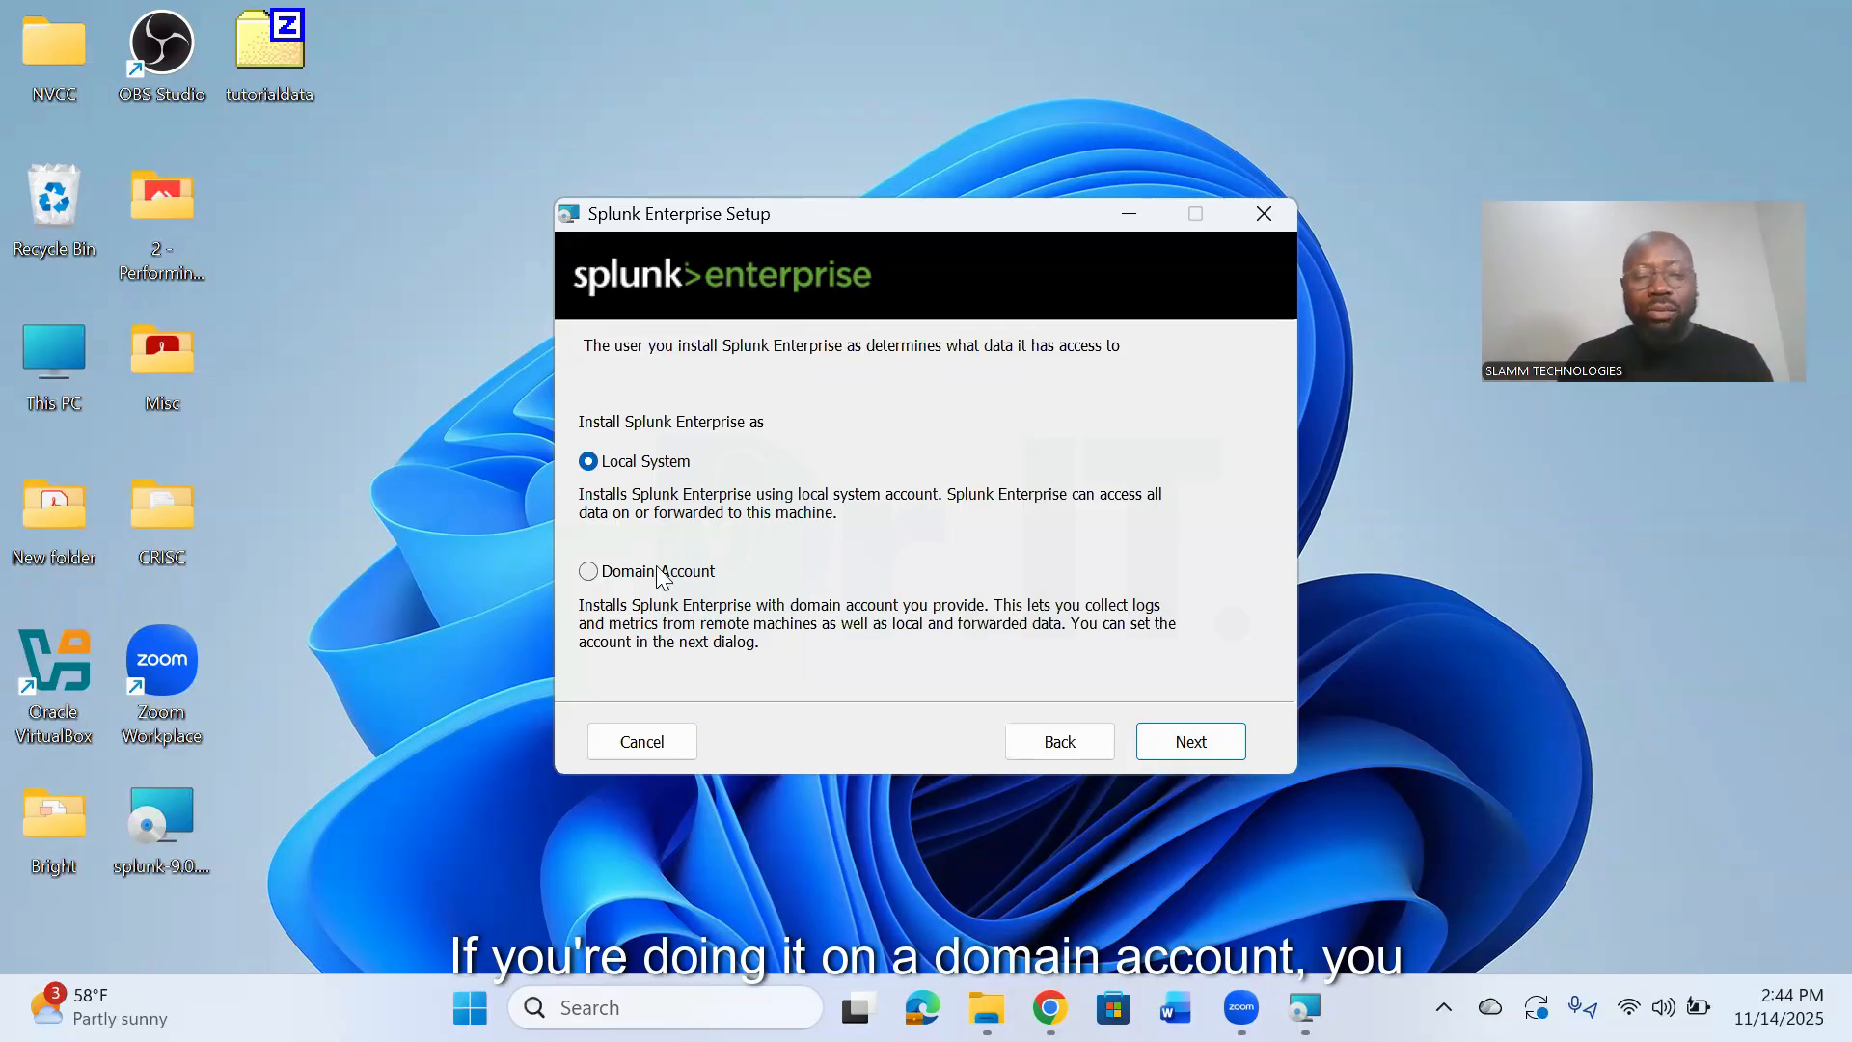
left_click(1187, 755)
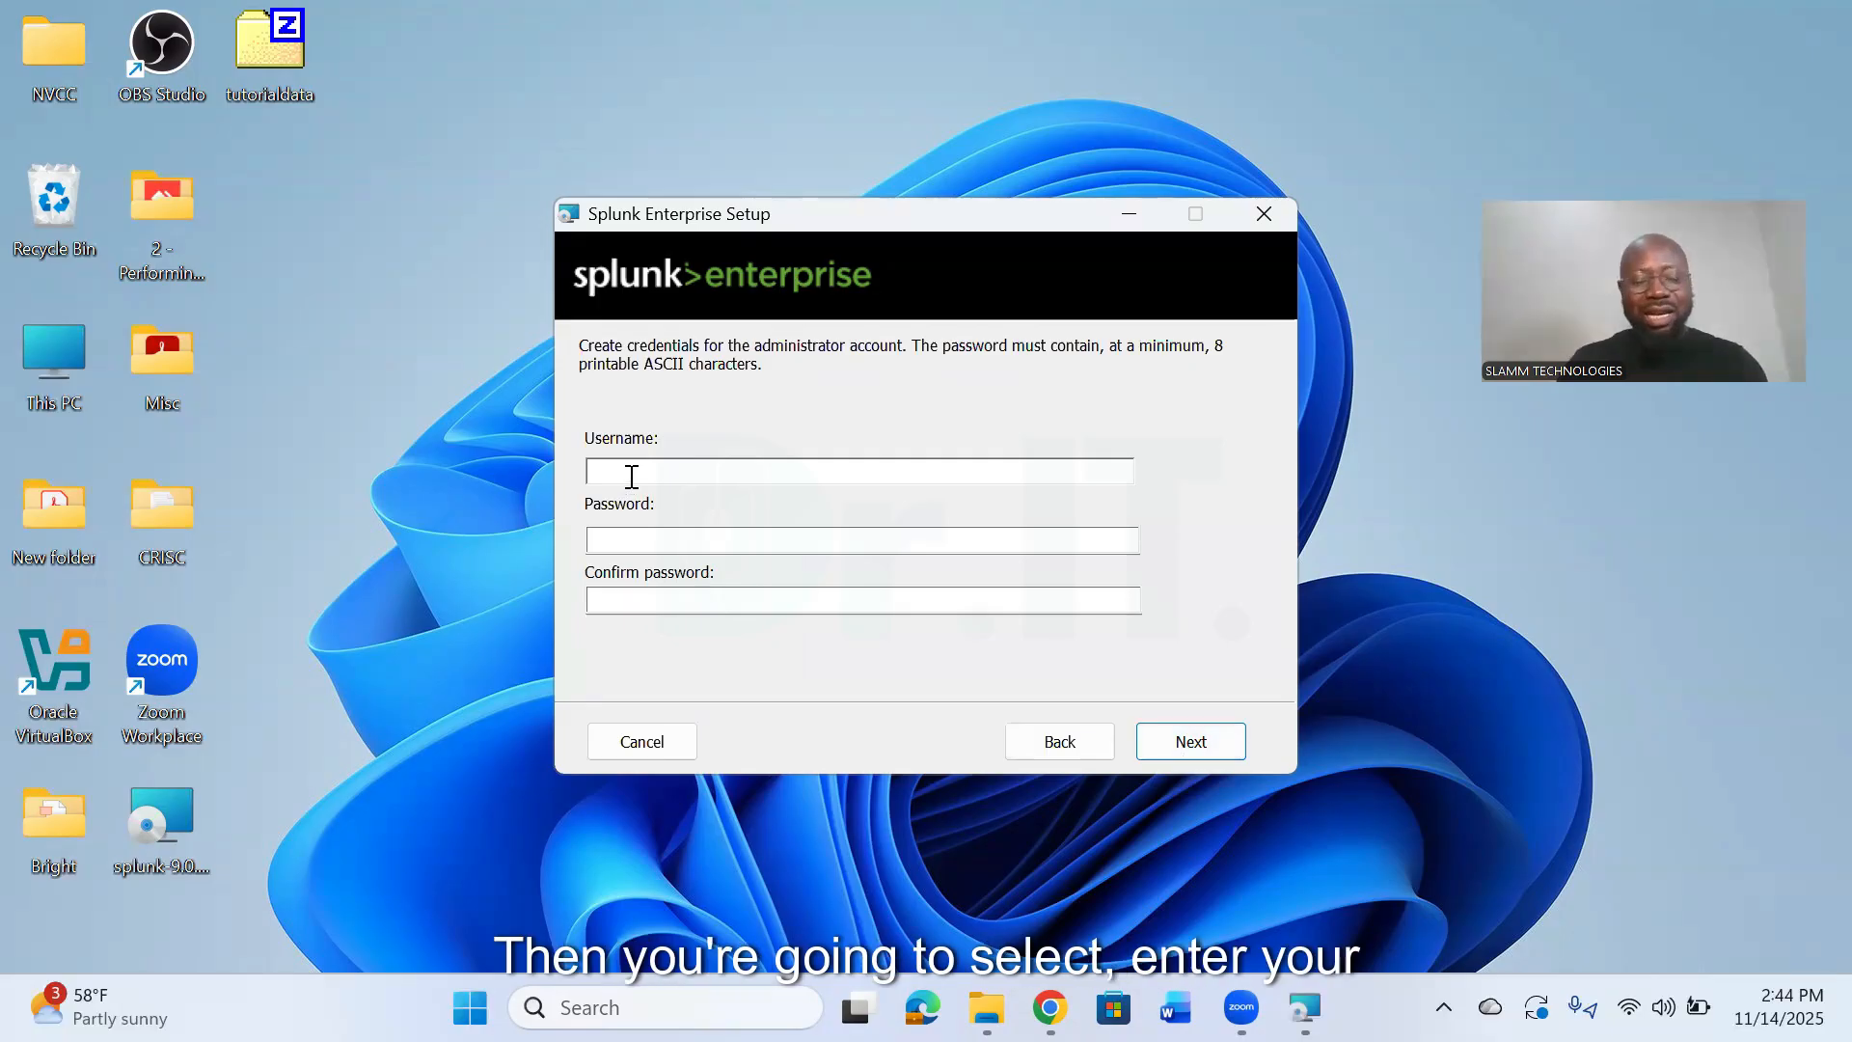
- Set the administrator account's username to doctorit
type("slamm")
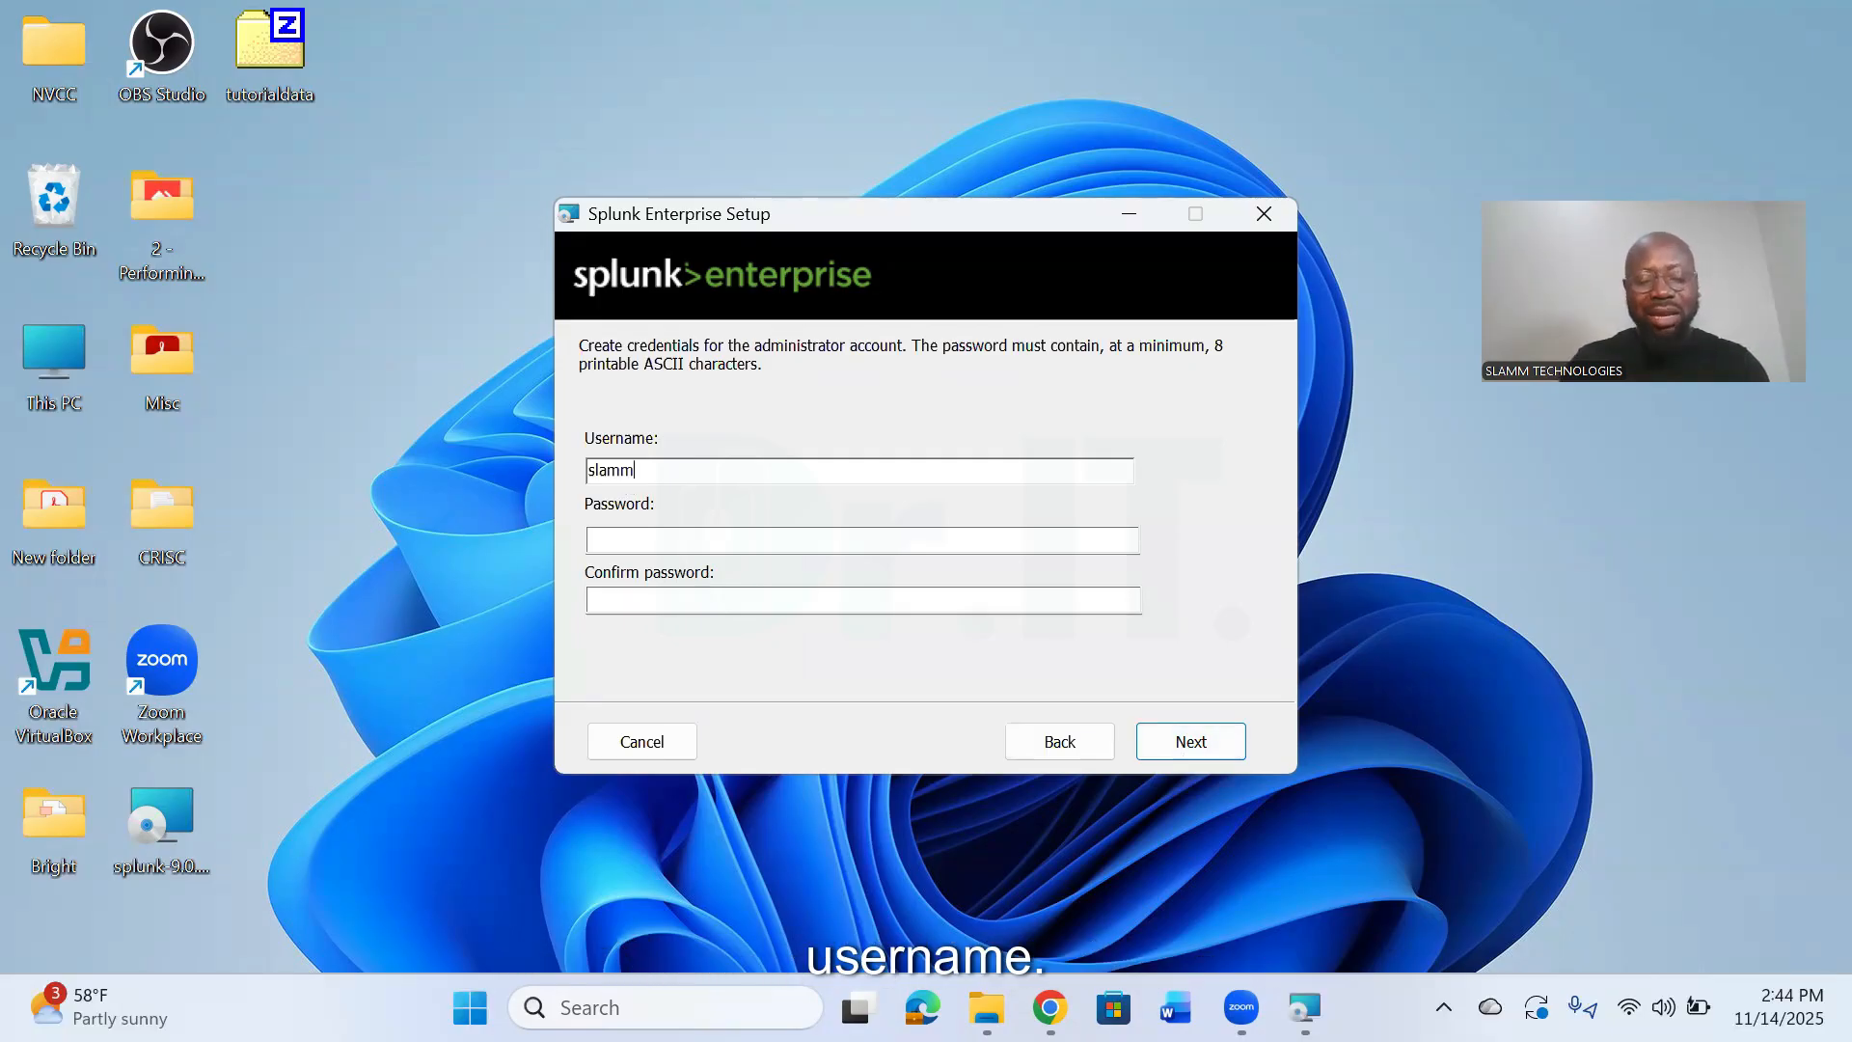
key("BackSpace")
key("BackSpace")
key("BackSpace")
key("BackSpace")
key("BackSpace")
type("doc")
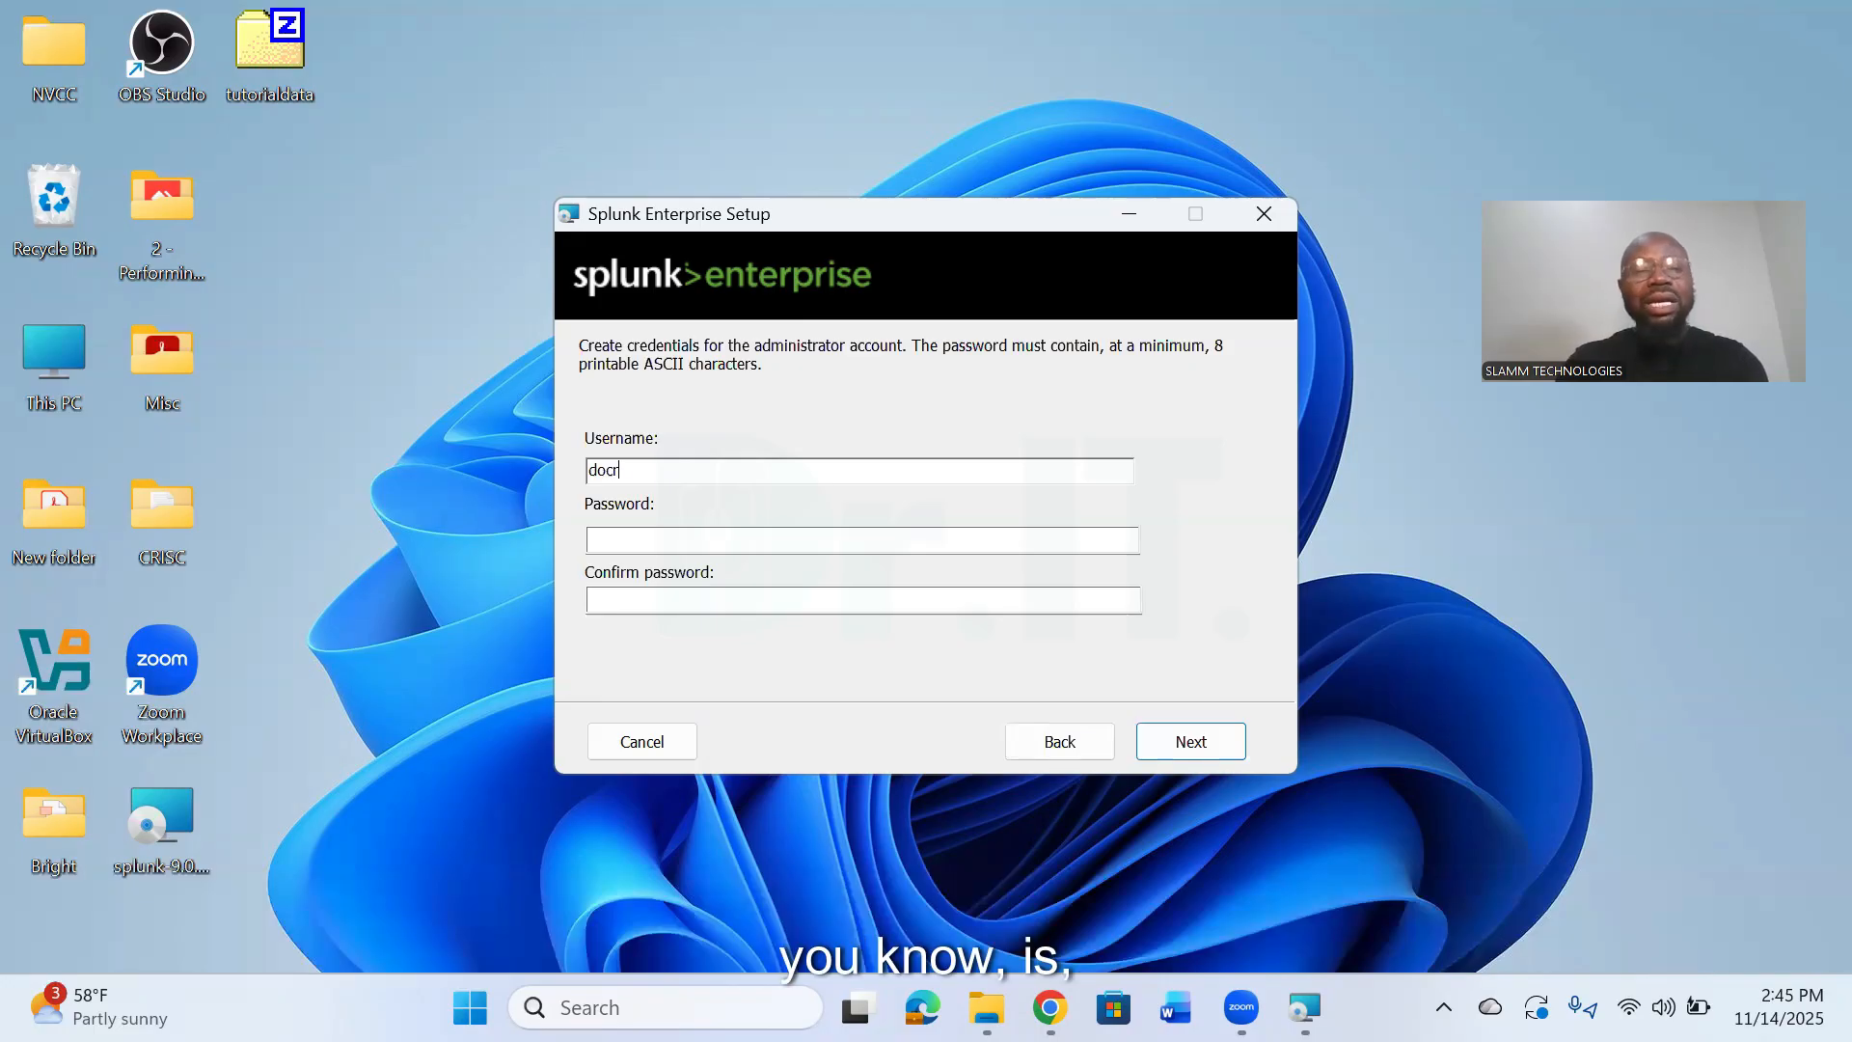
type("to")
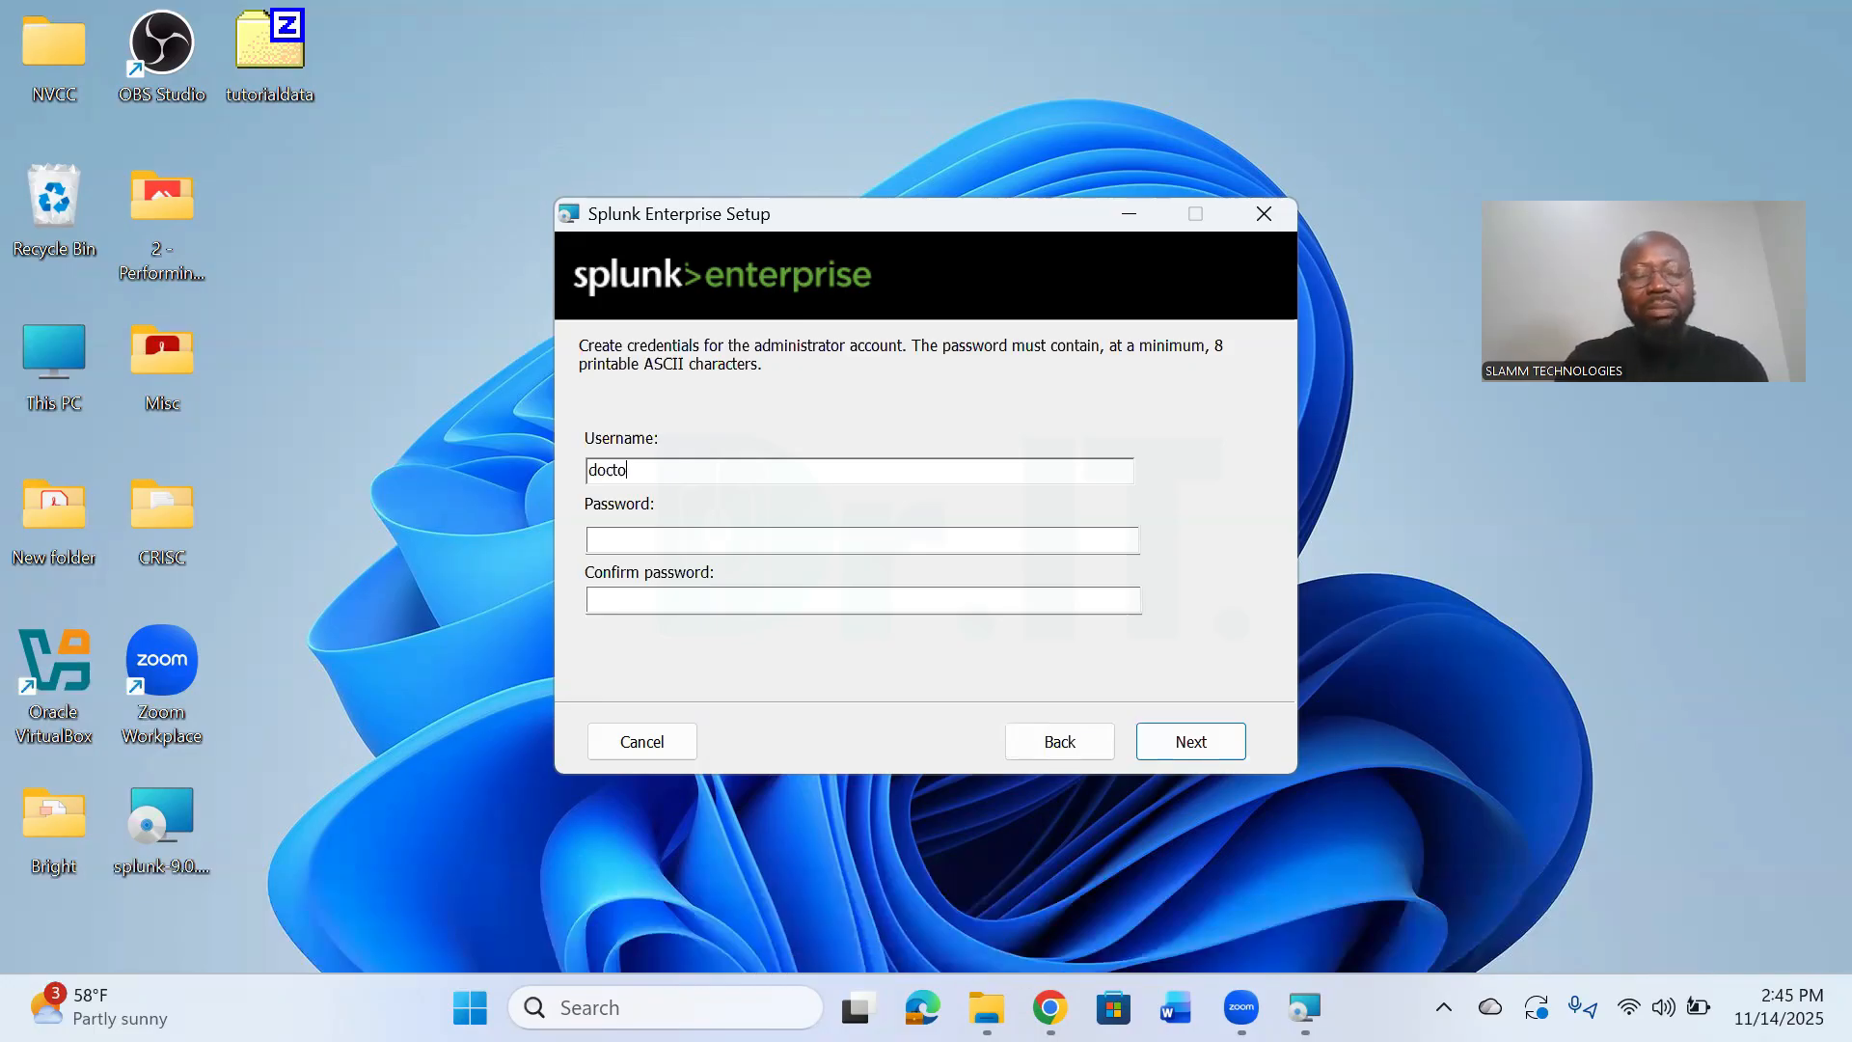
type("rit")
- Enter and confirm the administrator password, and start the Splunk Enterprise installation
key("Tab")
type("****")
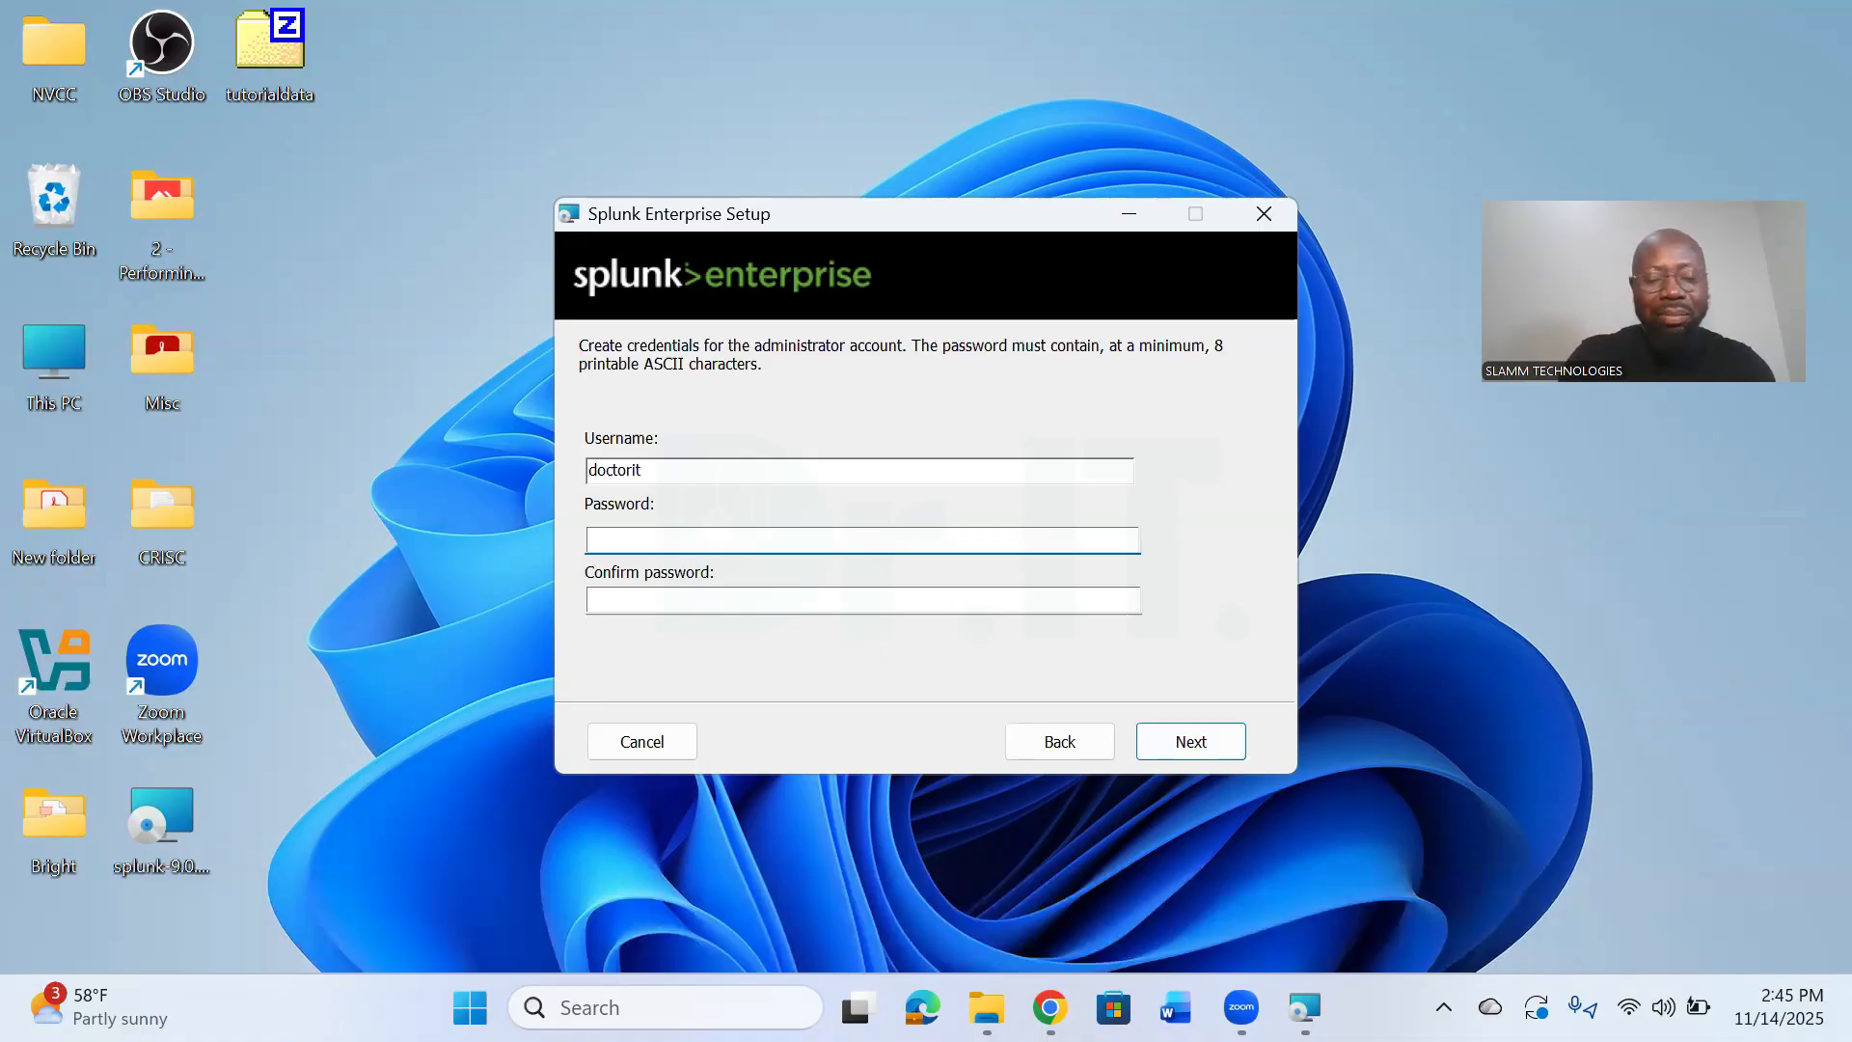
type("****")
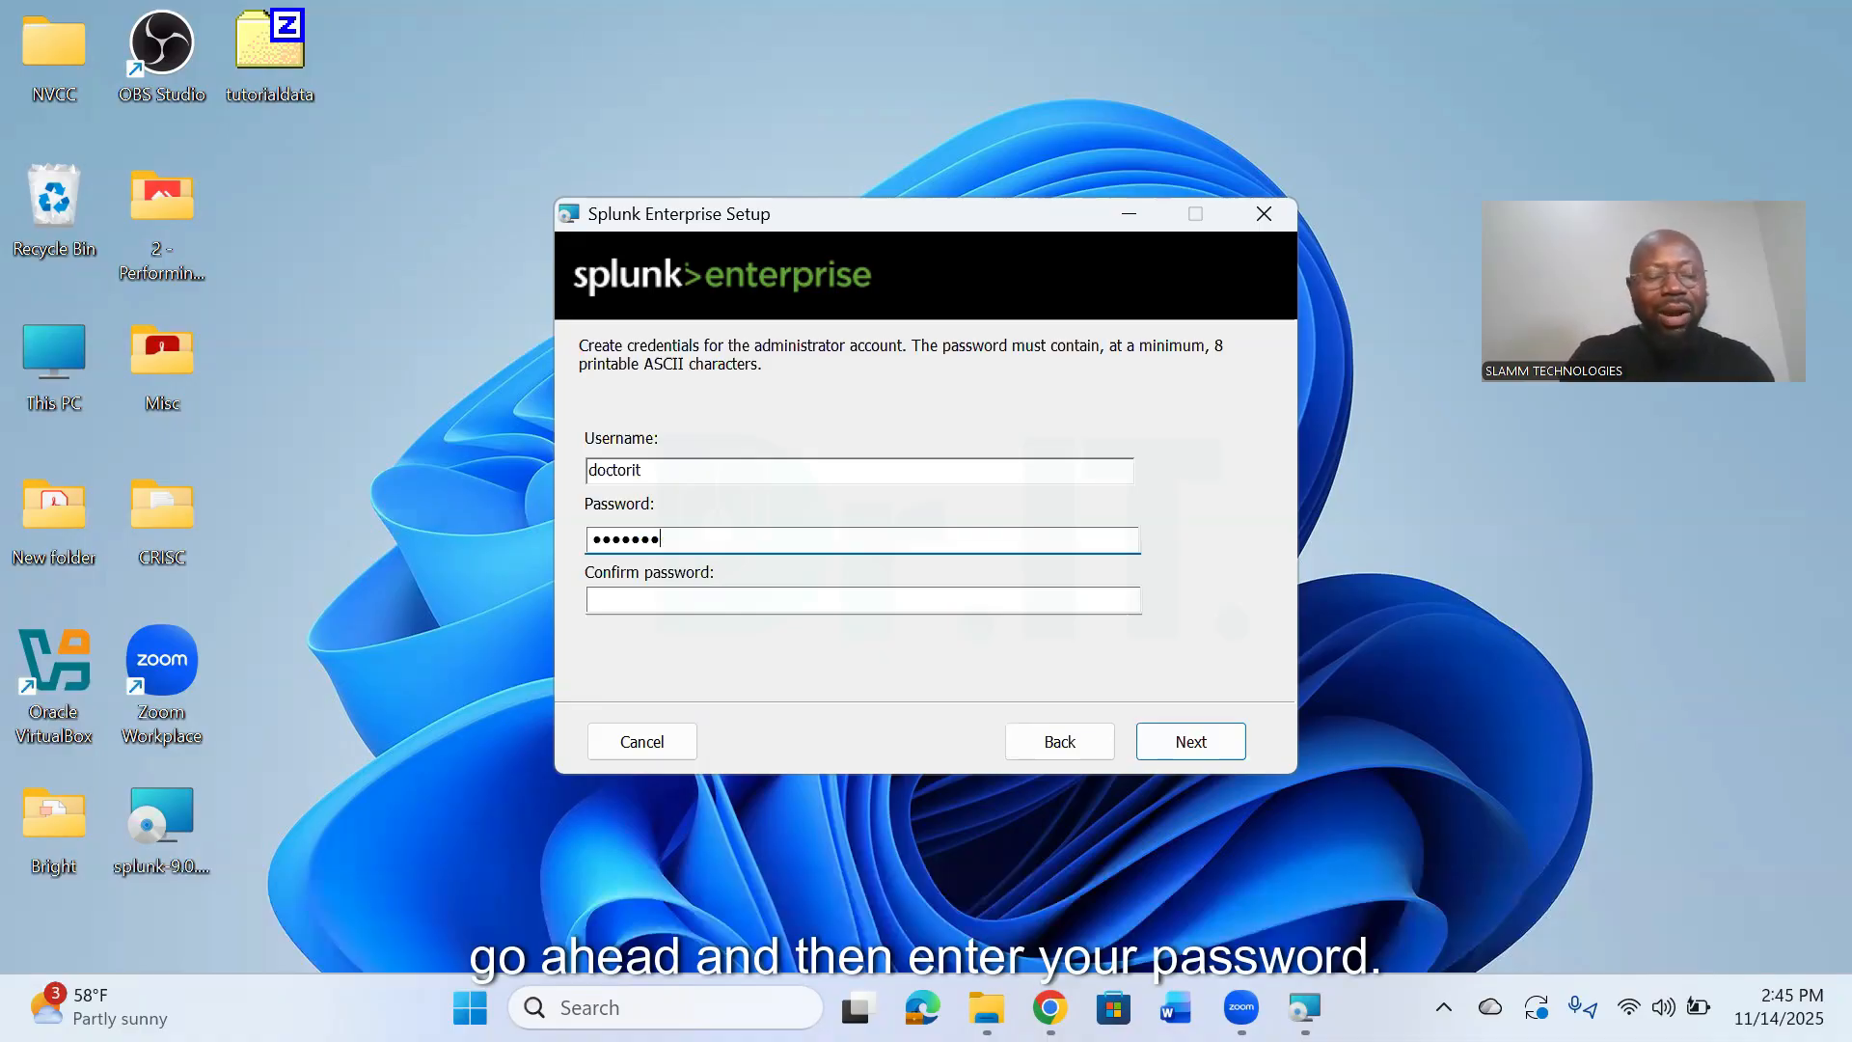
key("Tab")
type("********")
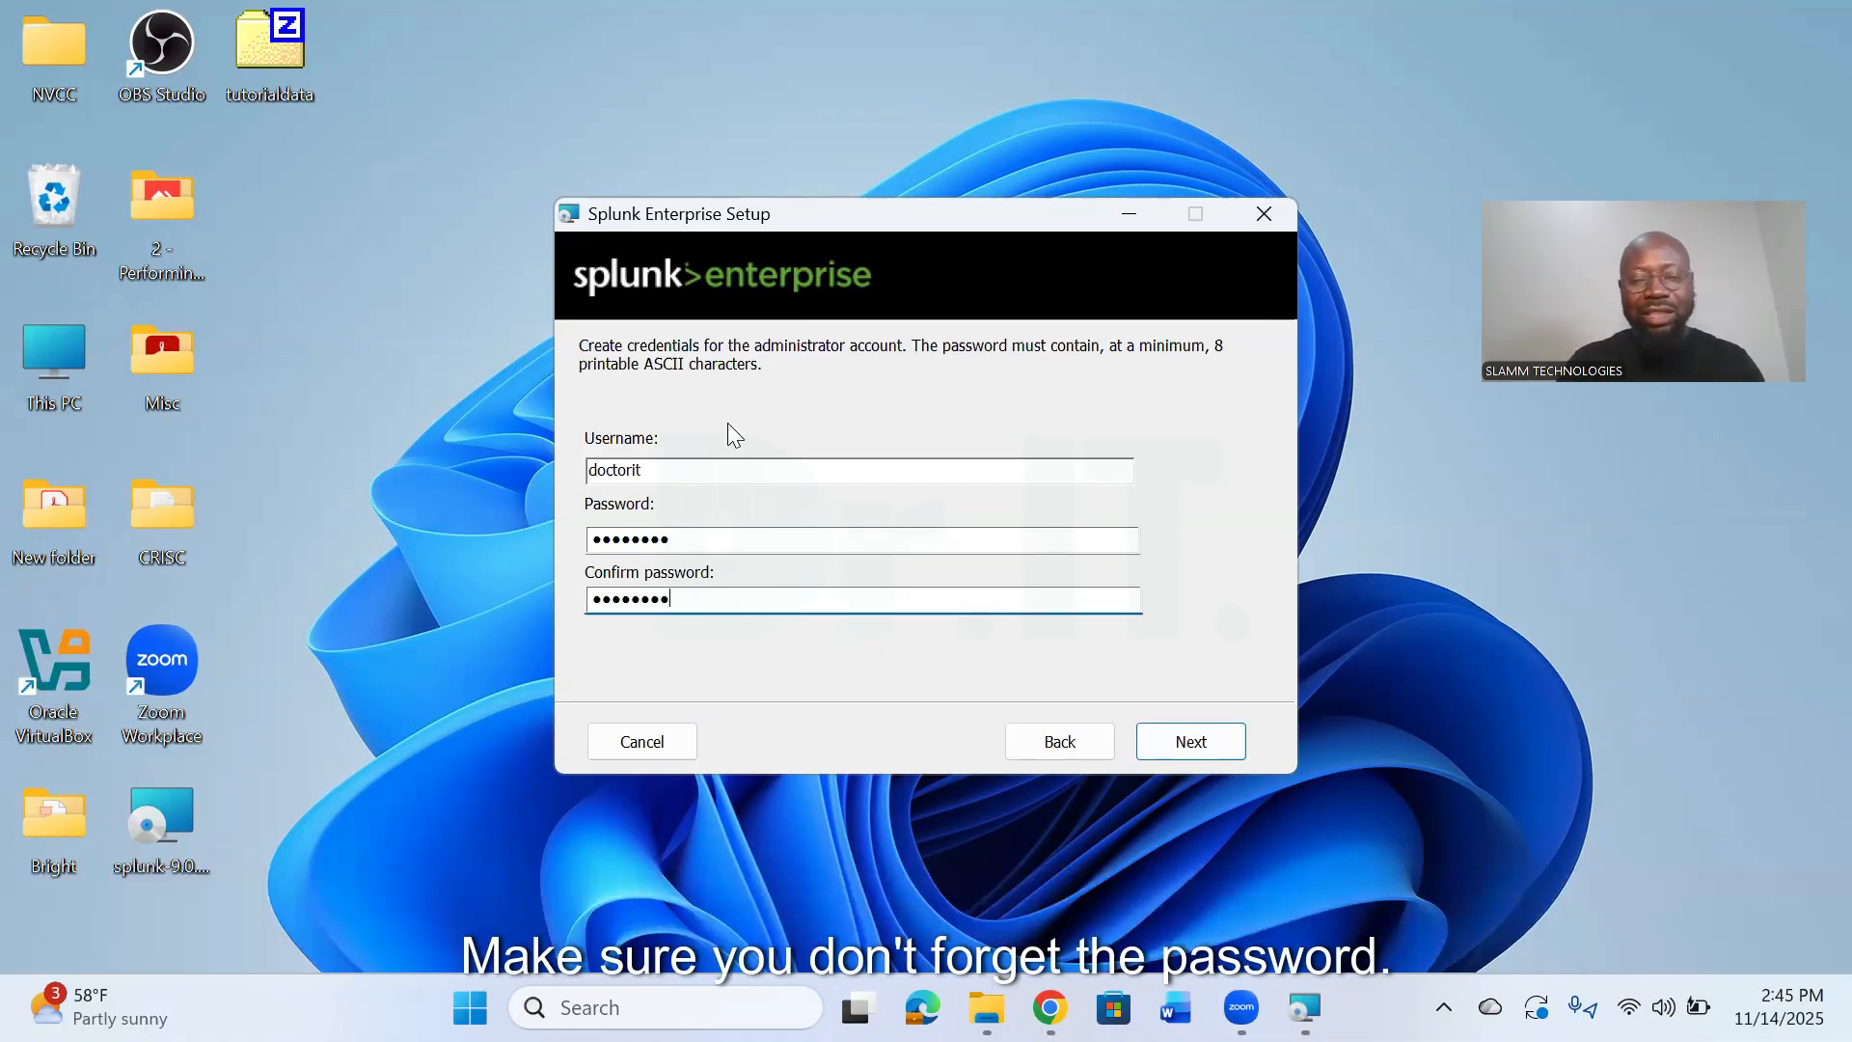
left_click(1195, 750)
left_click(1194, 743)
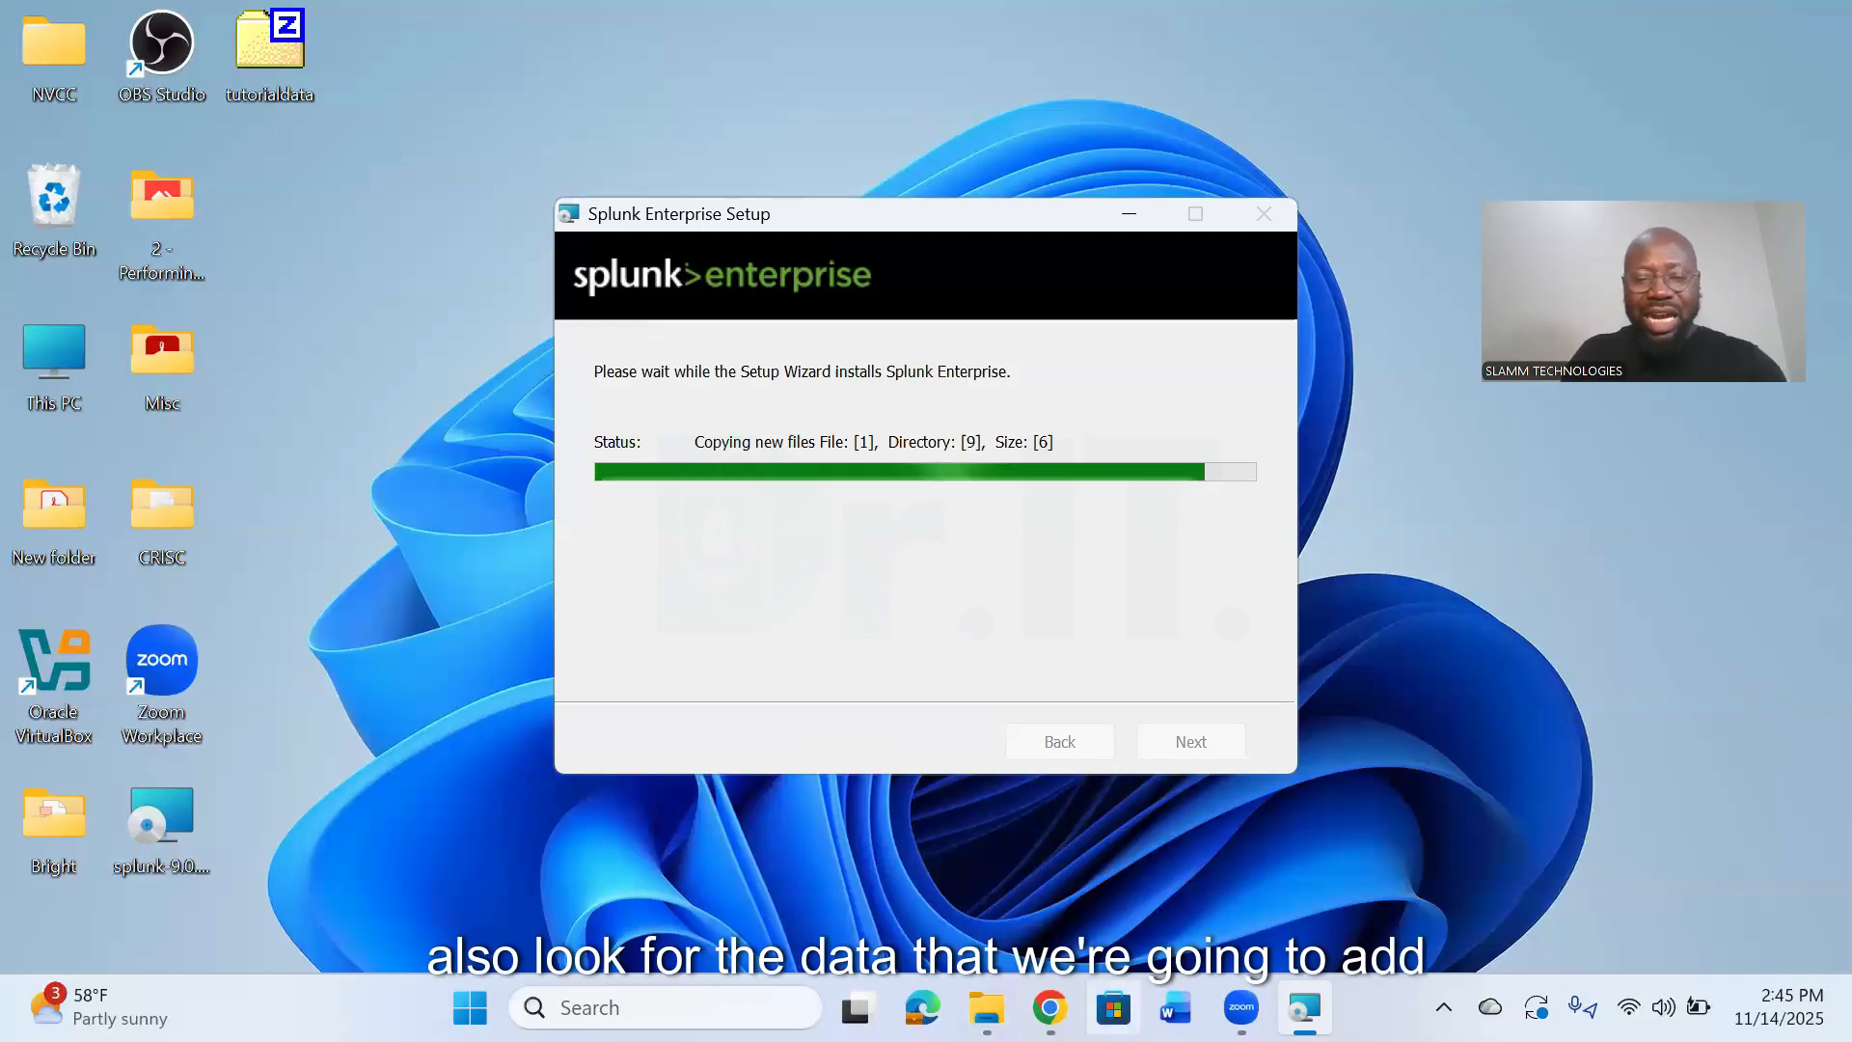
- Switch to Chrome and search Google in a new tab for "splunk tutorial data download"
left_click(1050, 1007)
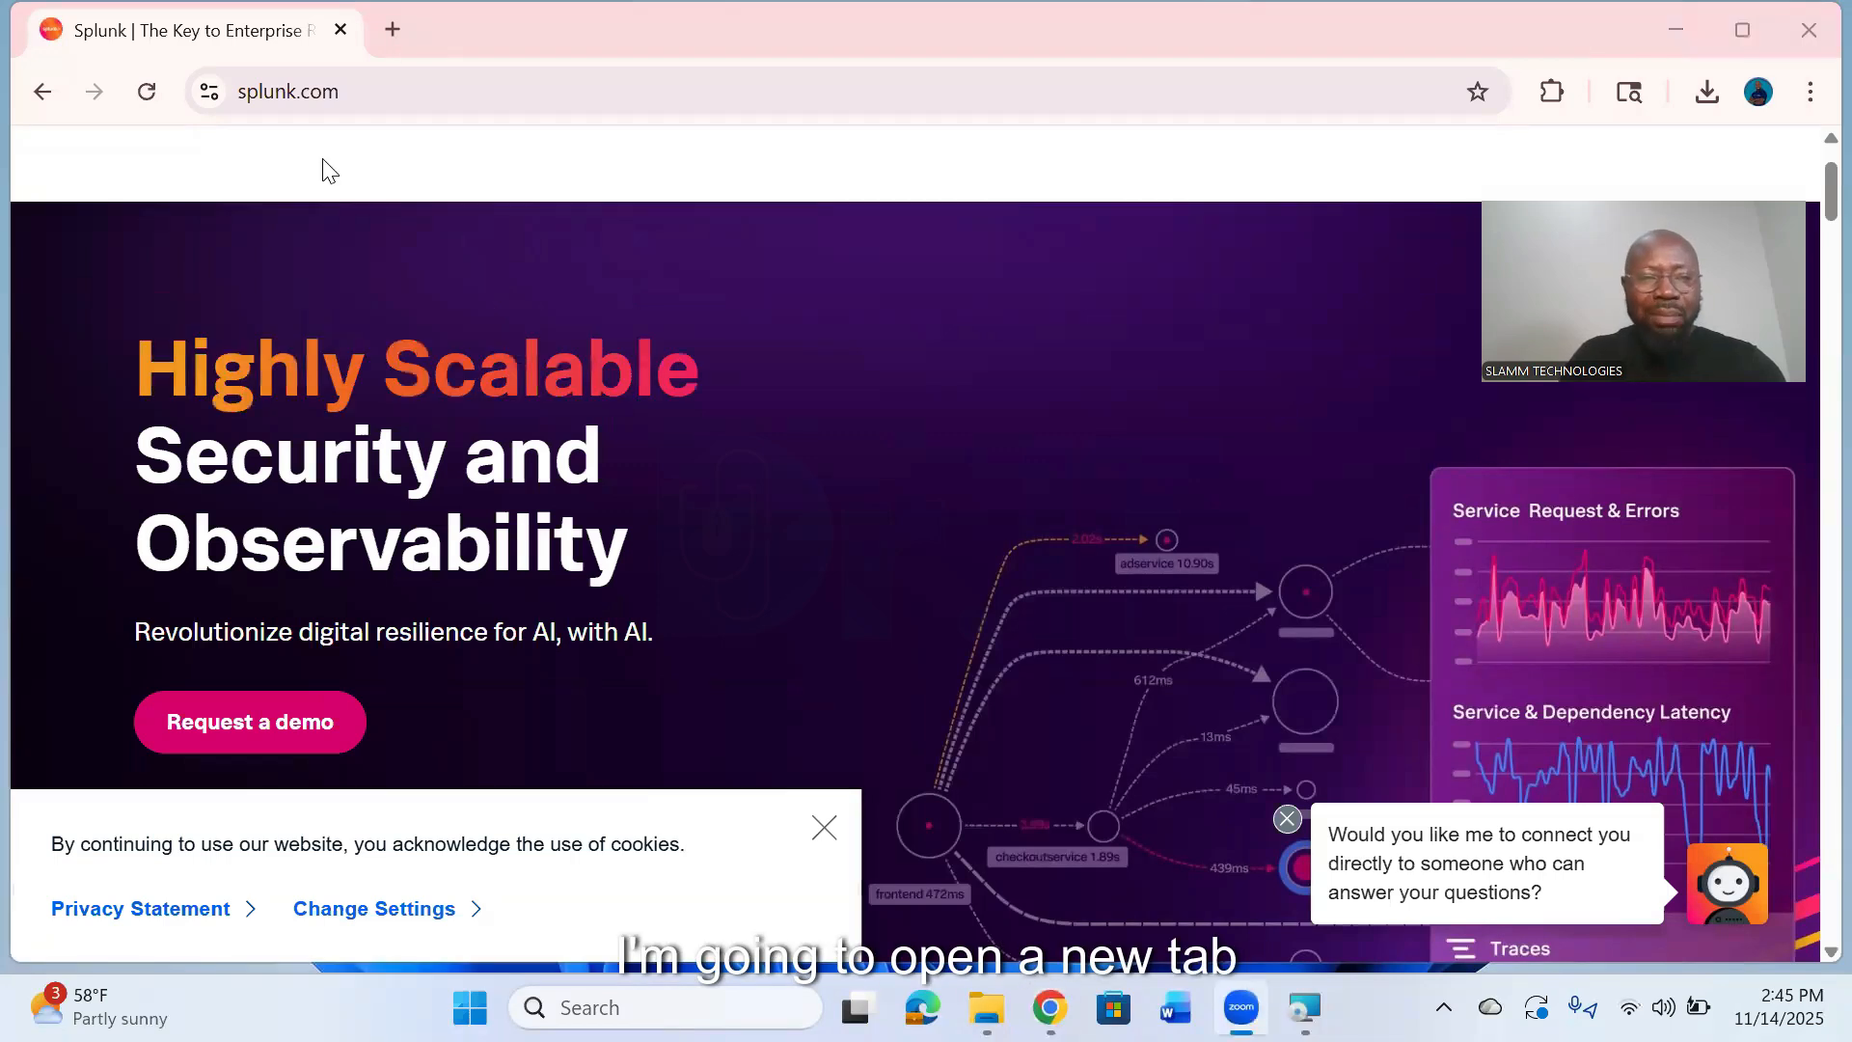
key("ctrl+t")
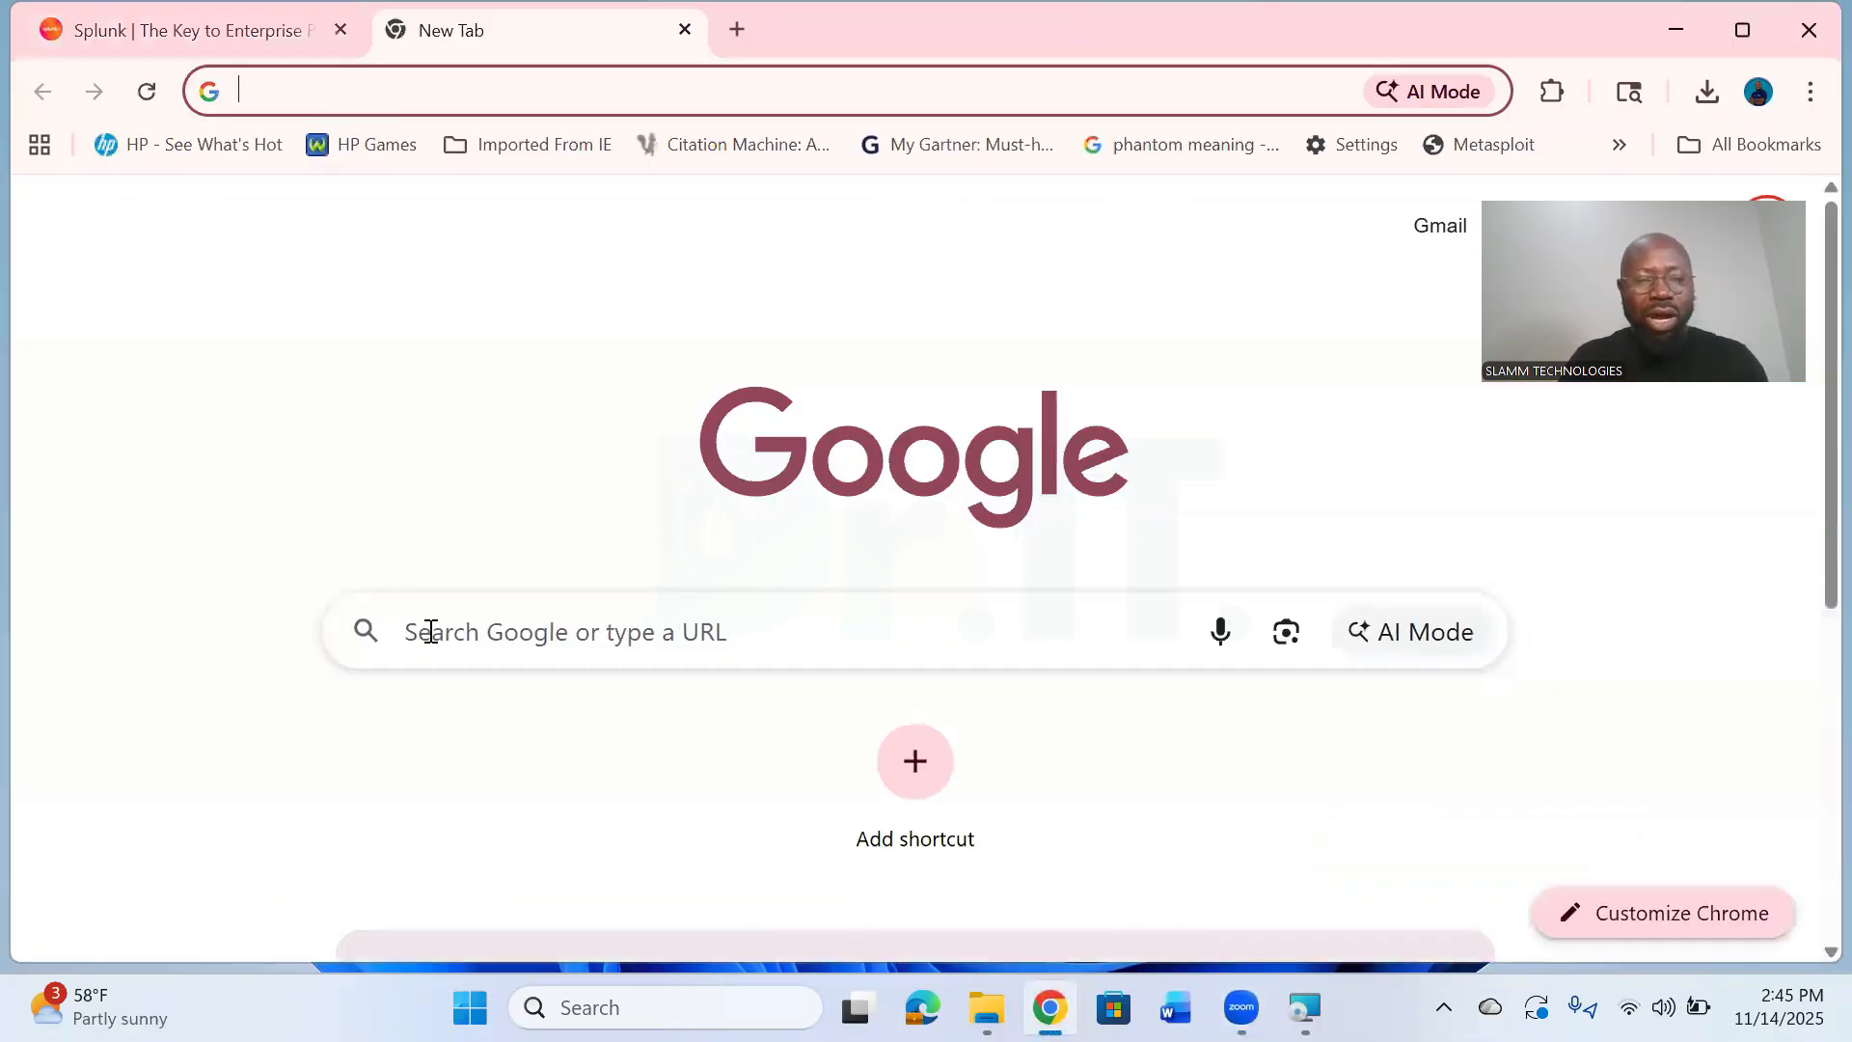
left_click(436, 633)
type("sp")
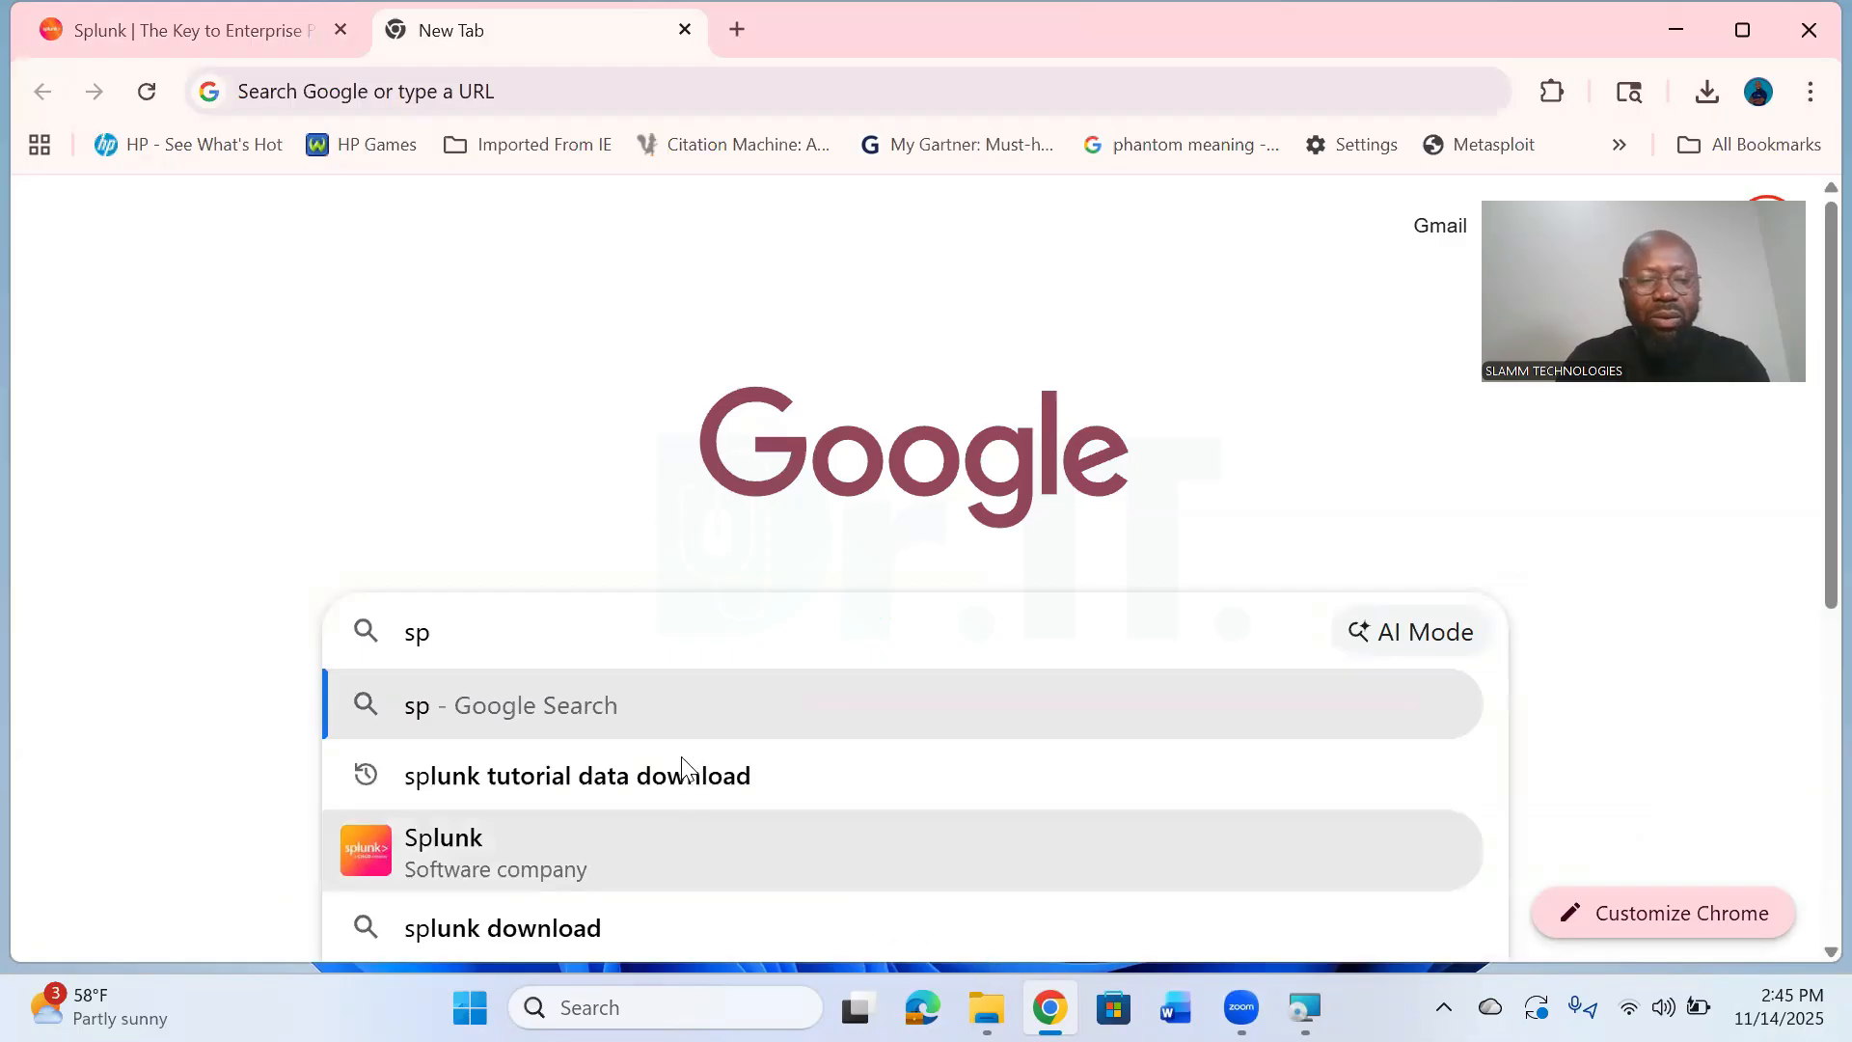
key("Down")
key("Return")
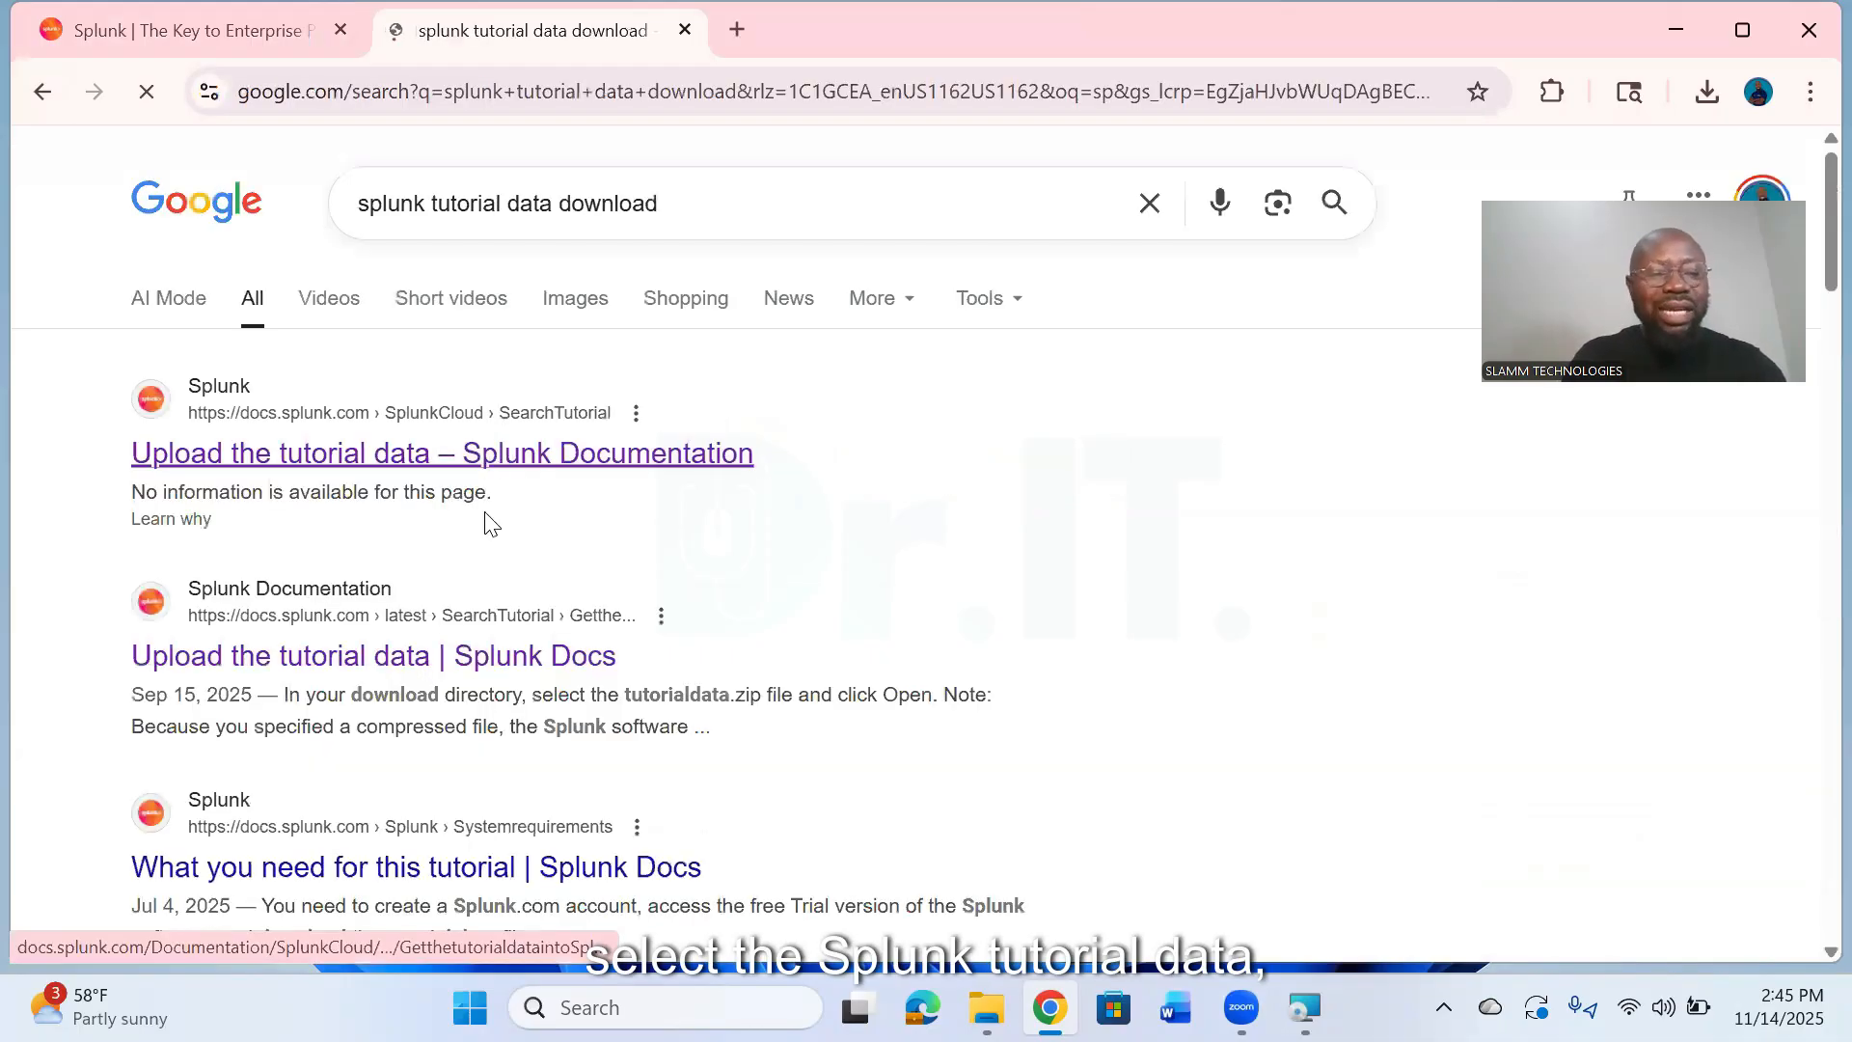
- Open the "Upload the tutorial data" page of the Splunk SBF documentation from the search results
left_click(574, 476)
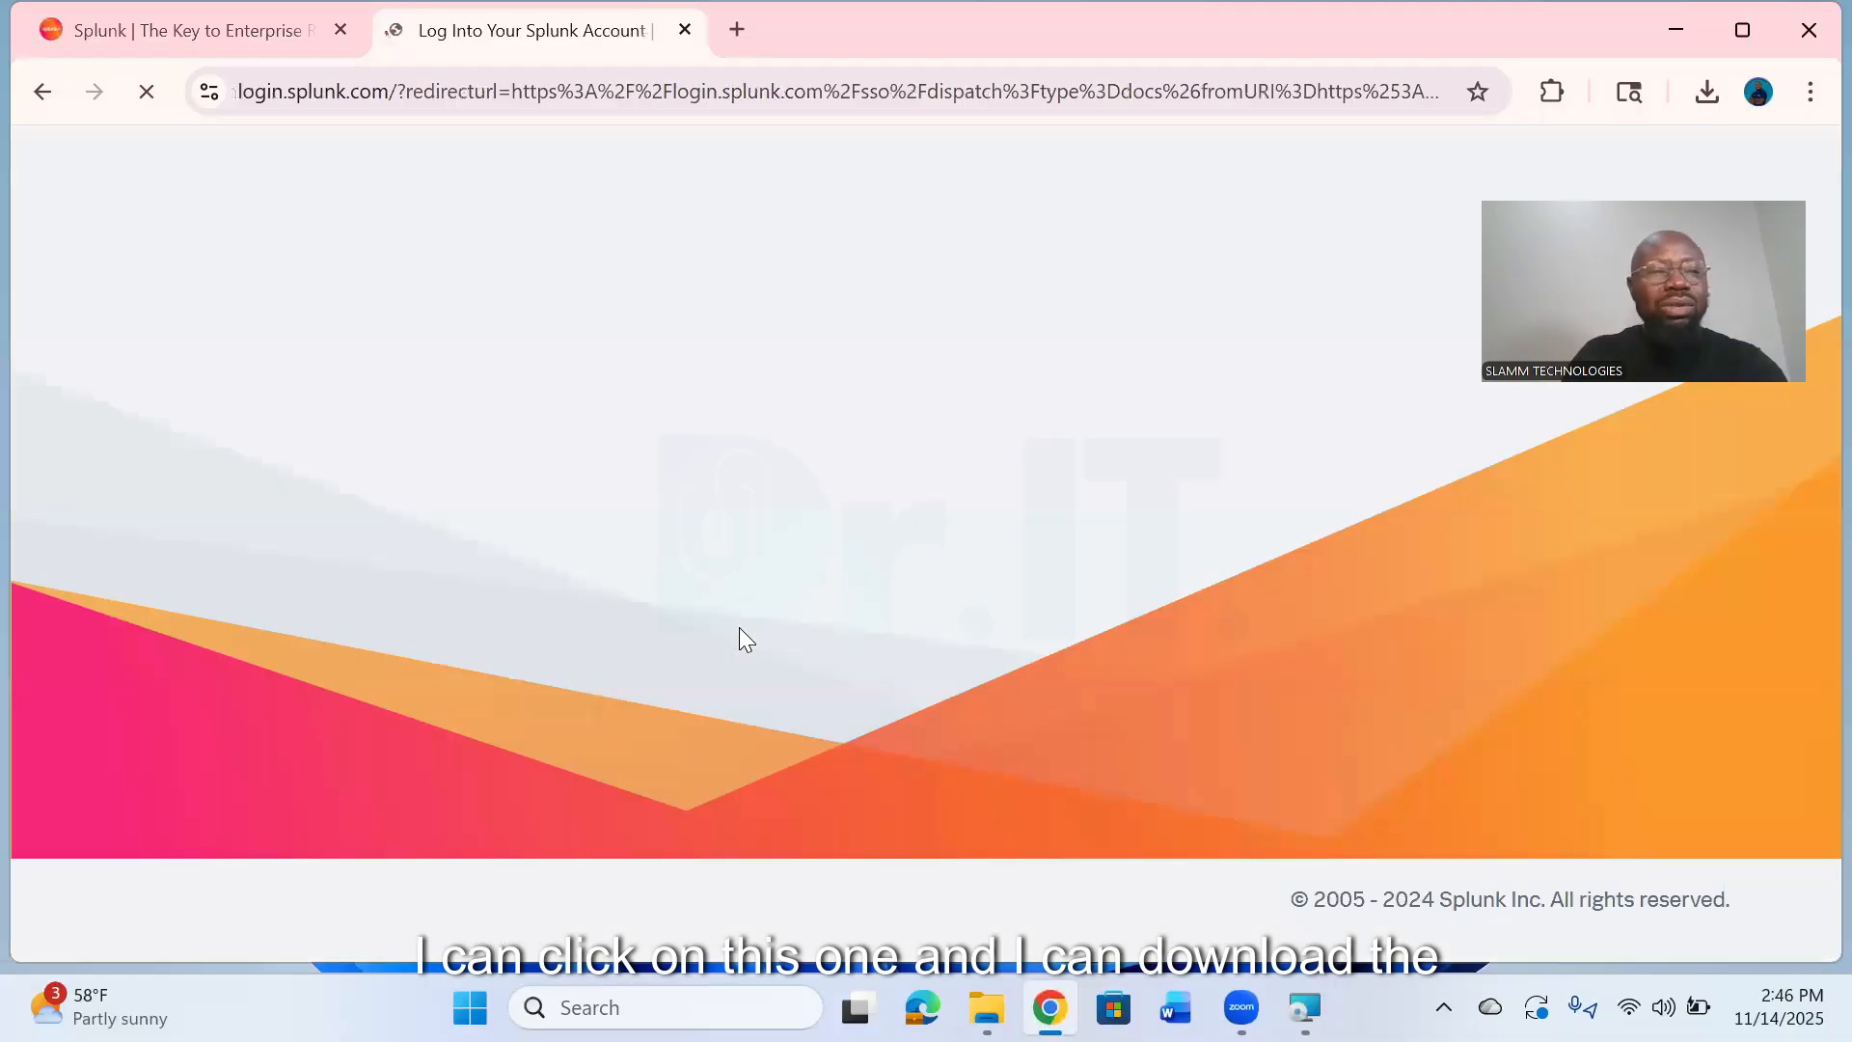
left_click(44, 90)
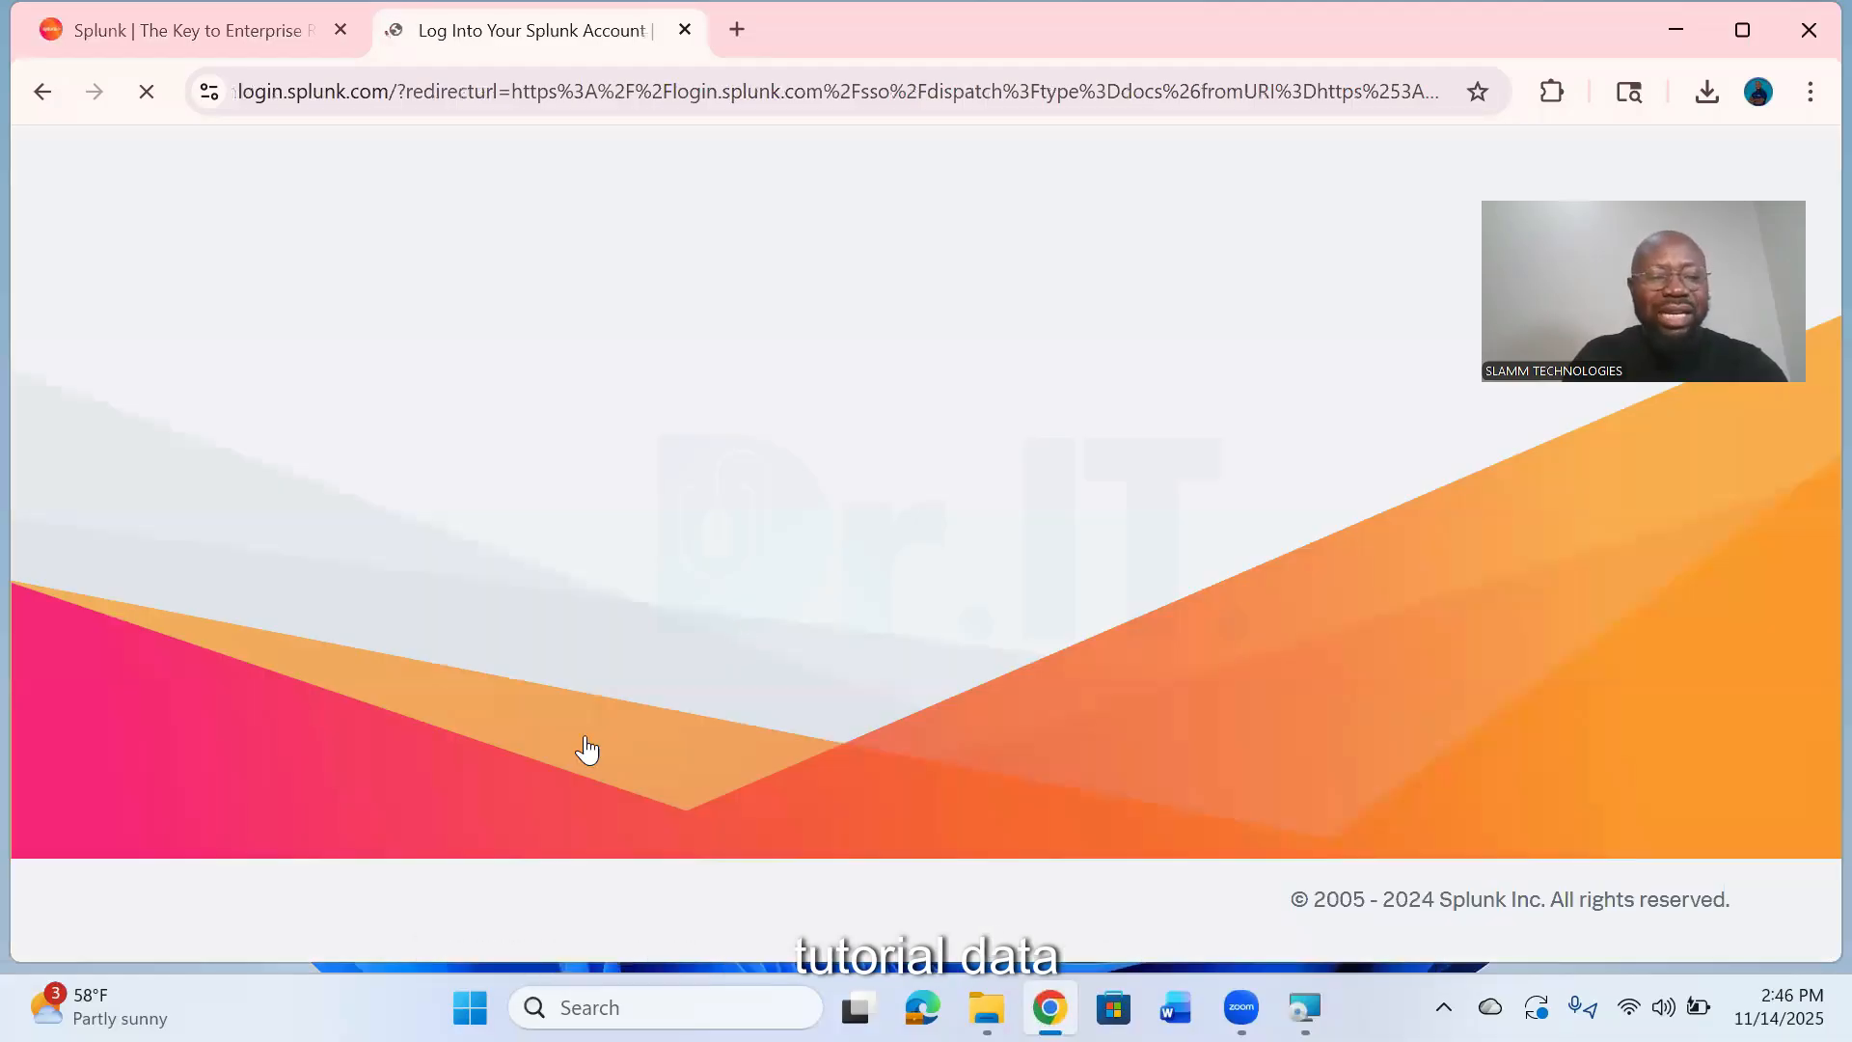
scroll(395, 636, "down", 4)
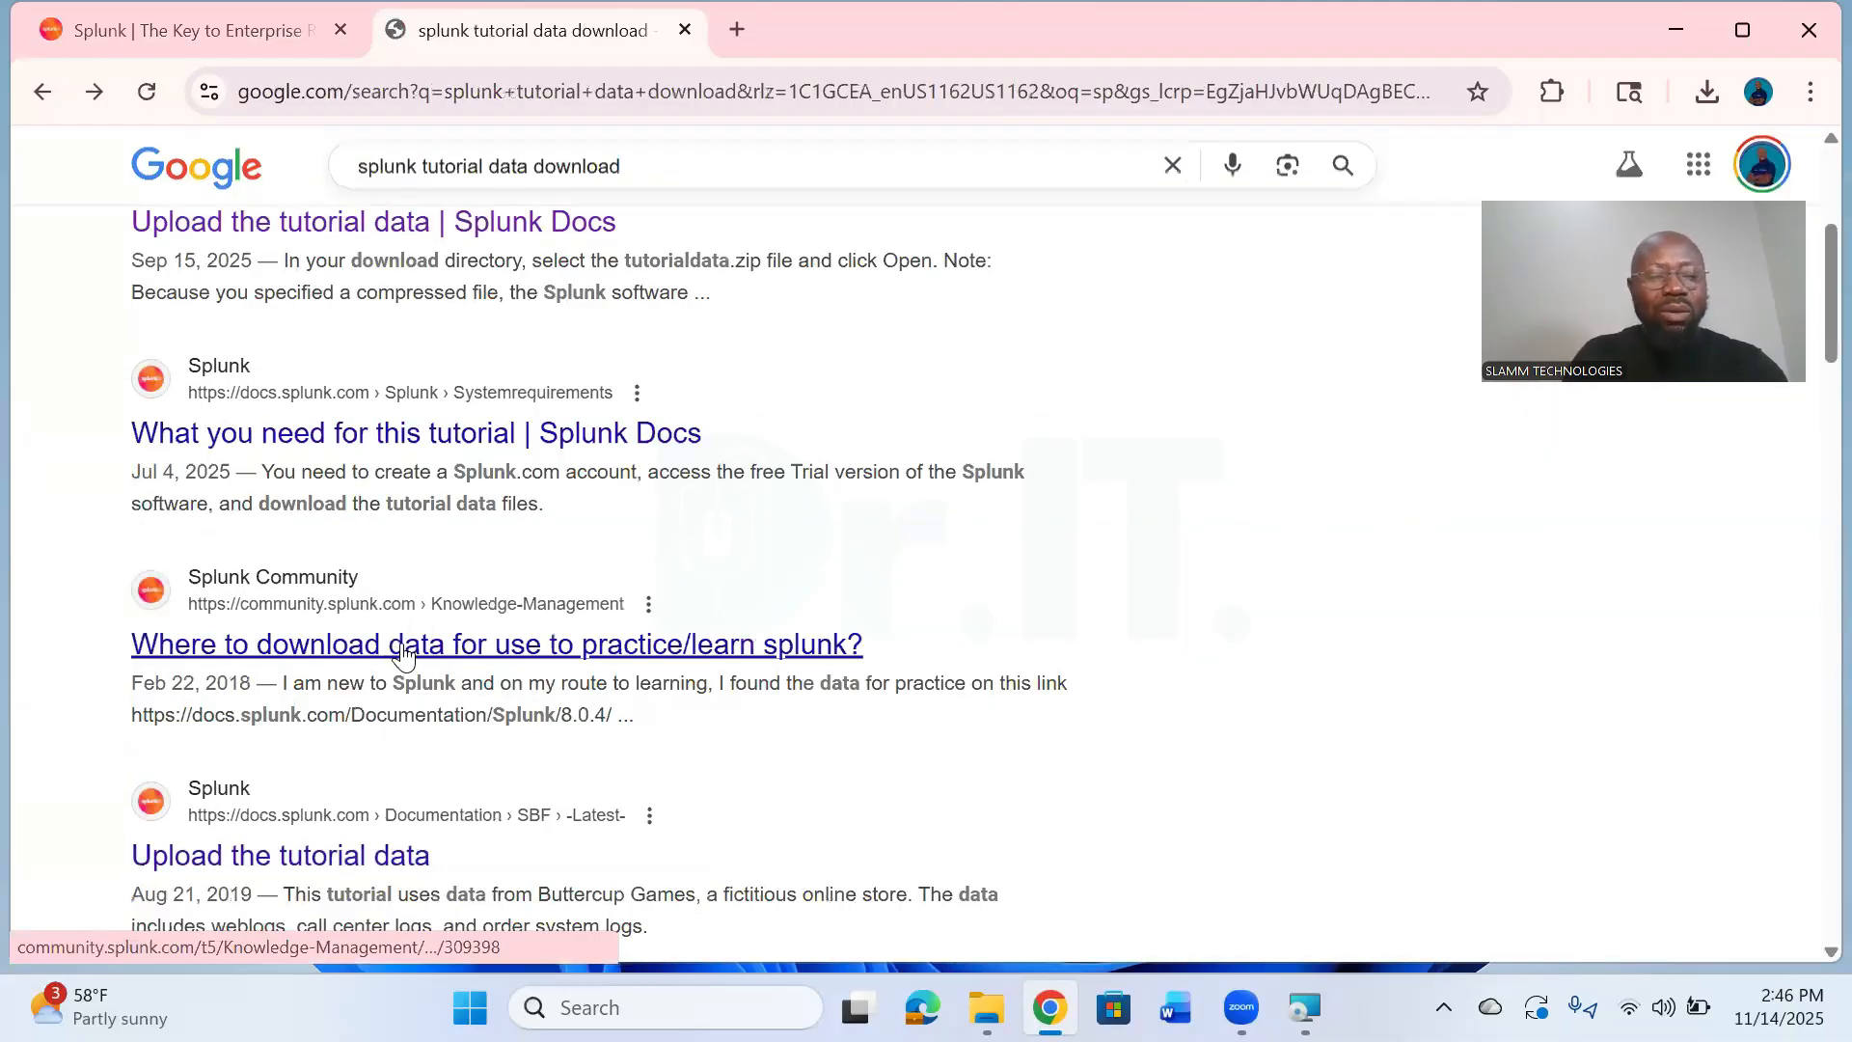
scroll(410, 646, "down", 3)
left_click(322, 562)
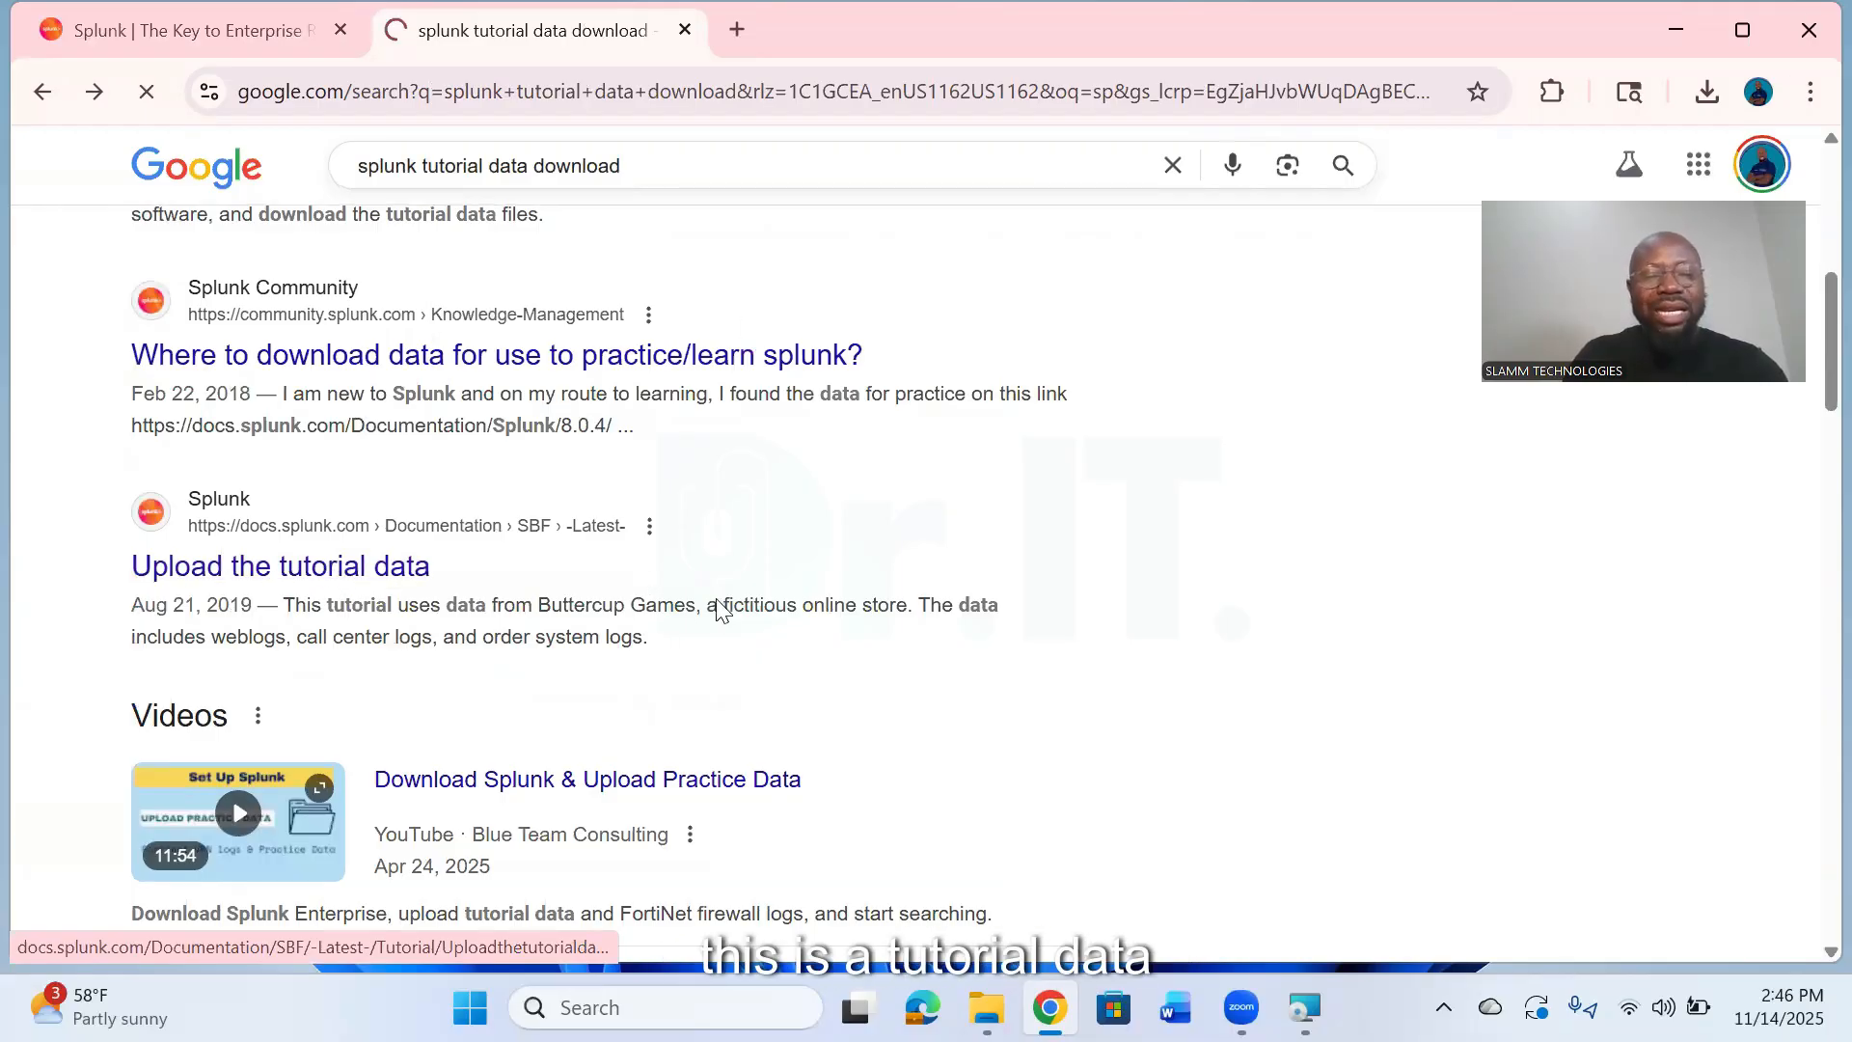
- Examine the documentation page's Game_store.zip download link and its steps for uploading the tutorial data
scroll(789, 576, "up", 2)
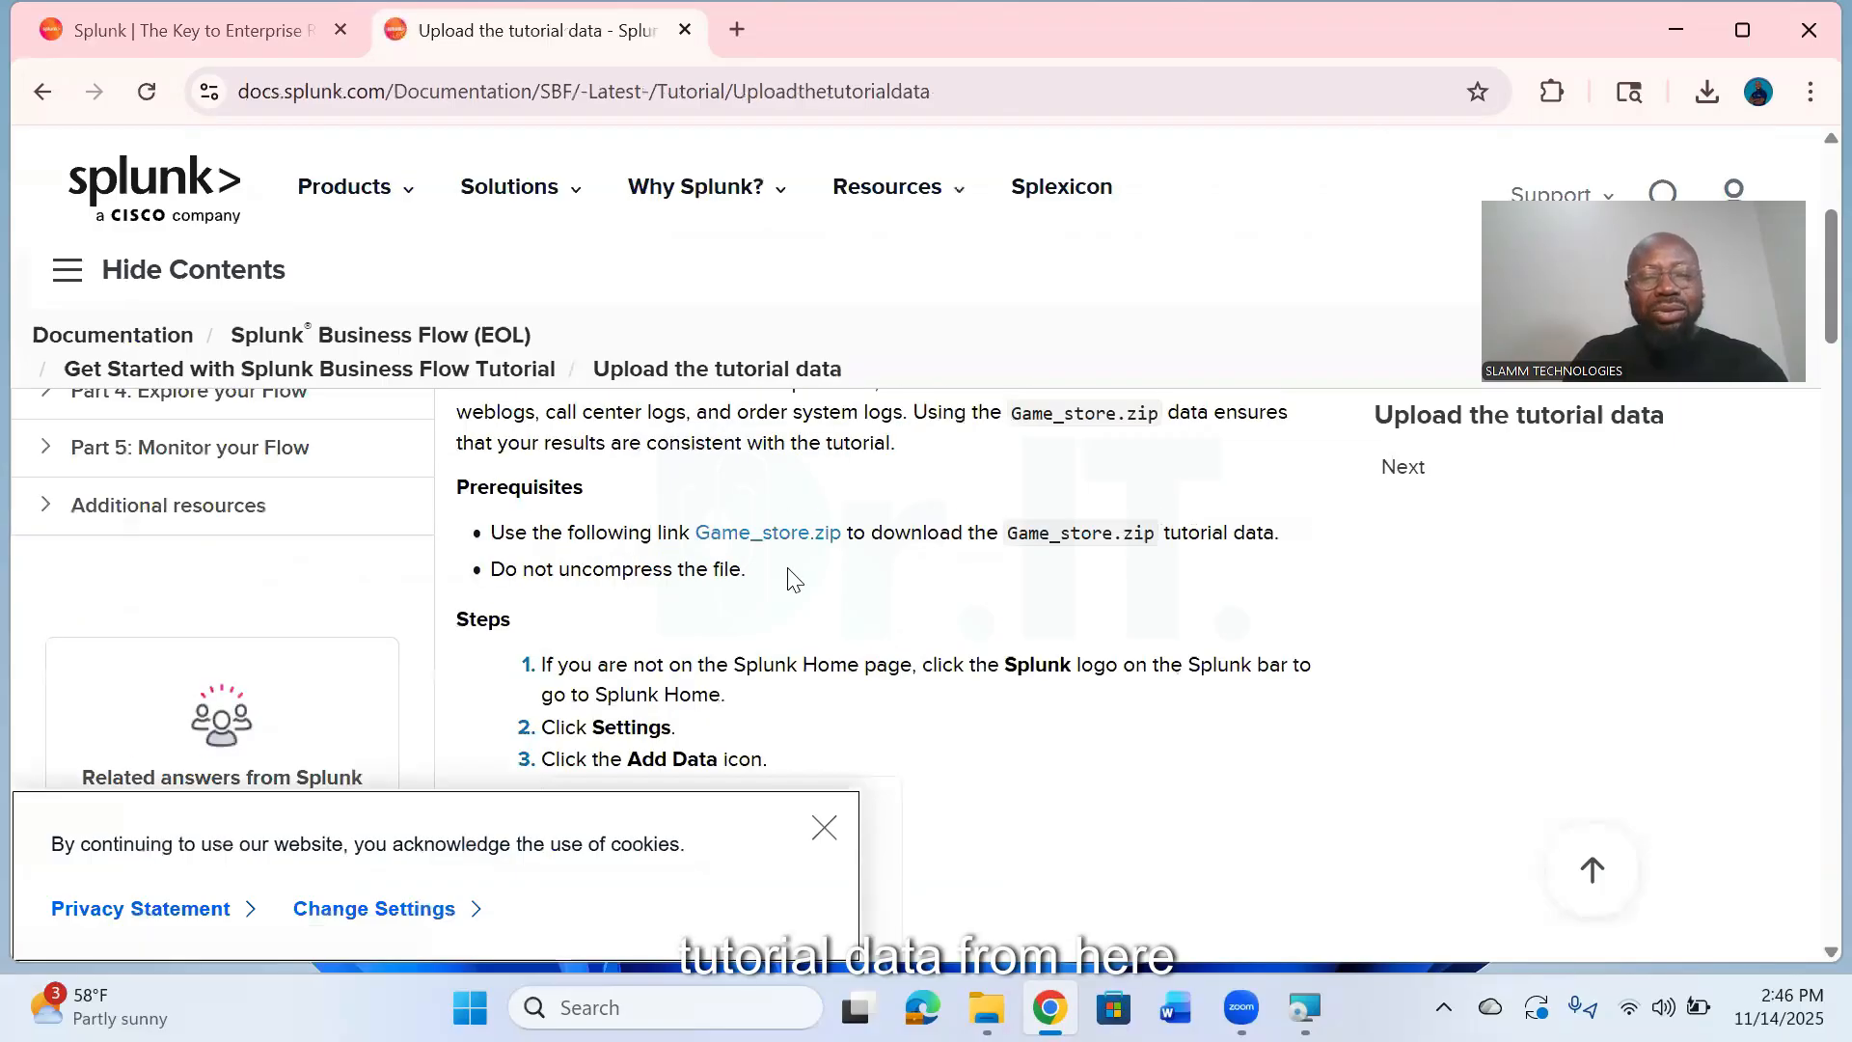
scroll(789, 577, "down", 5)
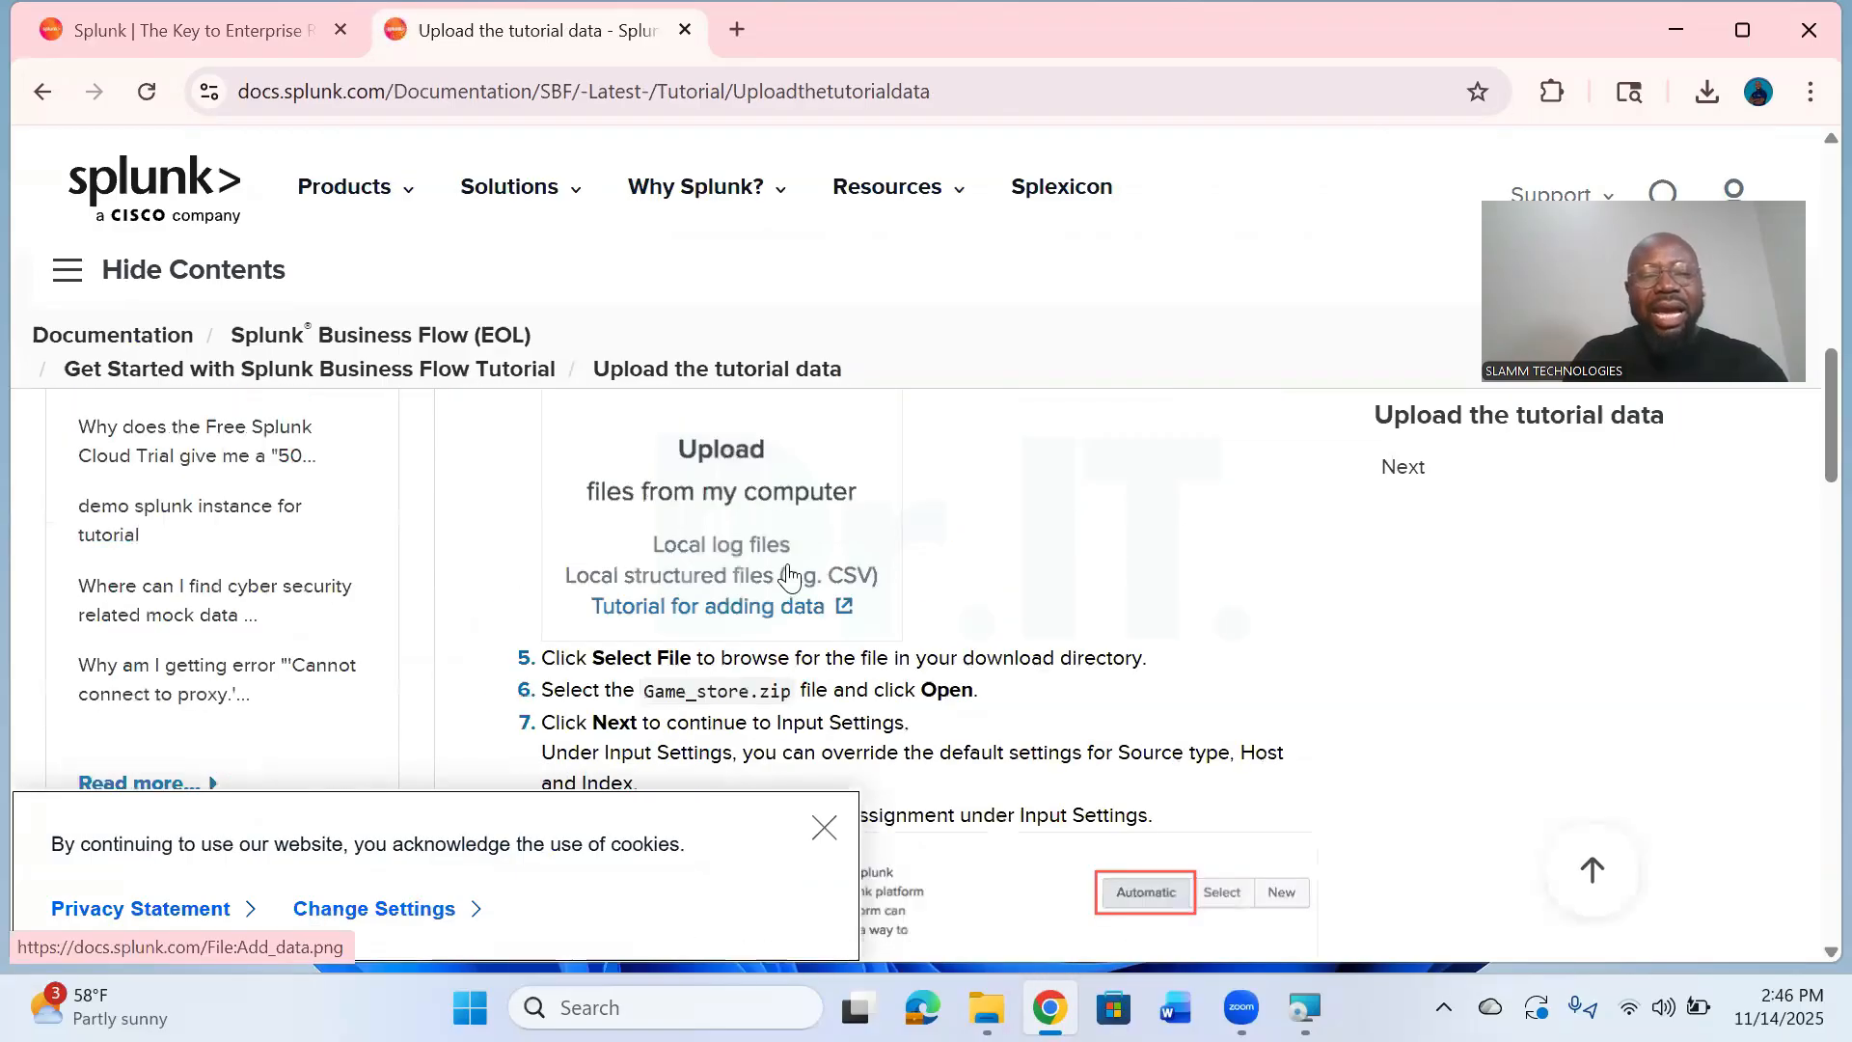
scroll(787, 578, "down", 1)
scroll(779, 483, "down", 4)
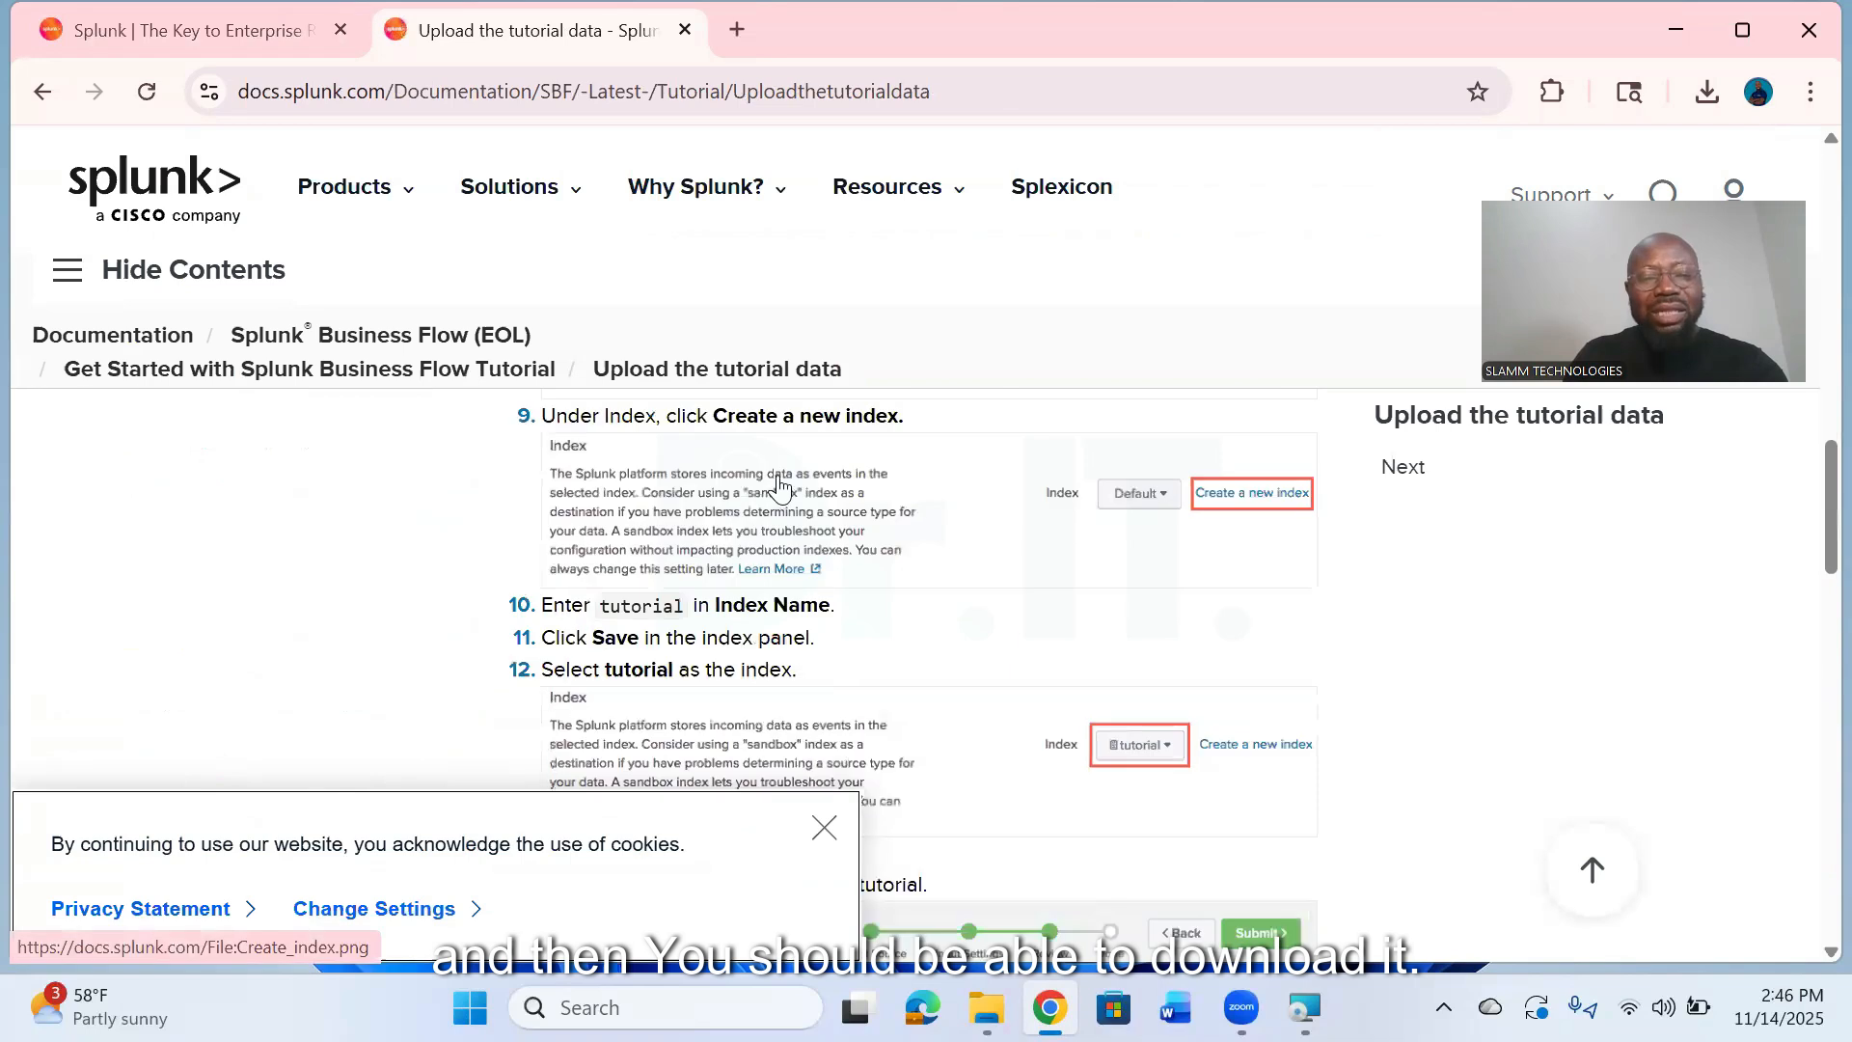
scroll(781, 487, "up", 7)
scroll(791, 590, "up", 3)
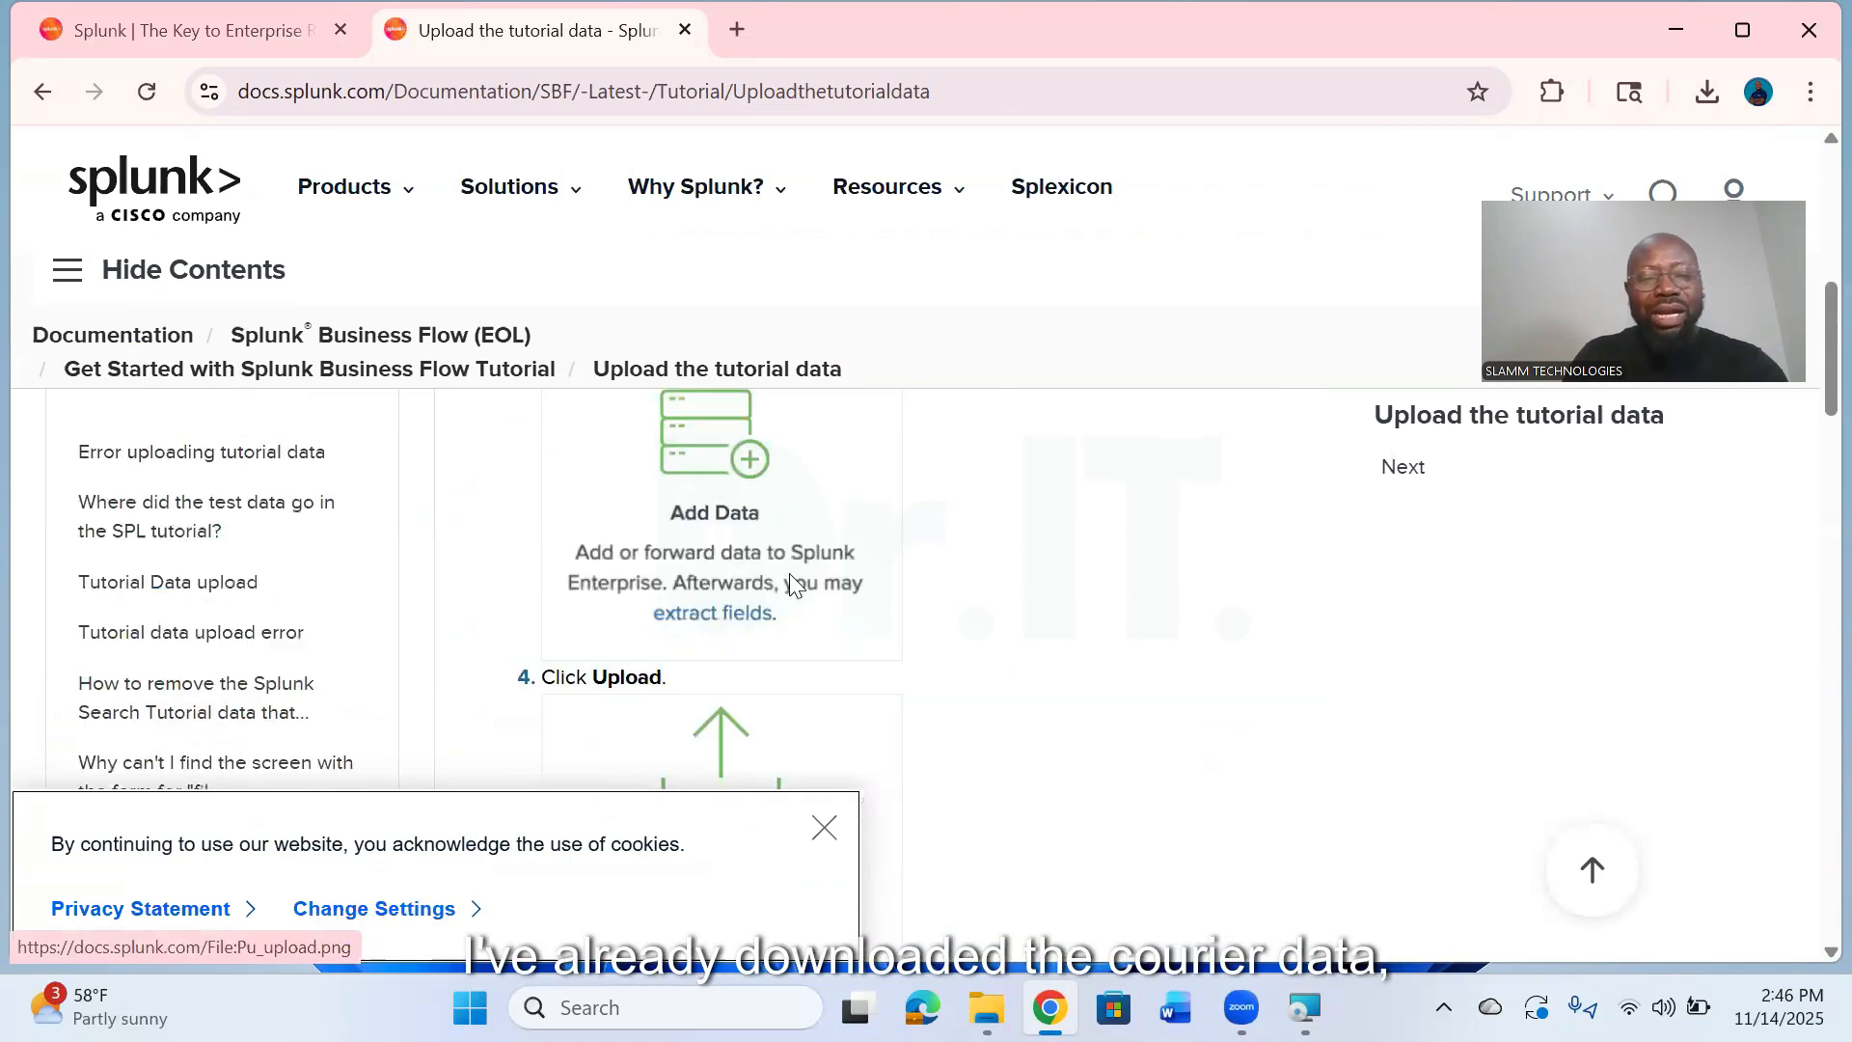
scroll(805, 555, "up", 4)
scroll(1070, 395, "up", 6)
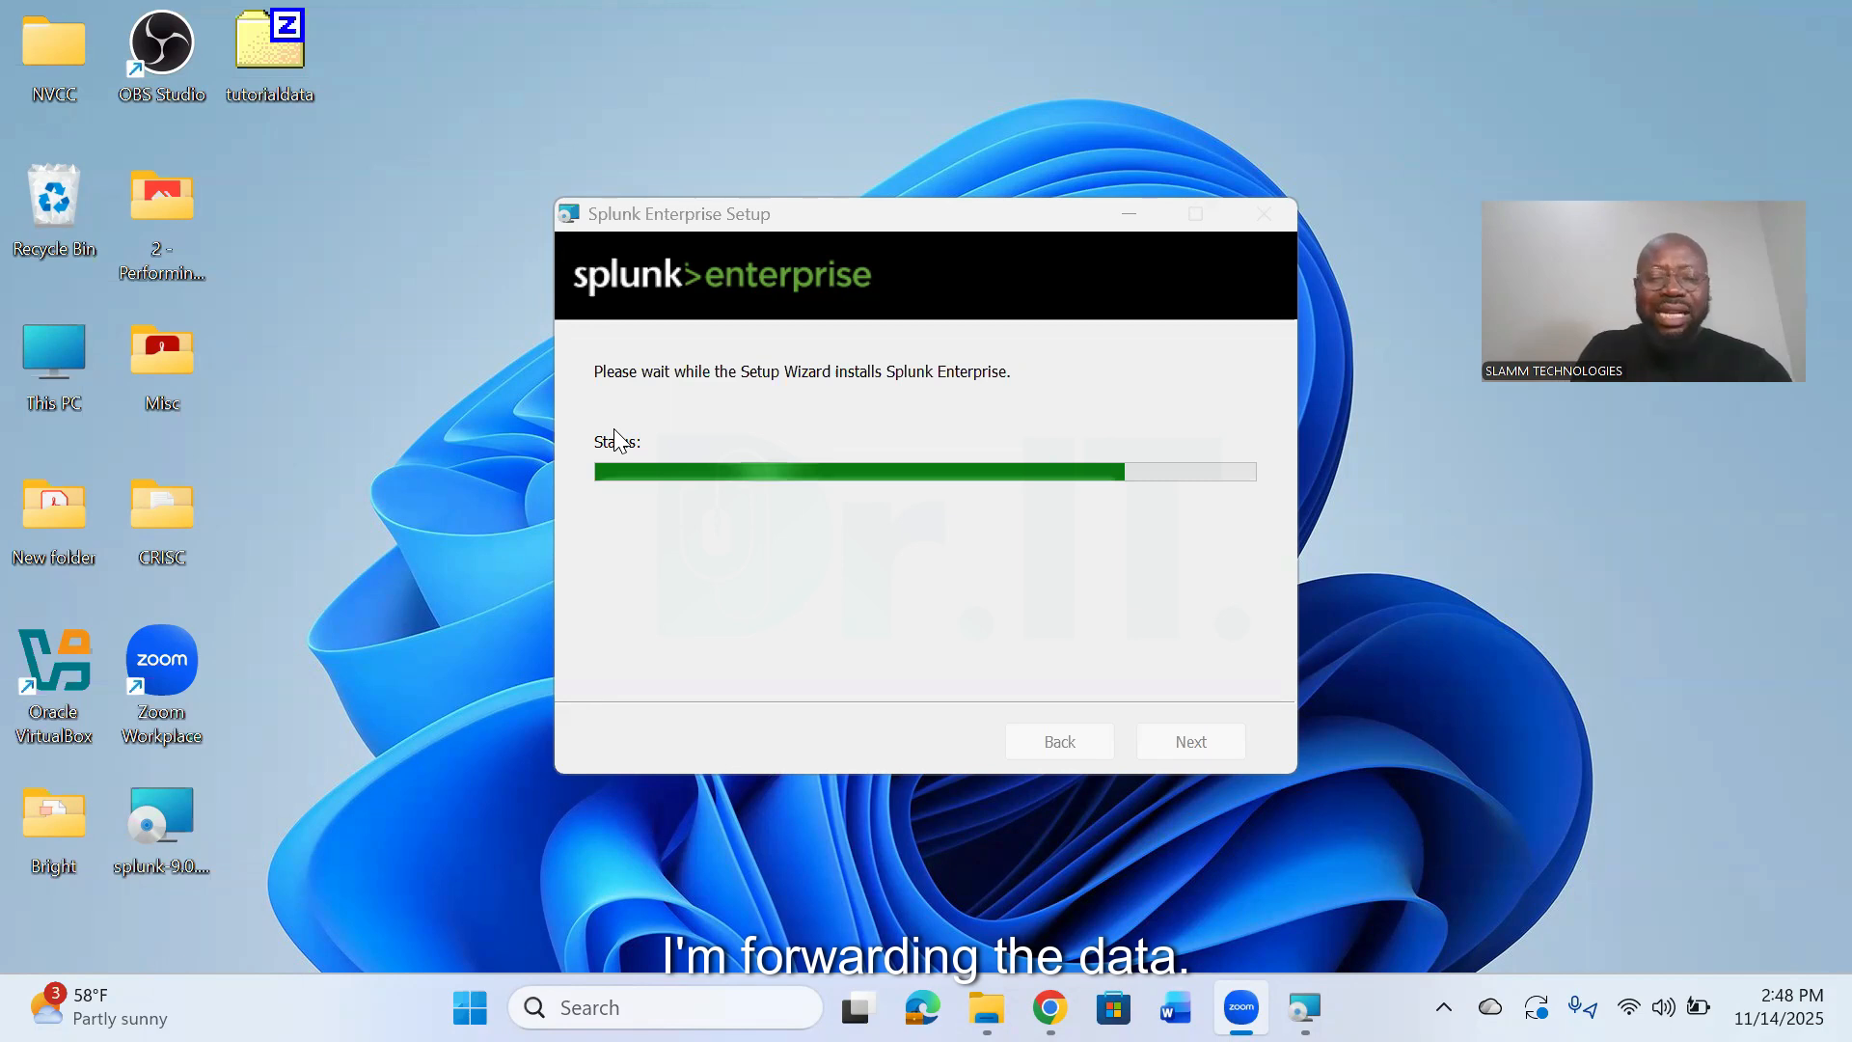
- Find and open Event Viewer through the Windows search
left_click(754, 996)
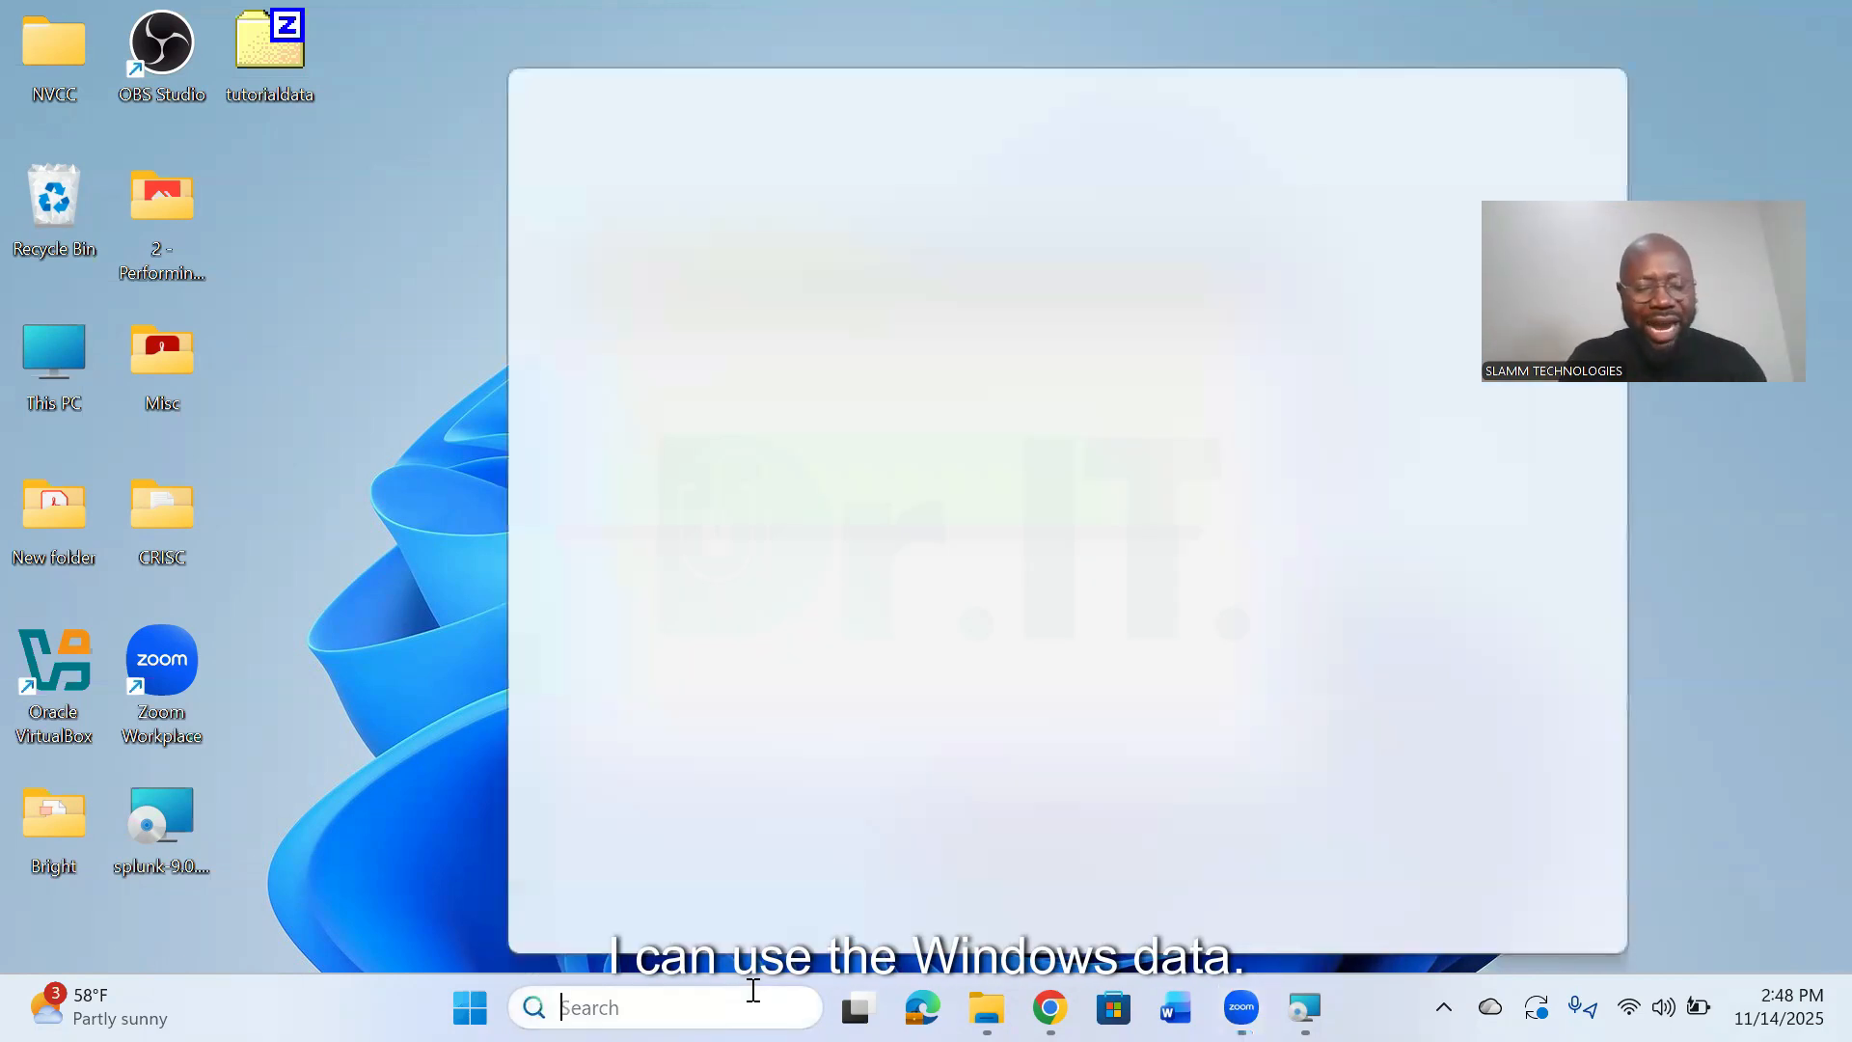
type("win")
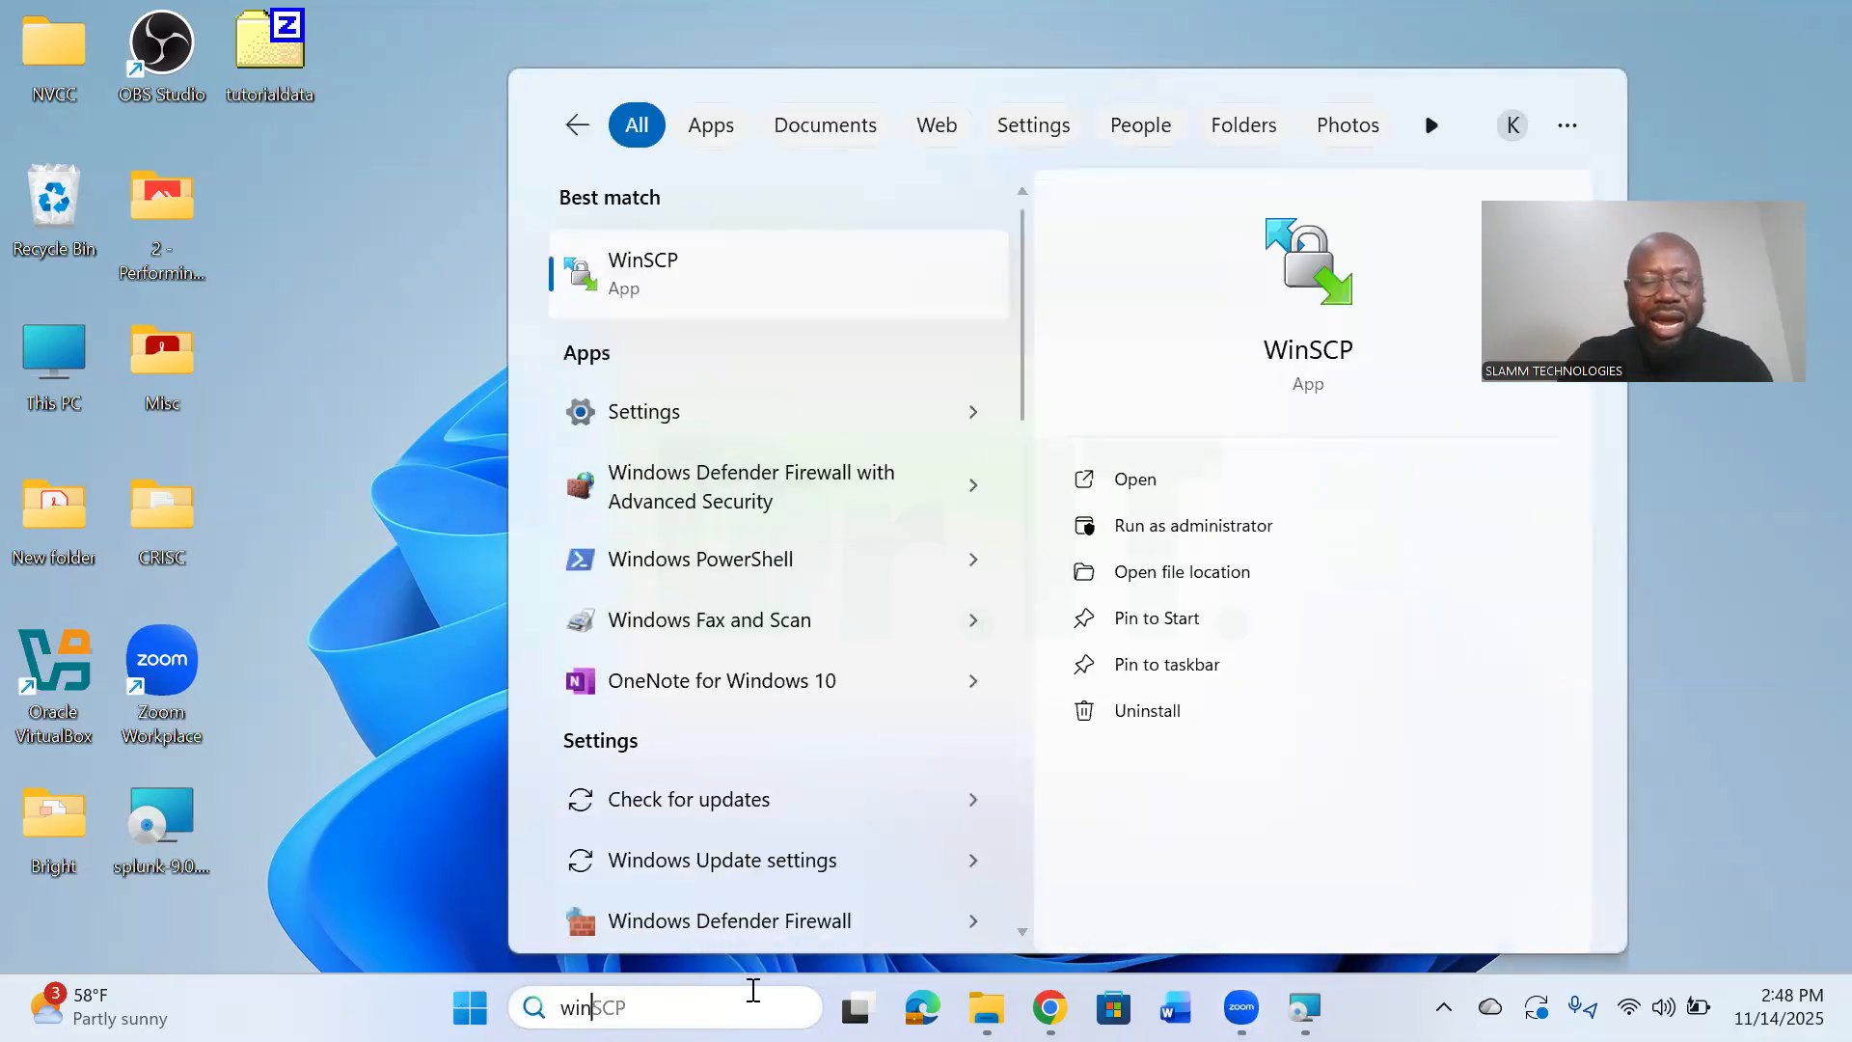
key("BackSpace")
key("BackSpace")
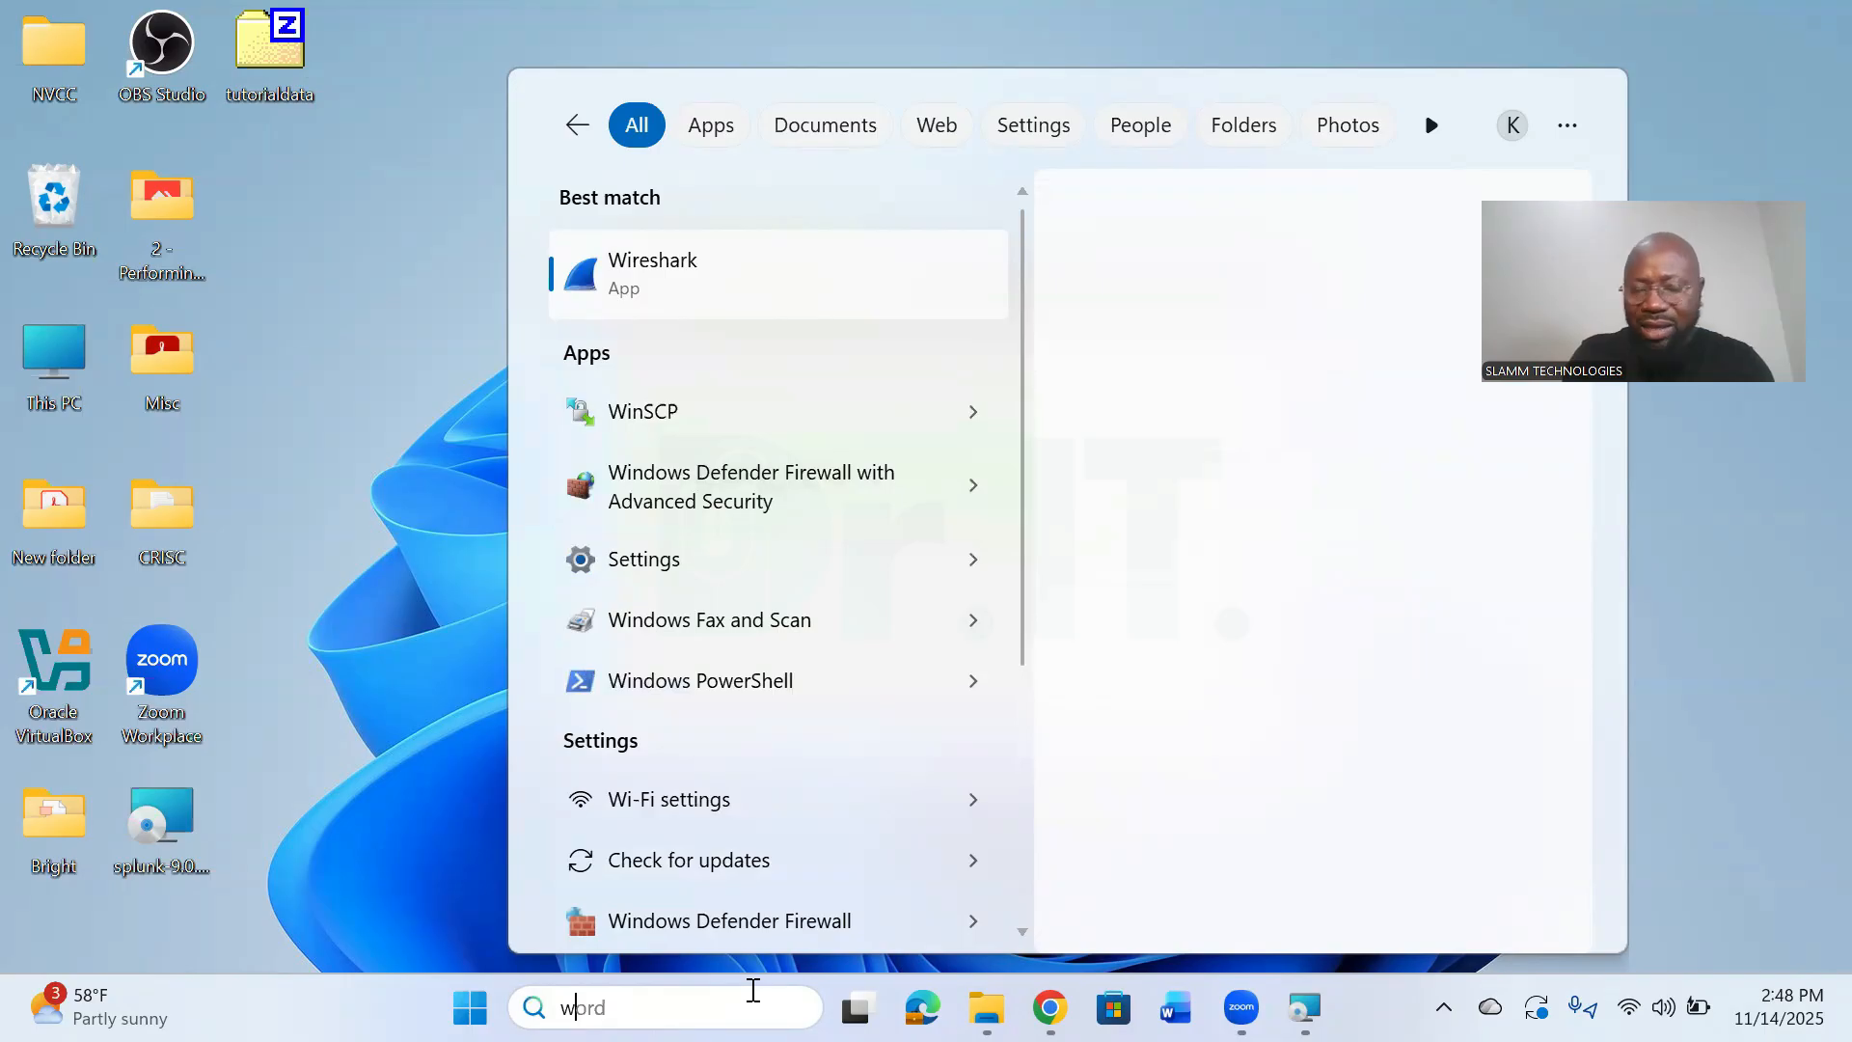
key("BackSpace")
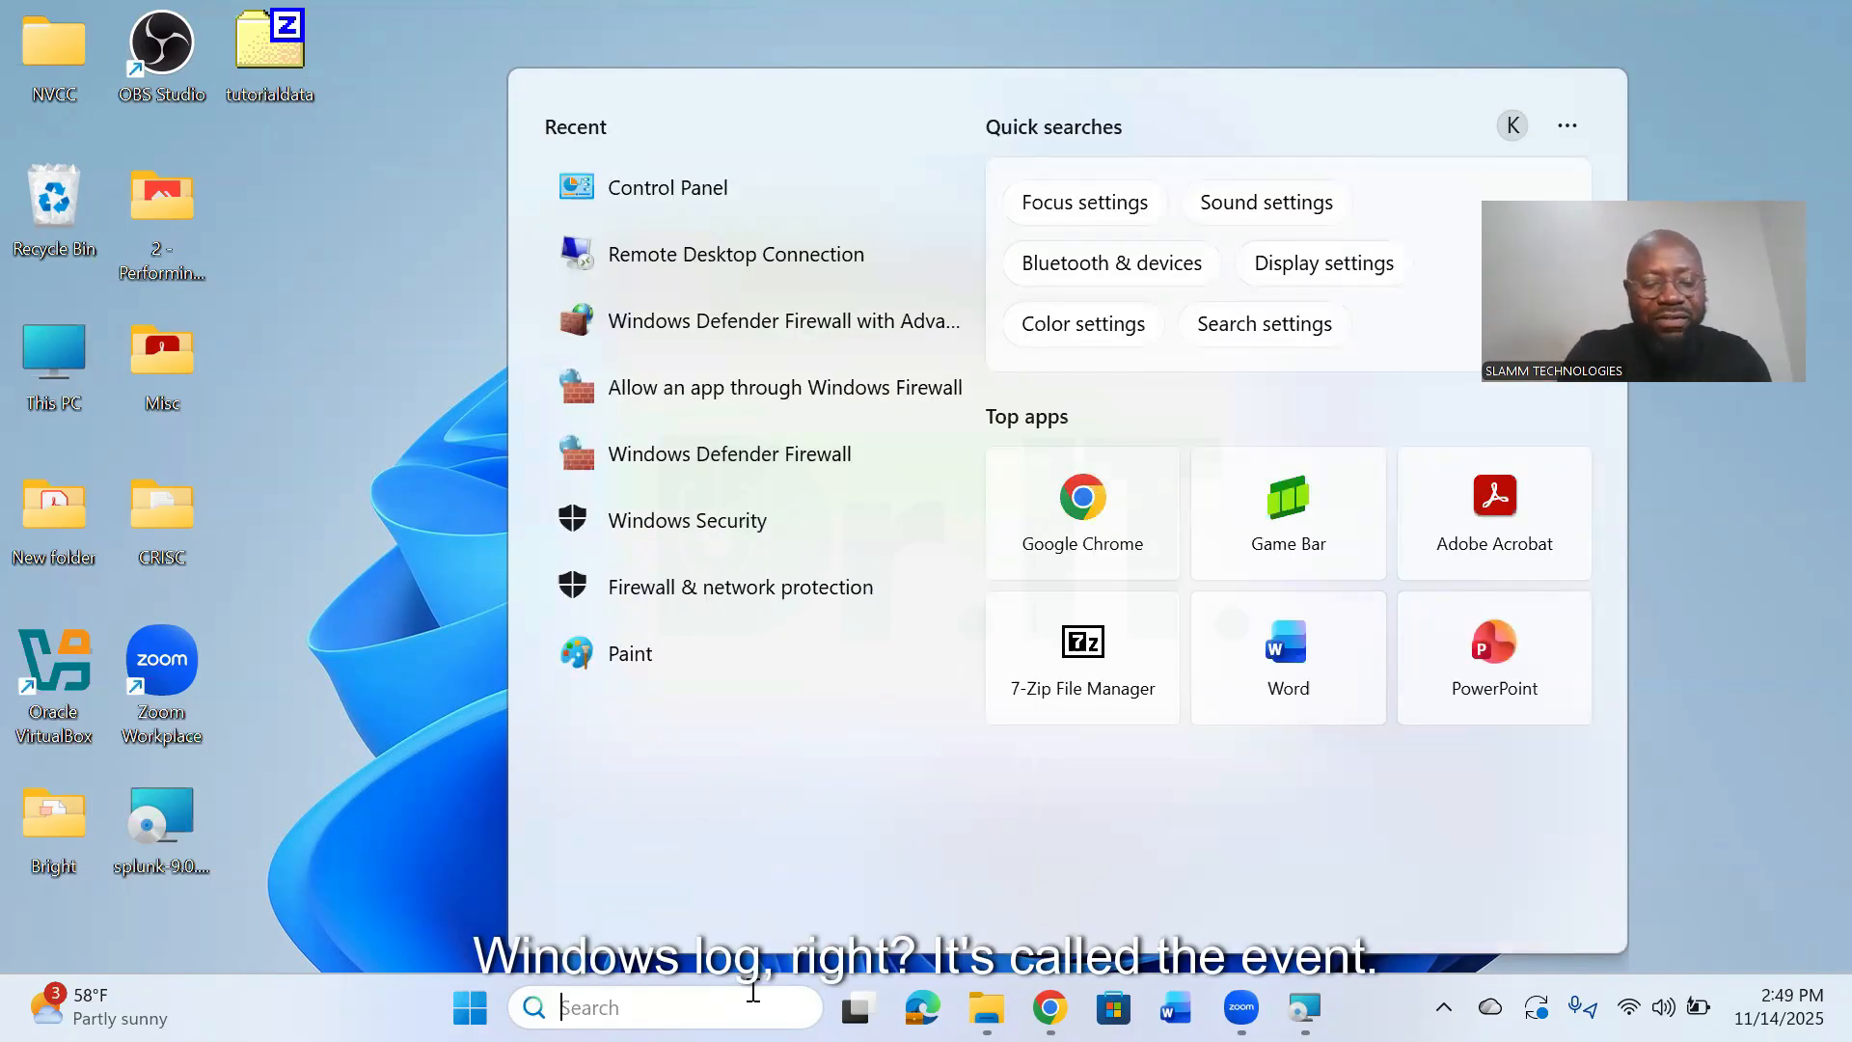
type("eve")
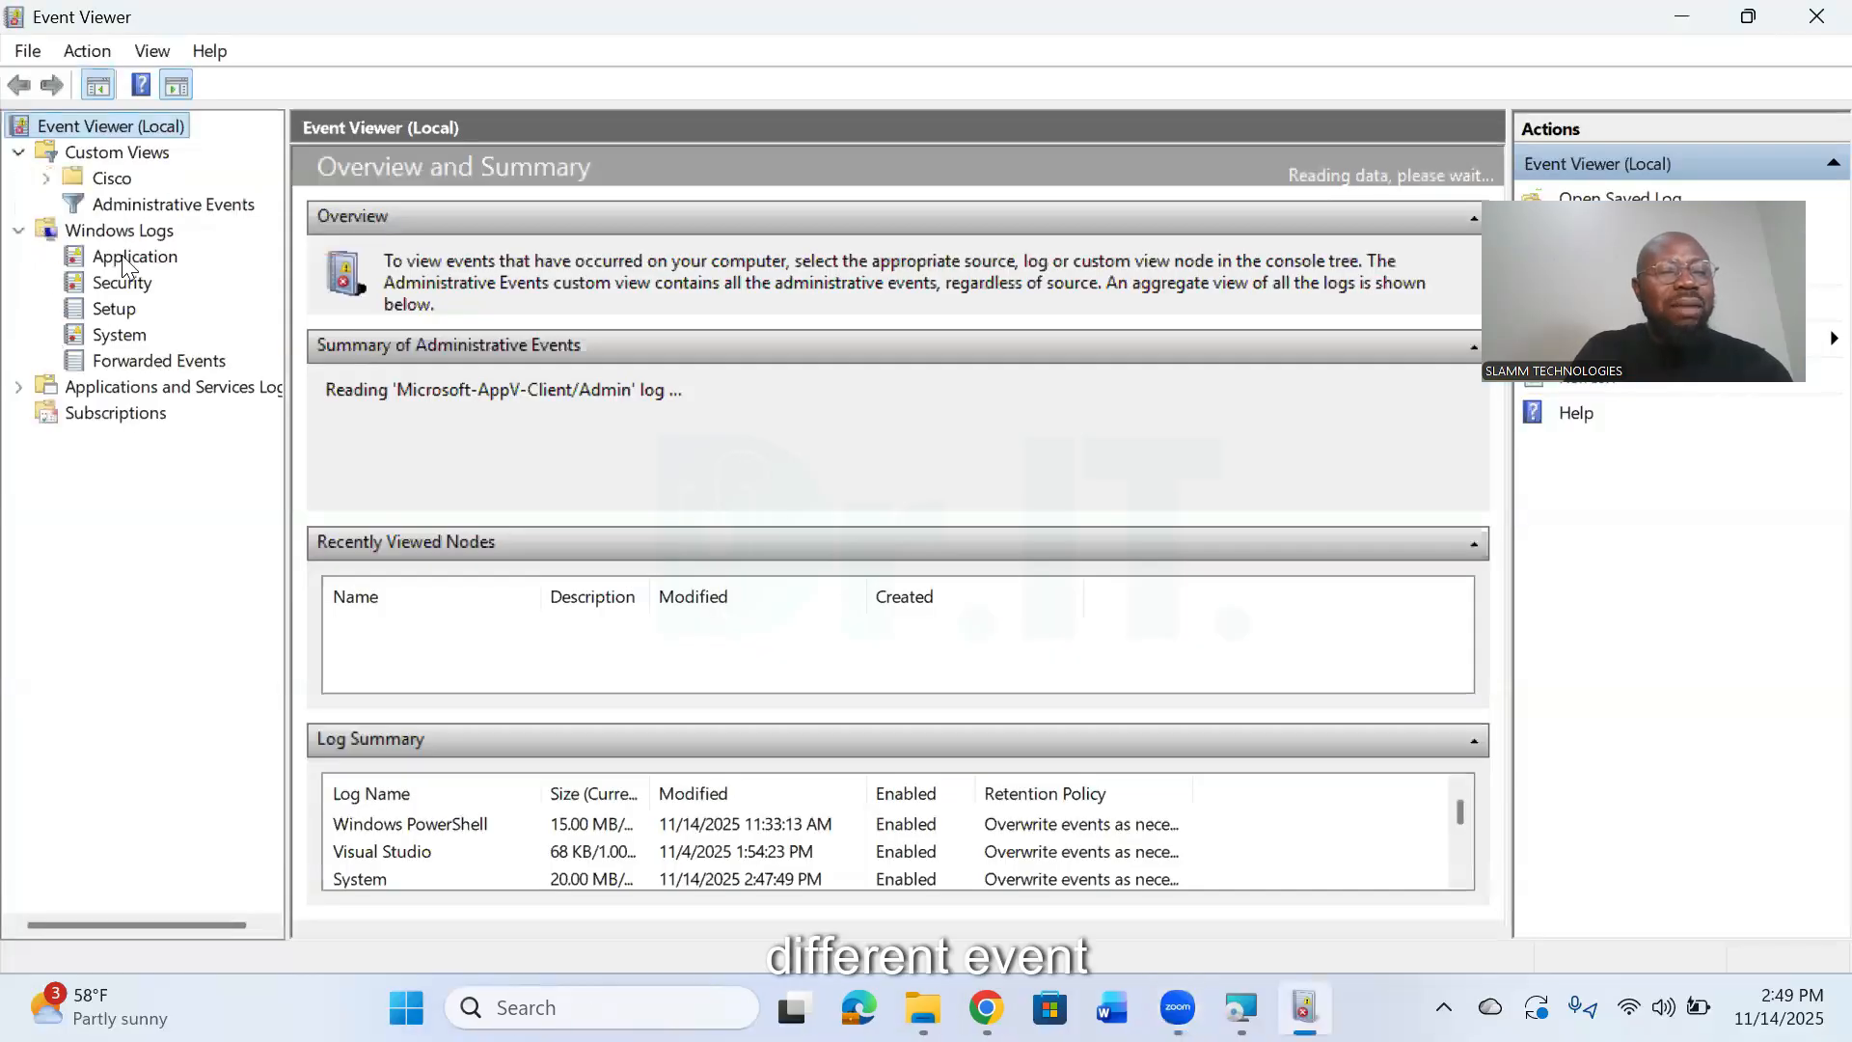
- View the Security and Forwarded Events logs, and expand the Microsoft folder under Applications and Services Logs
left_click(120, 282)
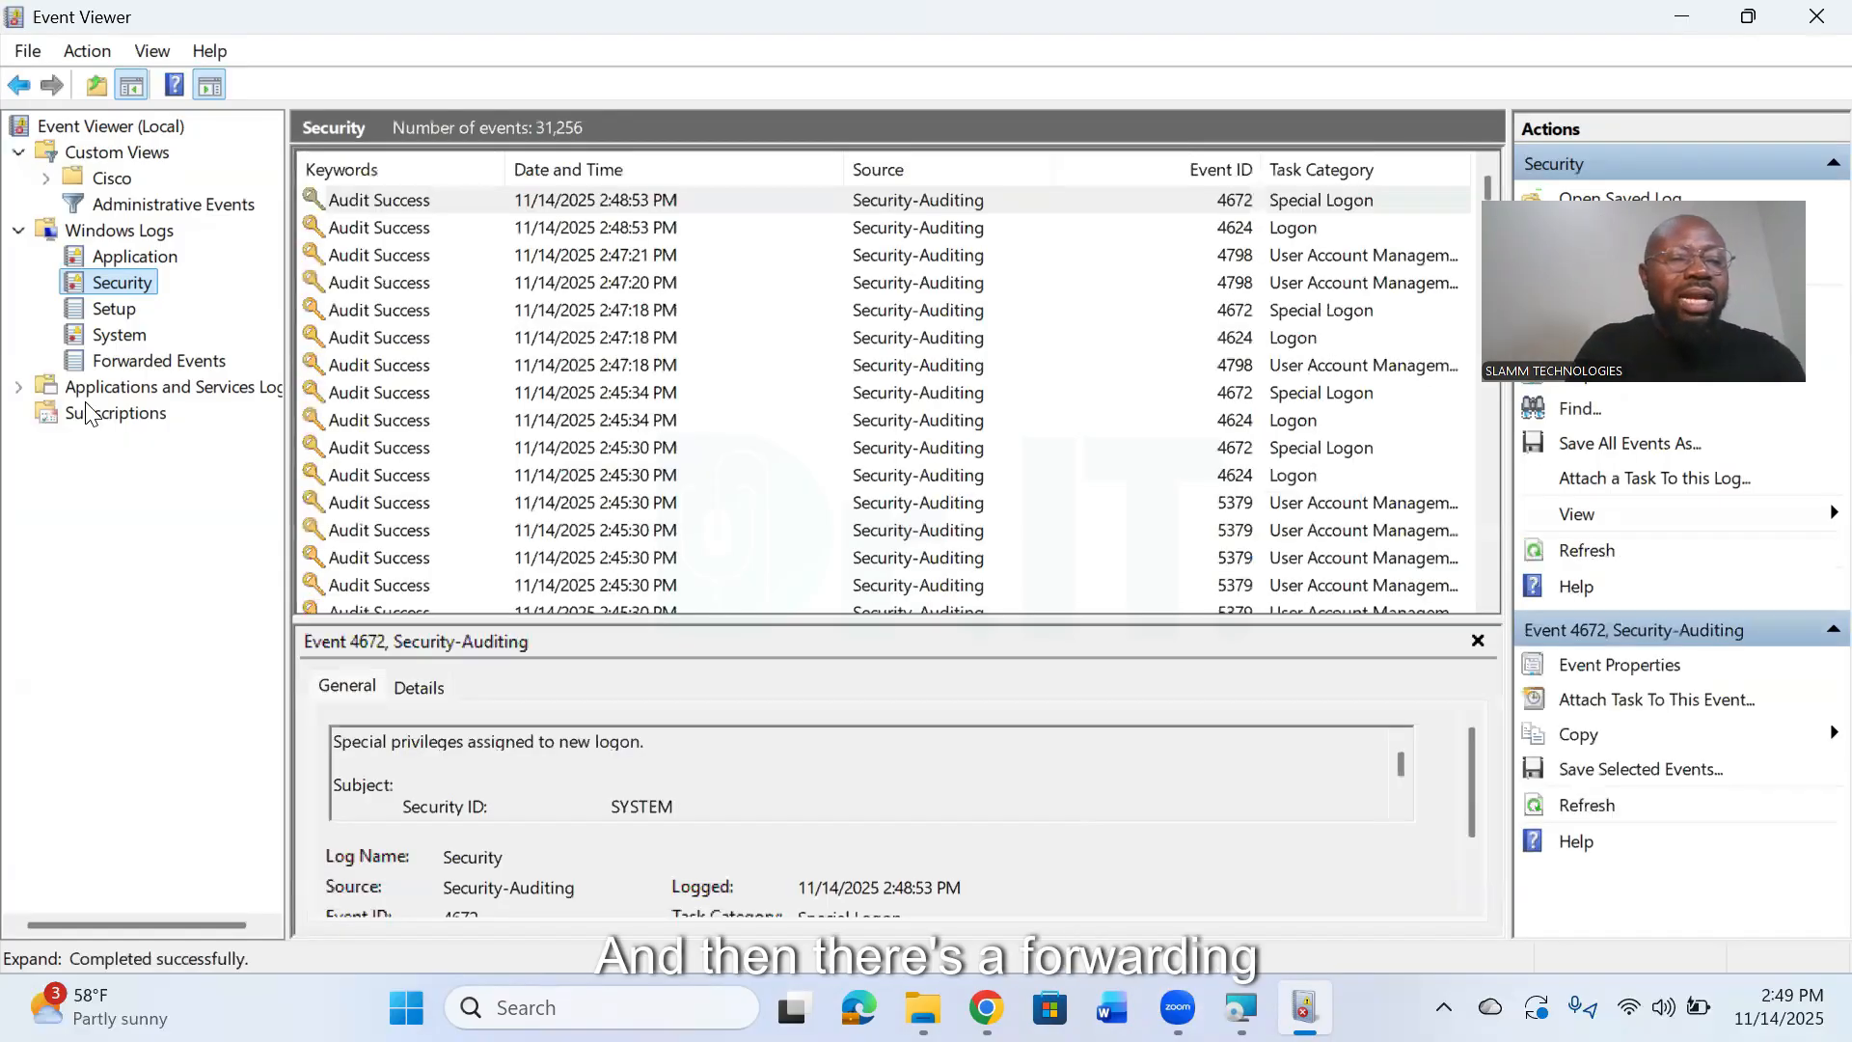
left_click(145, 361)
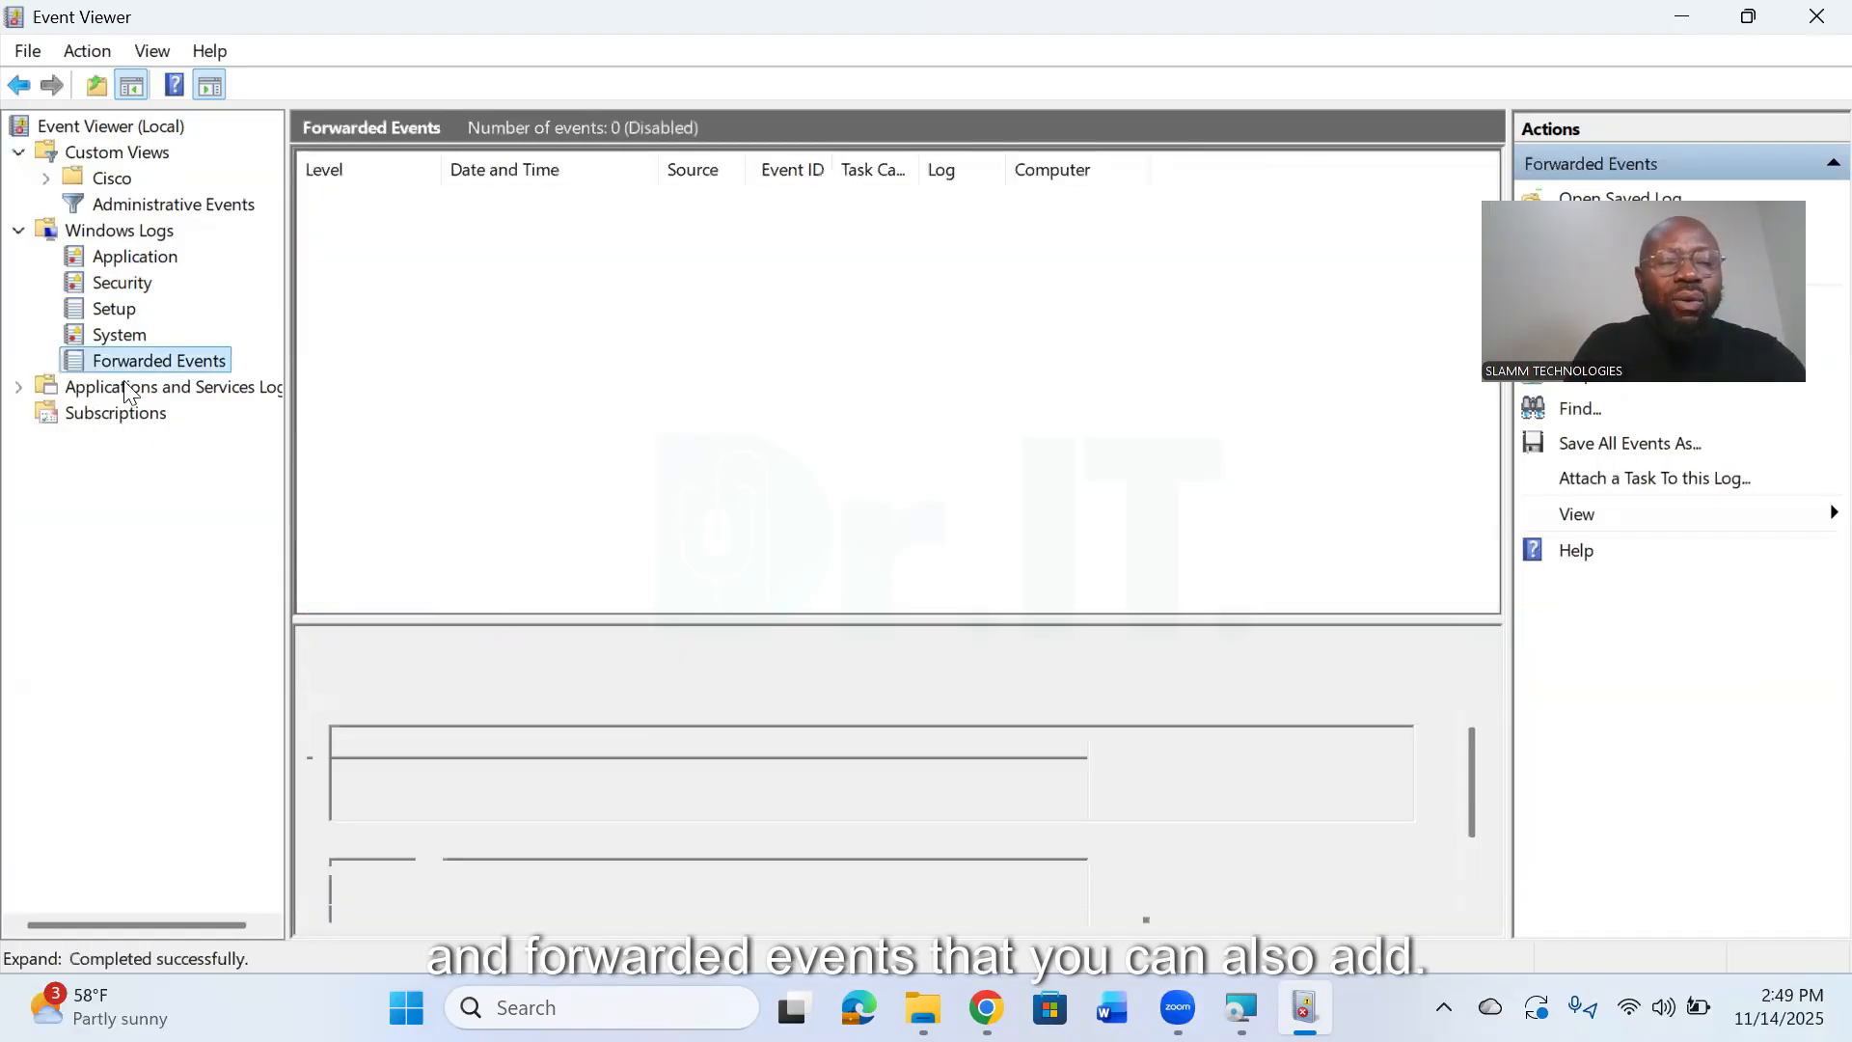
left_click(19, 387)
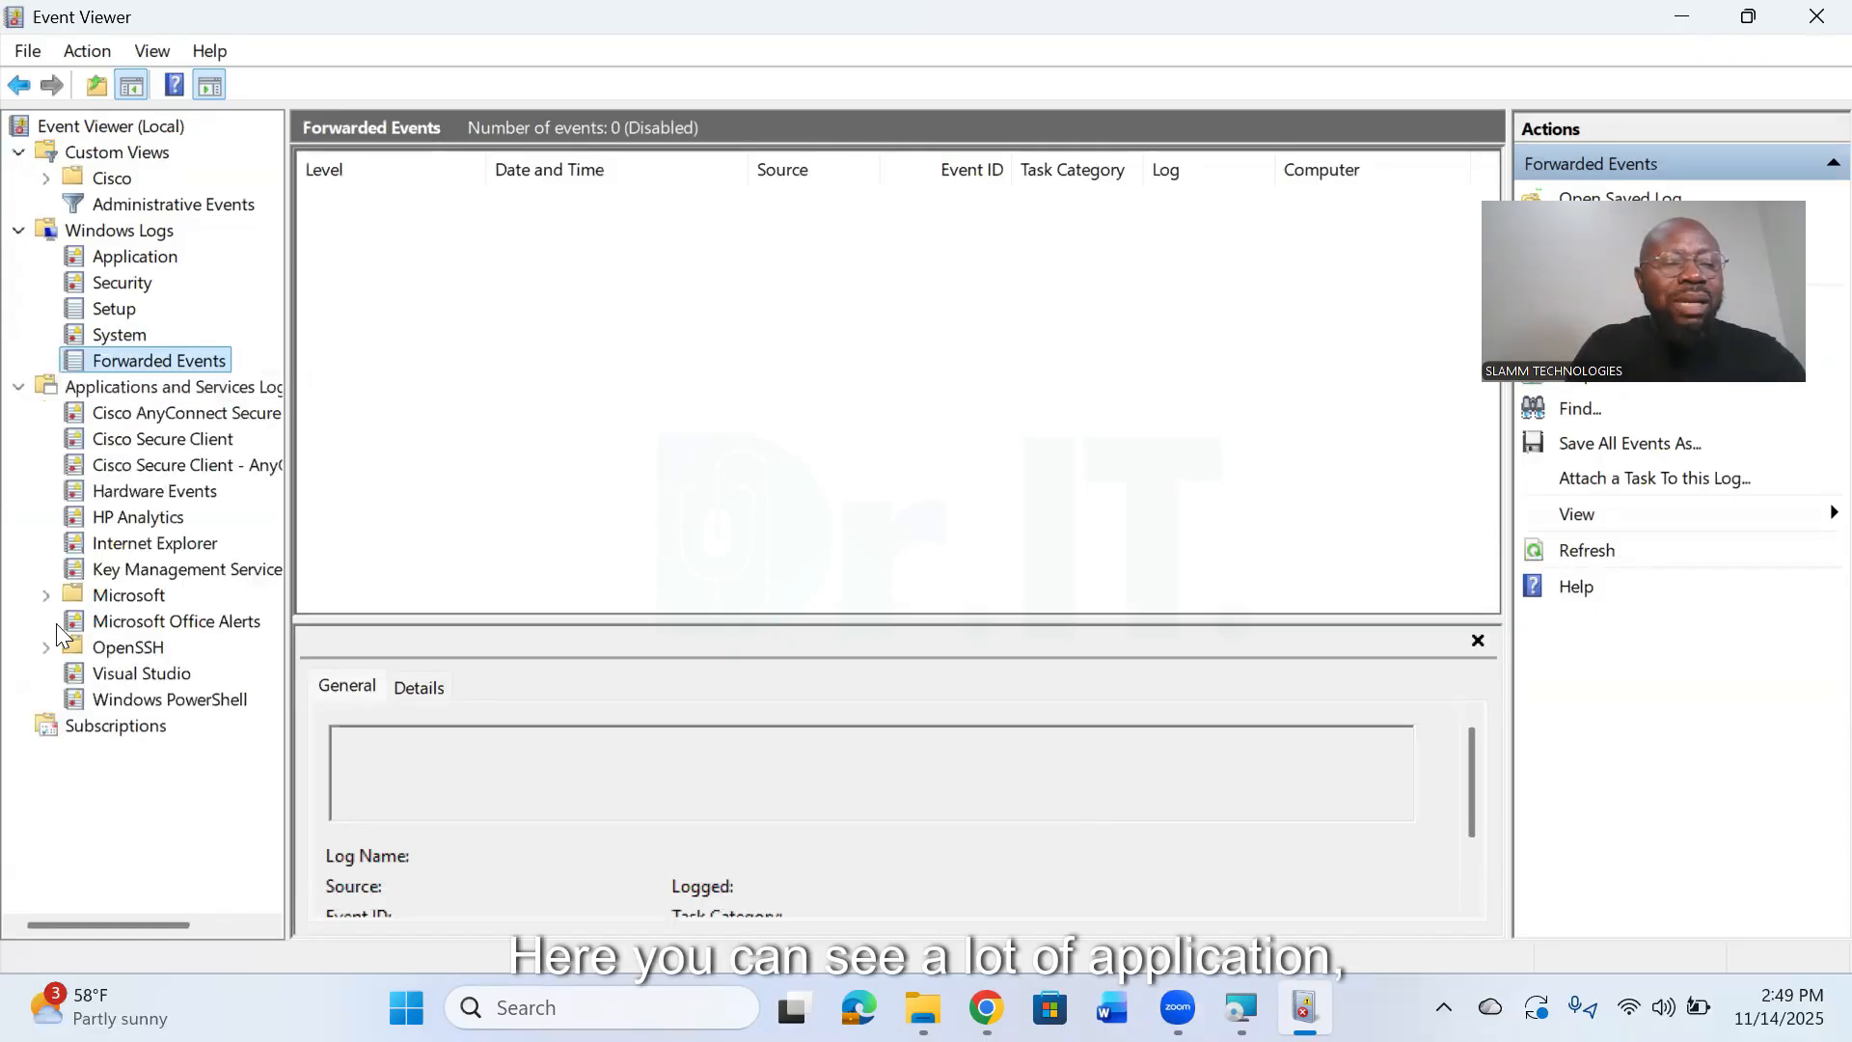
left_click(48, 596)
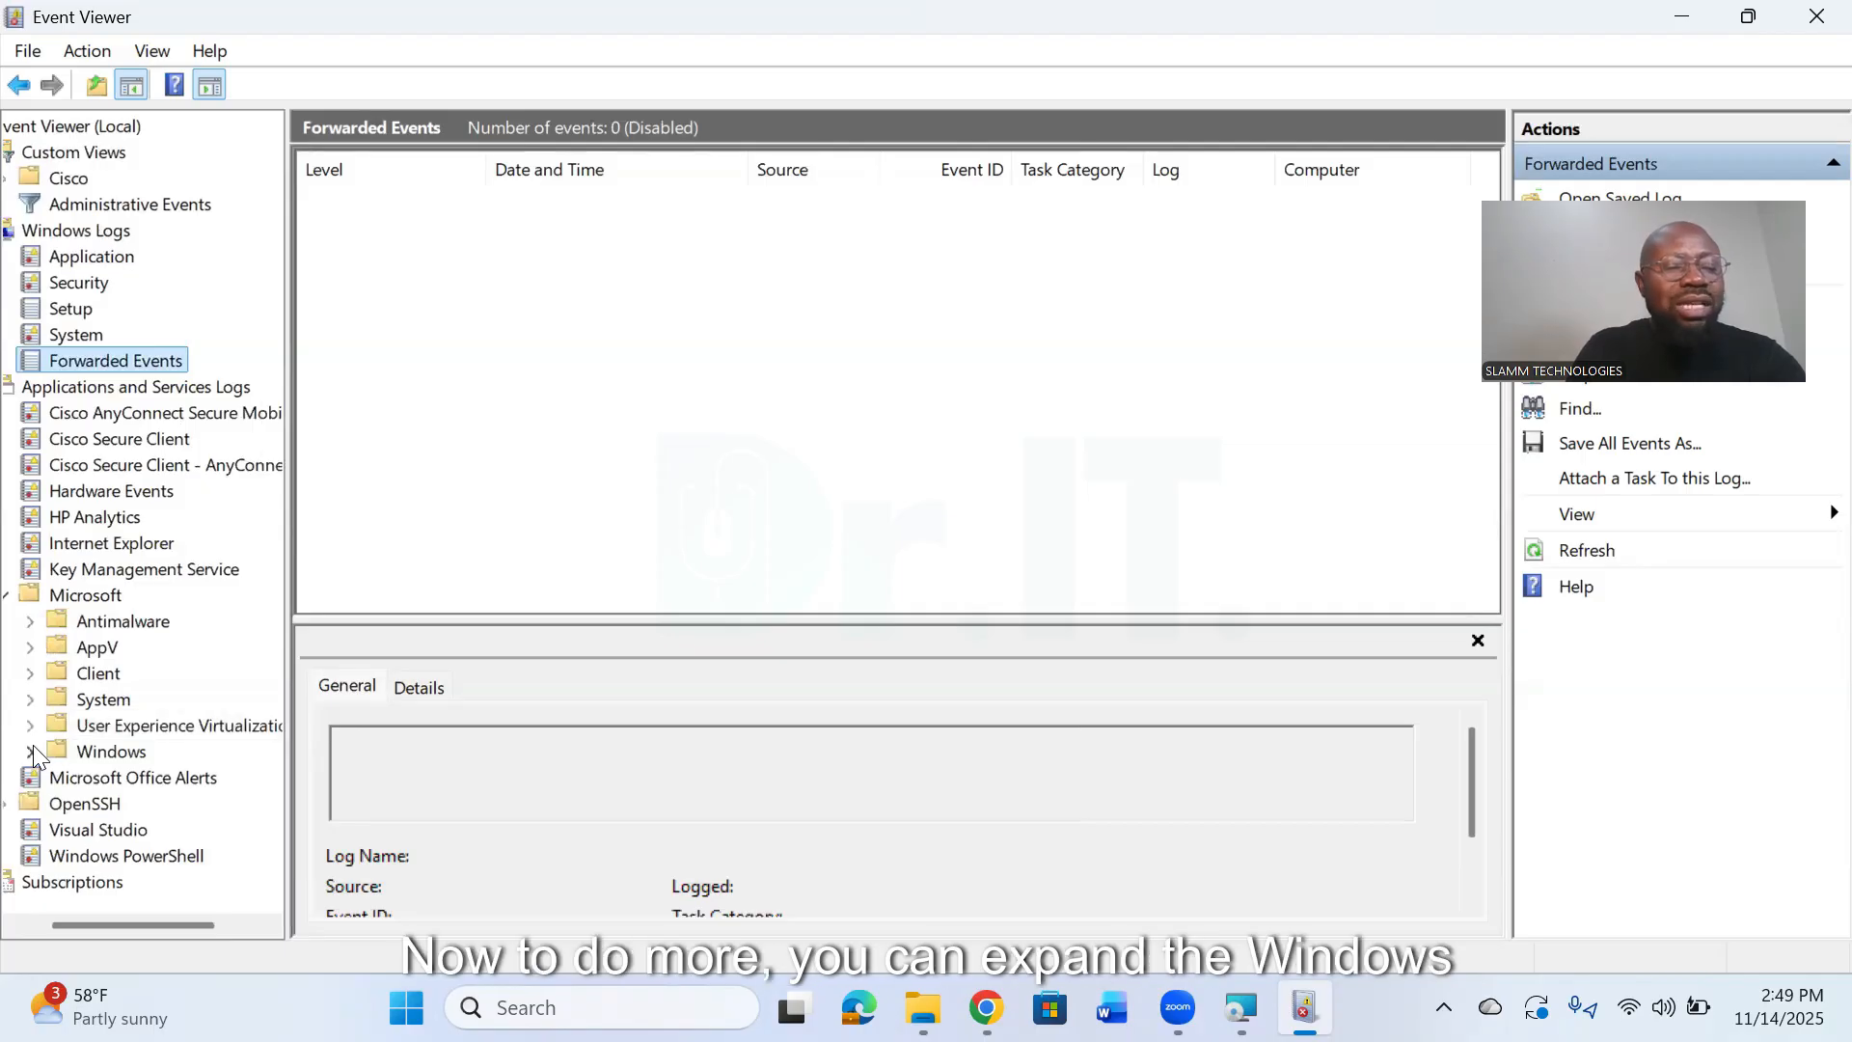
- Expand the Windows folder under Microsoft and look through its application and component log folders
left_click(30, 752)
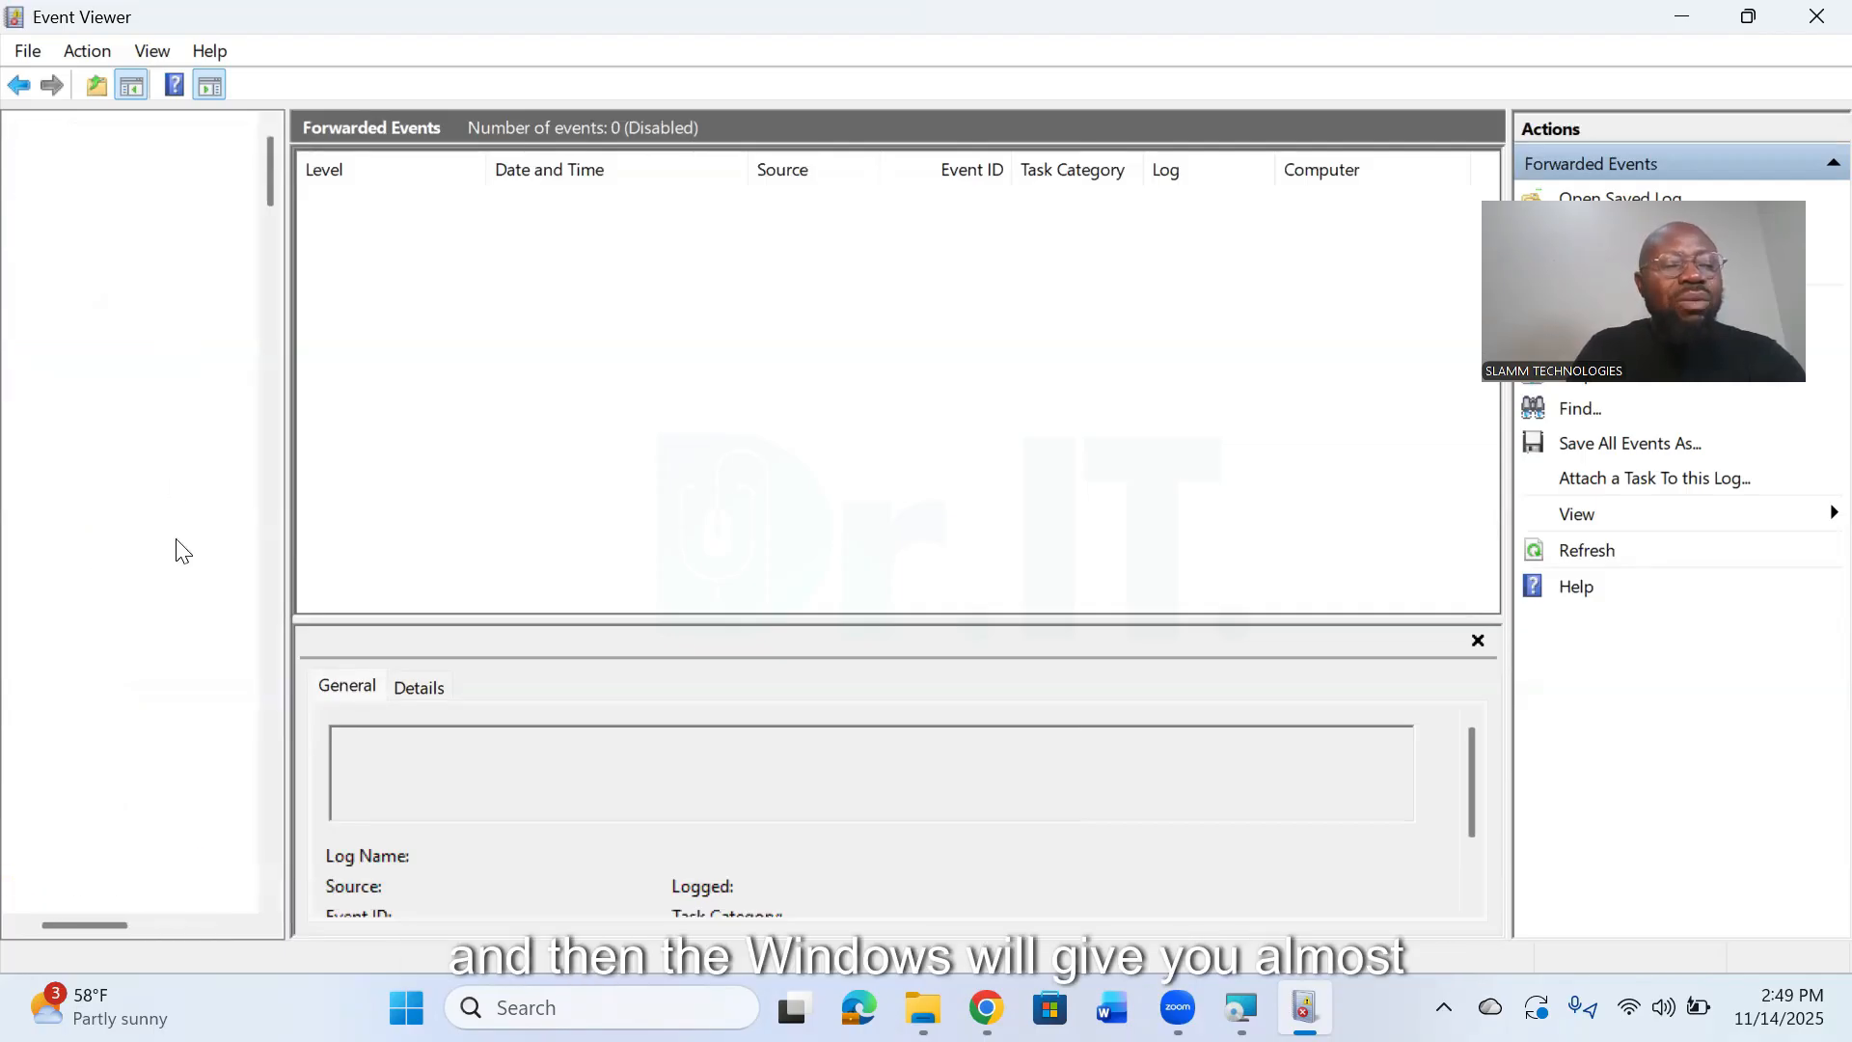
scroll(179, 570, "down", 12)
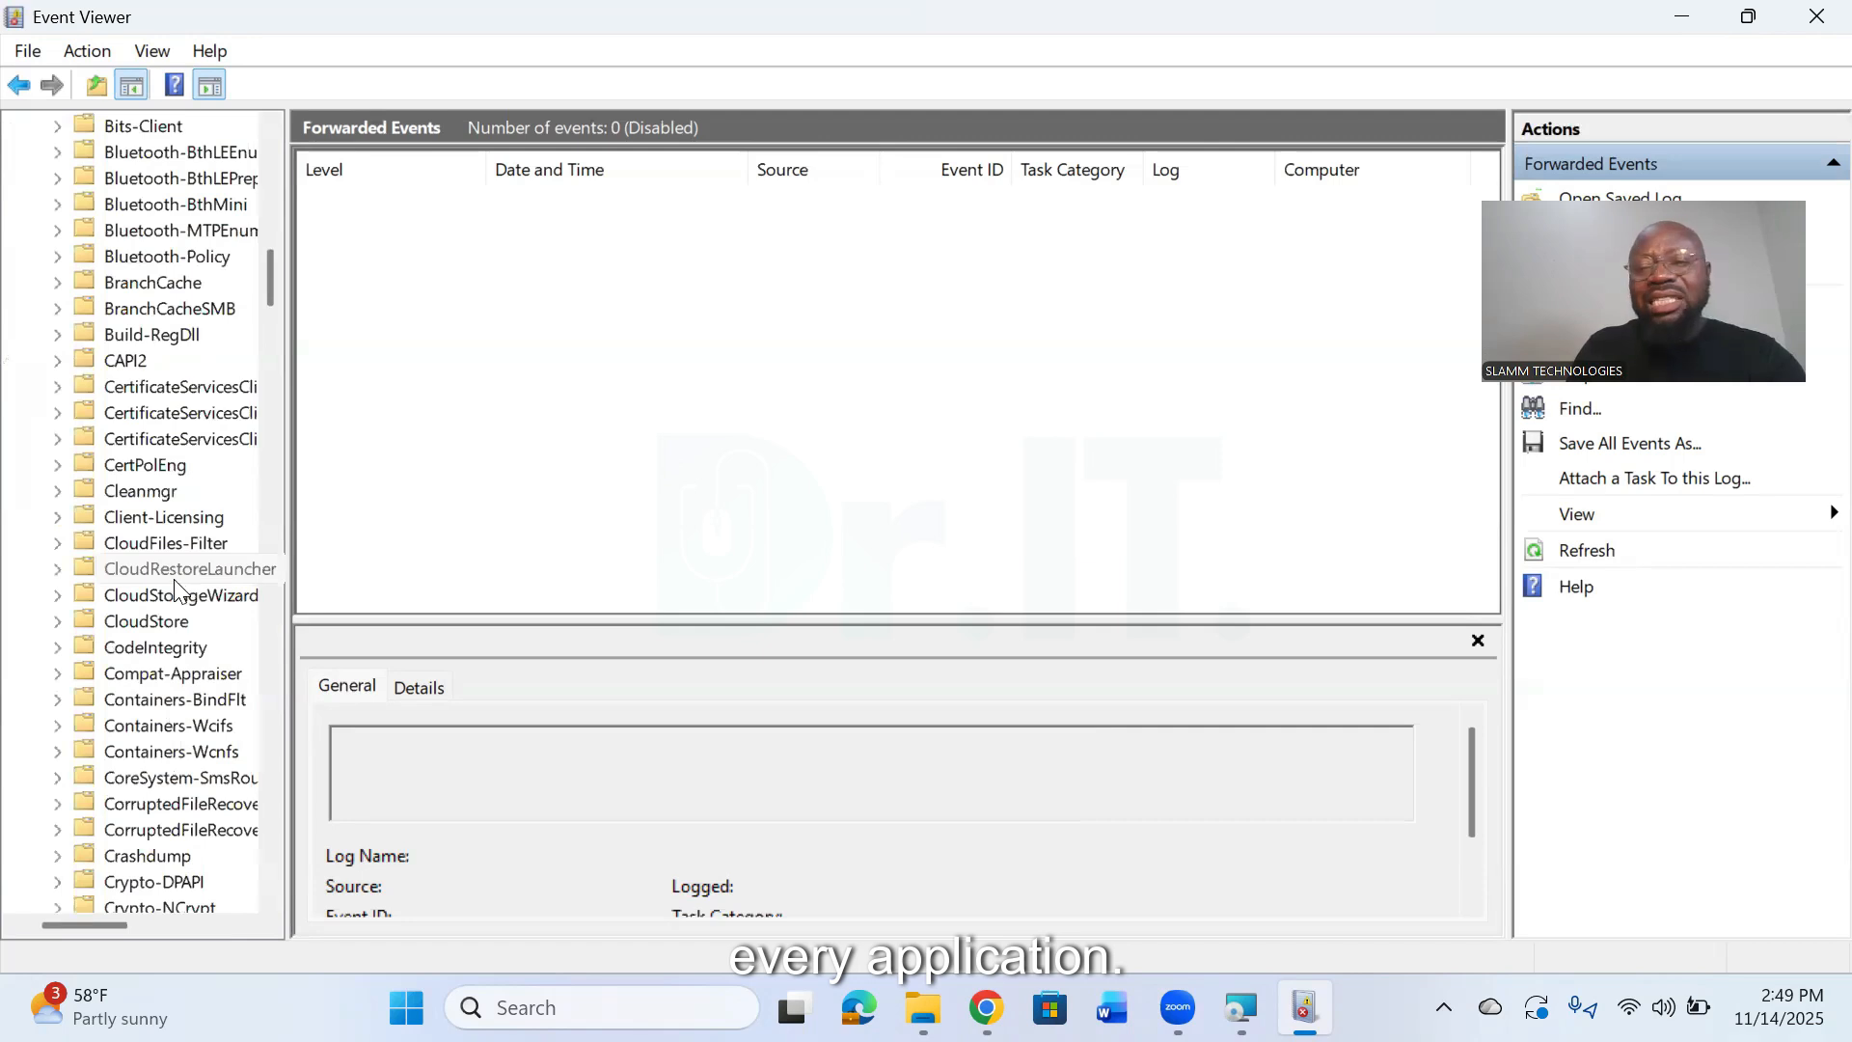
scroll(174, 586, "down", 15)
scroll(160, 586, "down", 4)
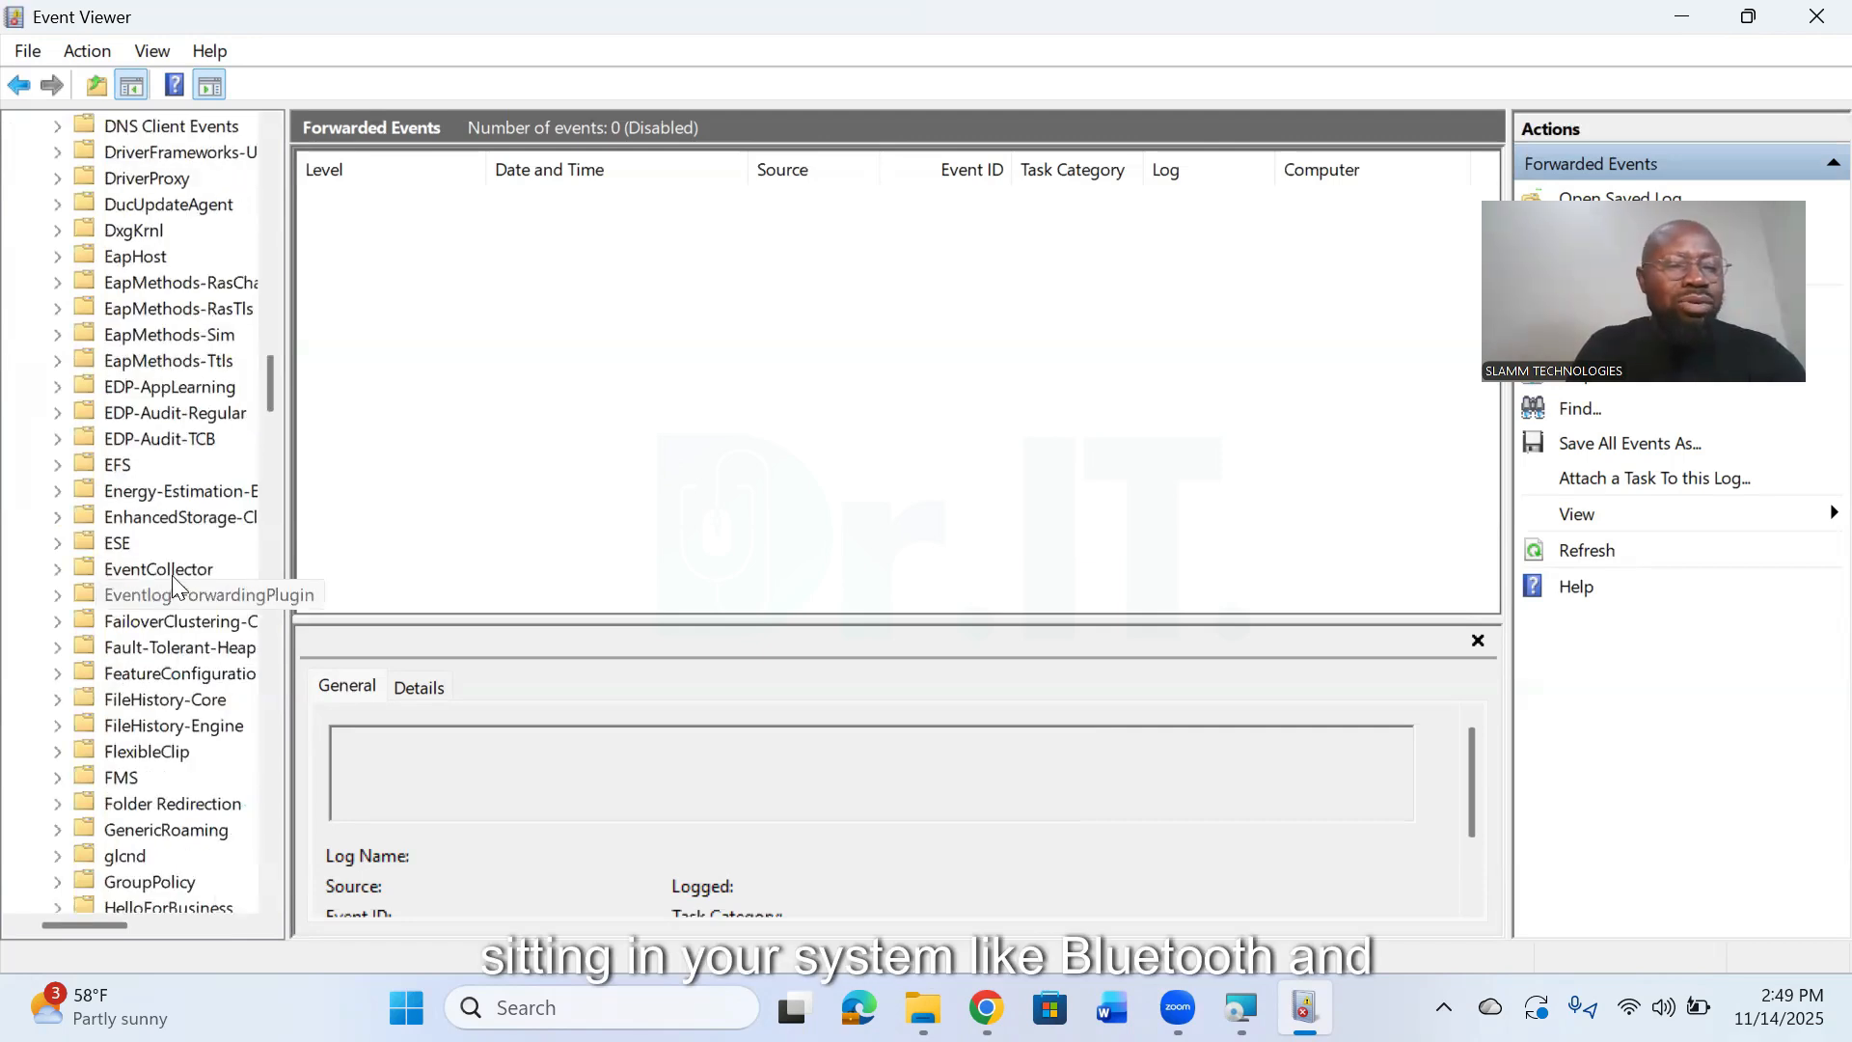
scroll(173, 584, "down", 1)
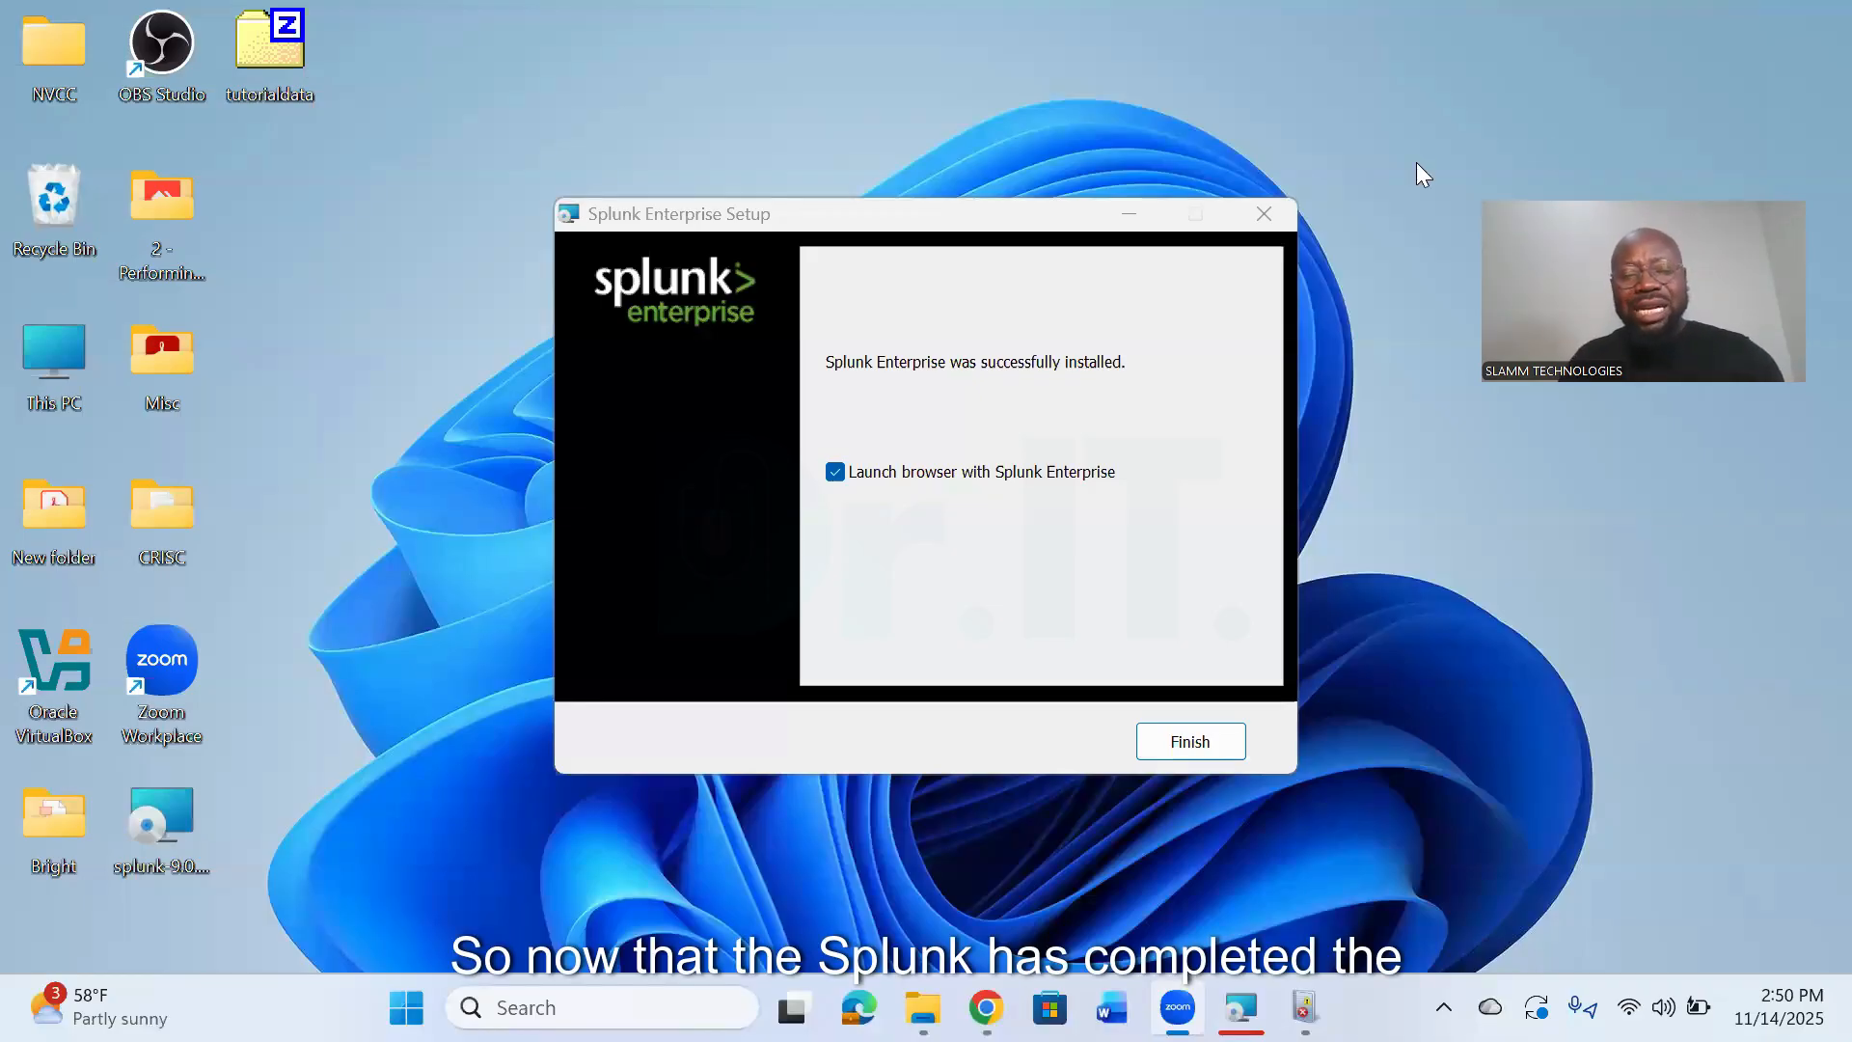
- Finish the Splunk Enterprise setup with its browser launch and show the first-time sign-in help on the login page
left_click(1193, 742)
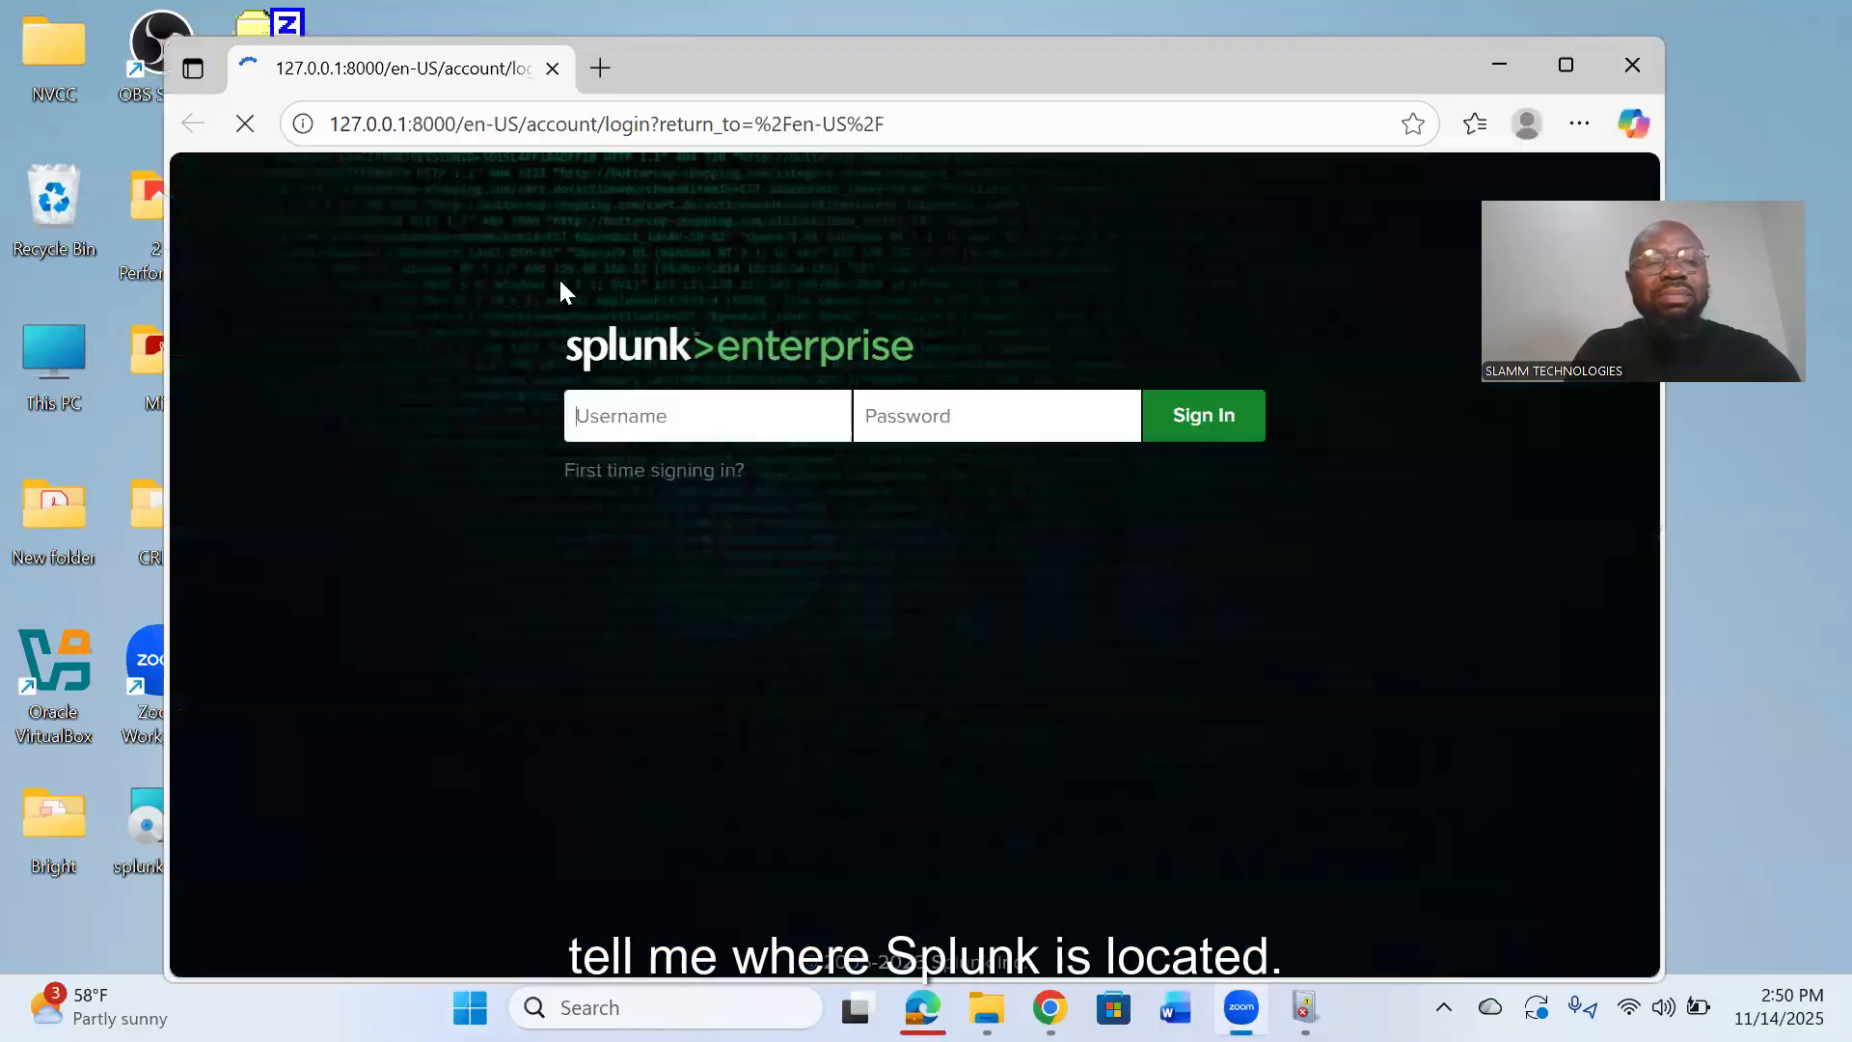
left_click(699, 471)
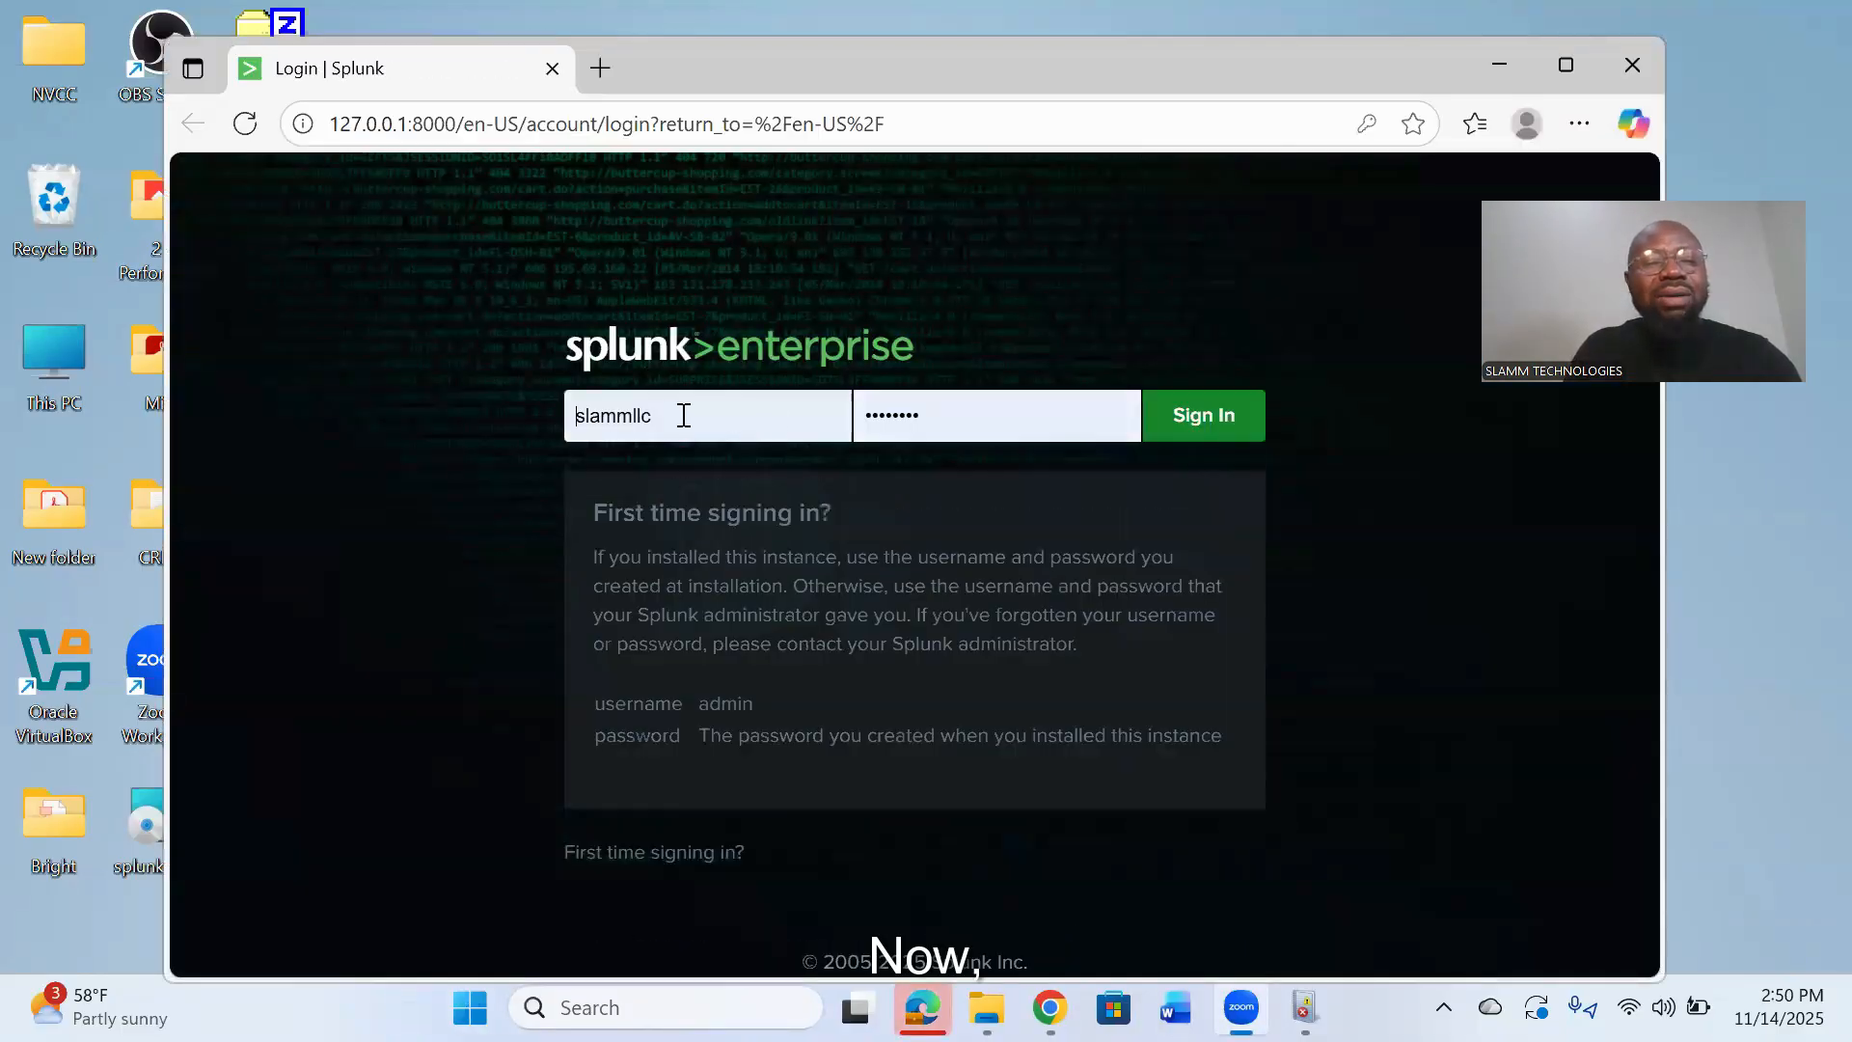
- Replace the prefilled username on the login page with the username created at installation
left_click(498, 417)
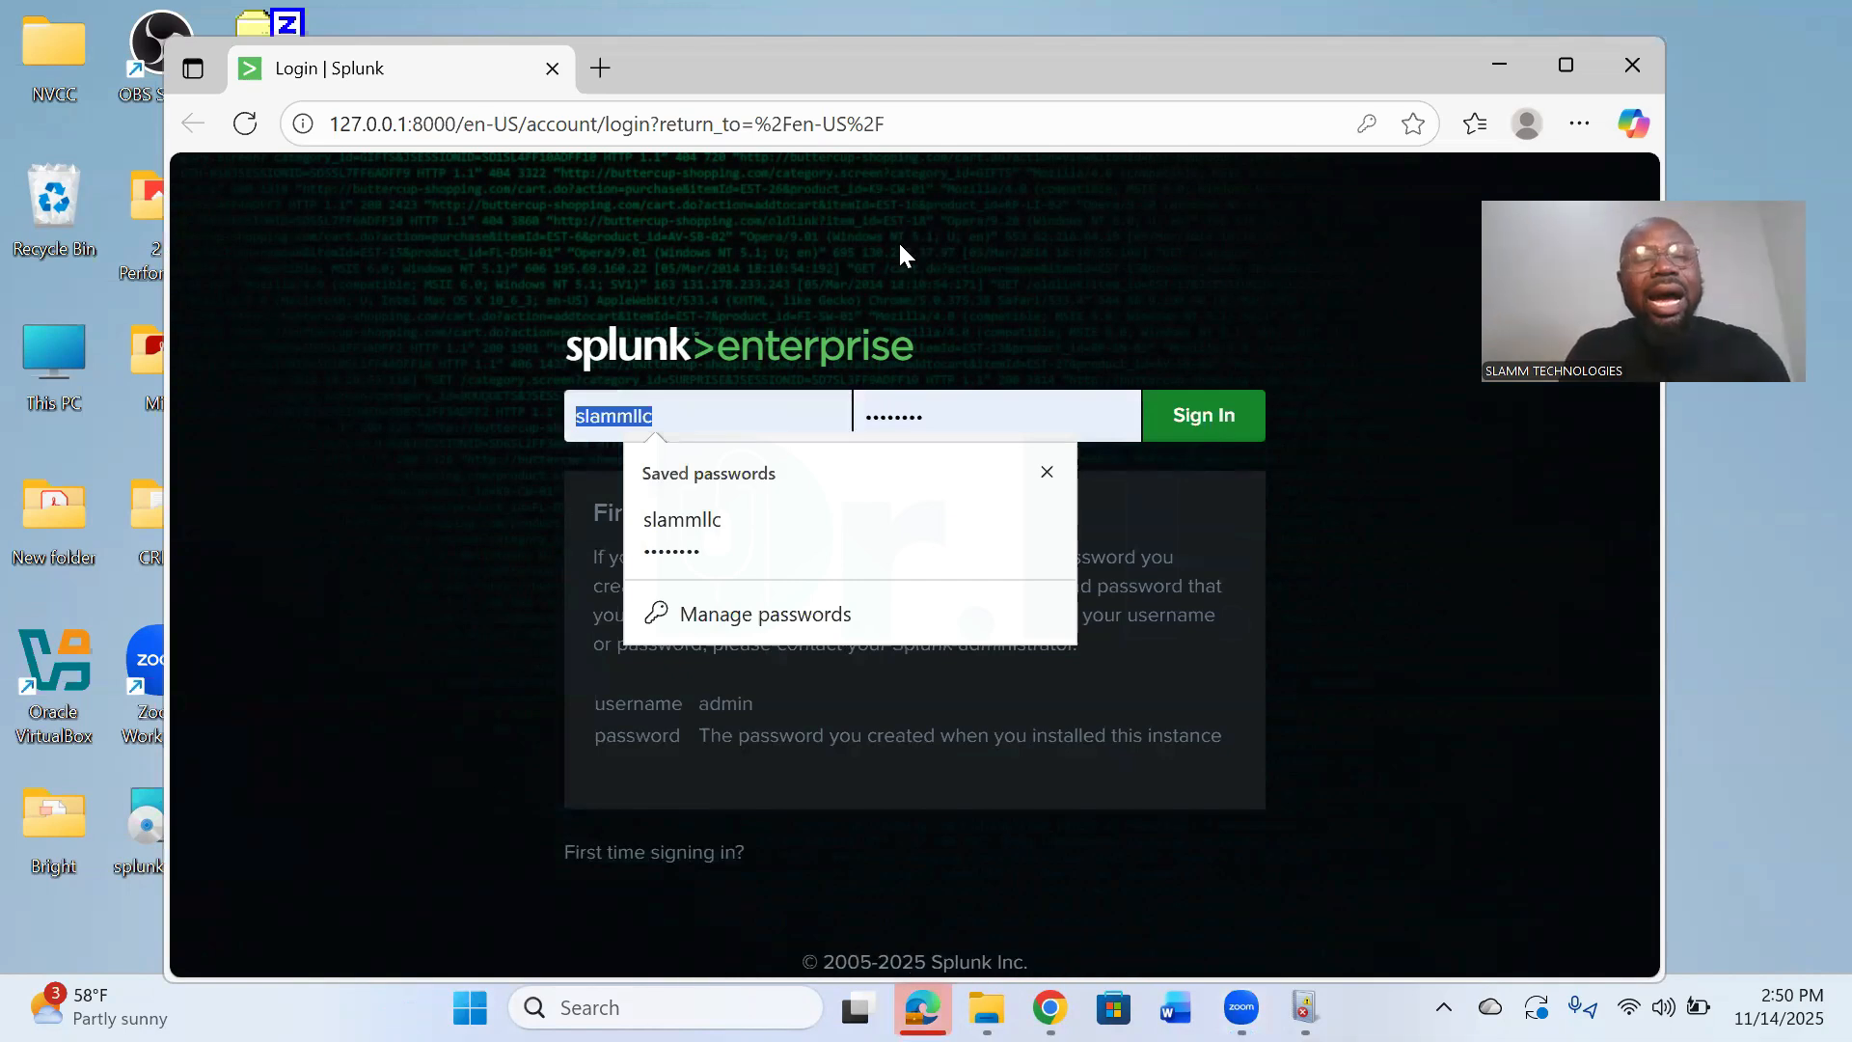
type("dor")
key("BackSpace")
type("c")
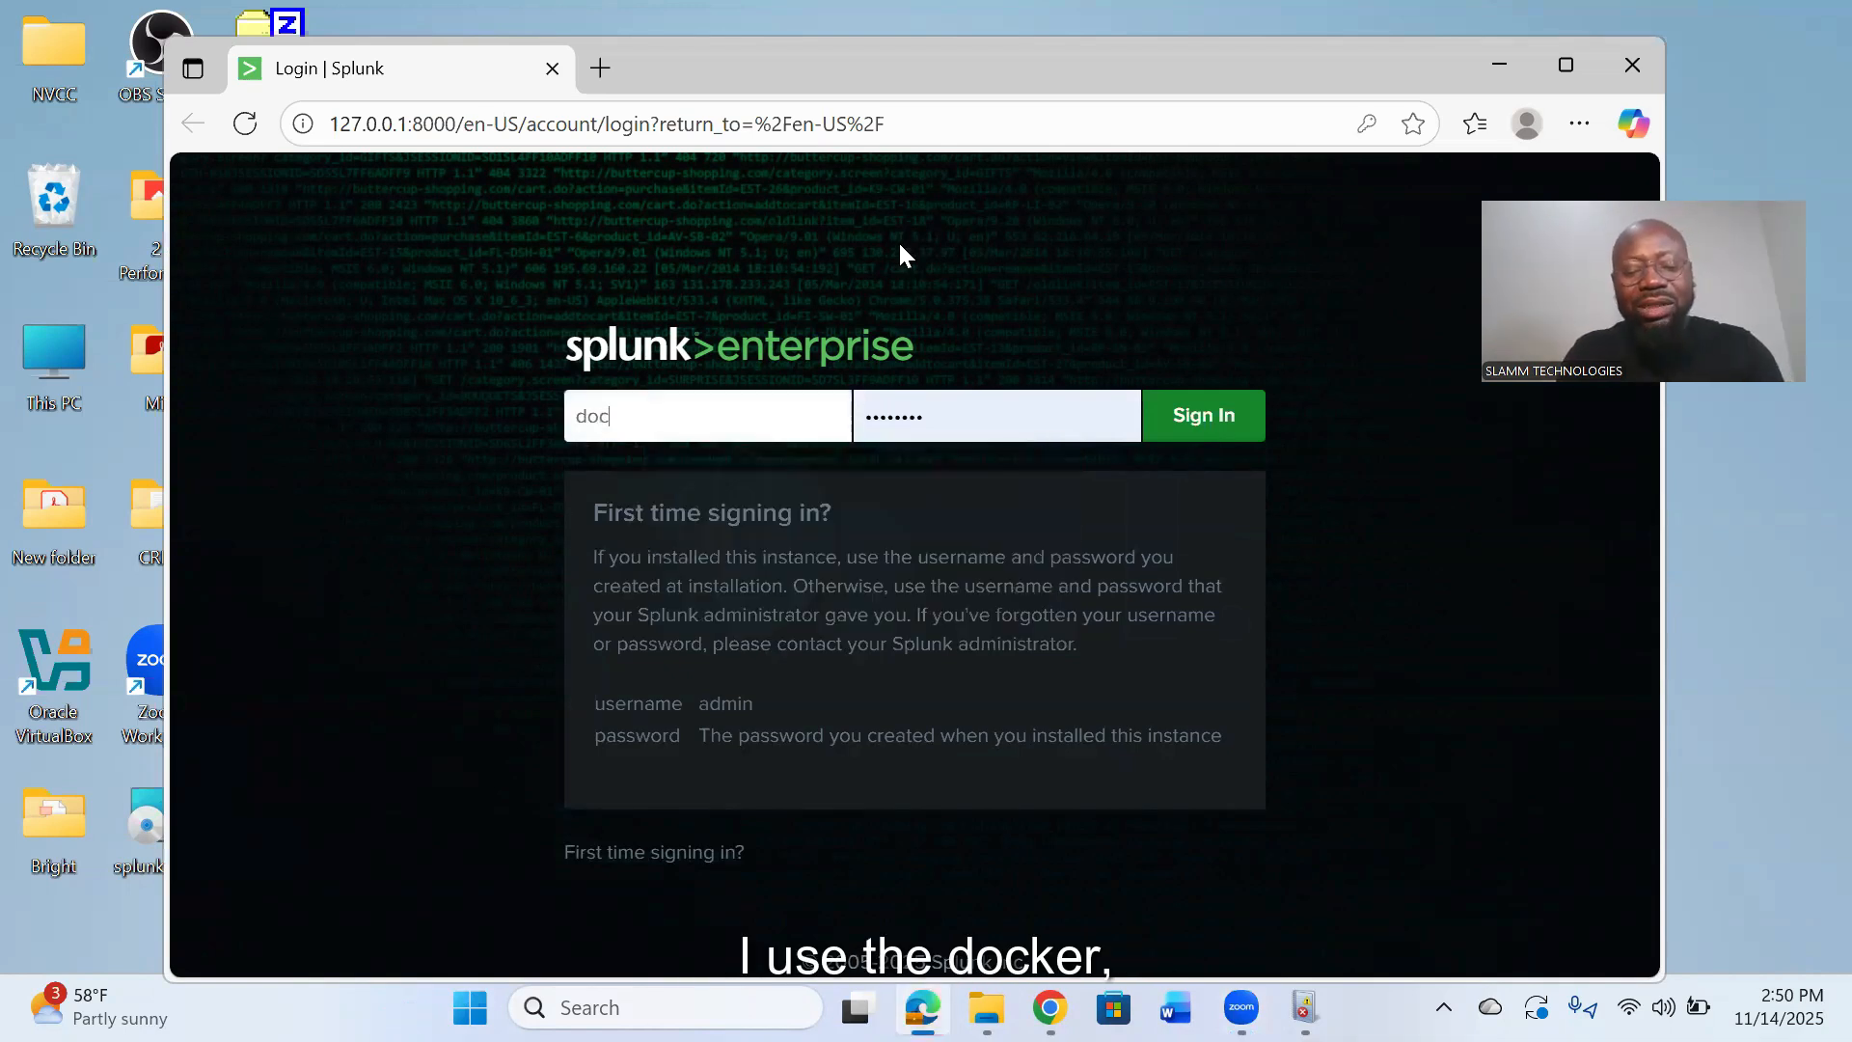
type("torit")
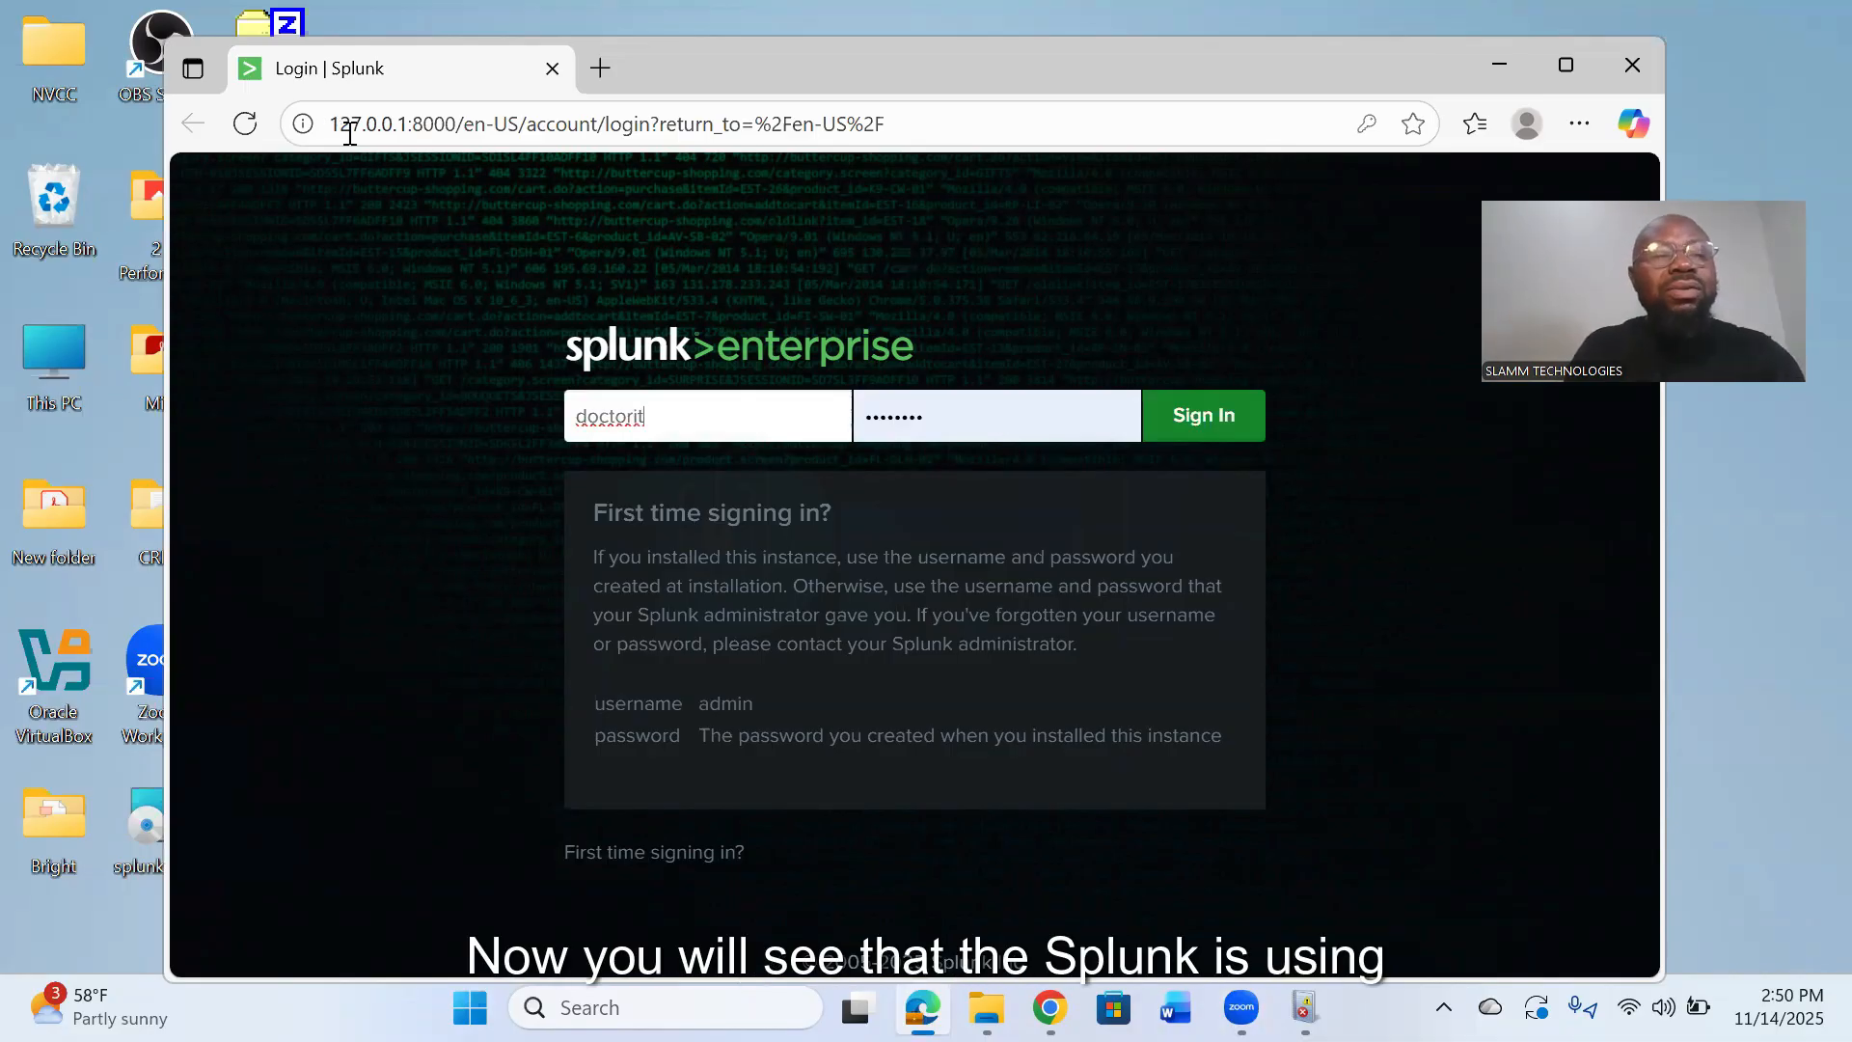
- Load the Splunk login page through the loopback address loopback:8000 instead of 127.0.0.1
left_click(389, 116)
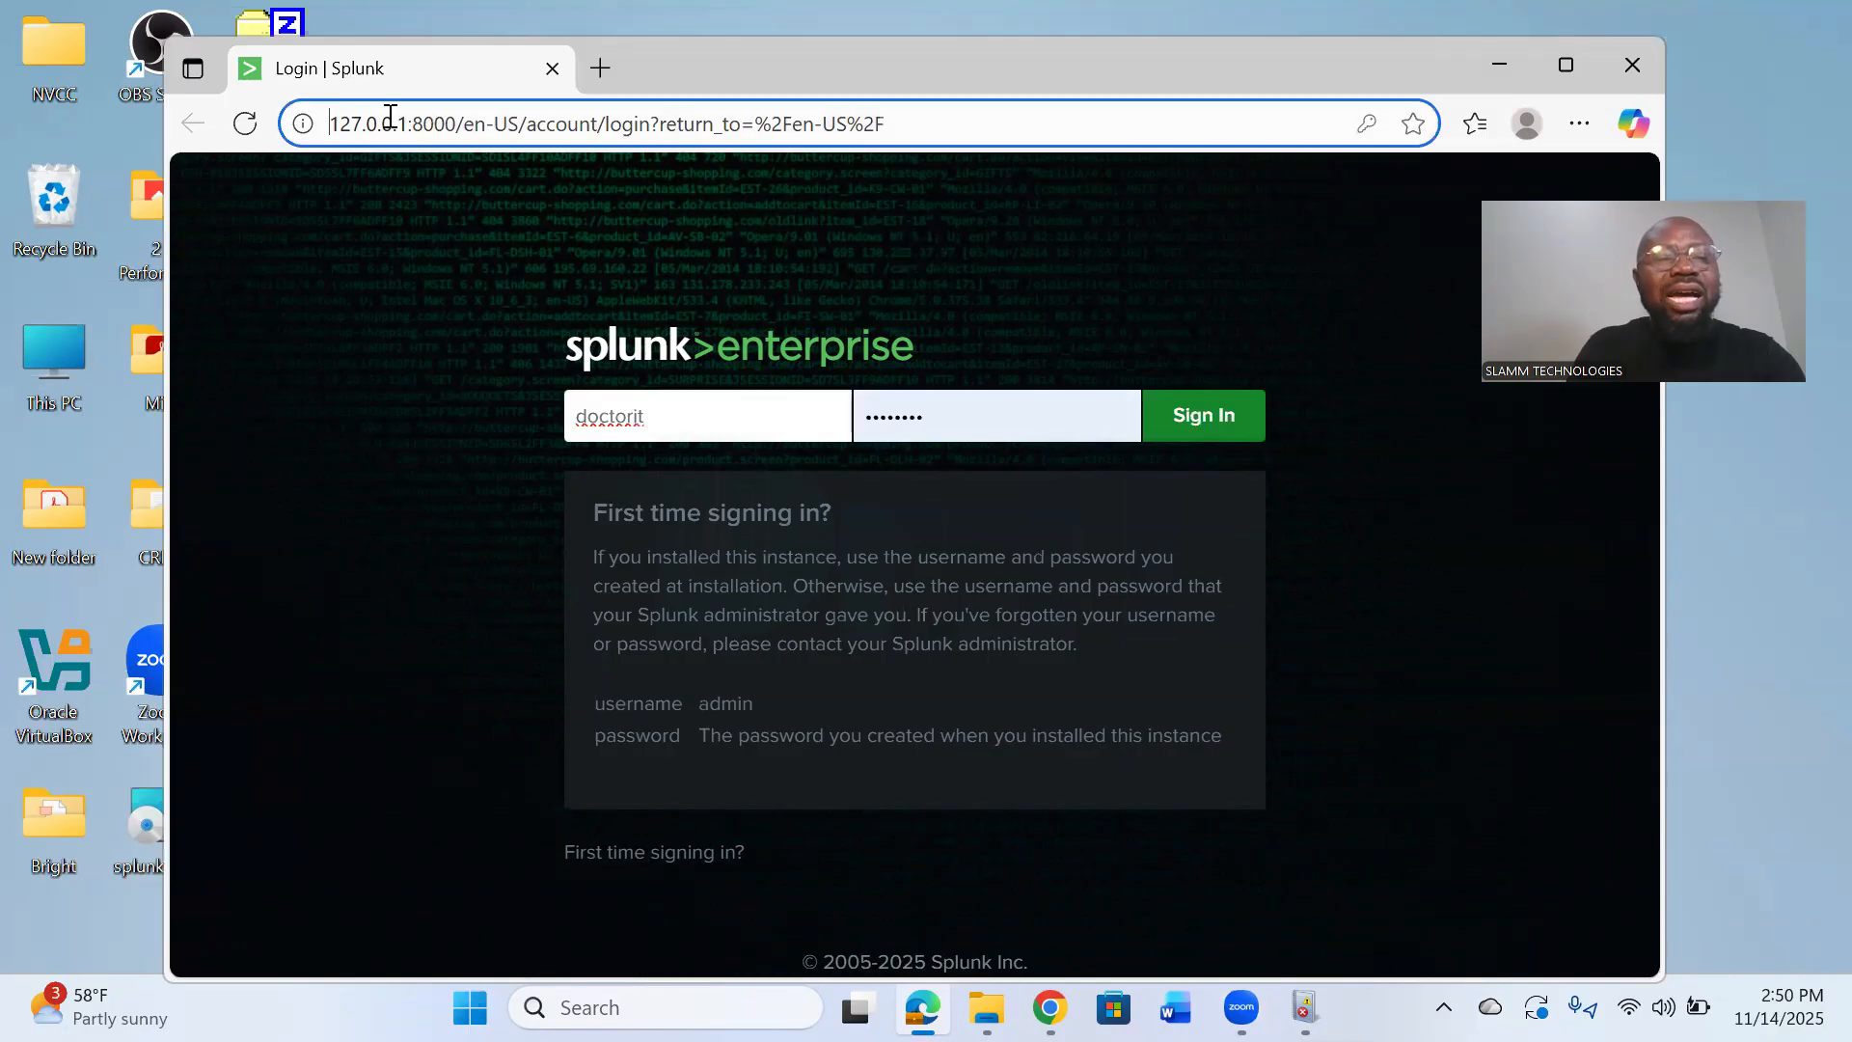
key("shift+Right")
key("shift+Right")
key("shift+Right")
key("shift+Right")
key("shift+Right")
key("shift+Right")
key("shift+Right")
key("shift+Right")
key("shift+Right")
key("shift+Right")
key("shift+Right")
key("shift+Right")
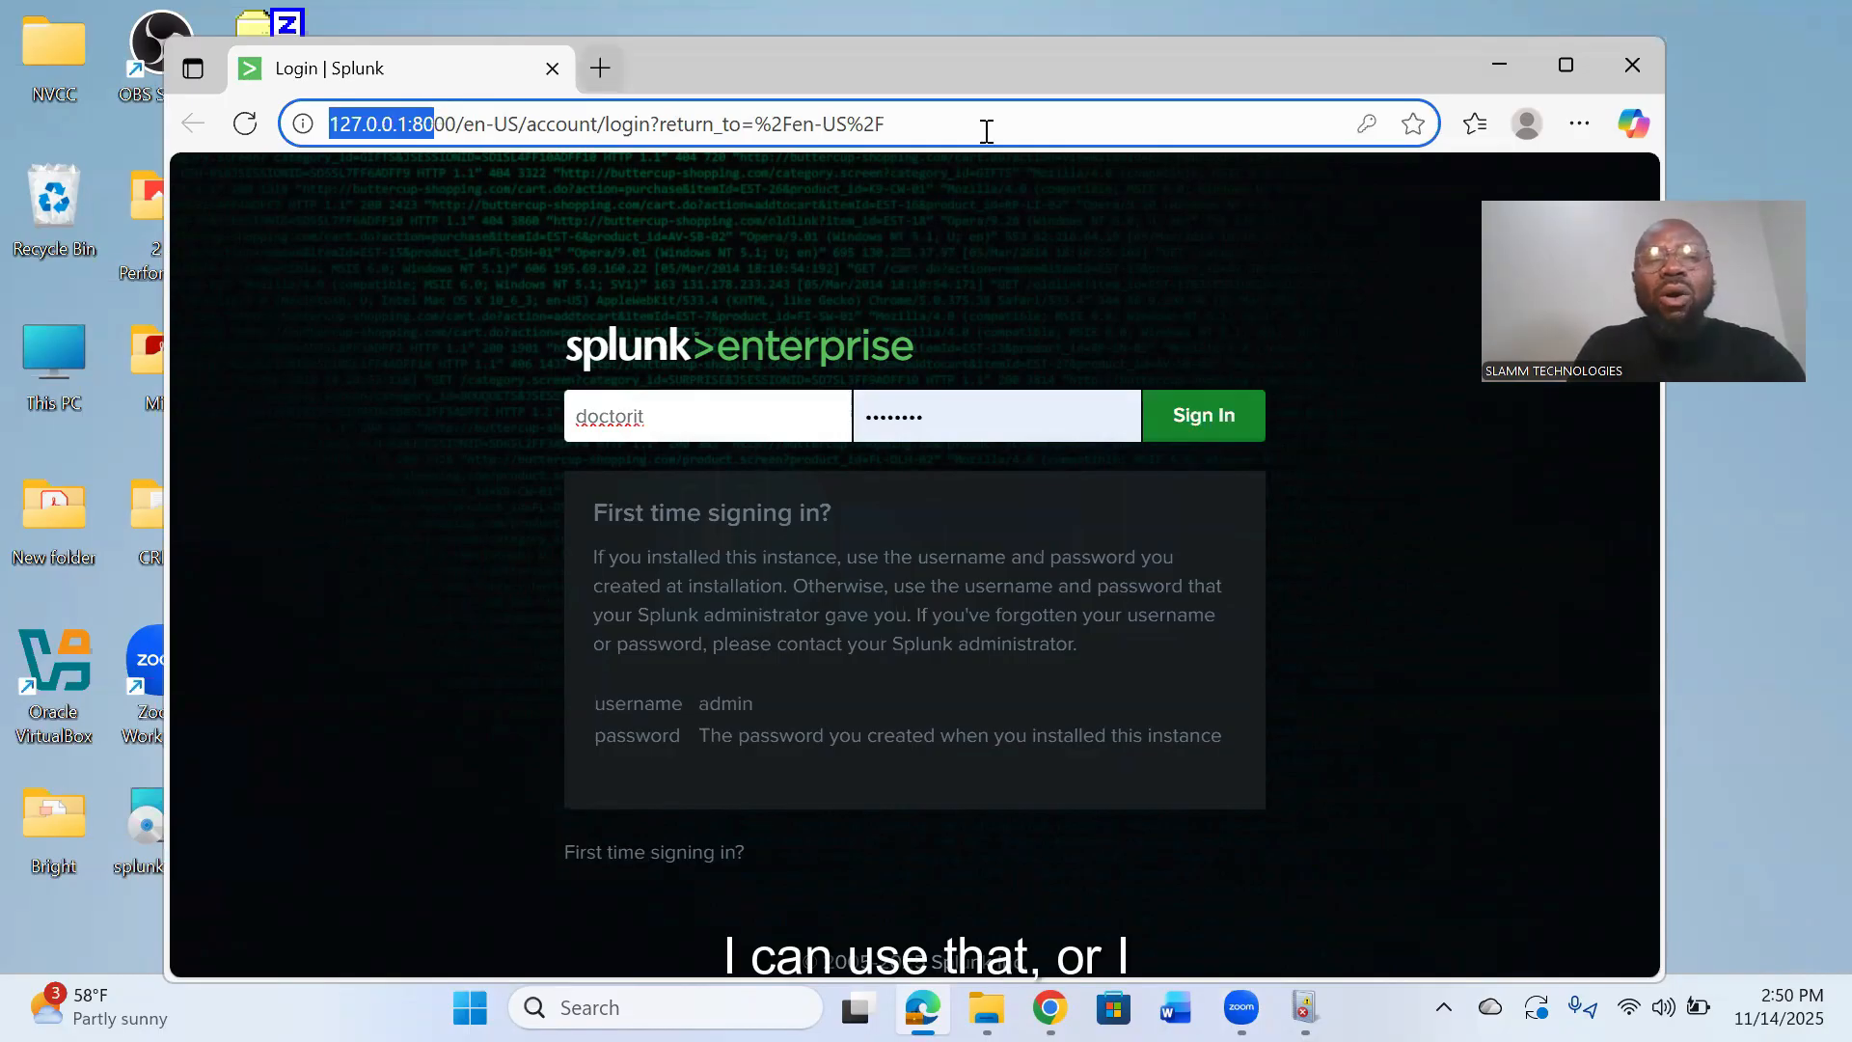
key("ctrl+a")
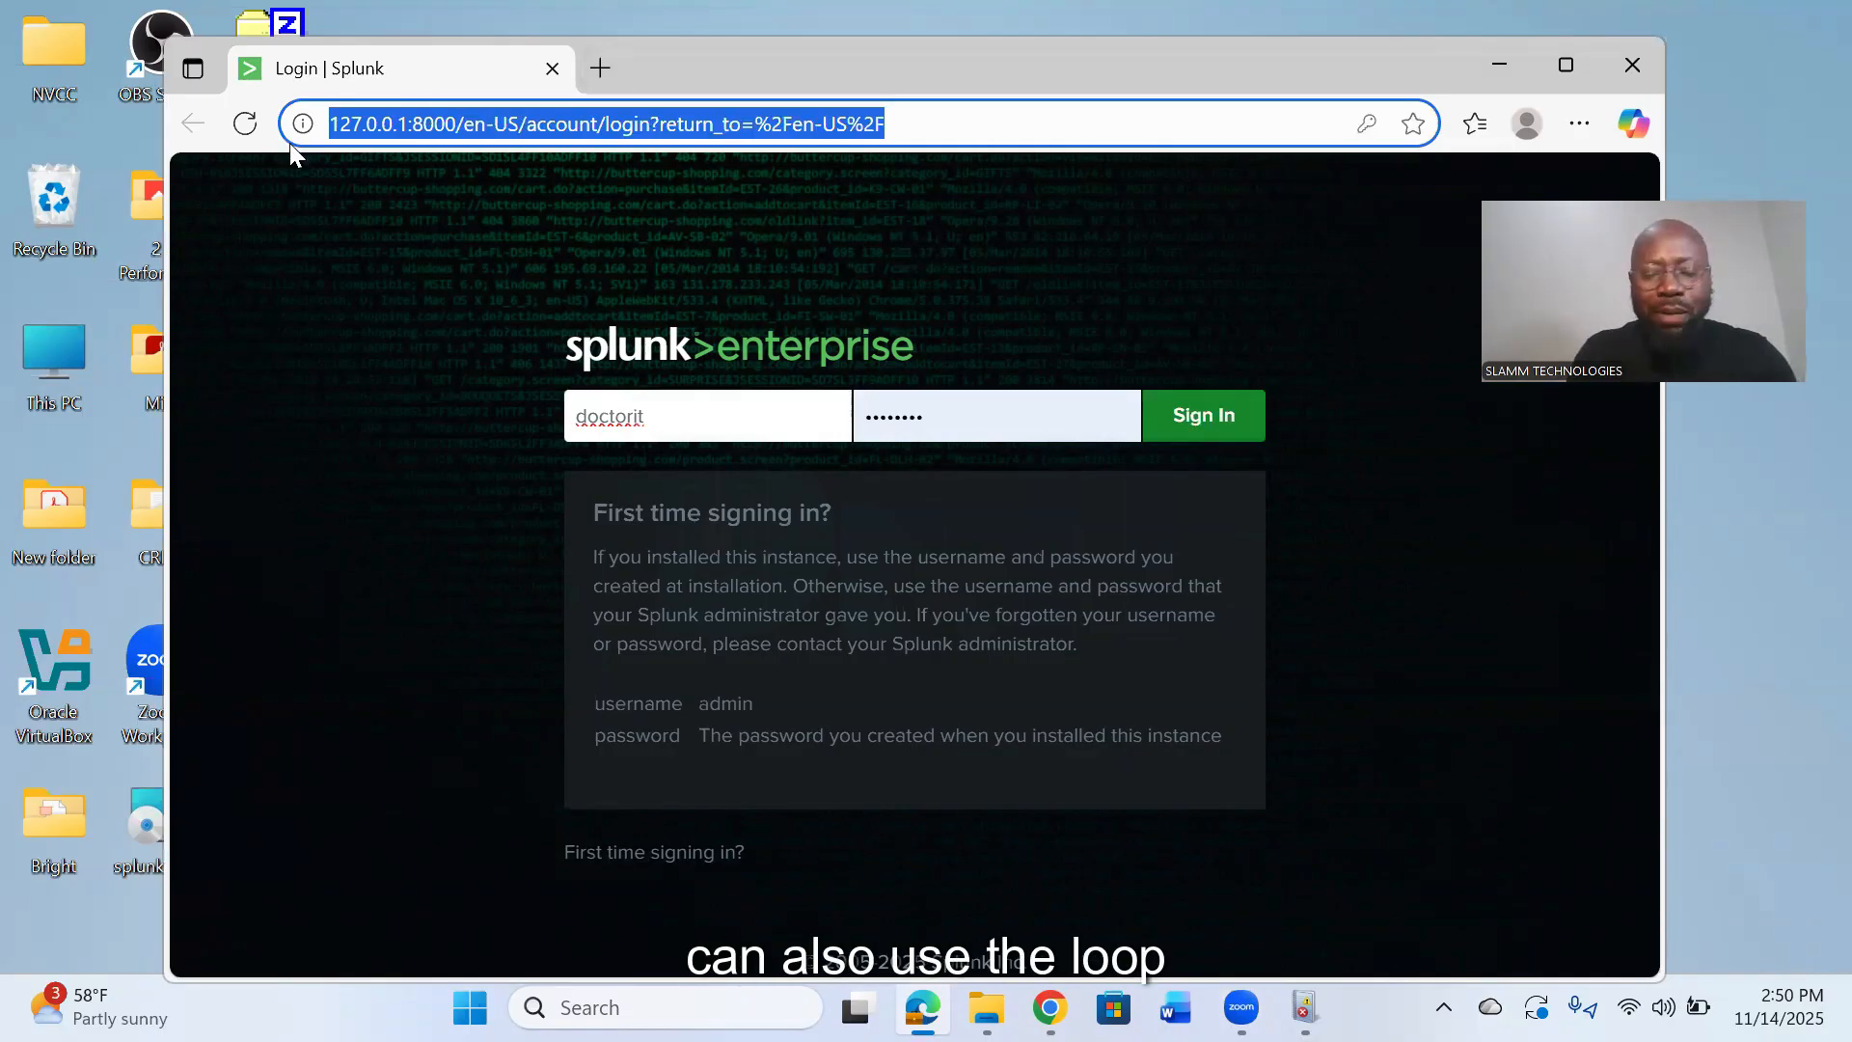
type("loo")
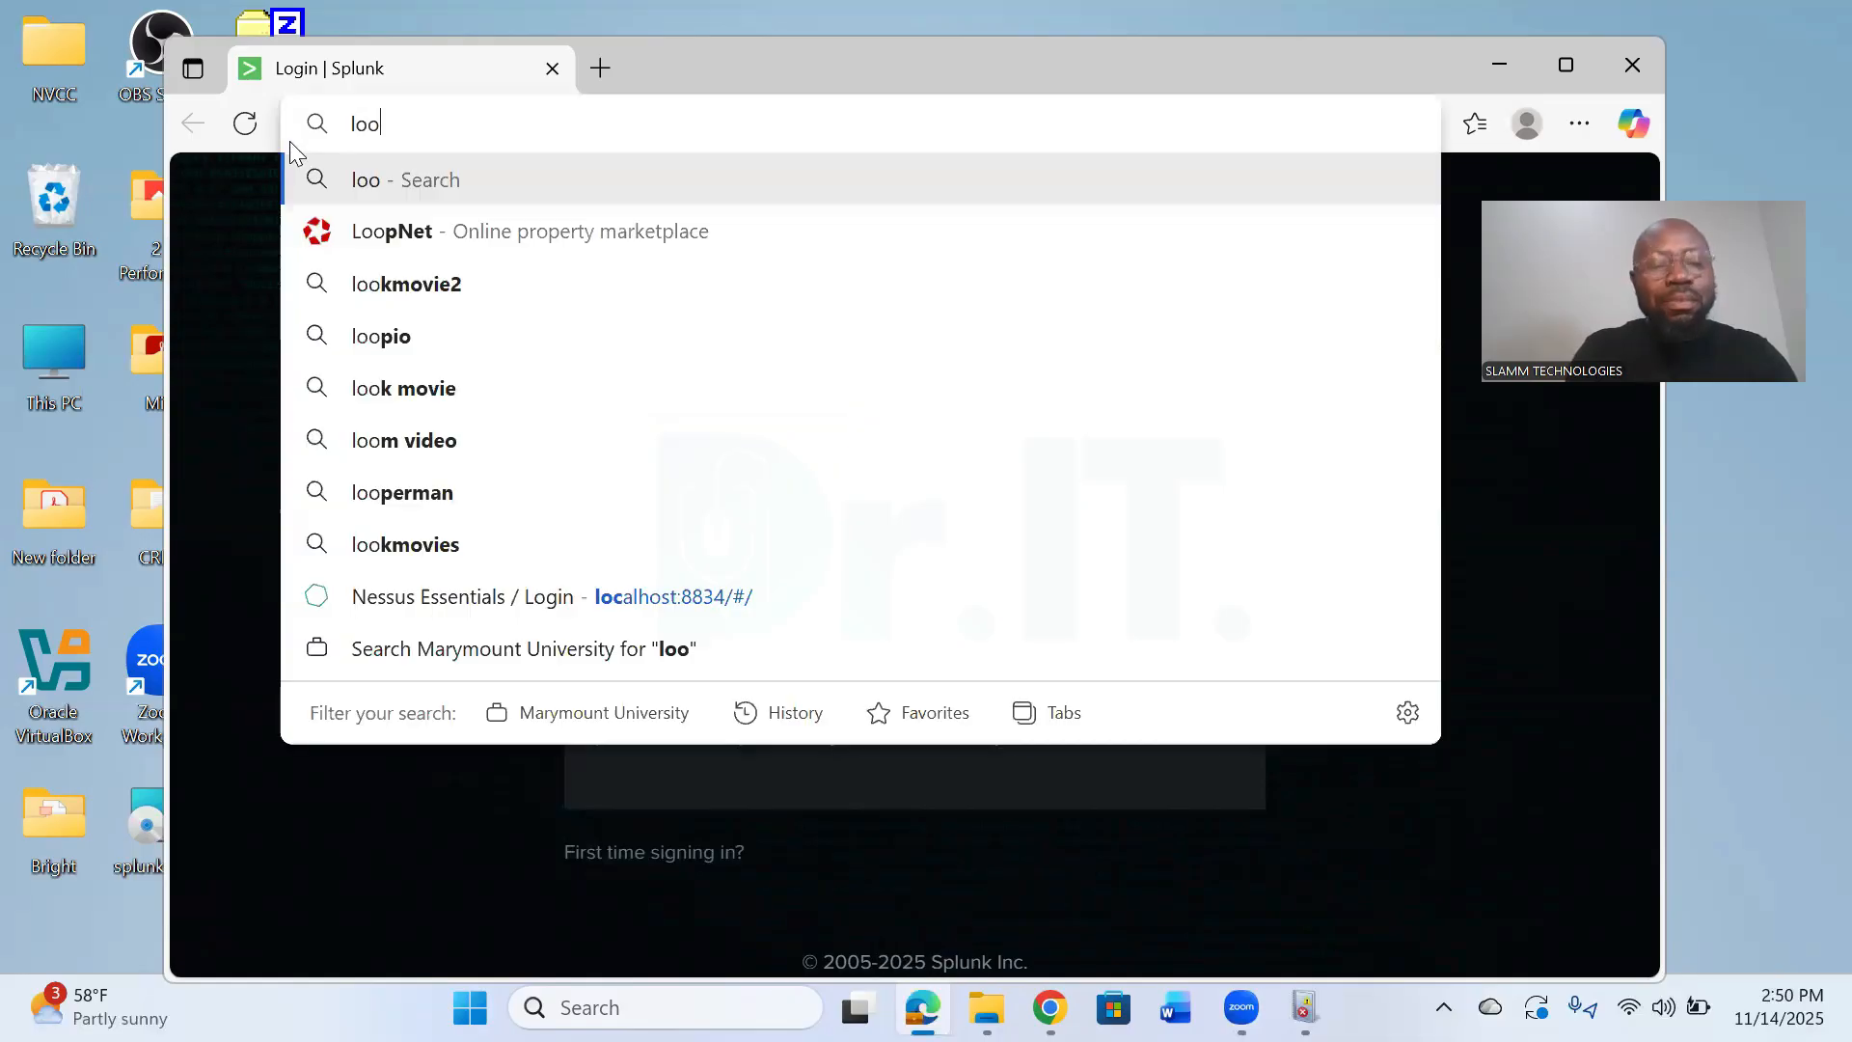
type("pba")
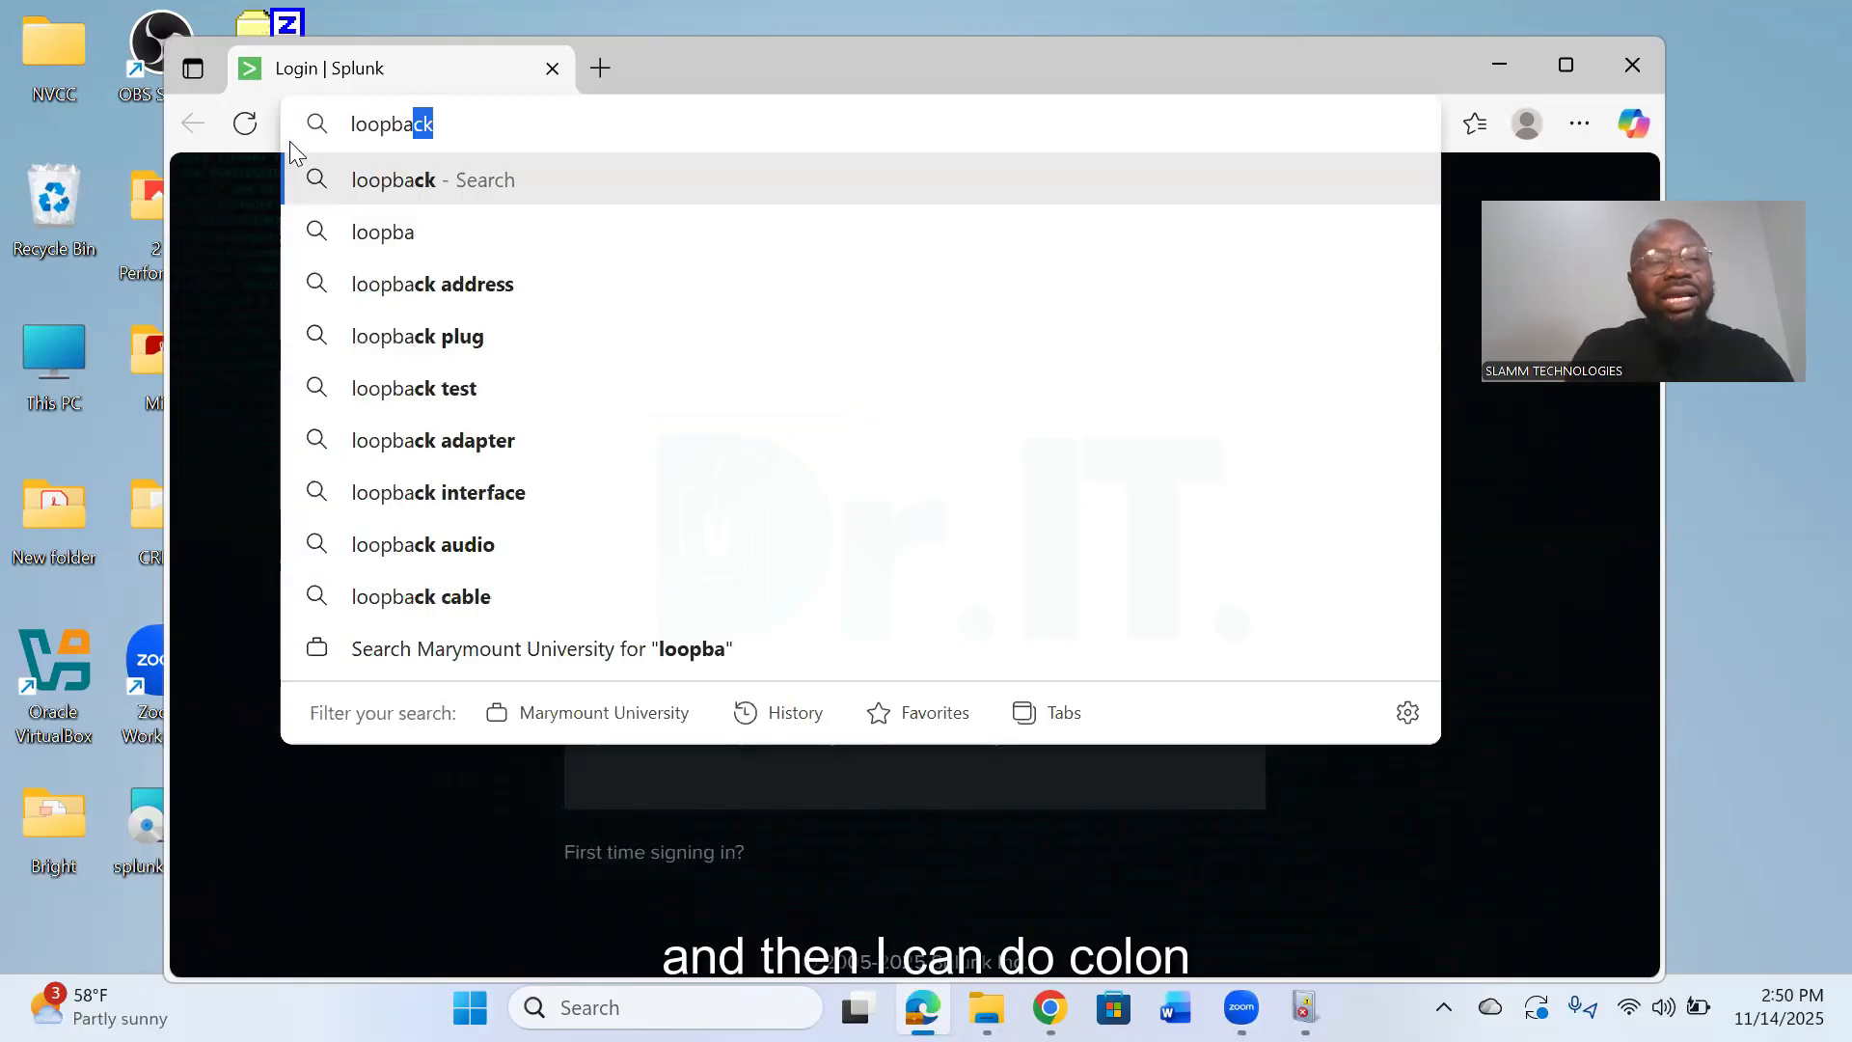
type("ck:")
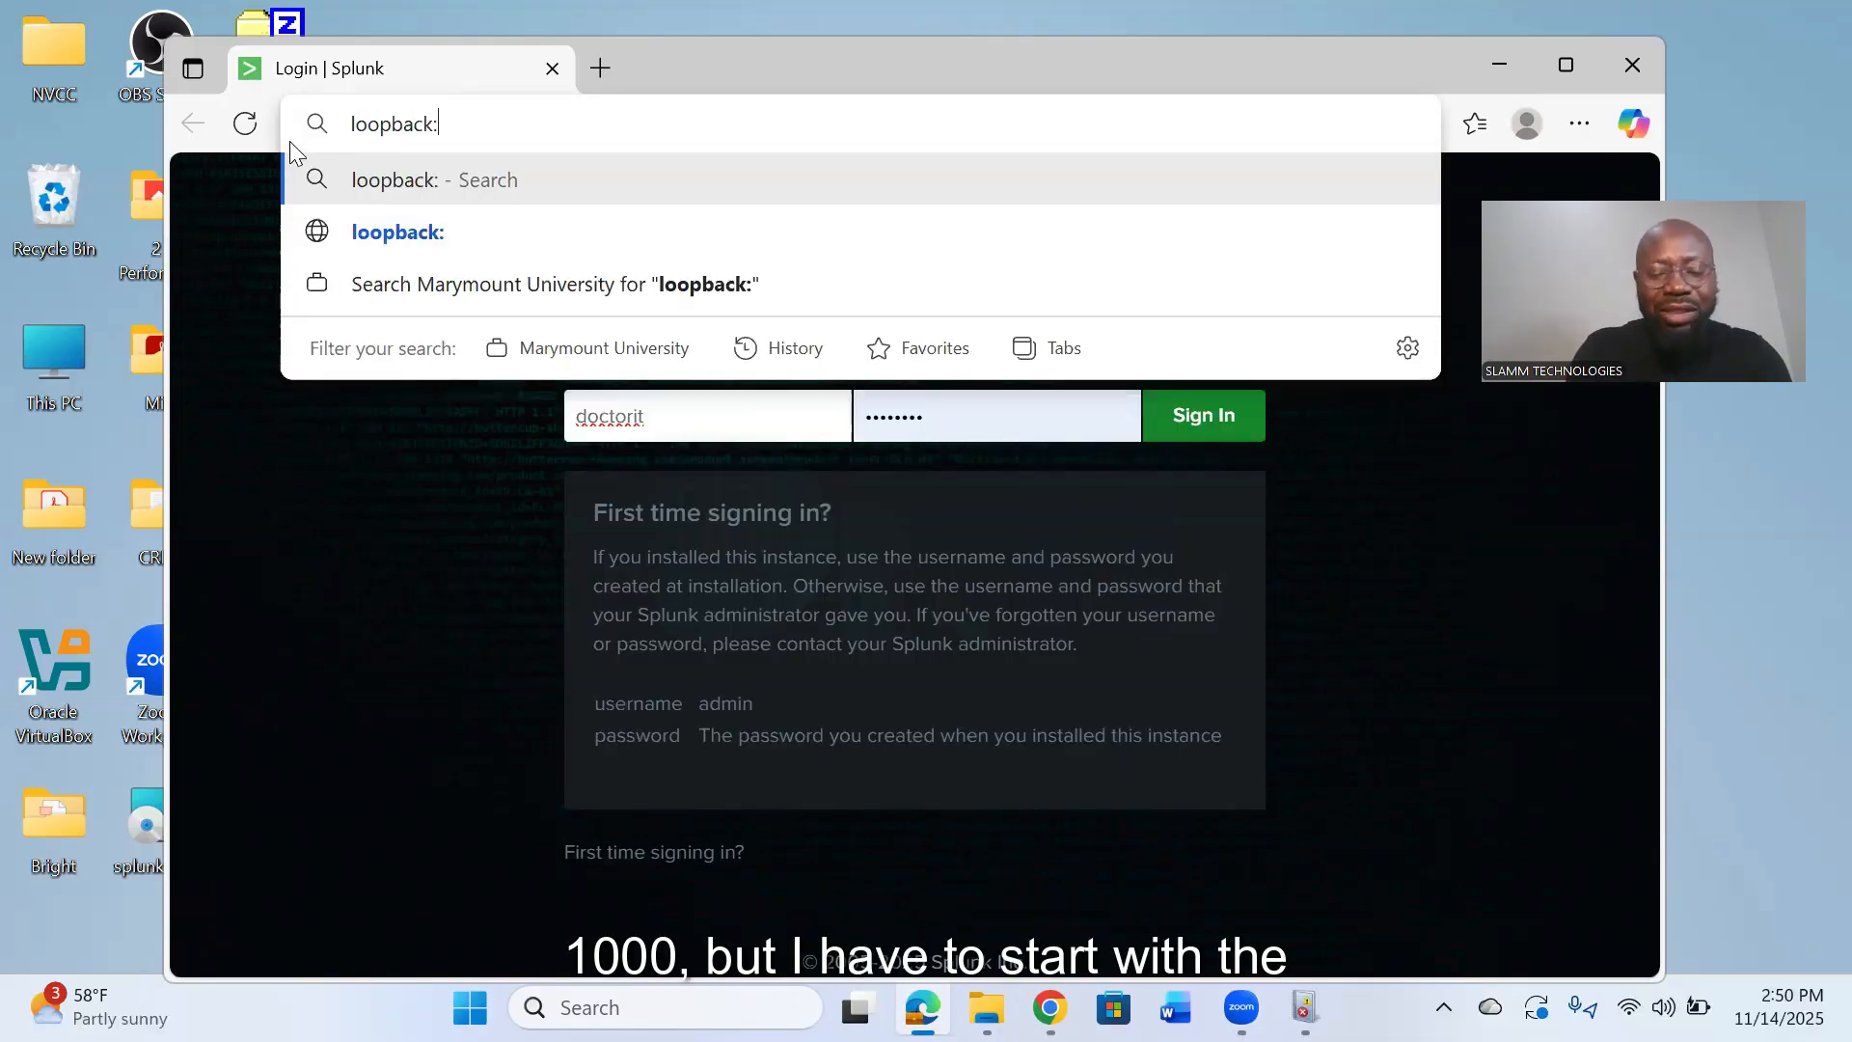
type("8")
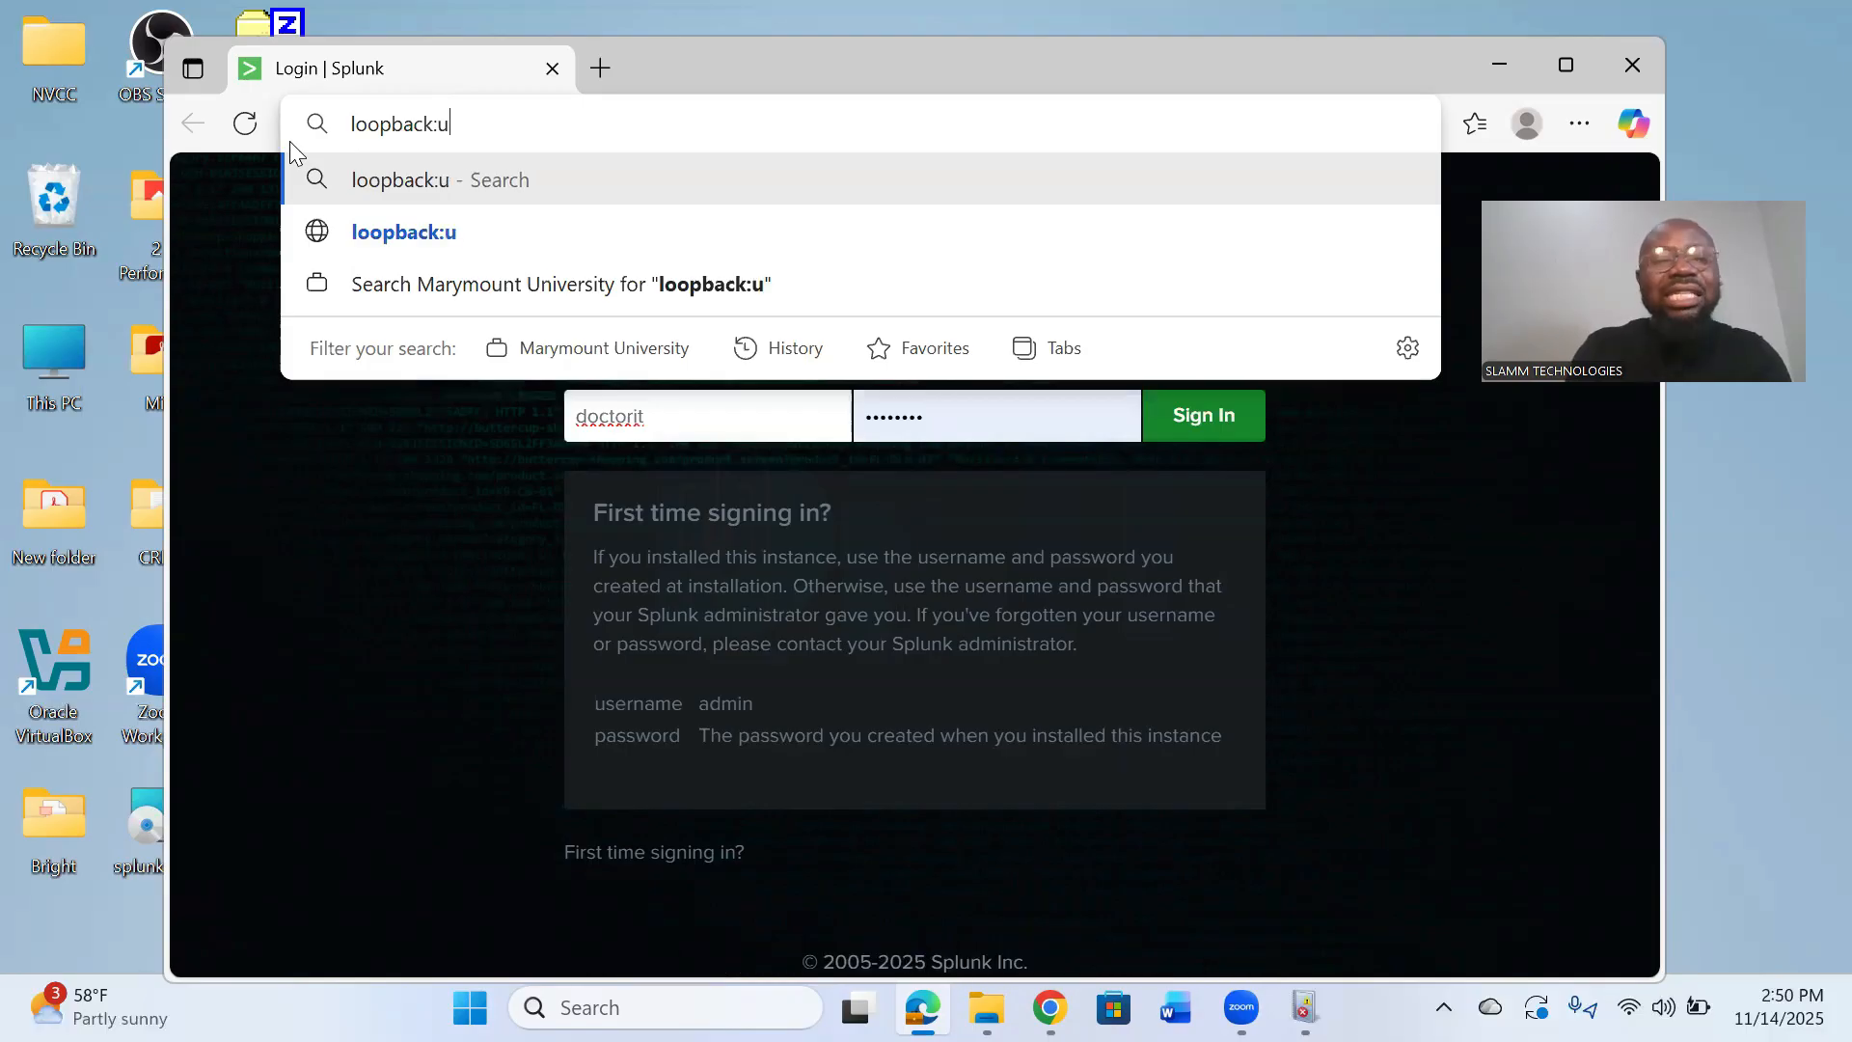
type("000")
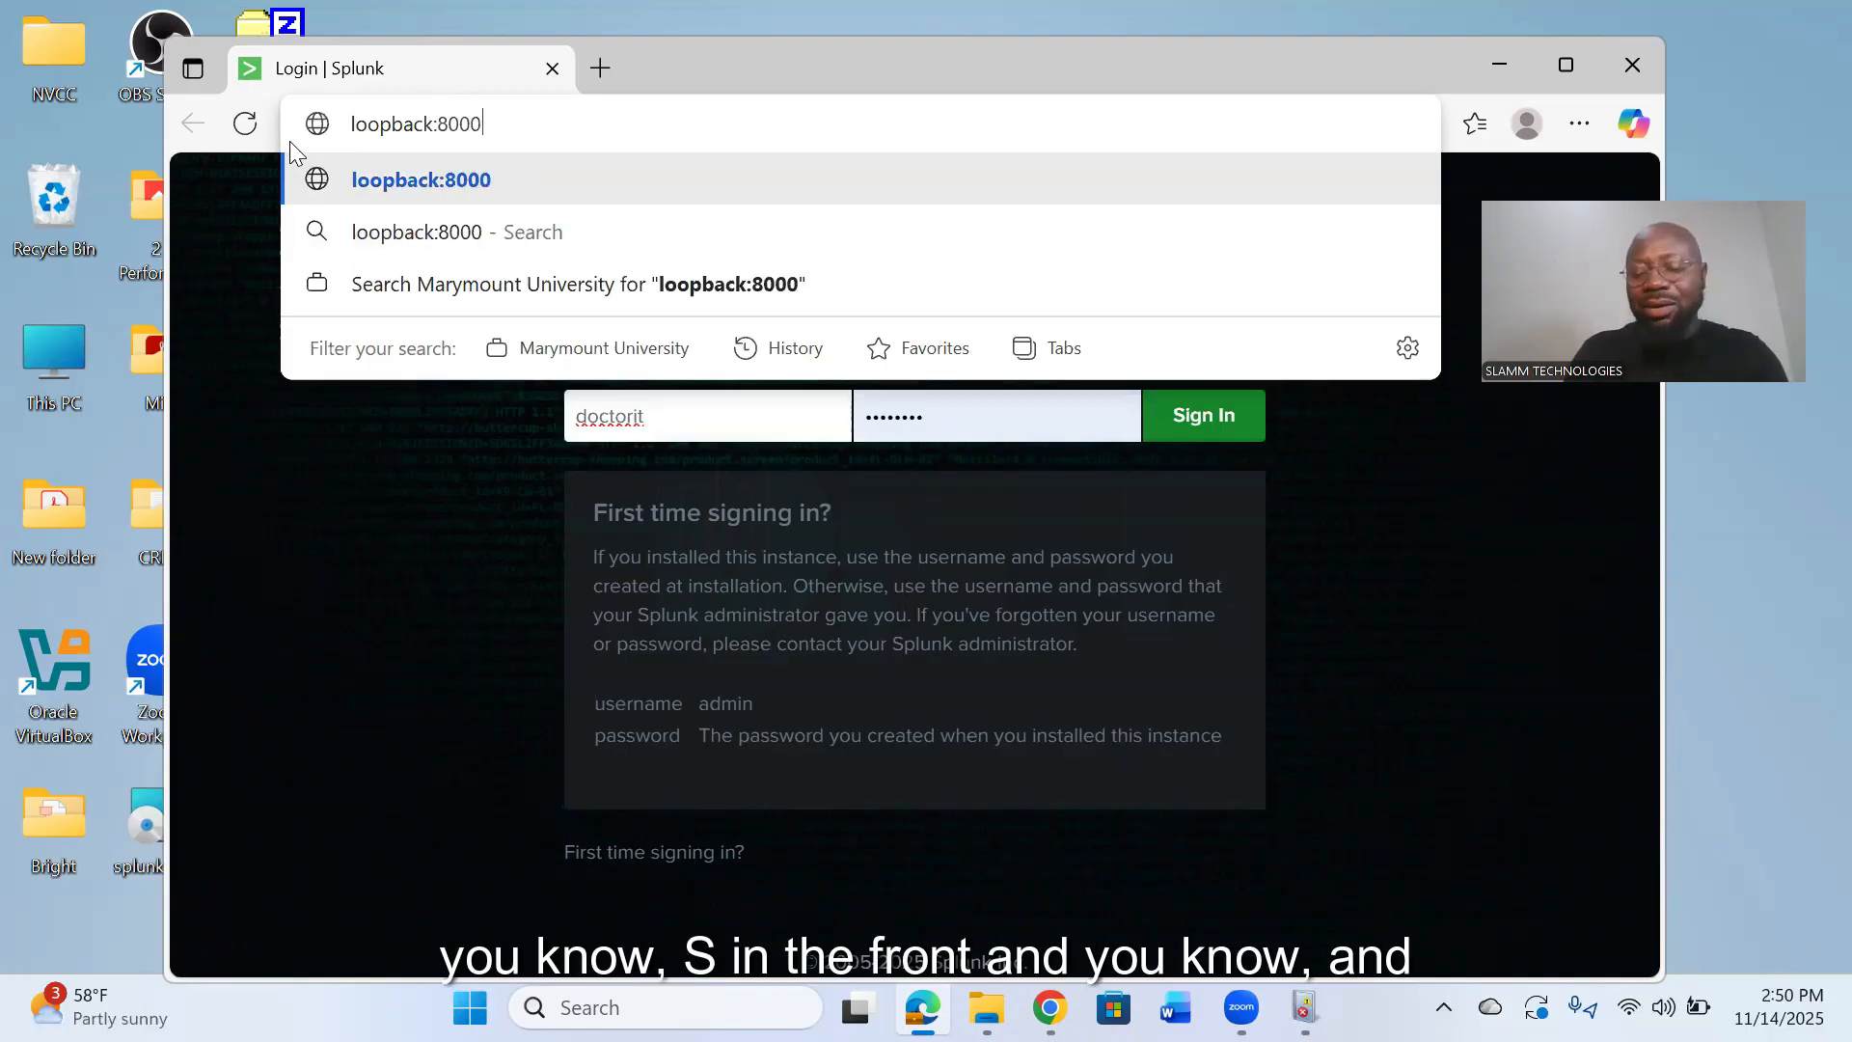
key("Return")
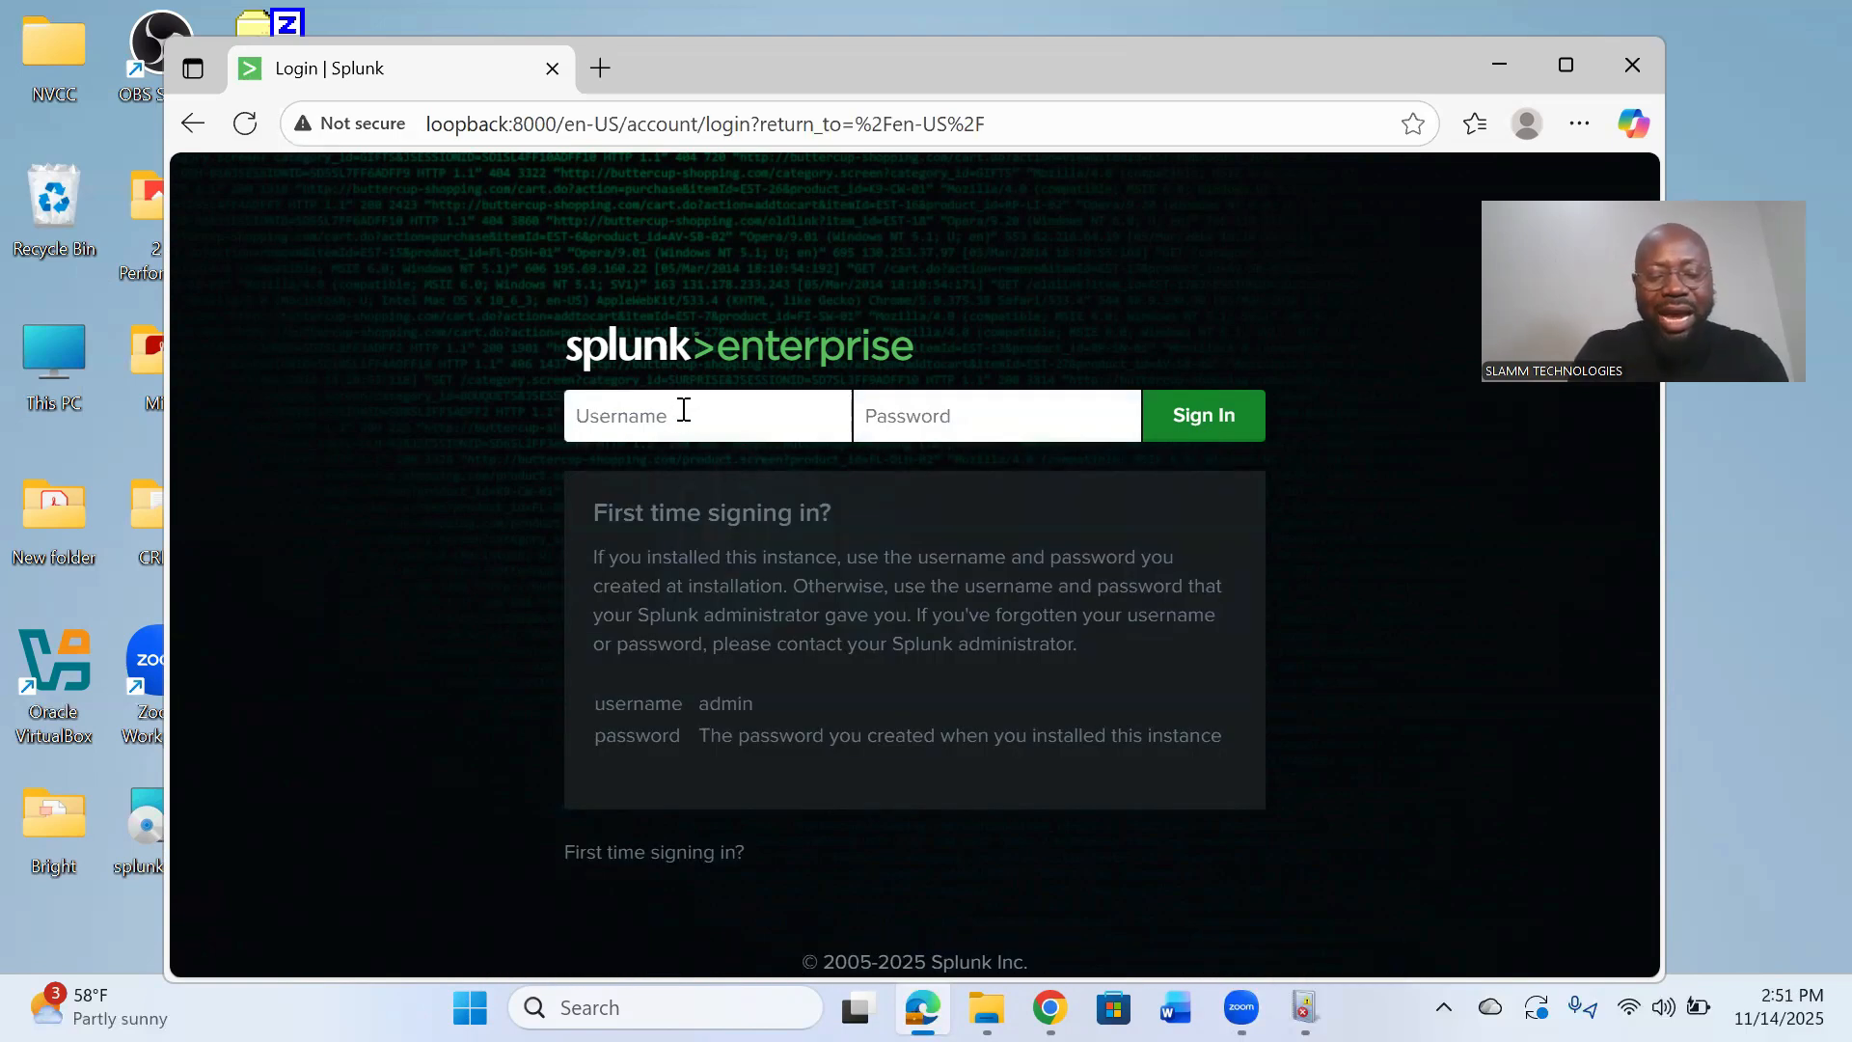
- Sign in to Splunk with the account username and password, and save the credentials in the browser
type("doctorit")
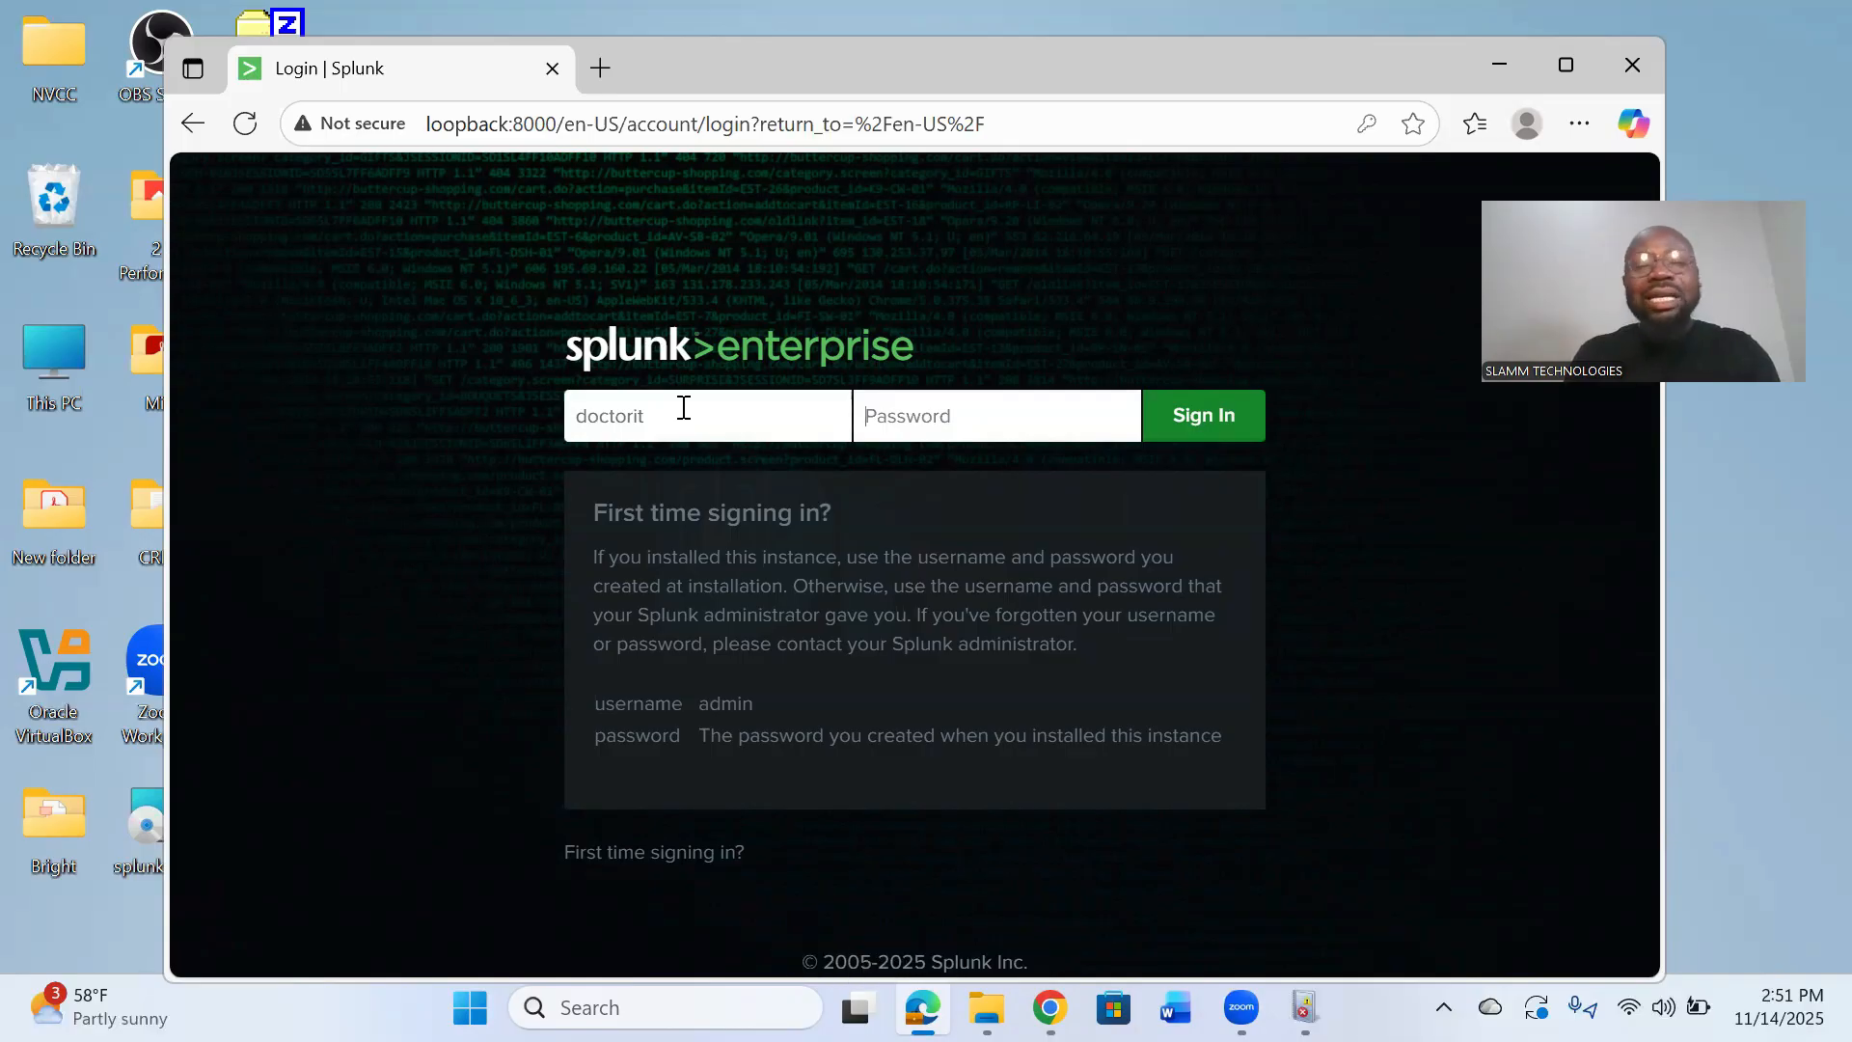
key("Tab")
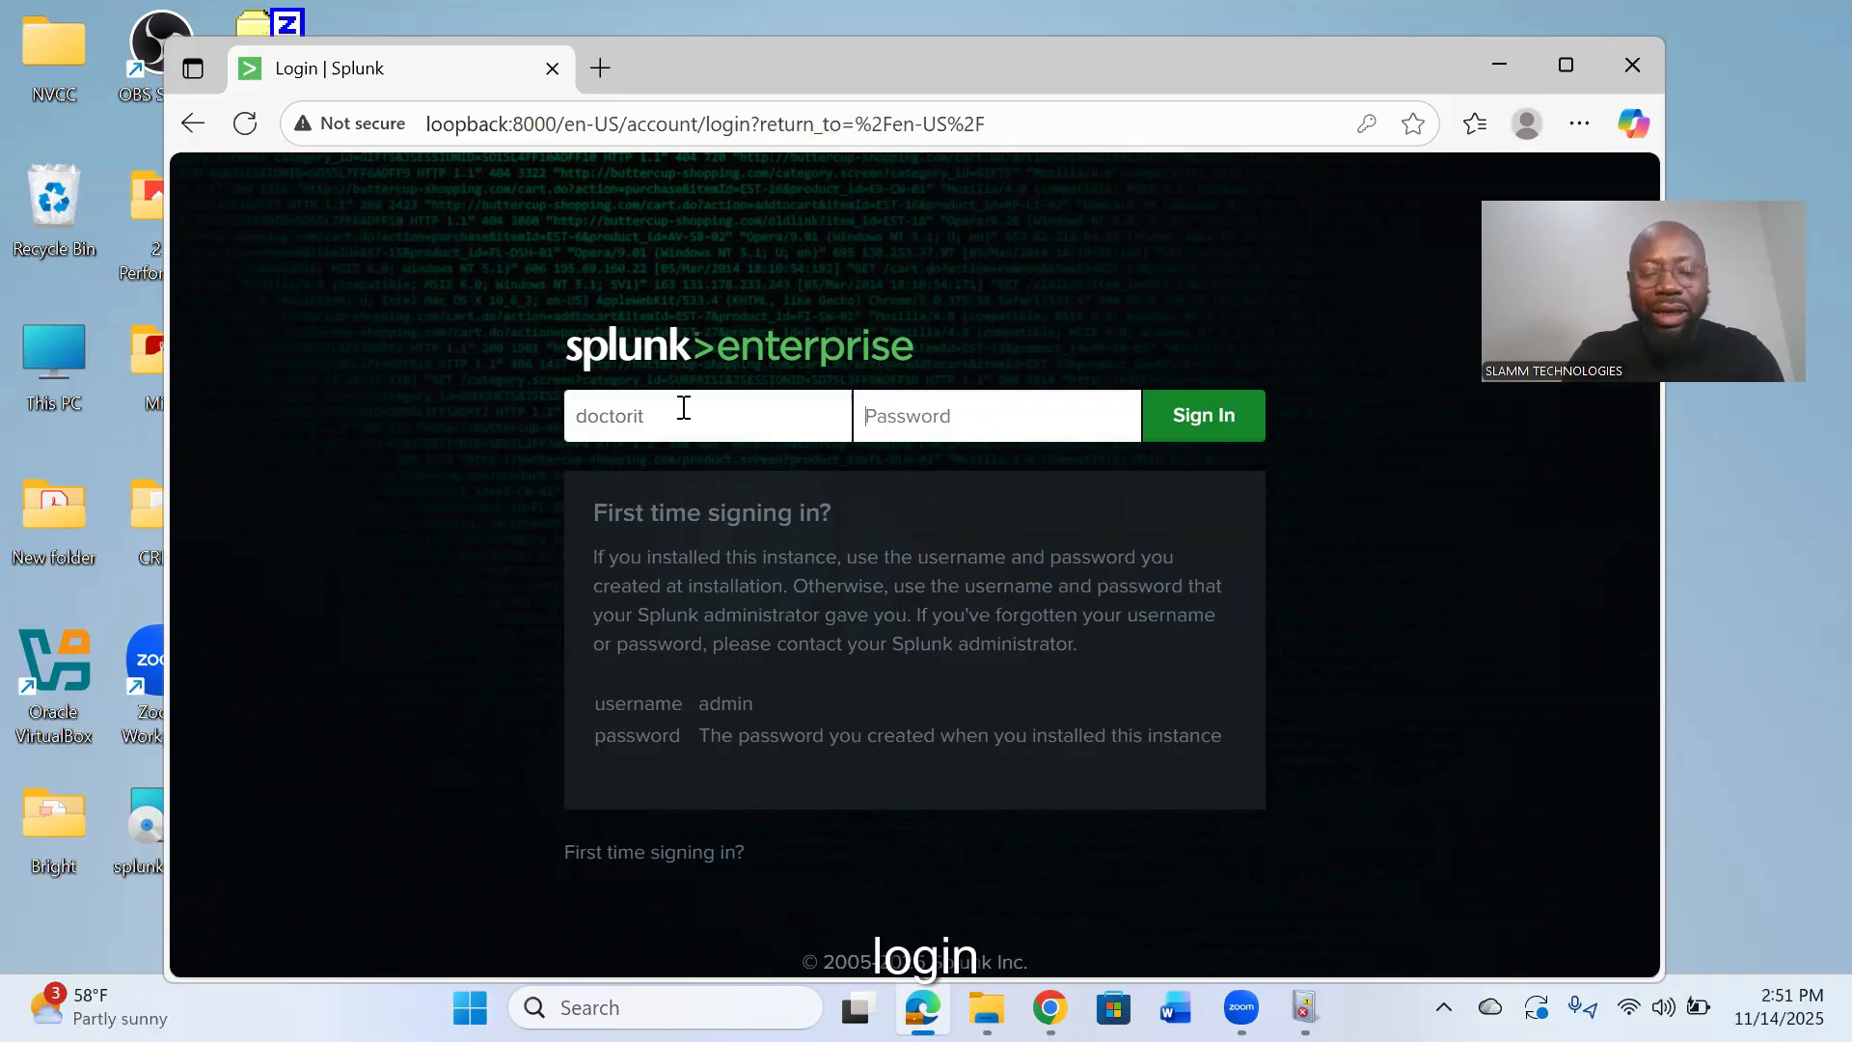
type("*****")
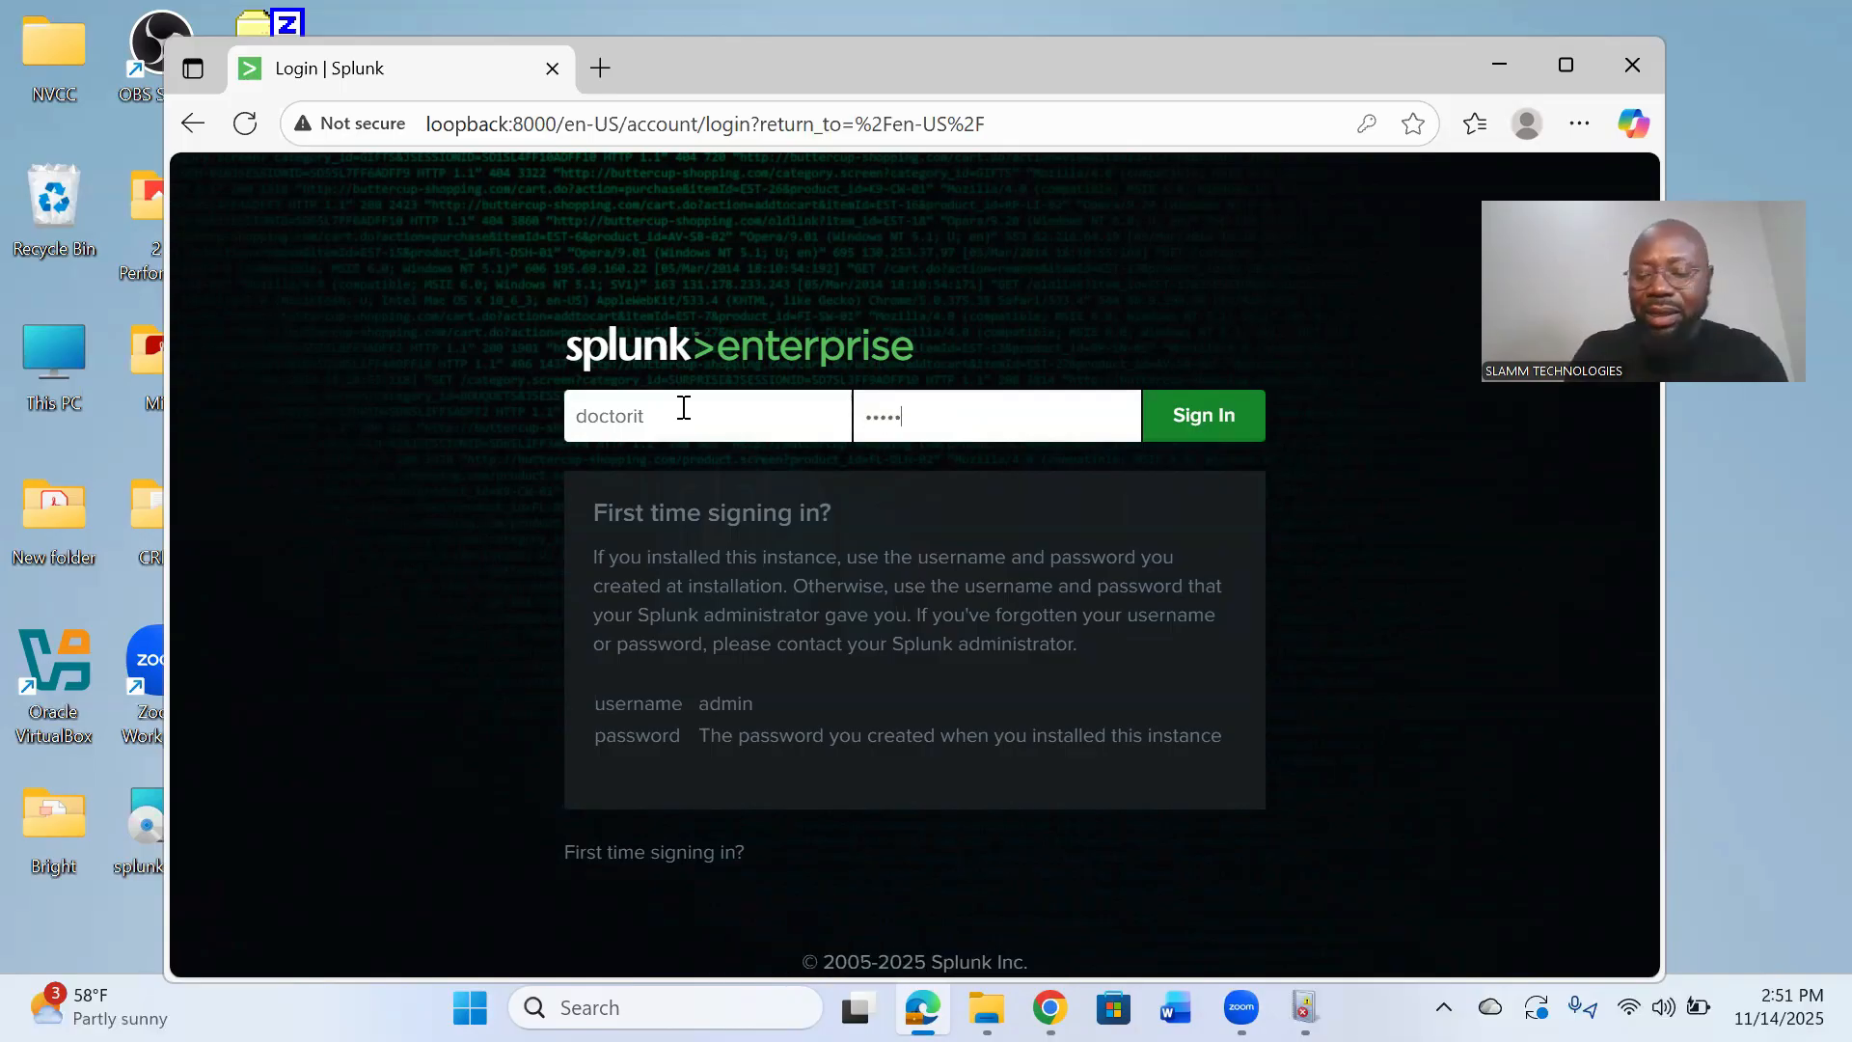
type("***")
key("Return")
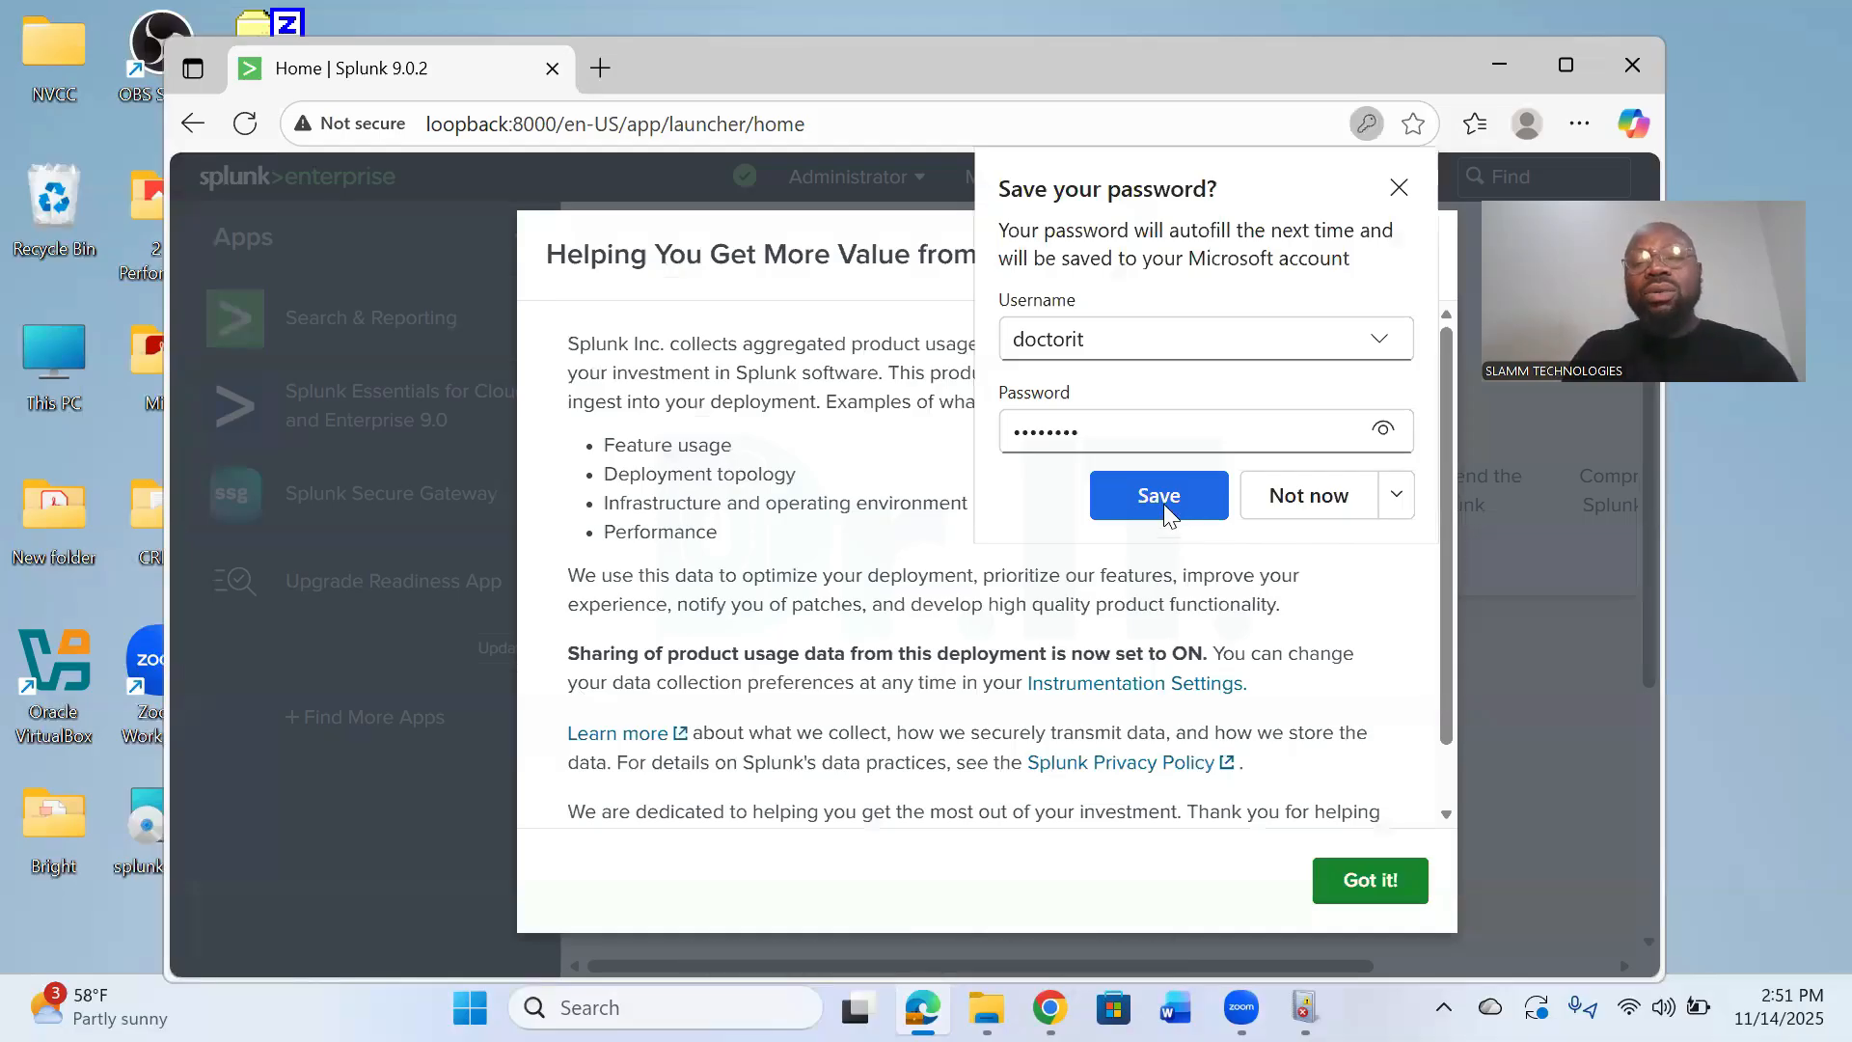
left_click(1163, 503)
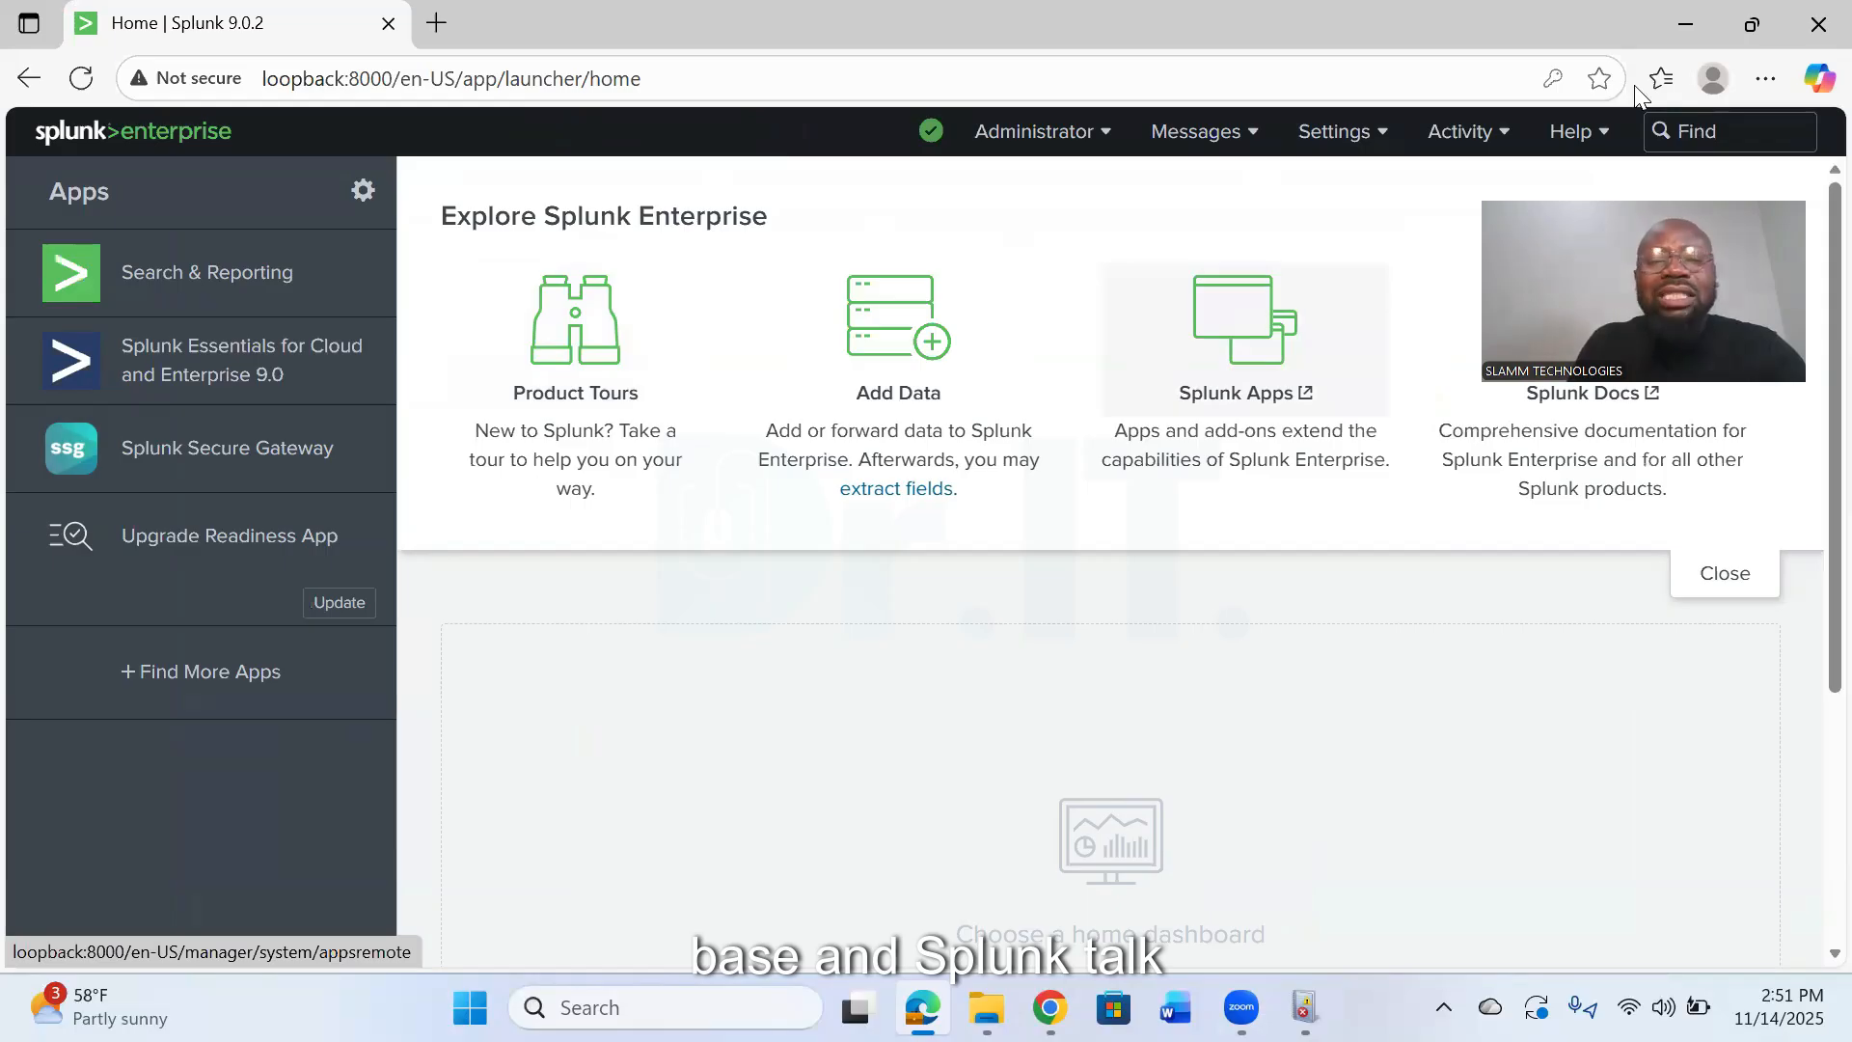
- Open the Add Data page and bring up the source list of its Monitor option
left_click(882, 340)
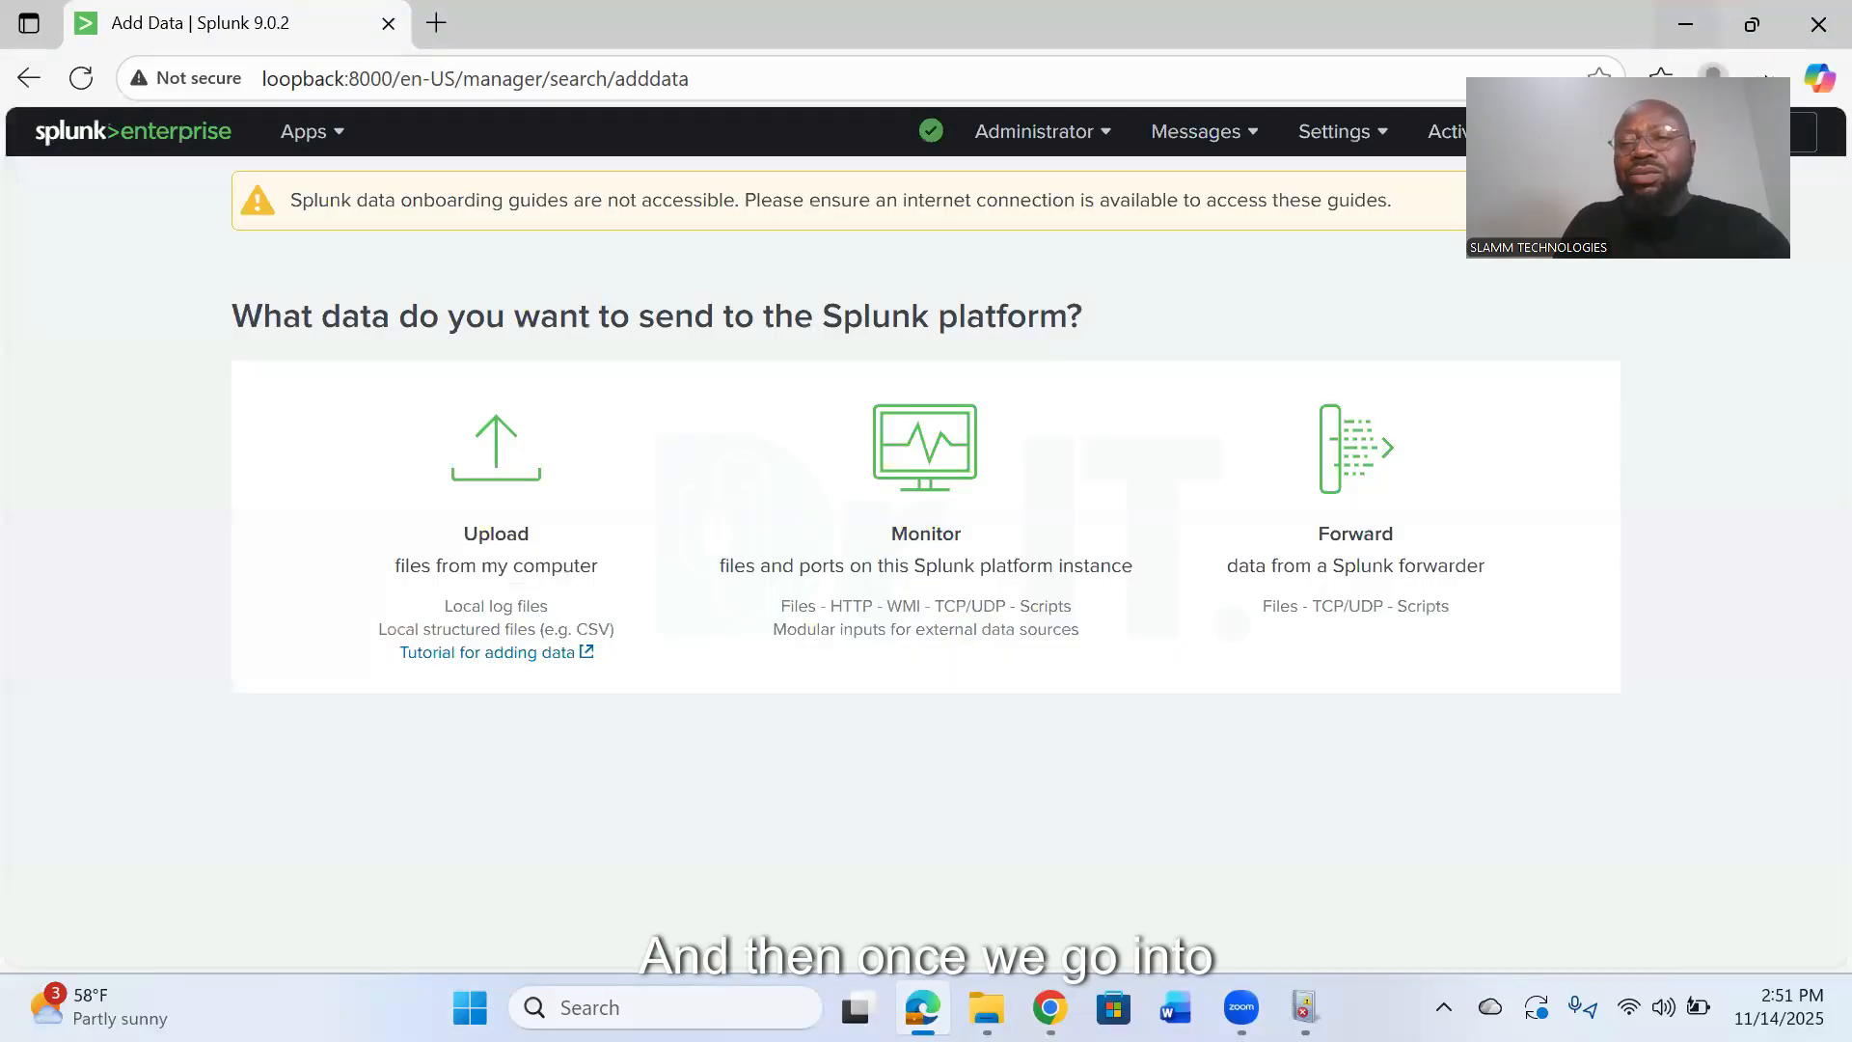
left_click_drag(1700, 79, 1745, 326)
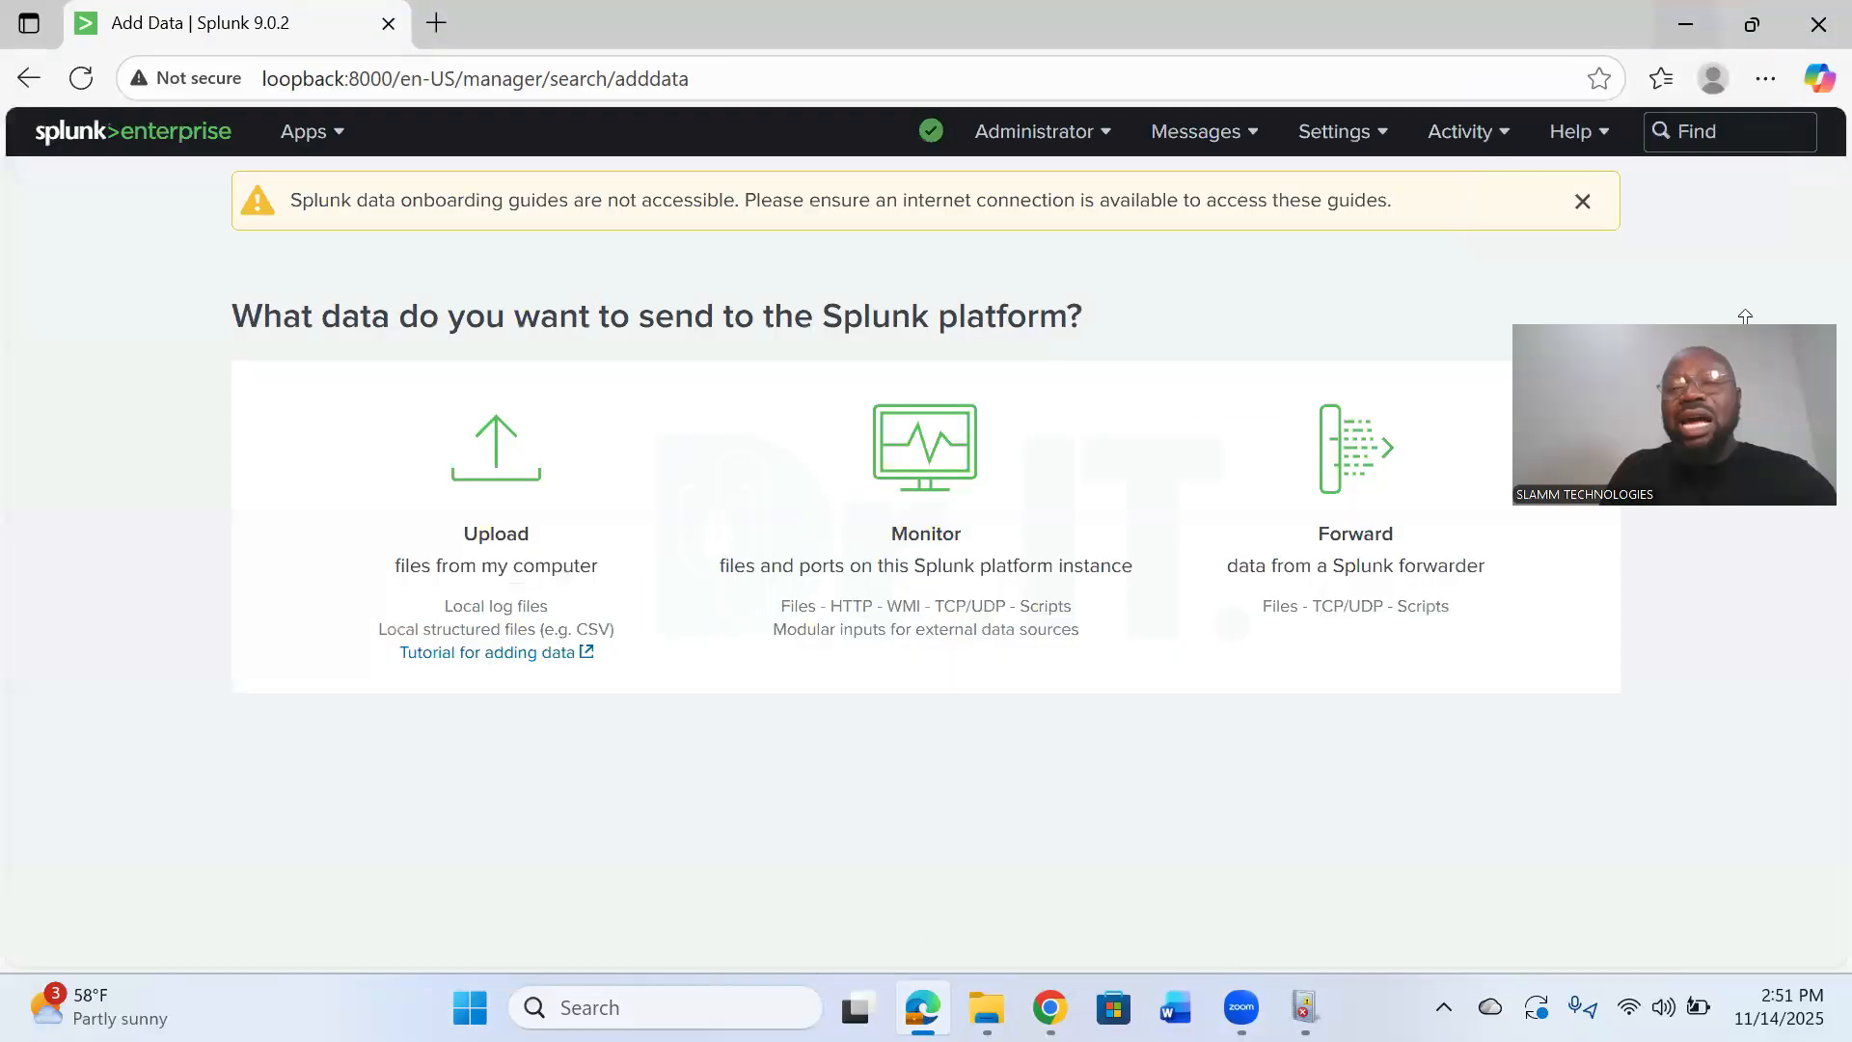
left_click(1383, 140)
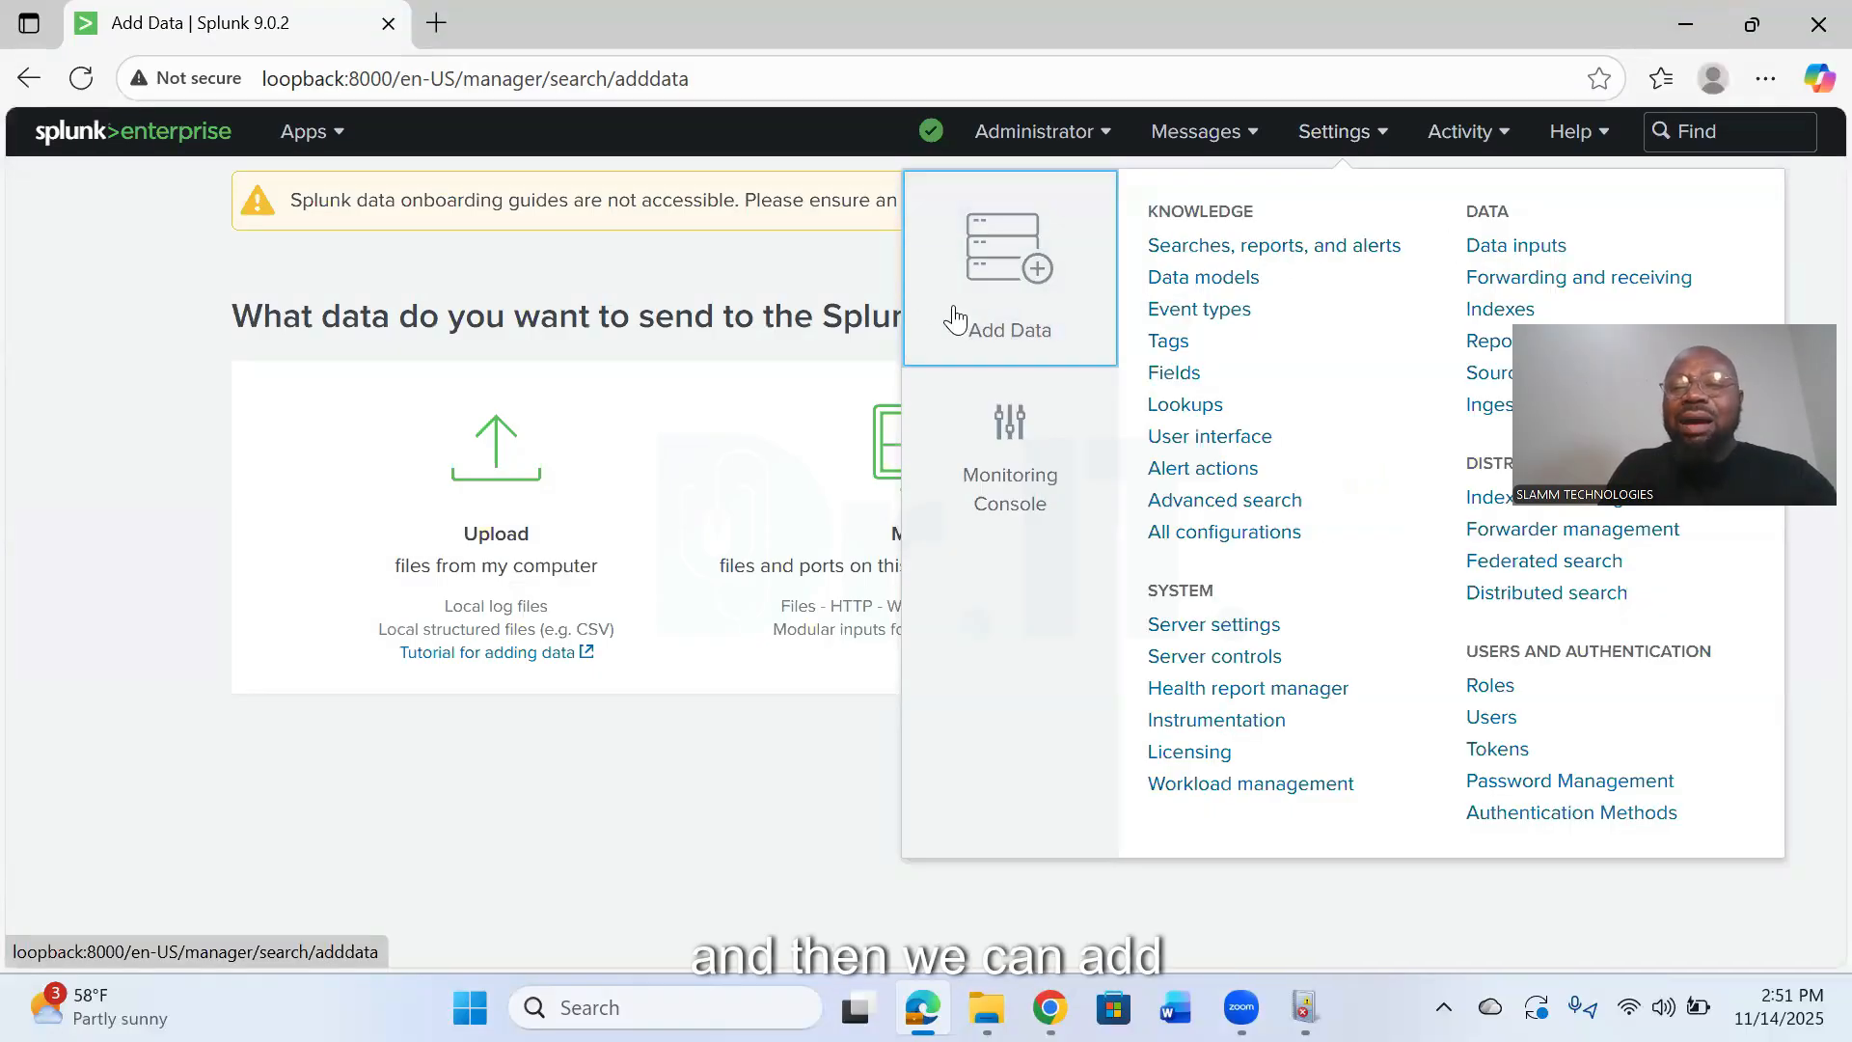
left_click(980, 341)
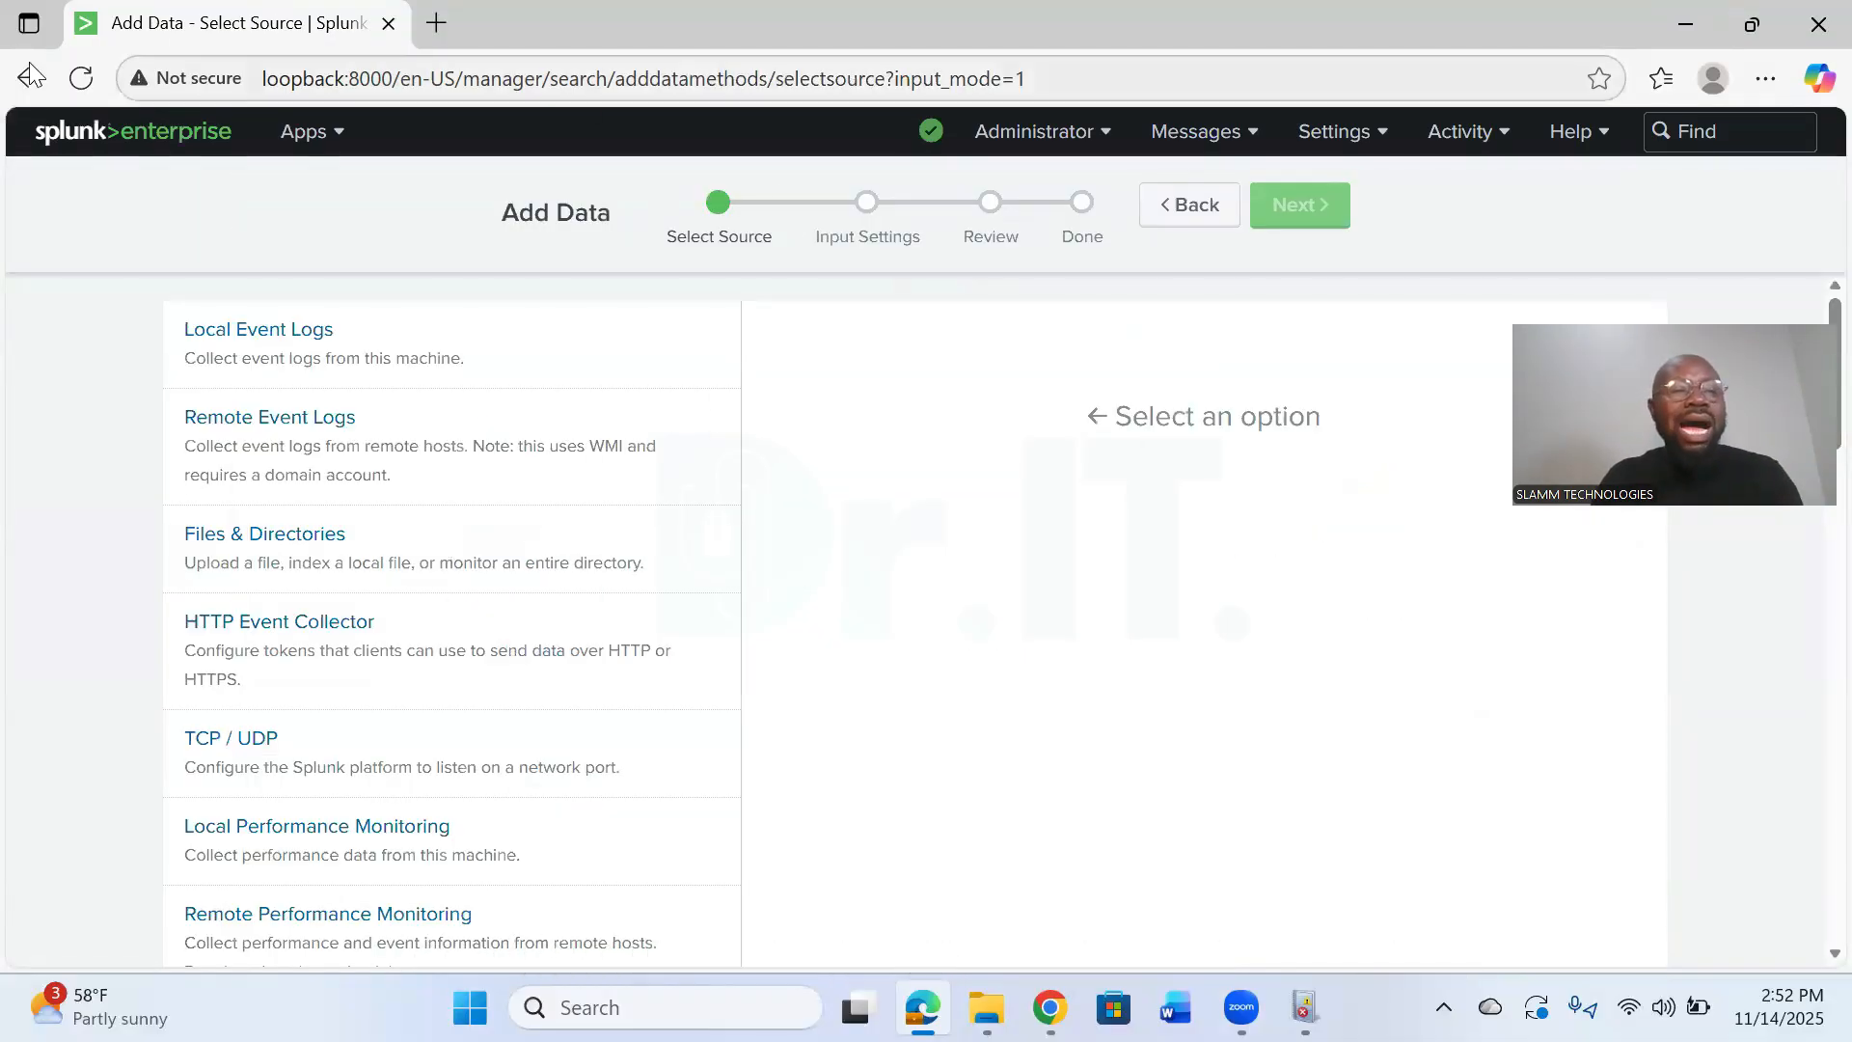
- Return to the data options, view the Select Forwarders page of the Forward option, and go back to Add Data
key("alt+Left")
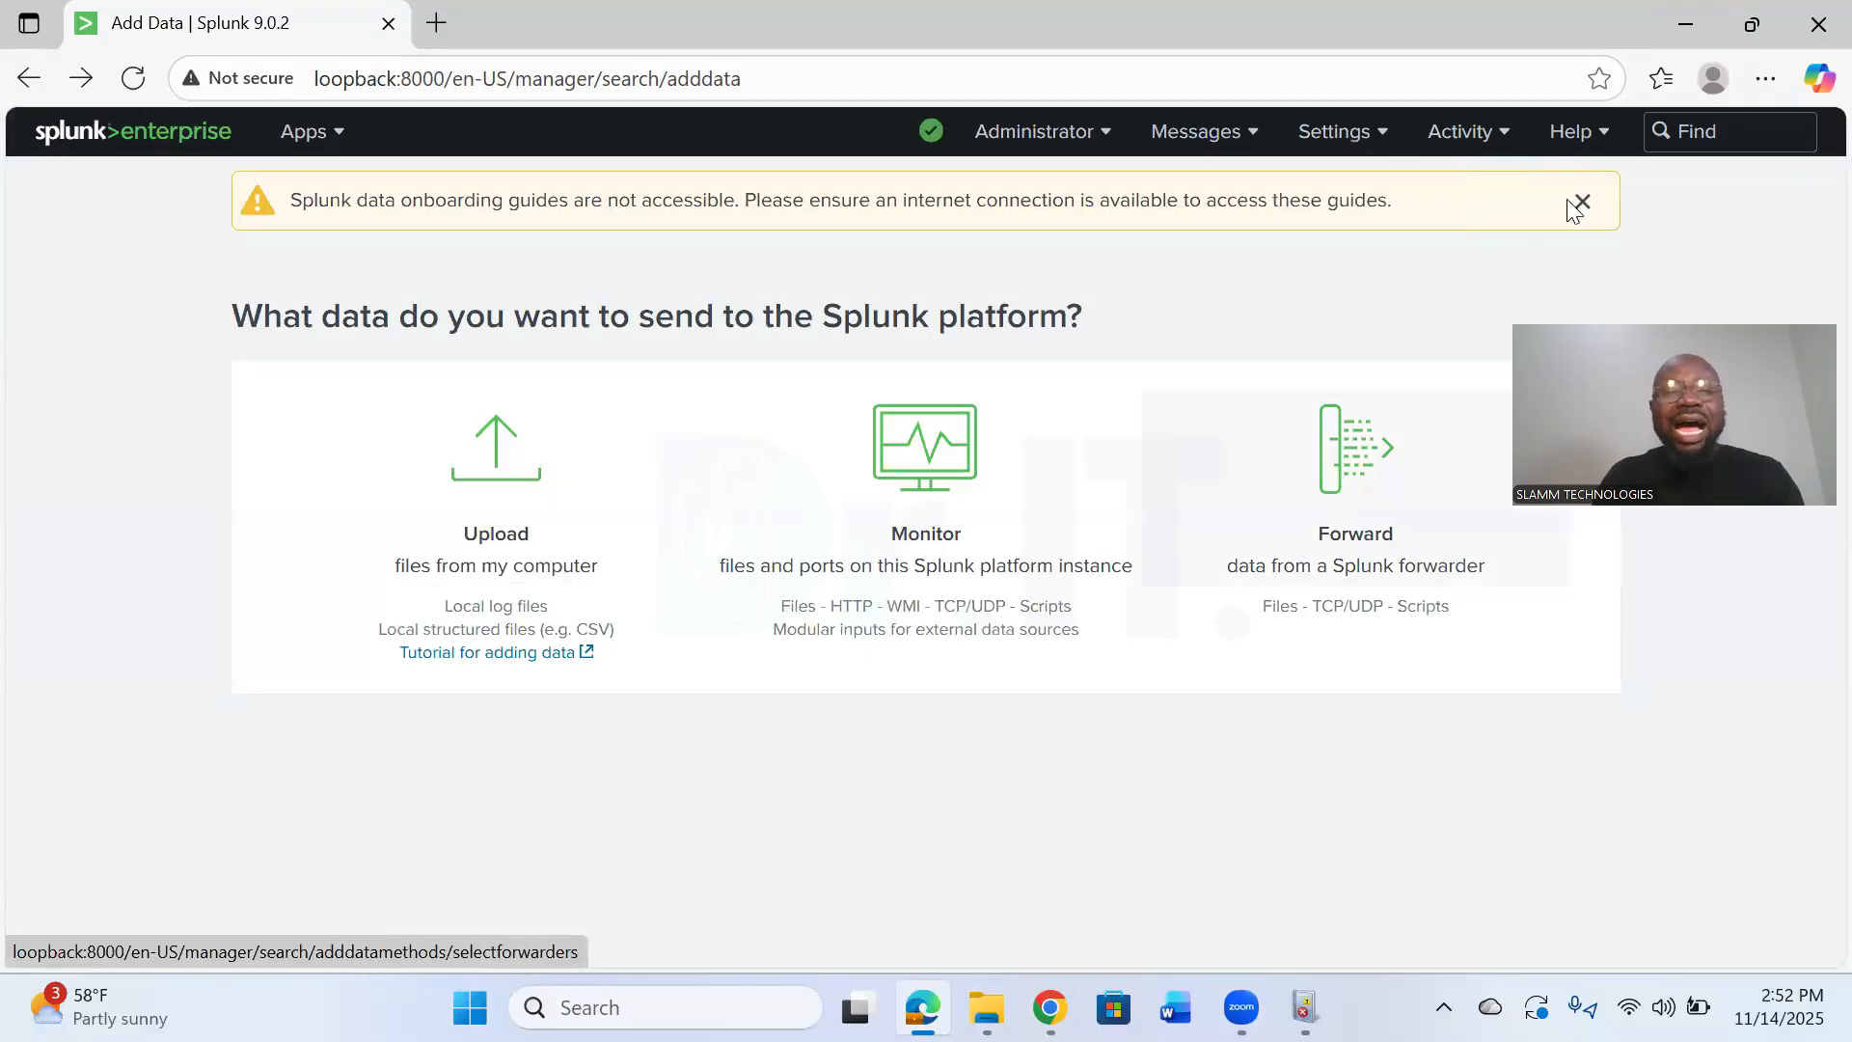
scroll(1360, 393, "down", 1)
key("alt+Right")
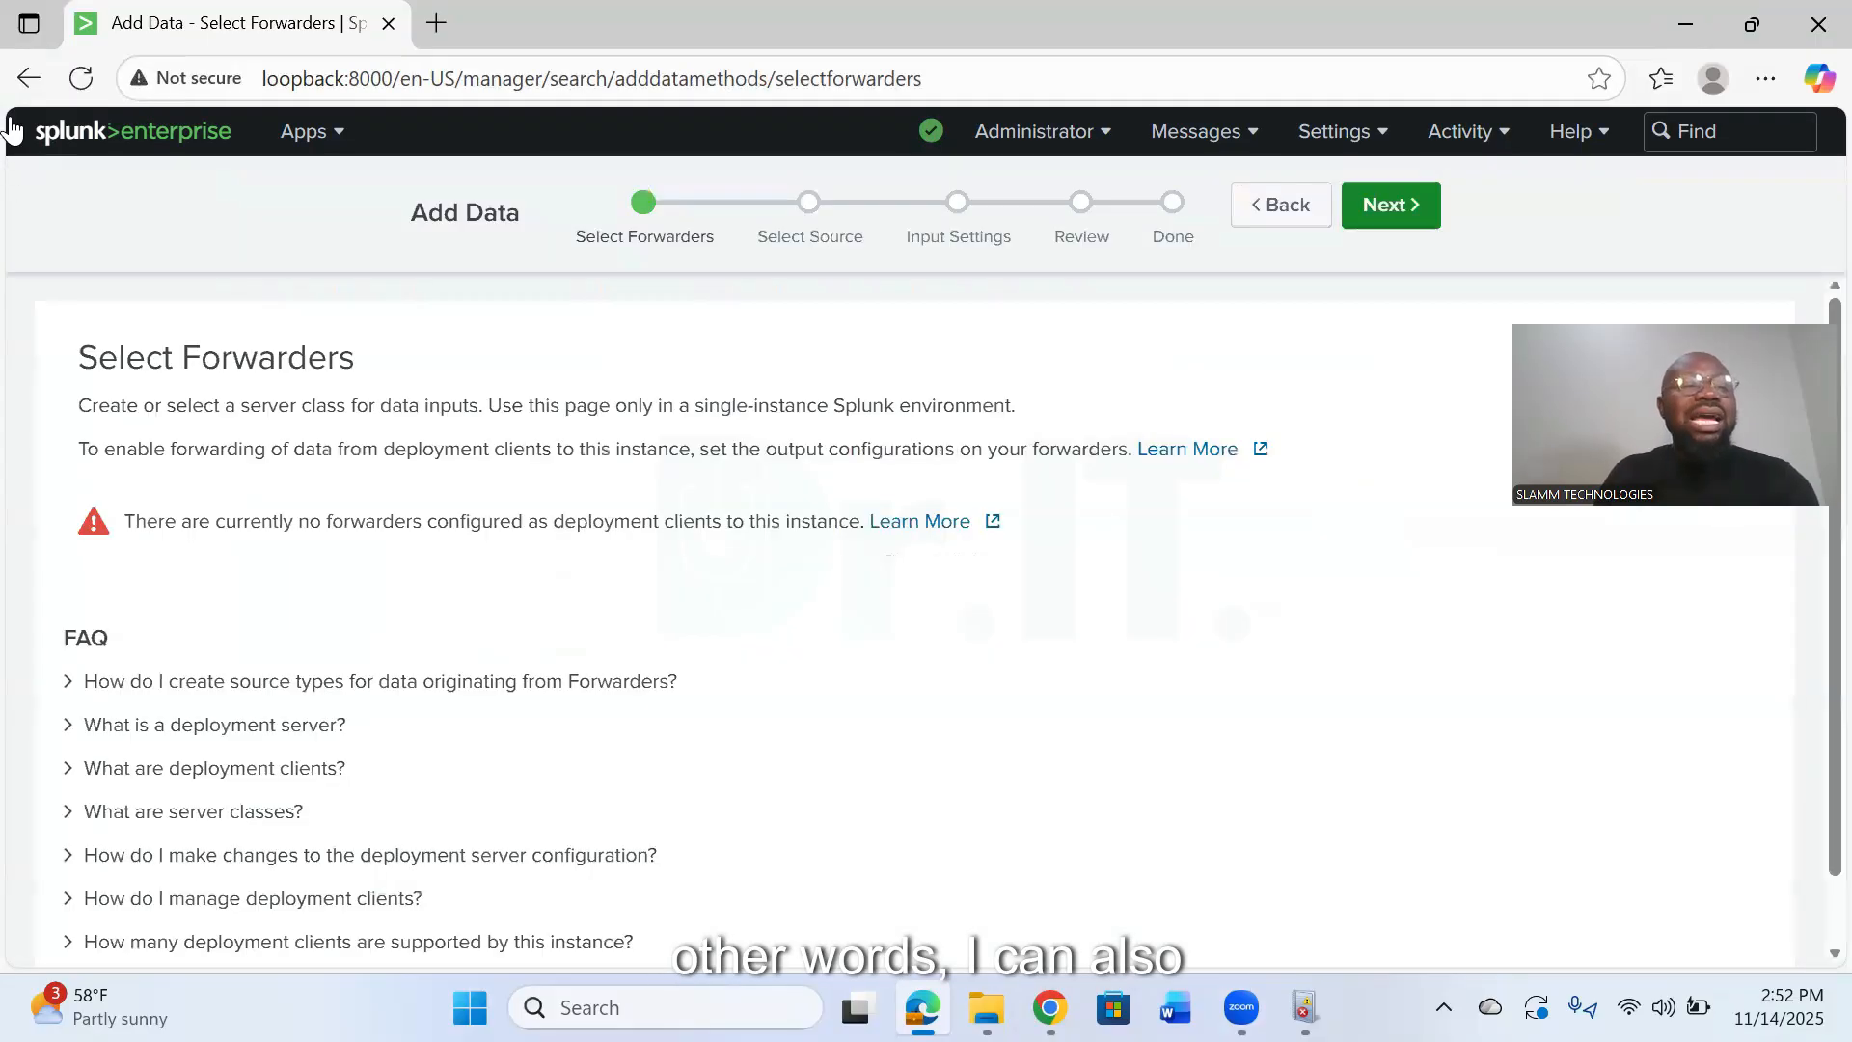
key("alt+Left")
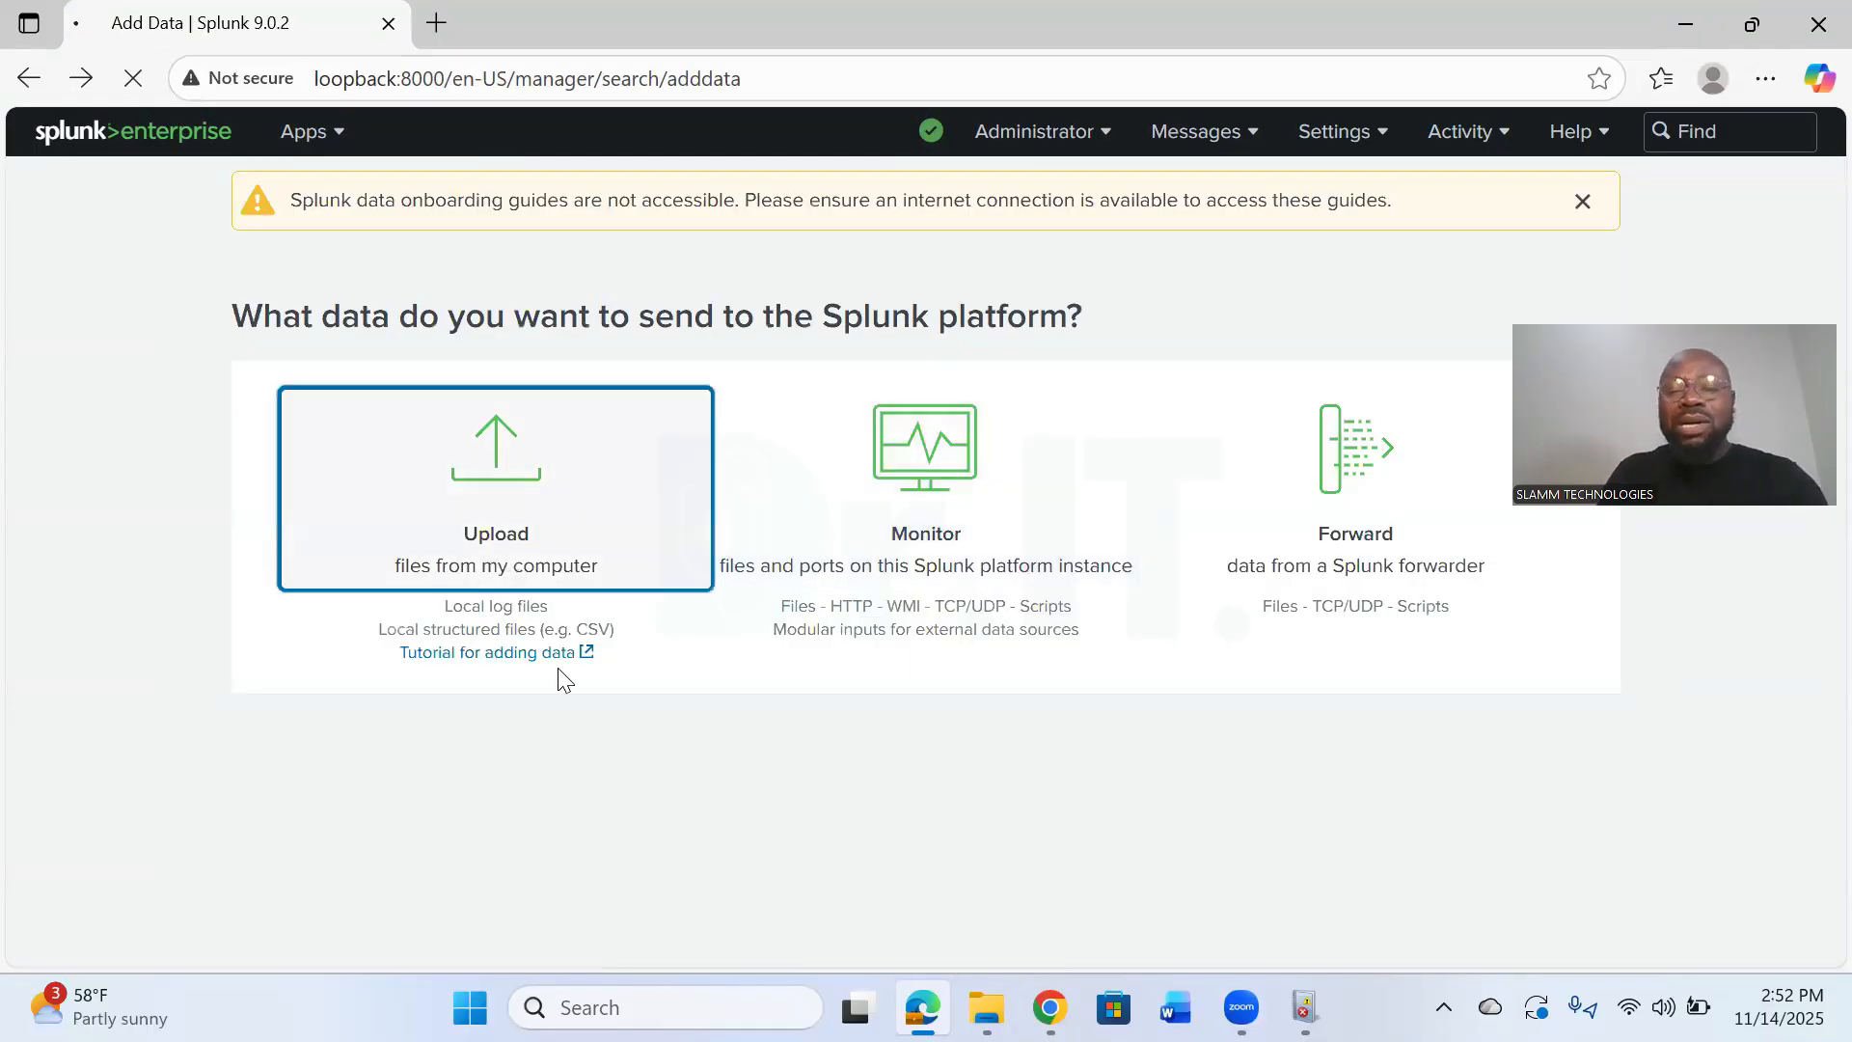
- Choose to upload files from the computer and select tutorialdata.zip from the Desktop as the source
left_click(618, 586)
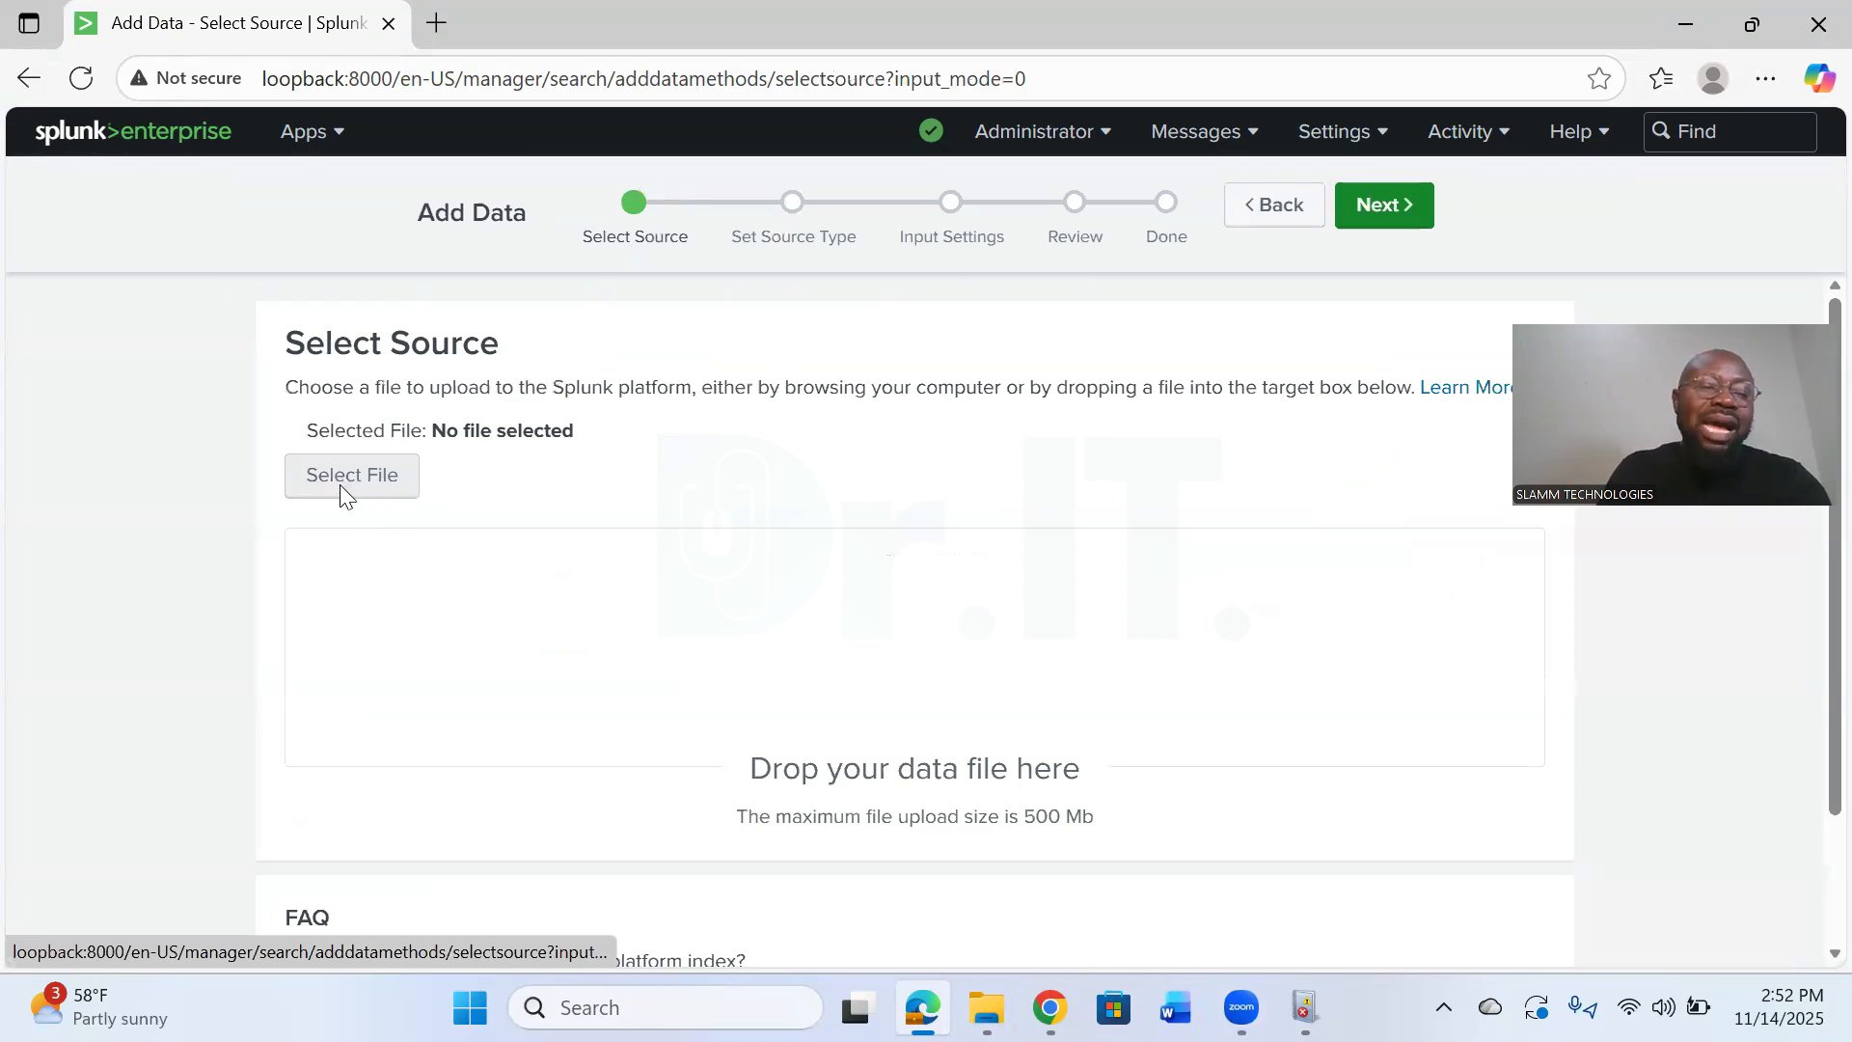
left_click(342, 484)
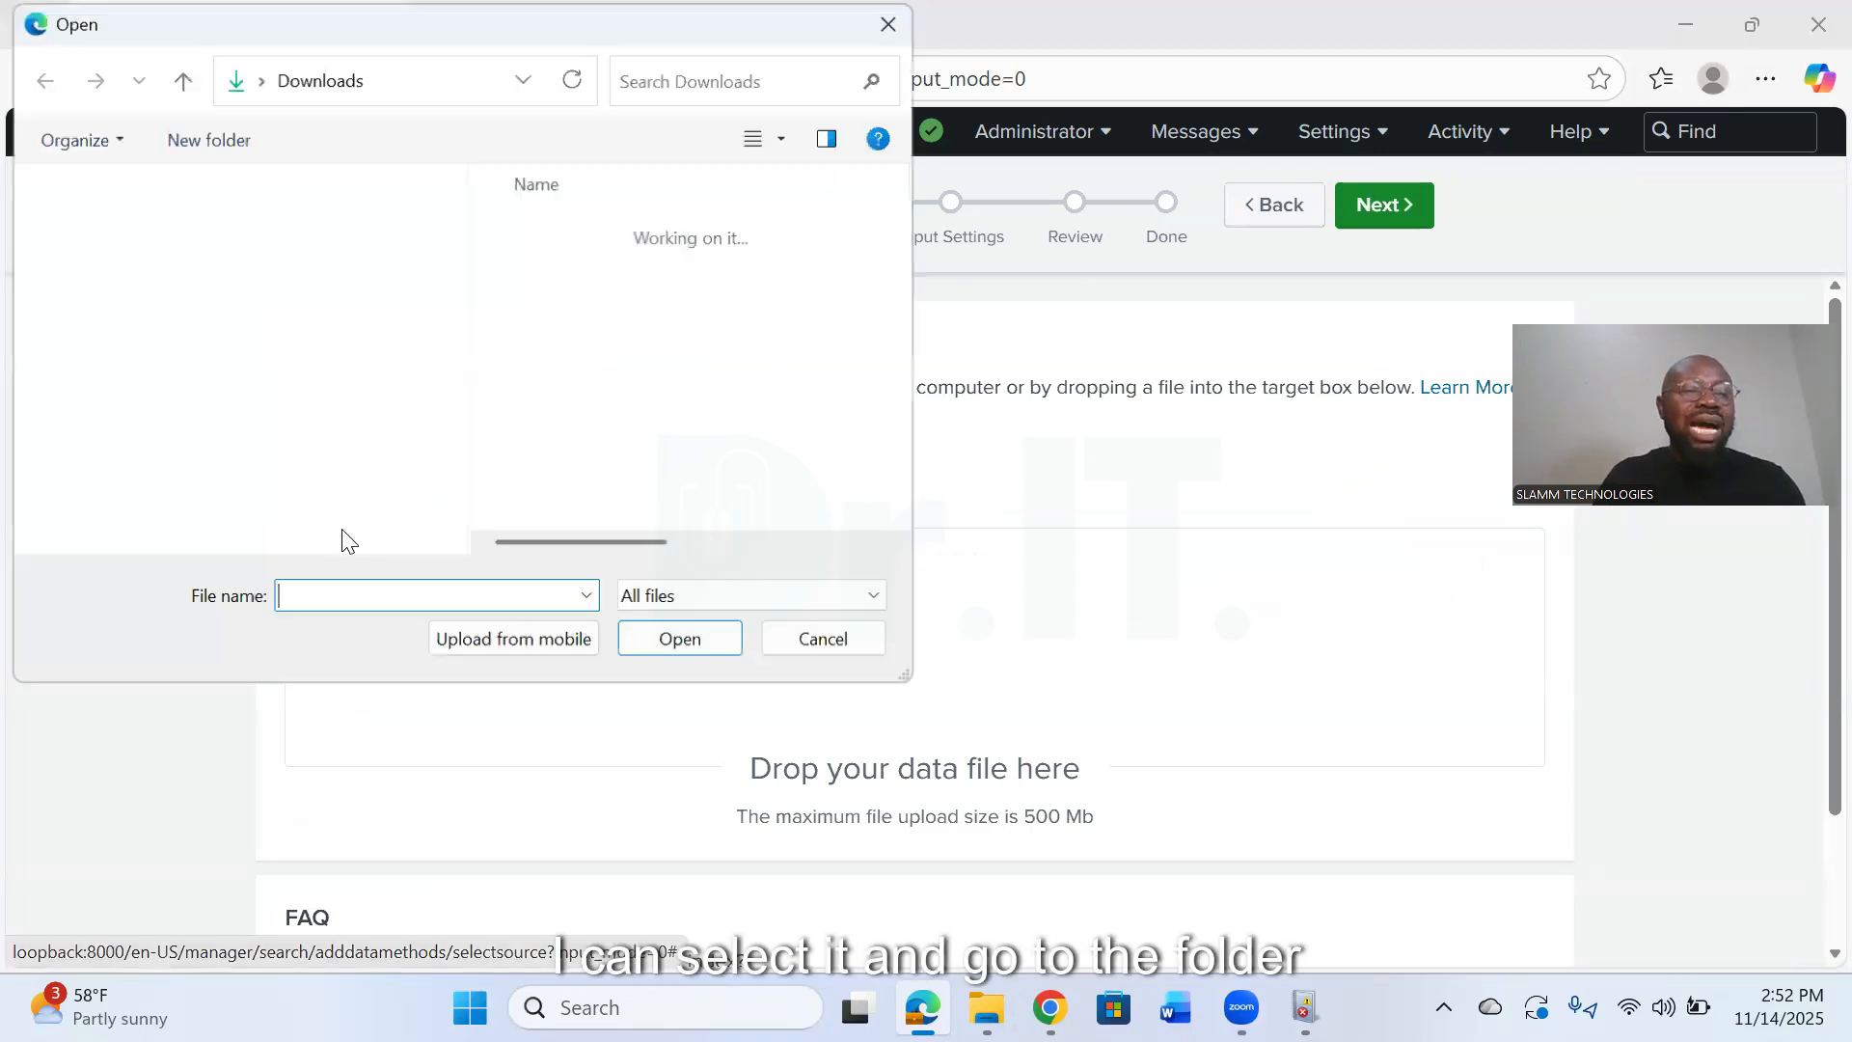
left_click(125, 279)
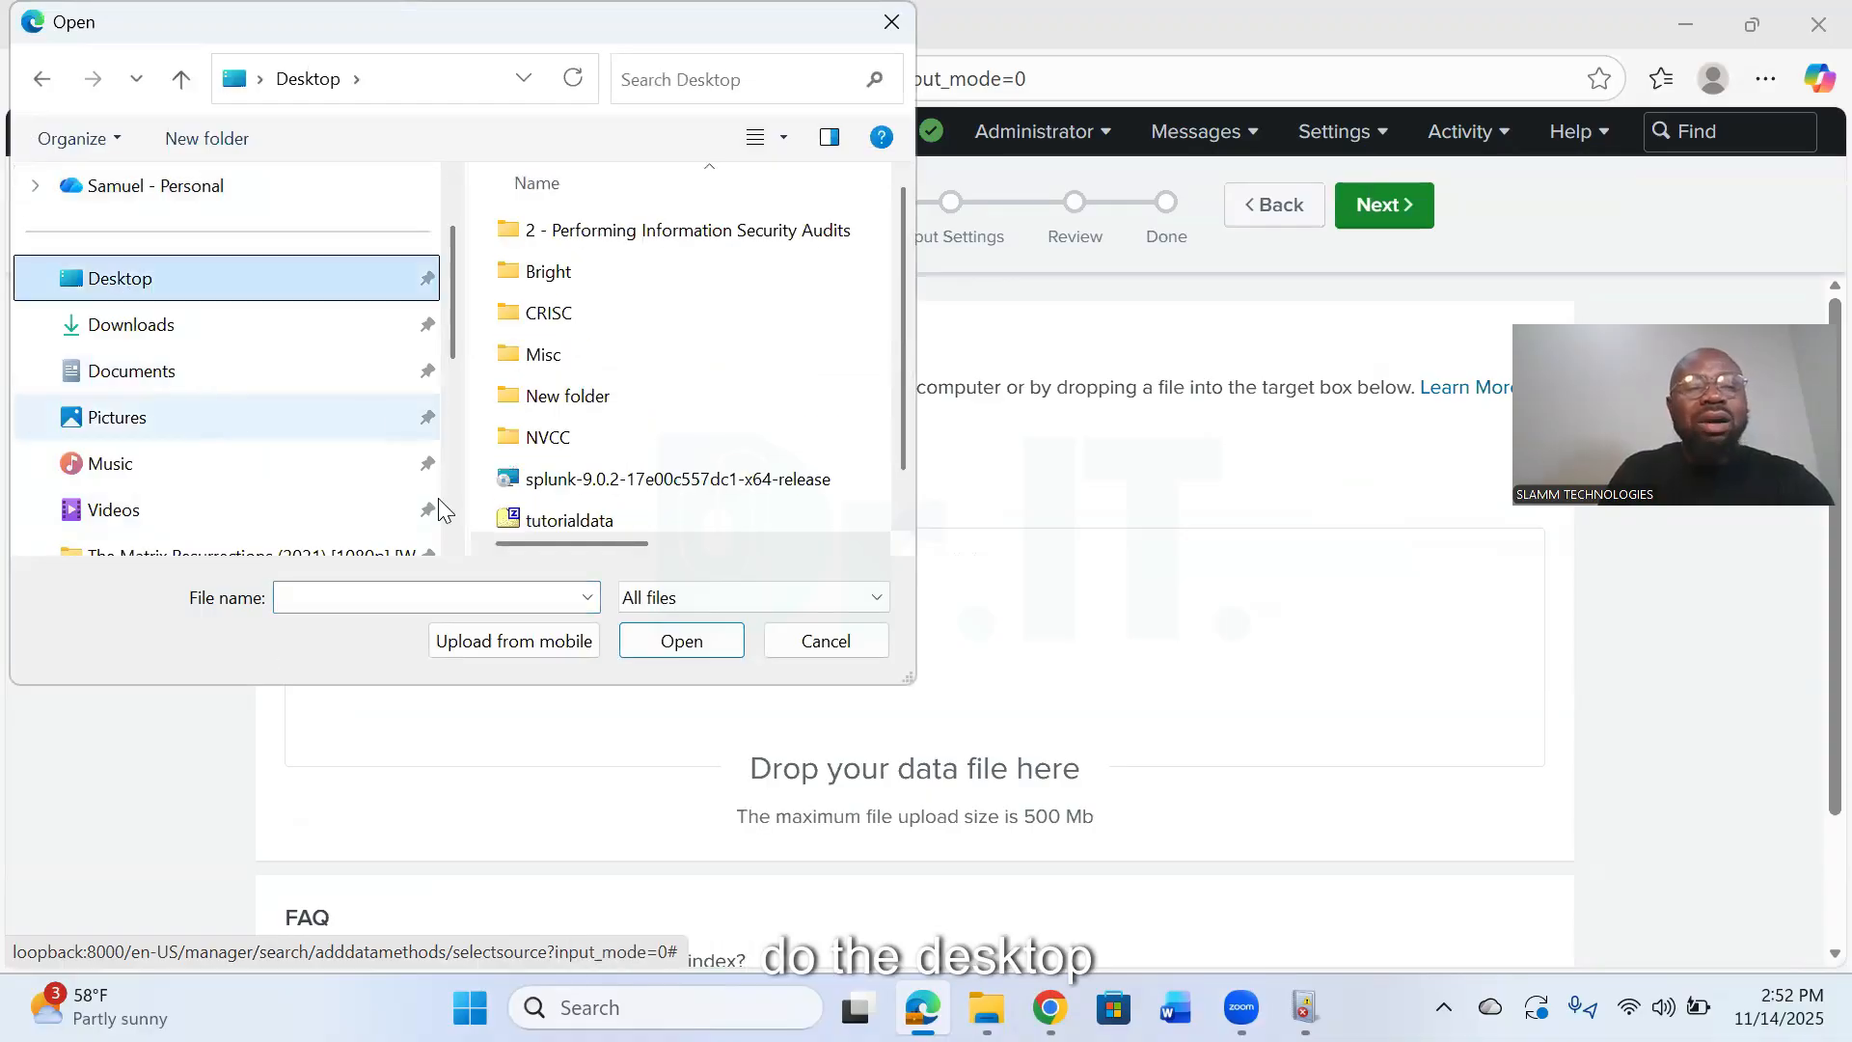
double_click(569, 521)
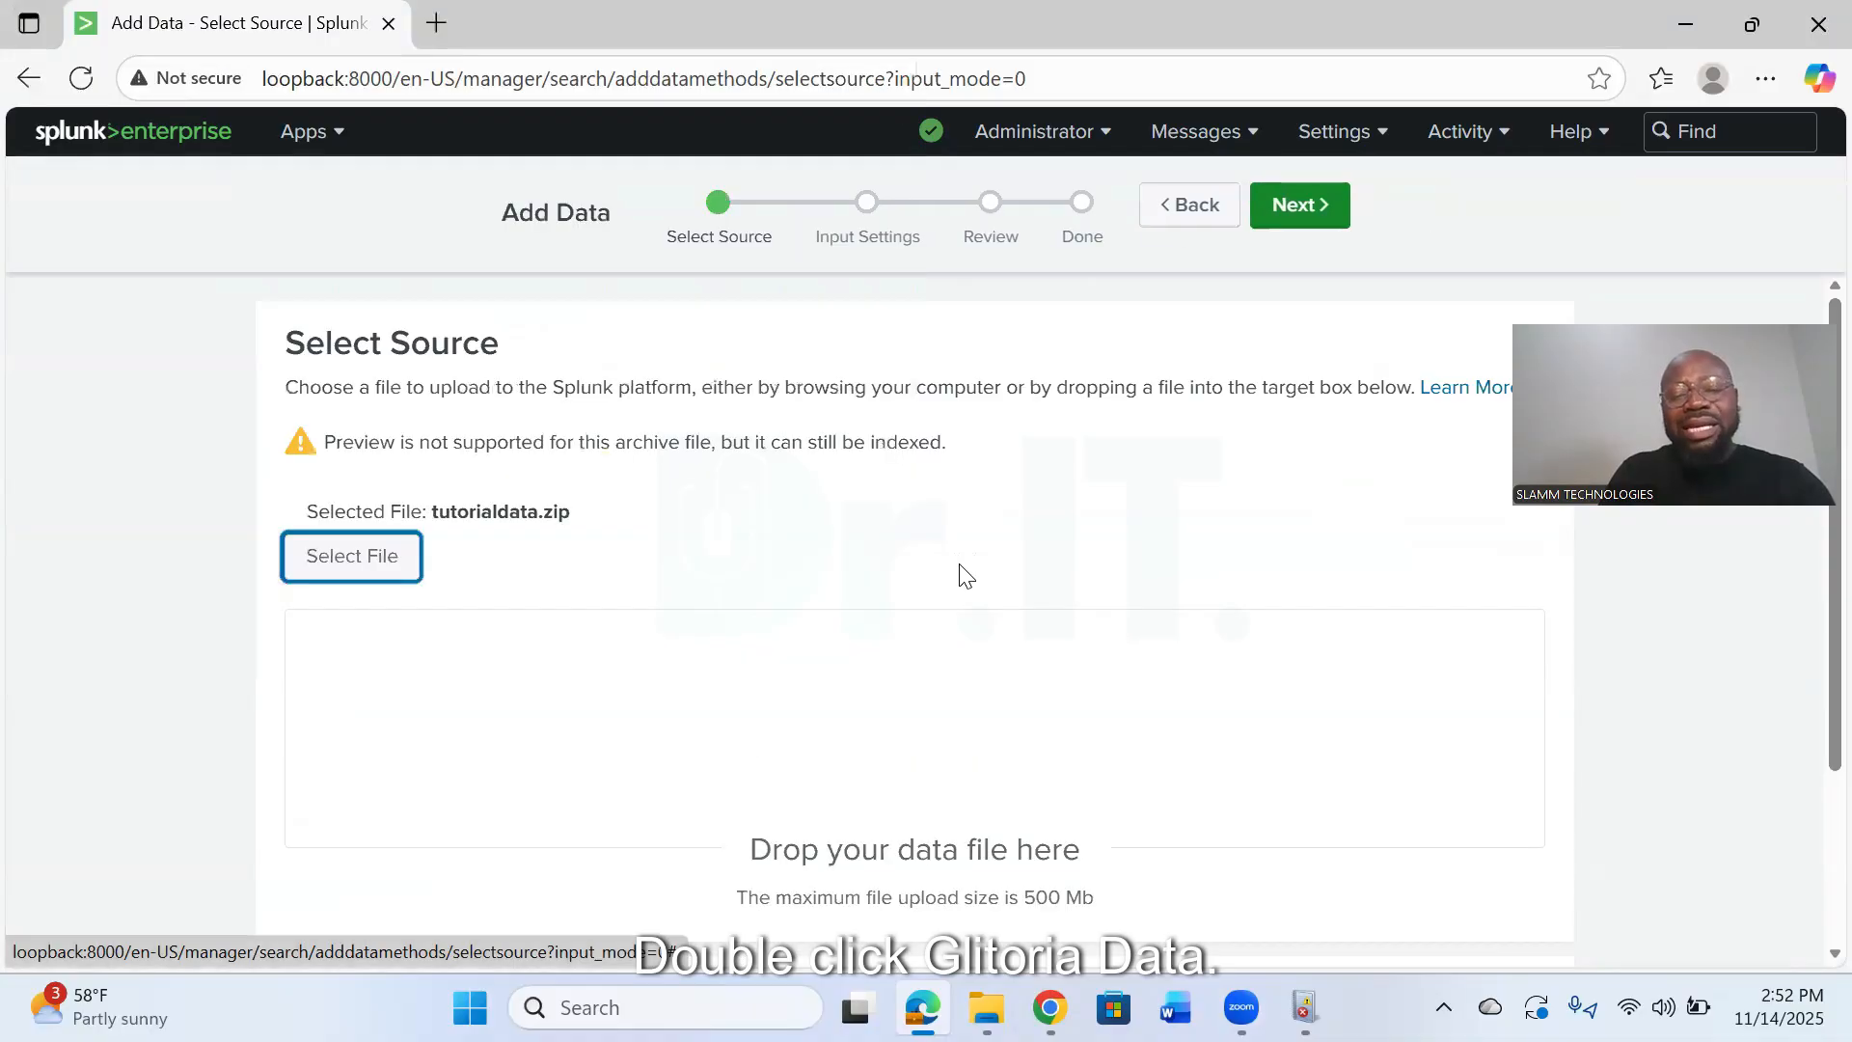
scroll(1022, 676, "down", 3)
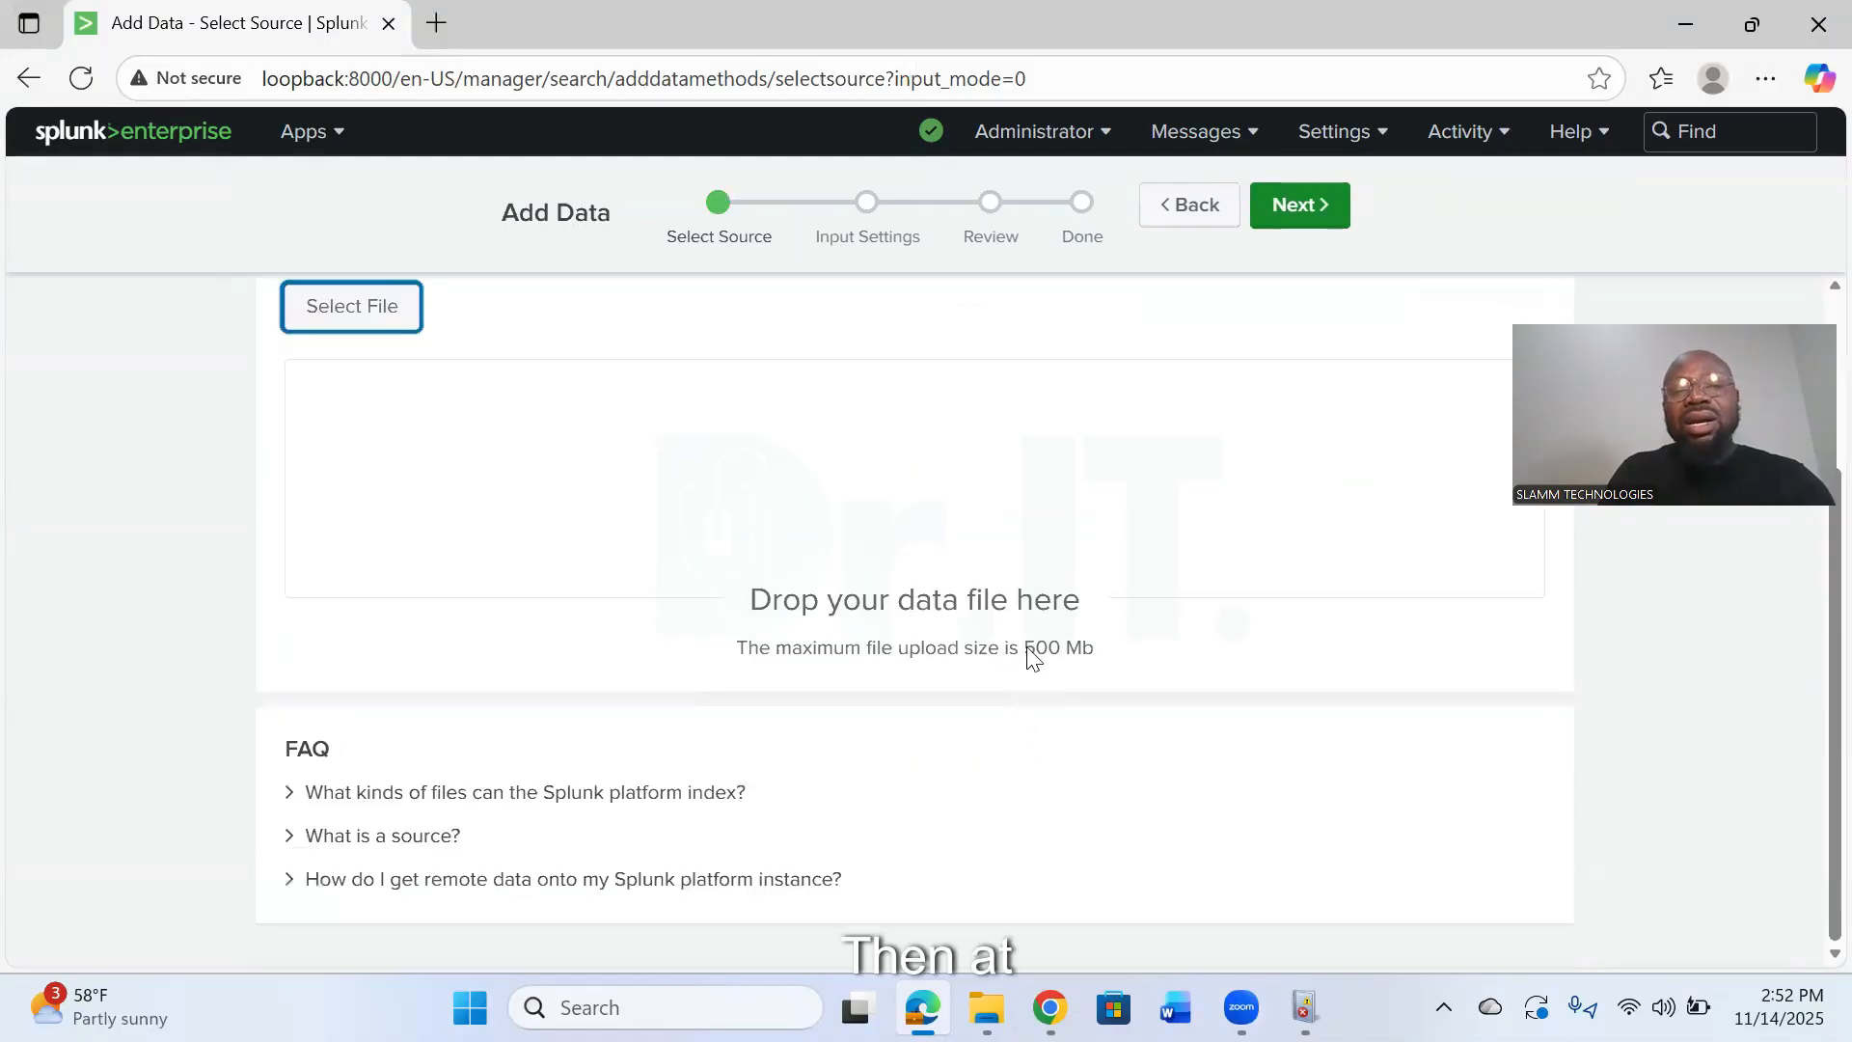
- Continue from the selected tutorialdata.zip source to the input settings and look over the source type, host and index options
scroll(1290, 211, "up", 3)
left_click(1293, 212)
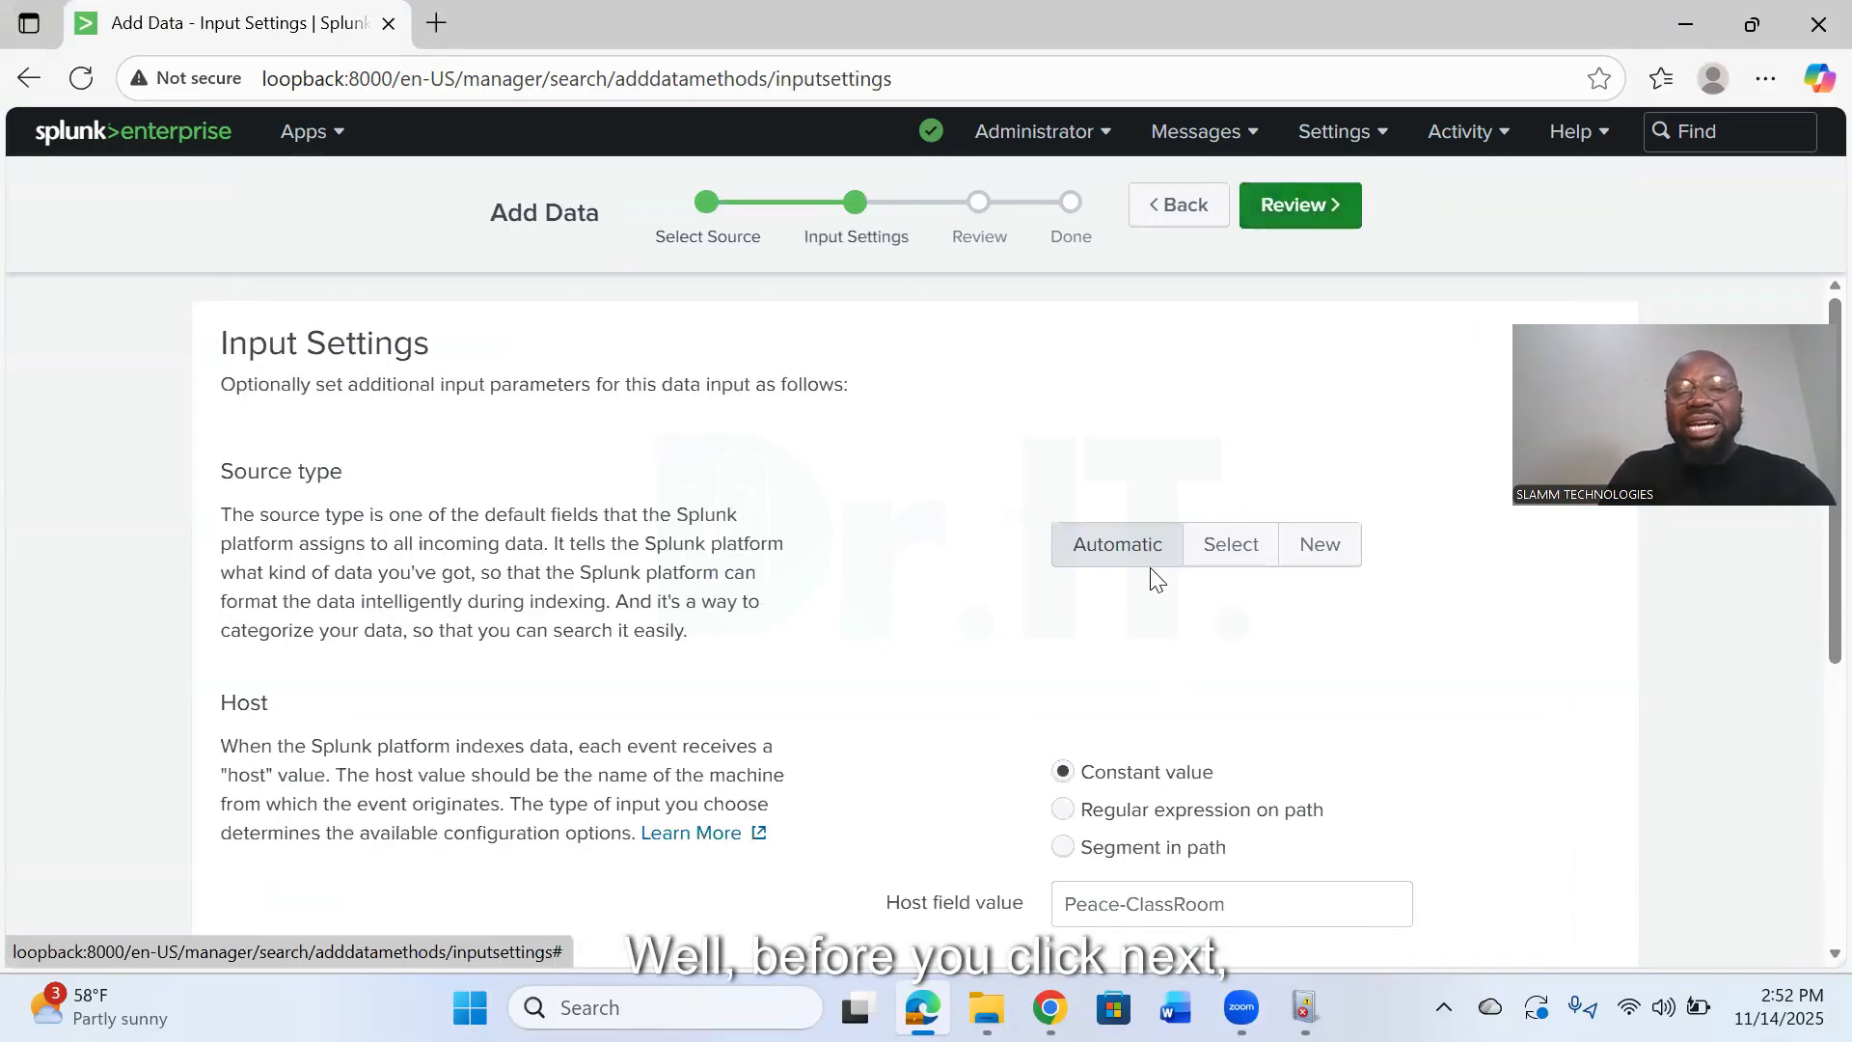
scroll(1109, 540, "down", 5)
scroll(1083, 567, "up", 2)
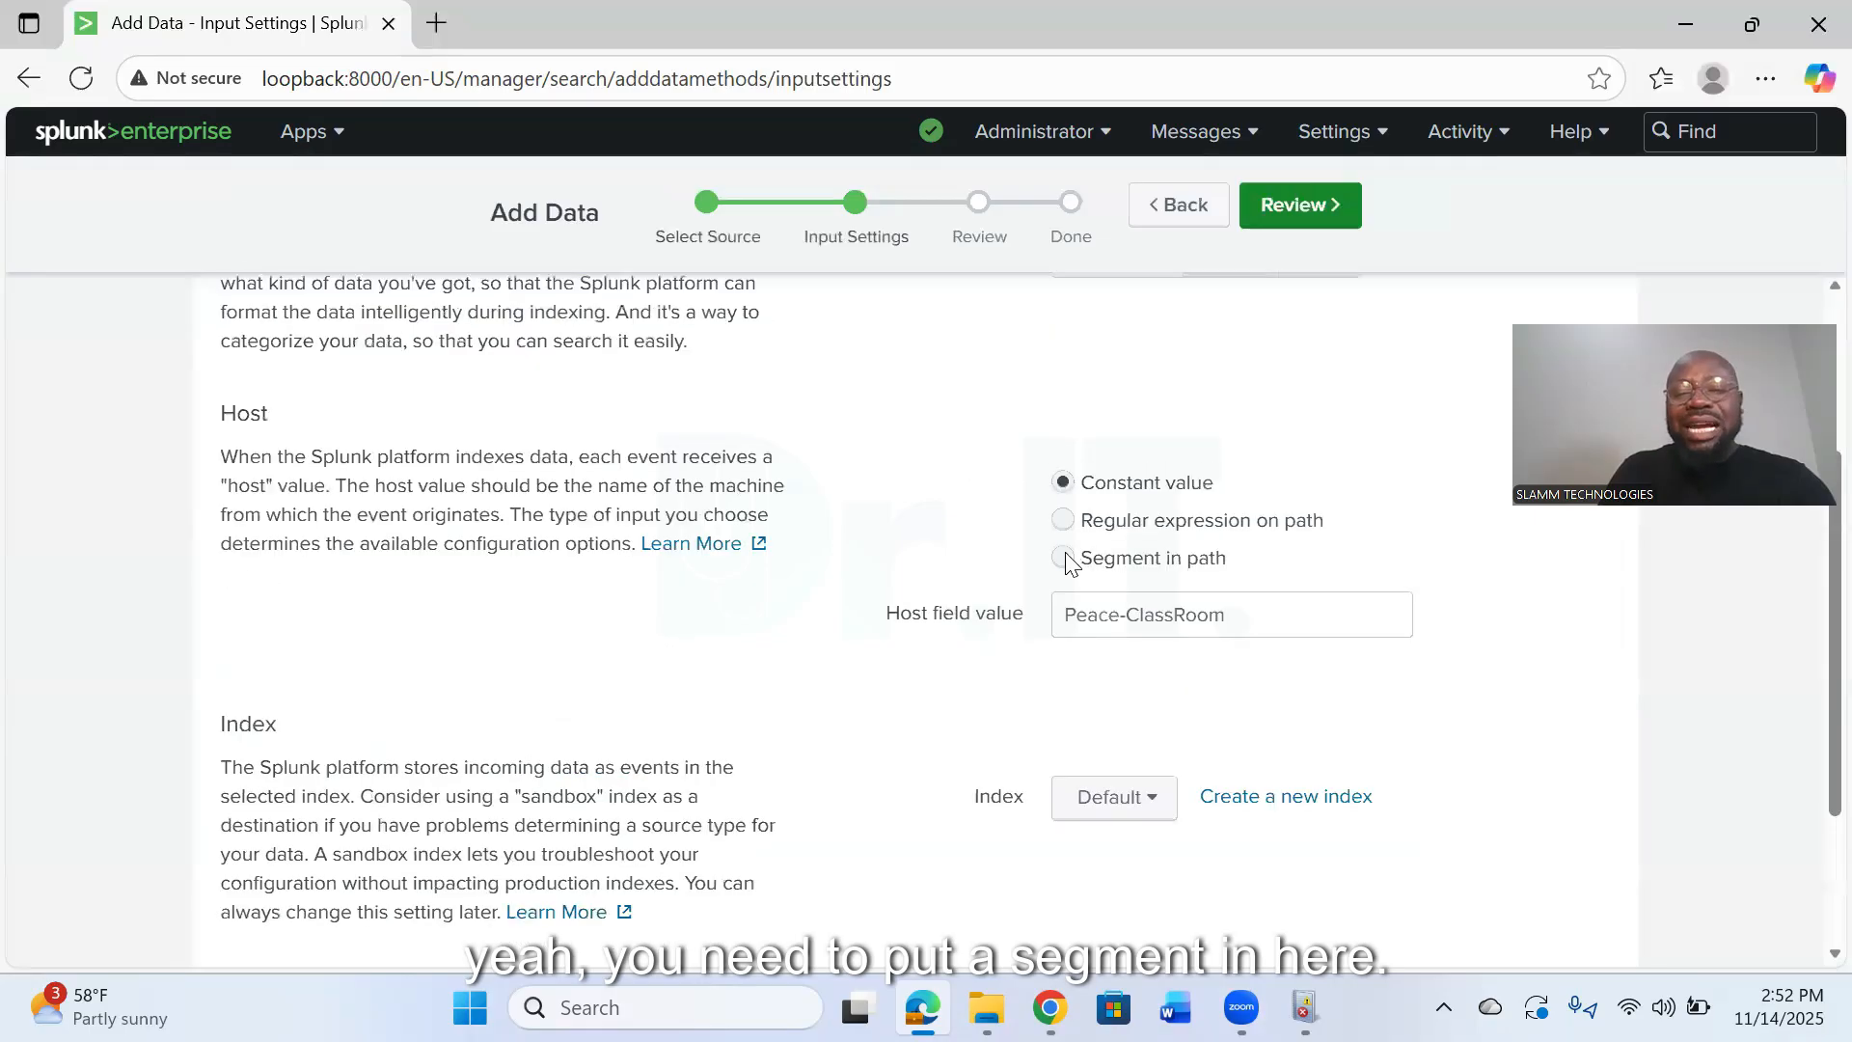
- Set the host to use a regular expression on path, with the expression \\(.*)\/
left_click(1064, 559)
left_click(1095, 632)
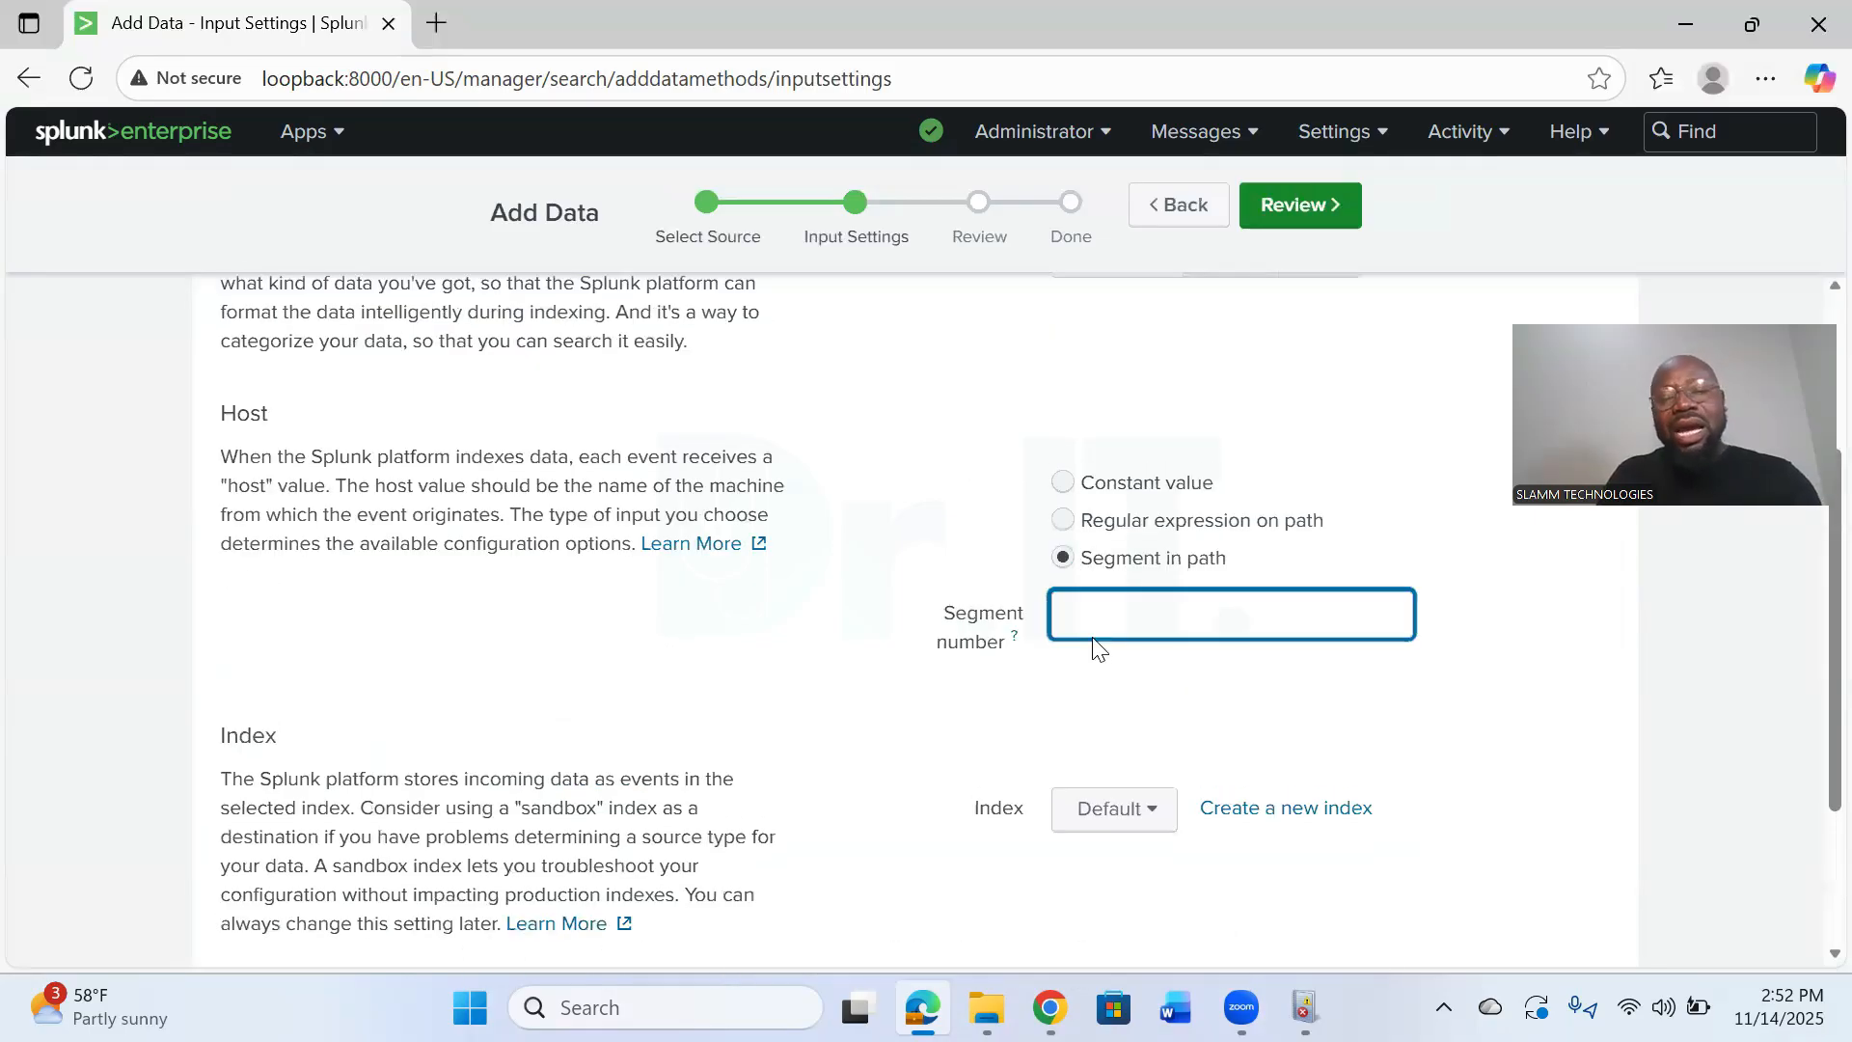
left_click(1064, 522)
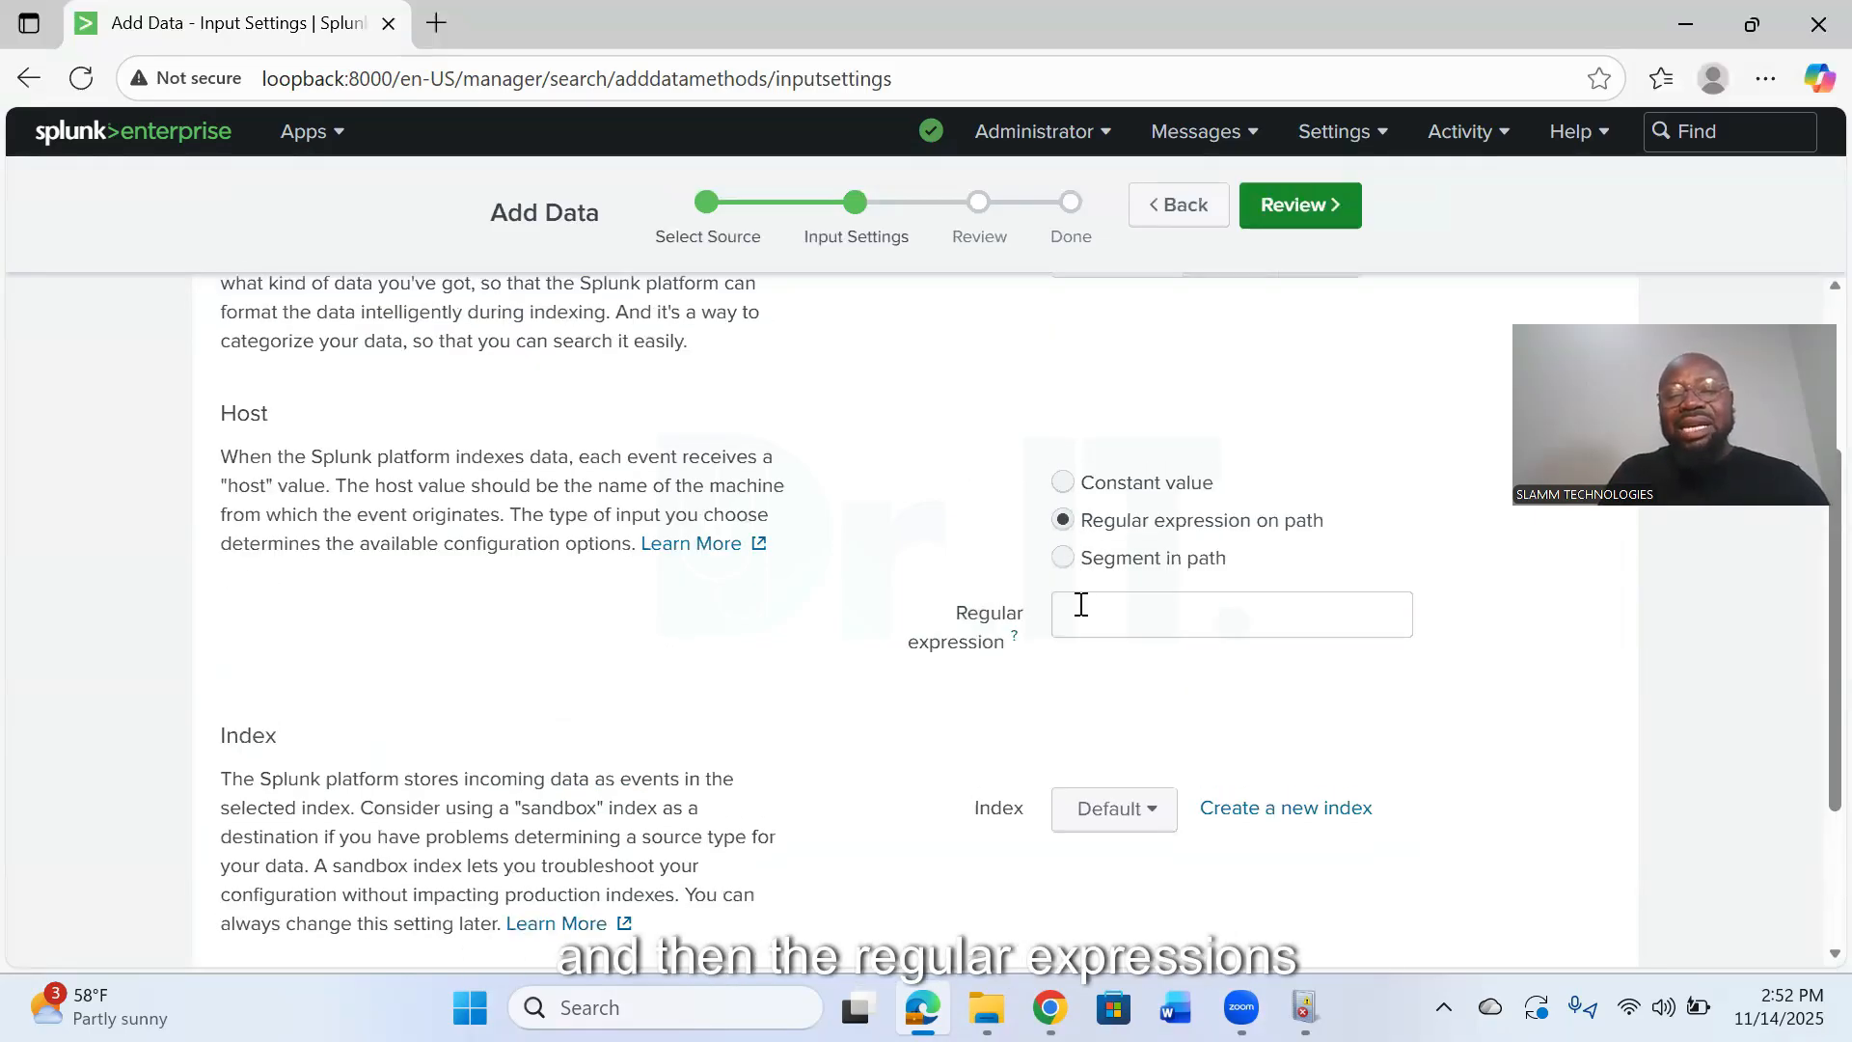
left_click(1109, 627)
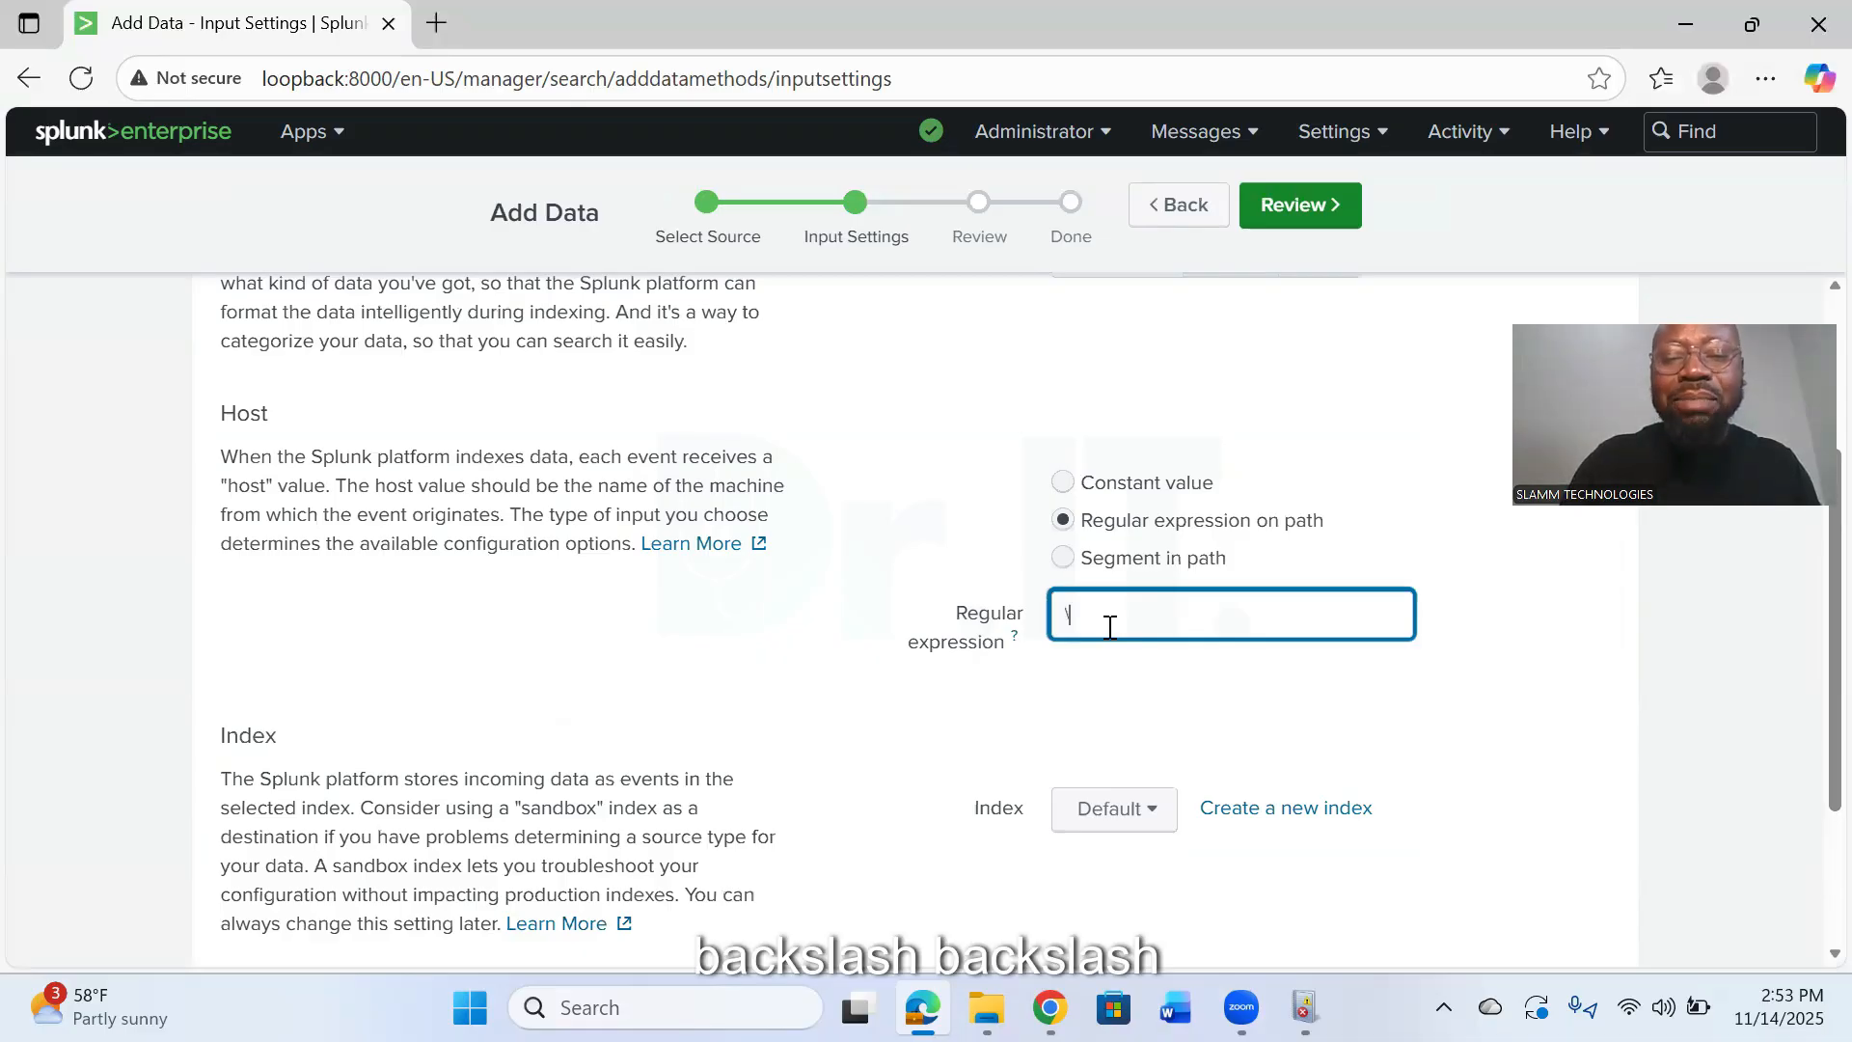
type("\\(.*)\\\\")
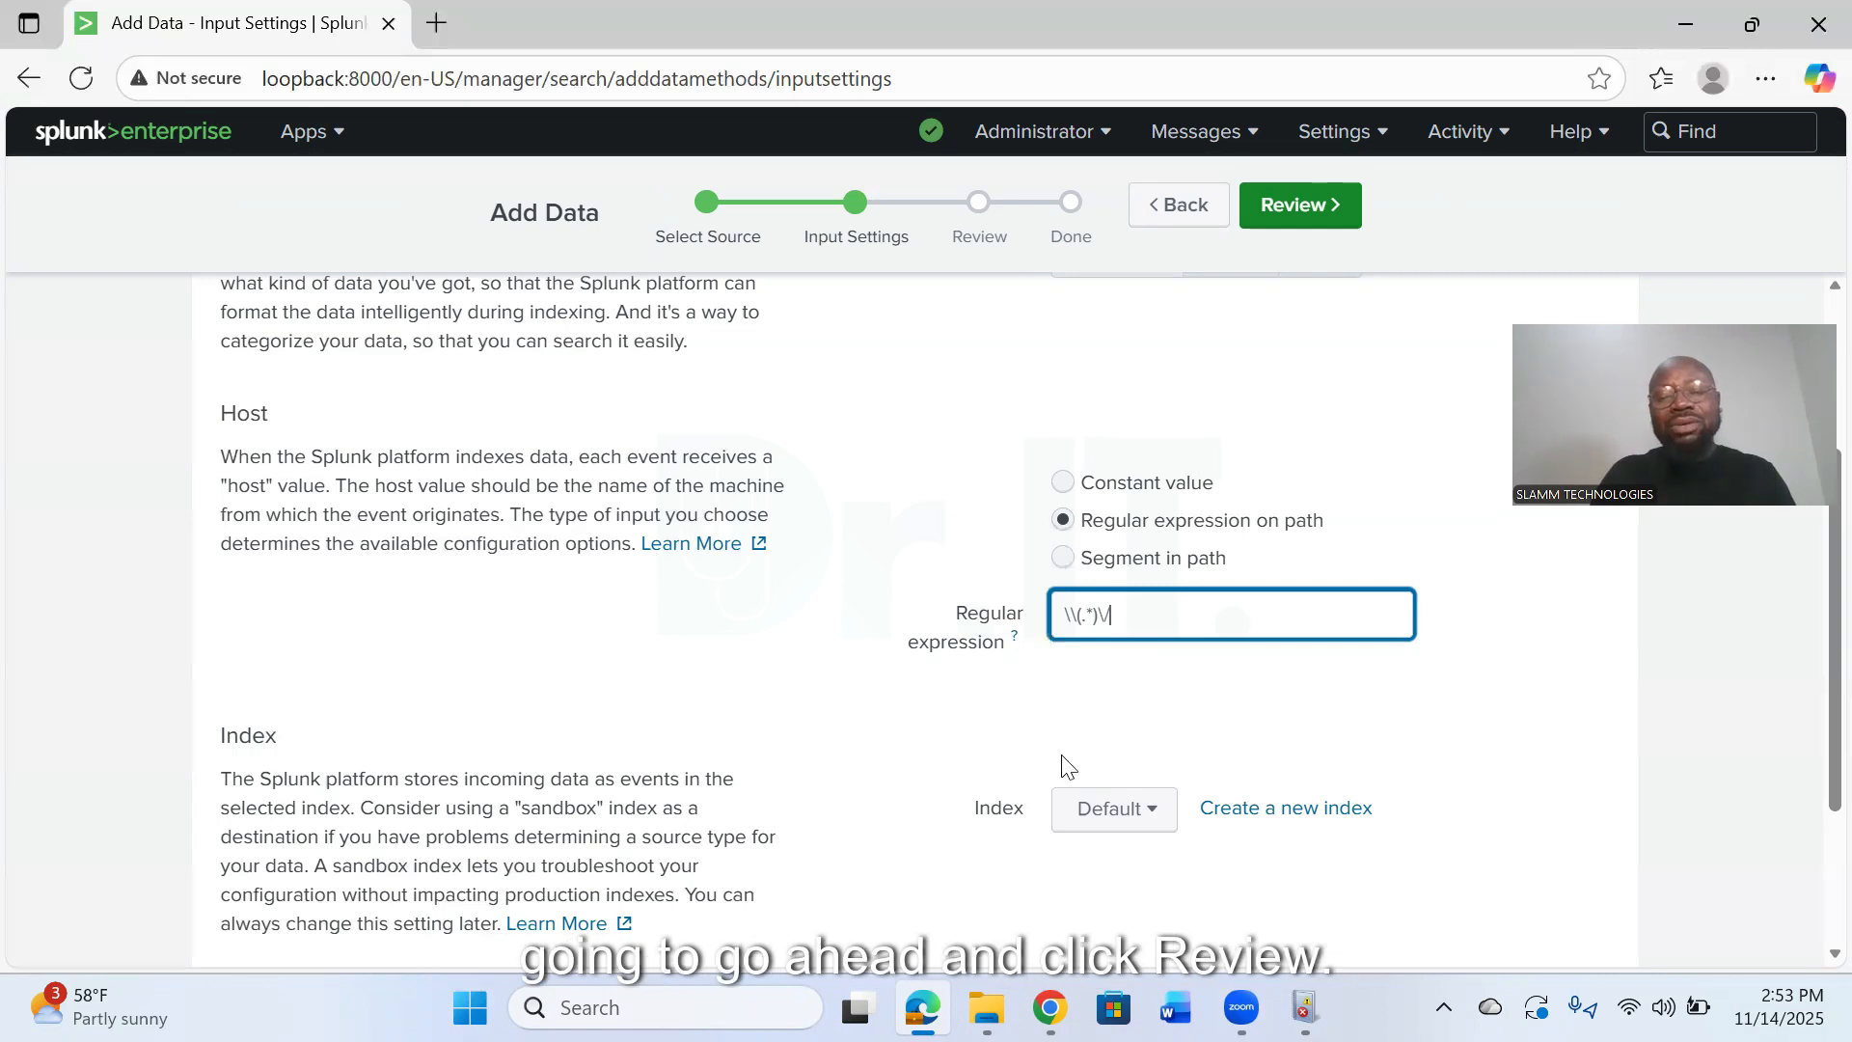
- Review and submit the tutorialdata.zip upload, and start searching the uploaded data
scroll(1051, 767, "down", 3)
left_click(1323, 204)
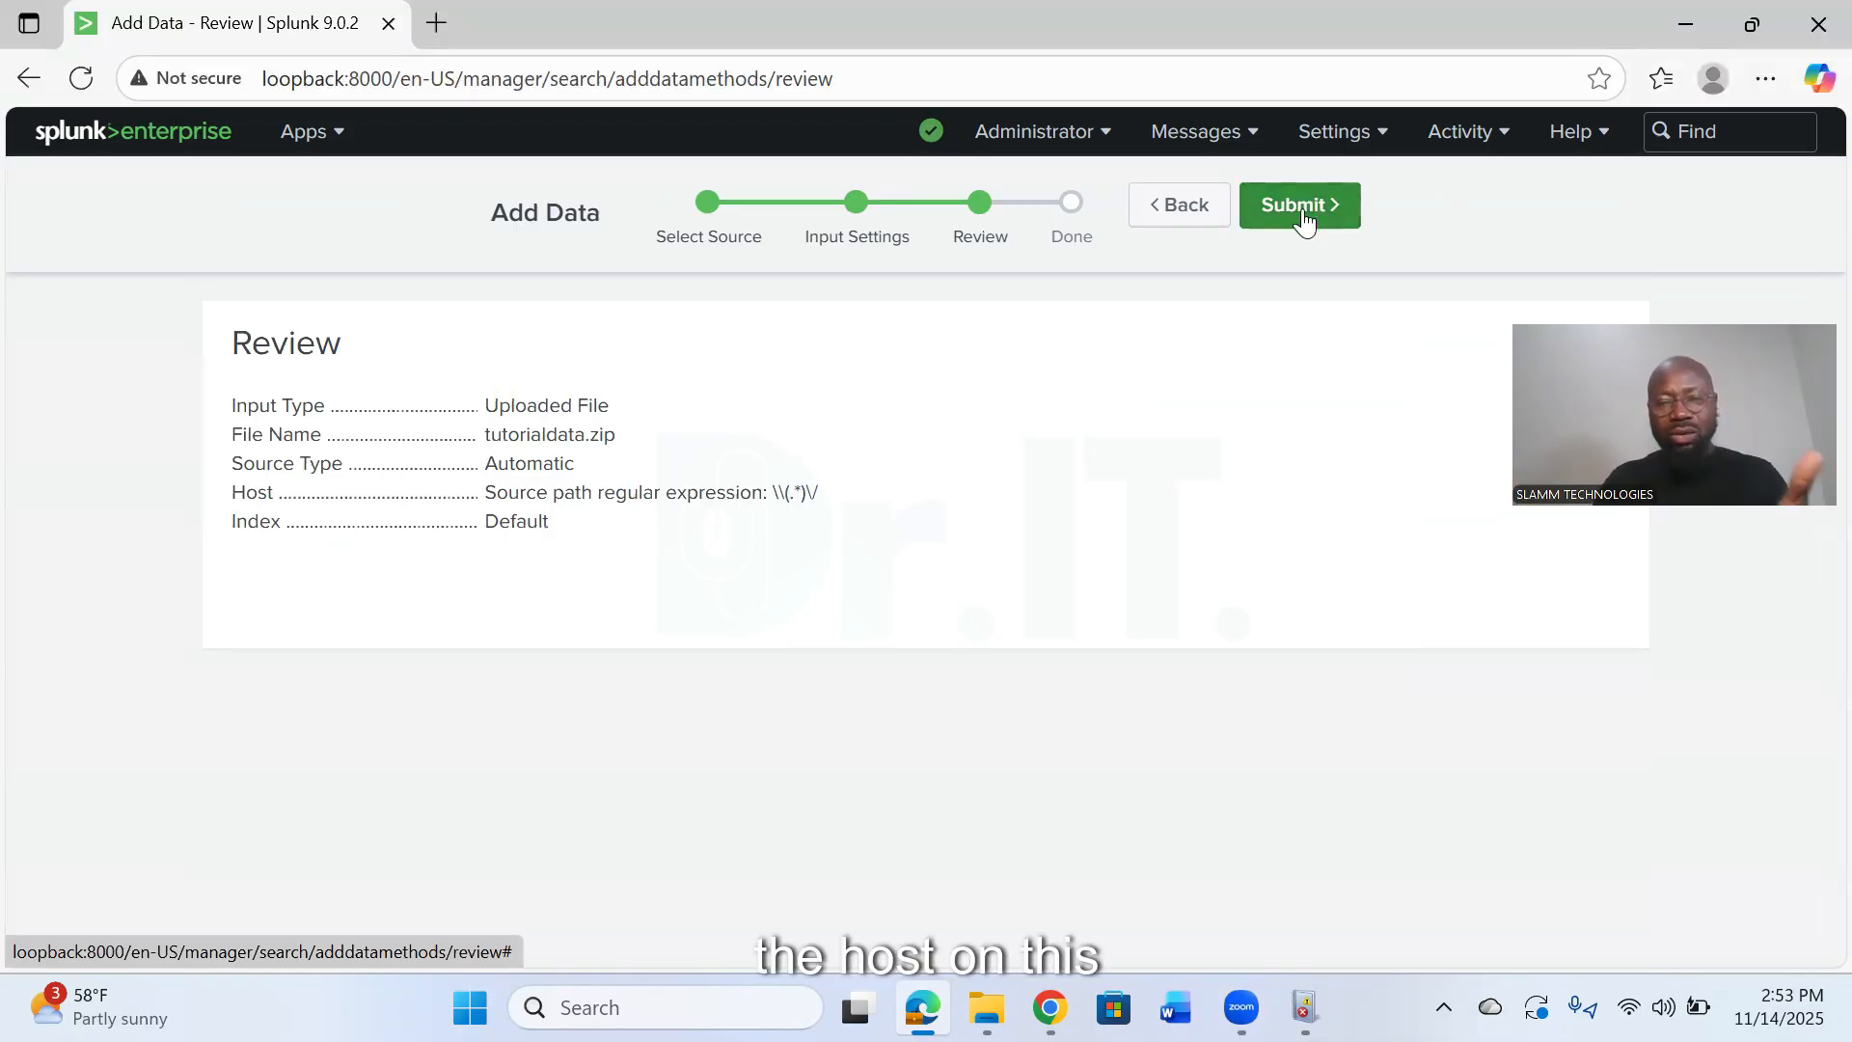
left_click(1318, 212)
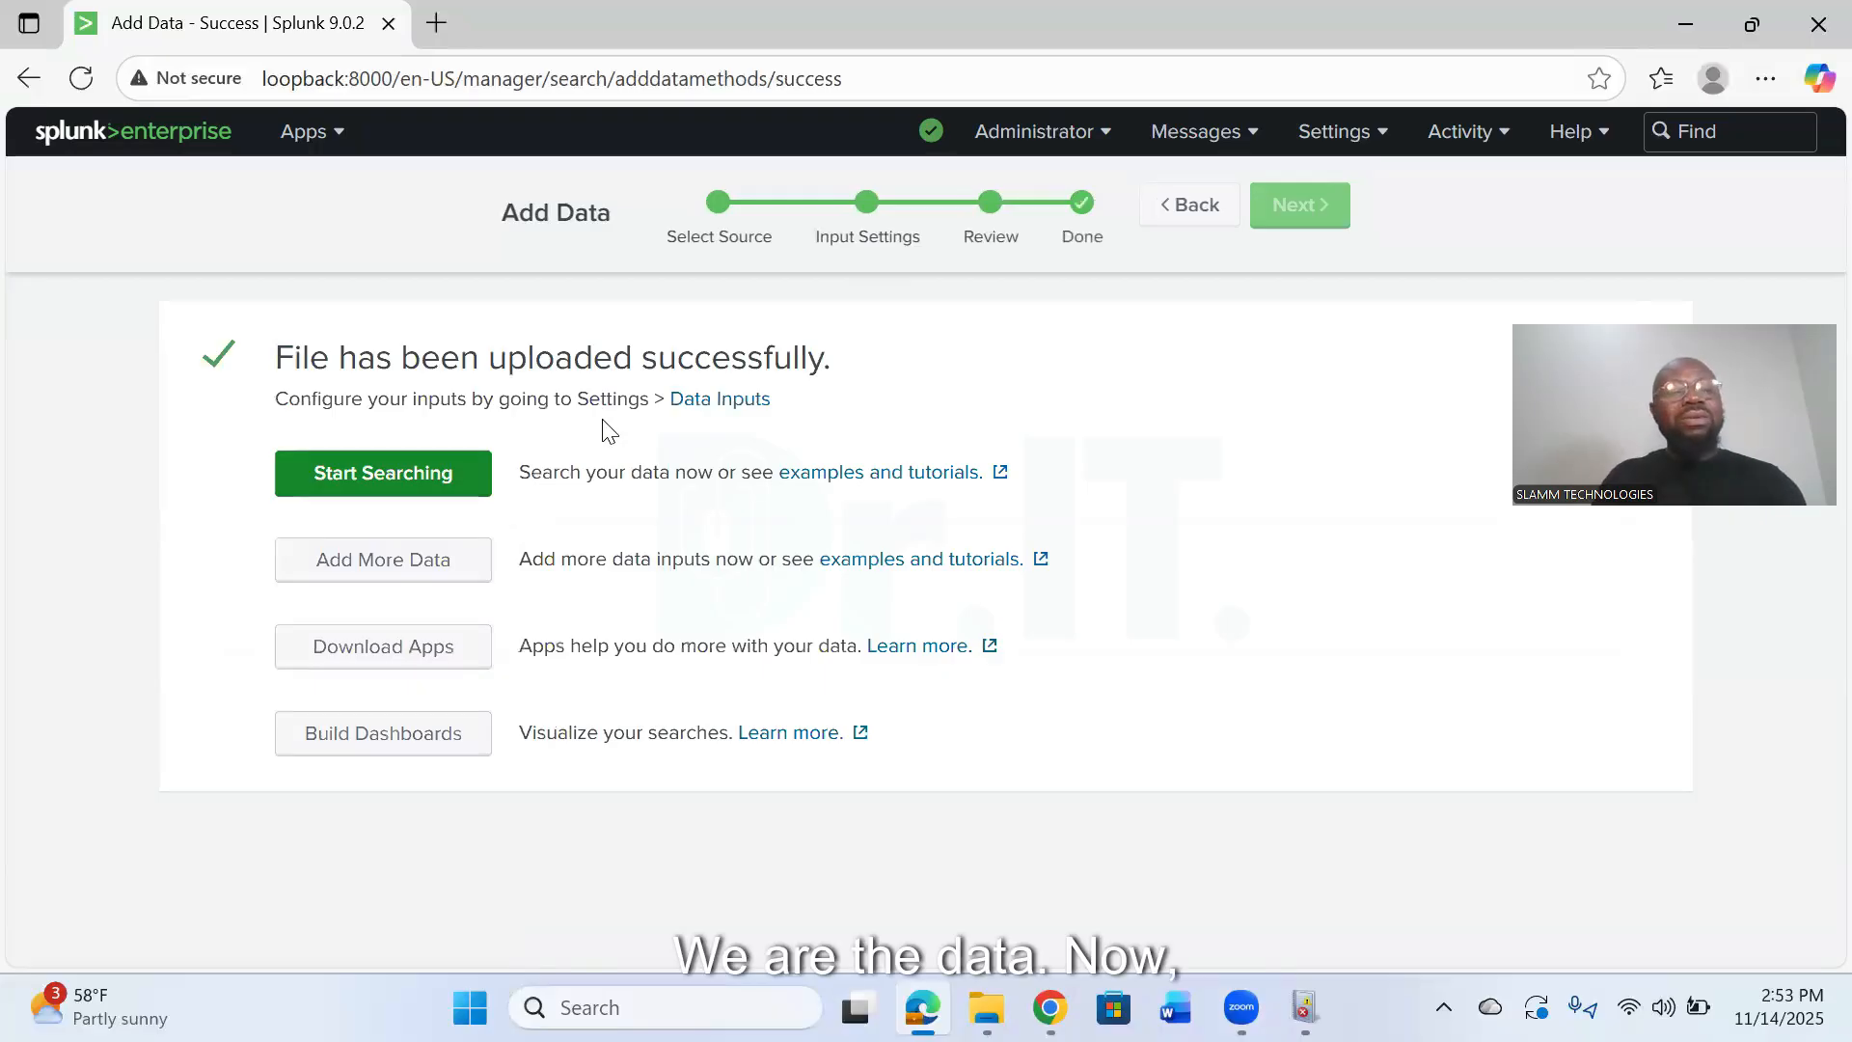
left_click(383, 477)
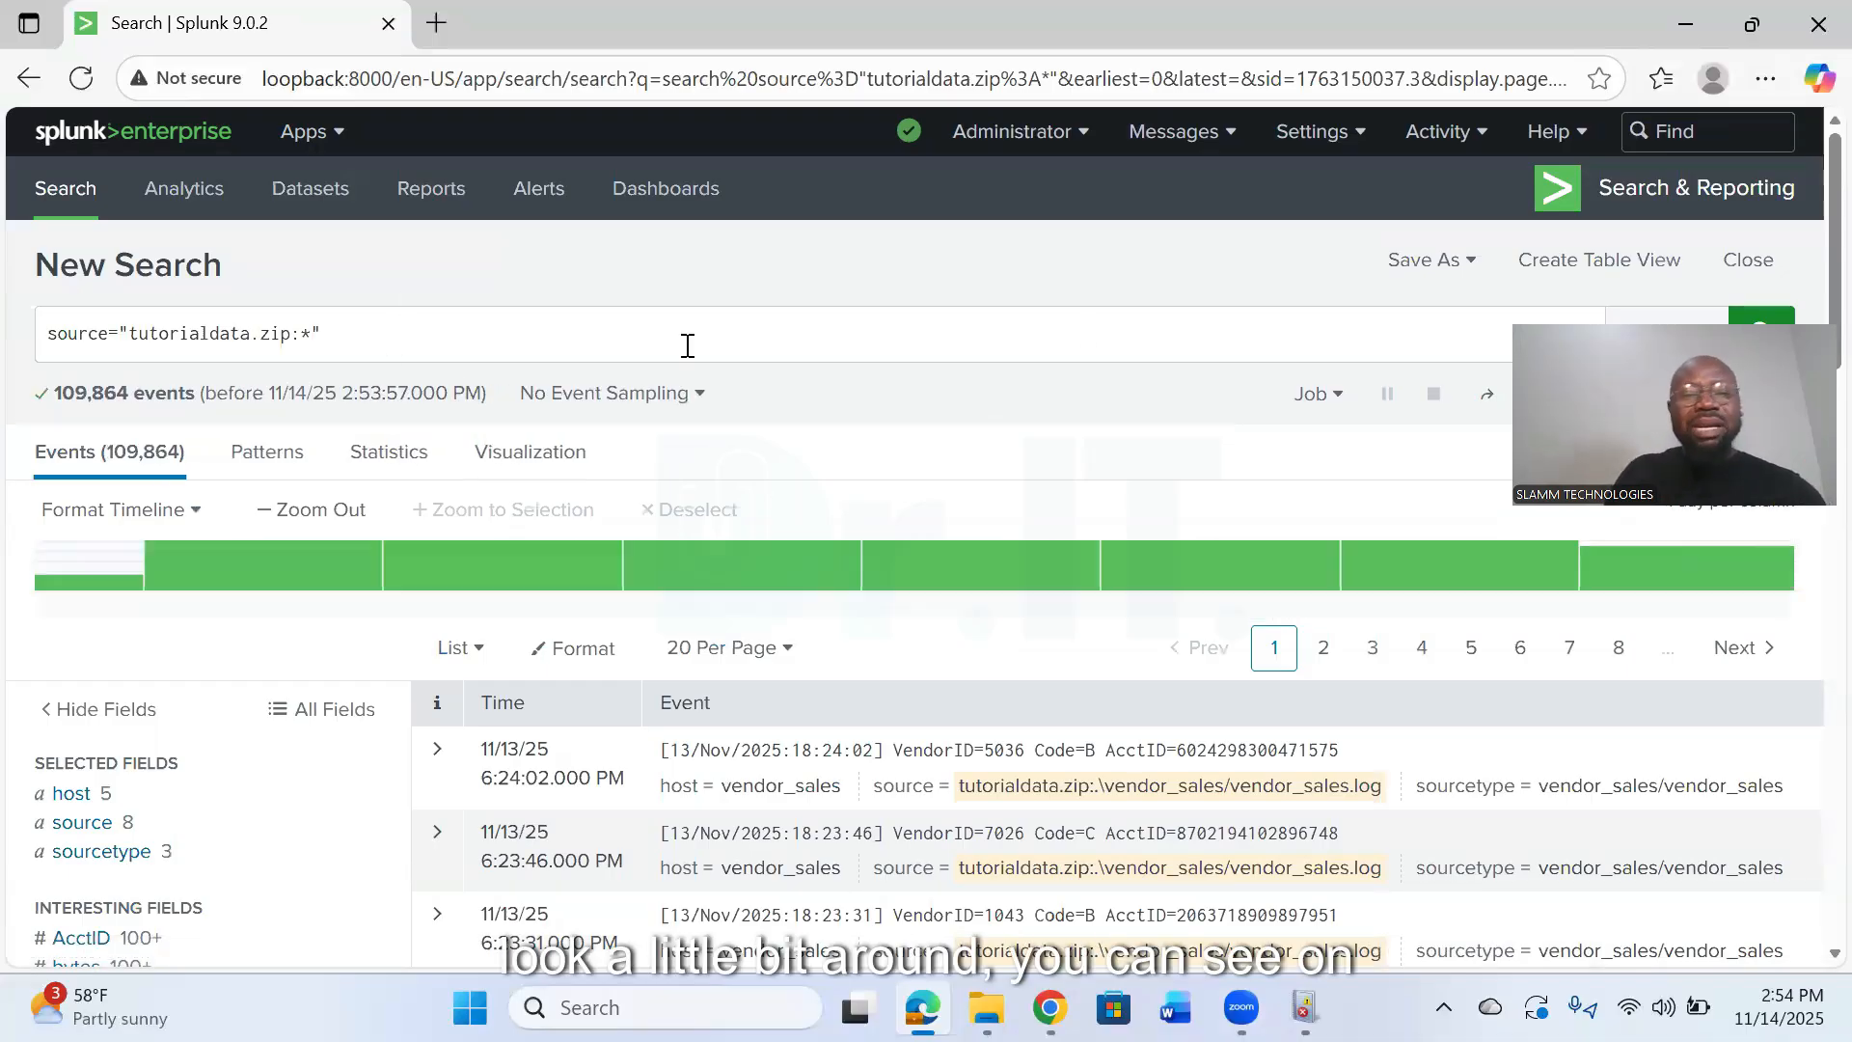
- Open the Search & Reporting app from the home page and examine the hosts, sources and sourcetypes in its data summary
left_click(132, 141)
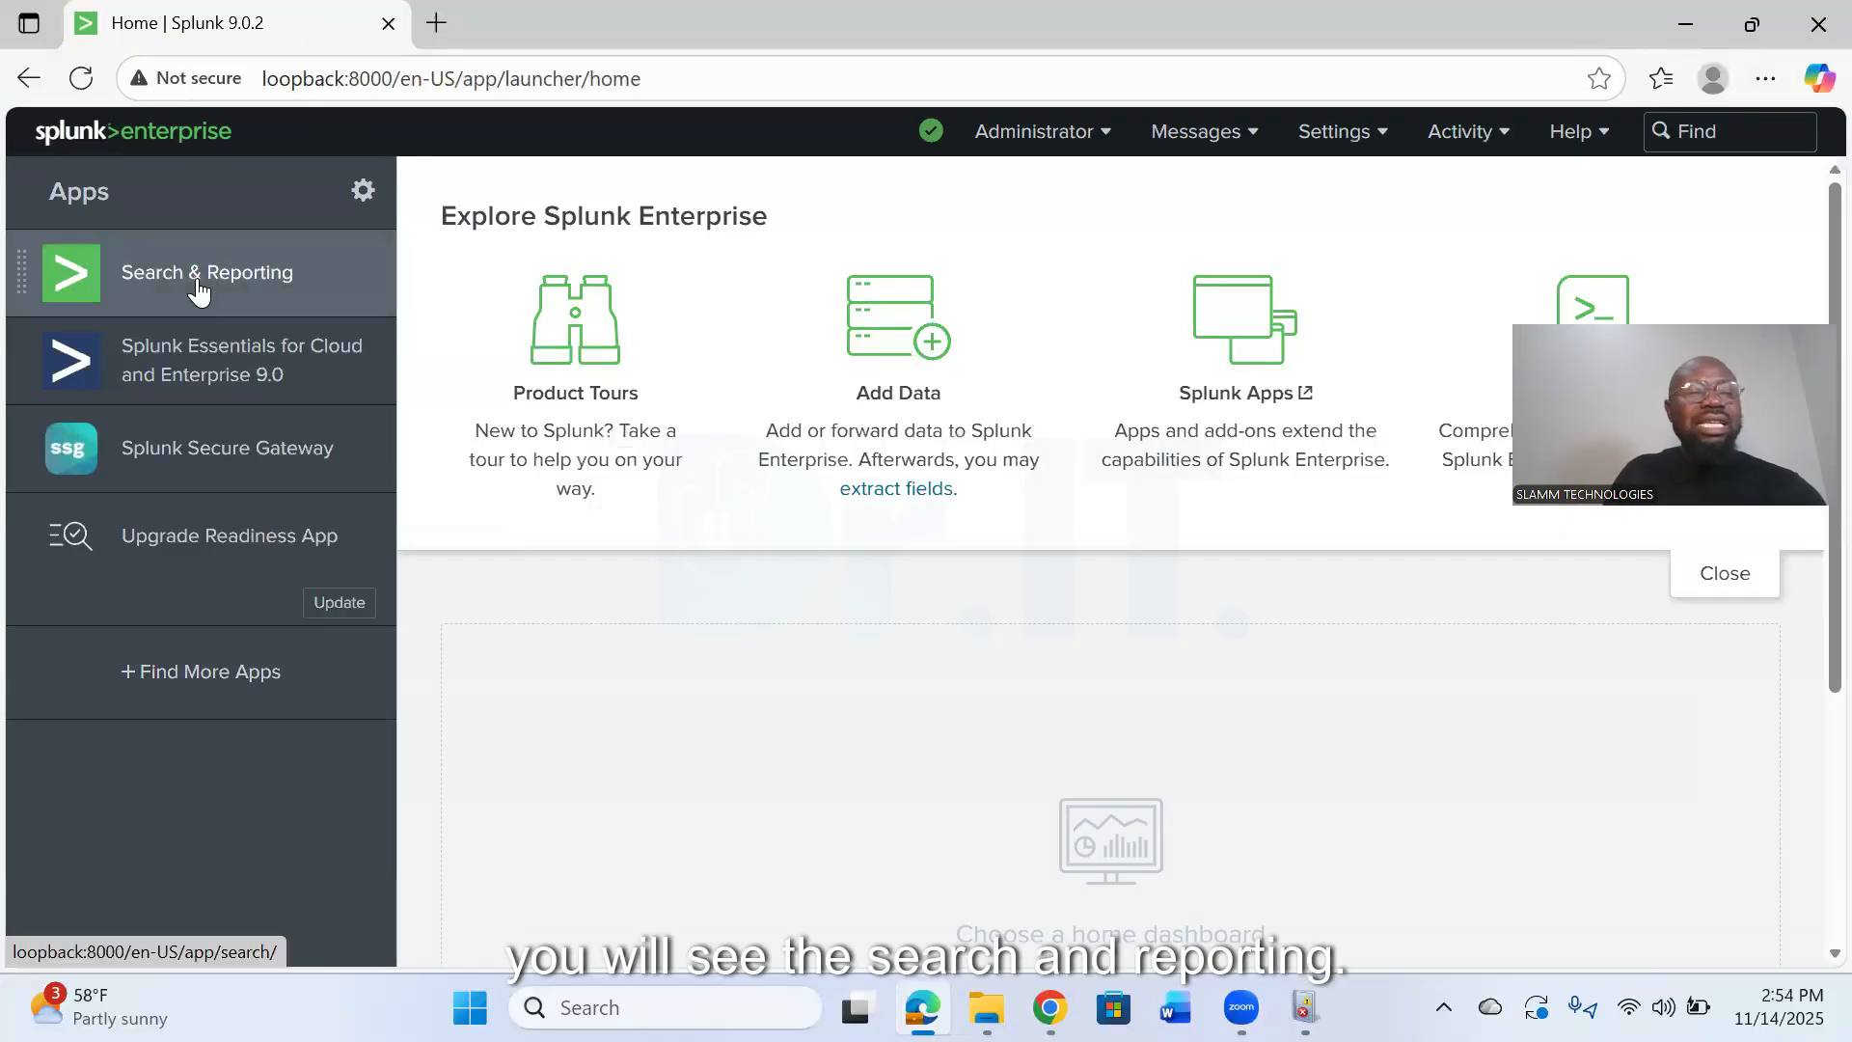
left_click(198, 278)
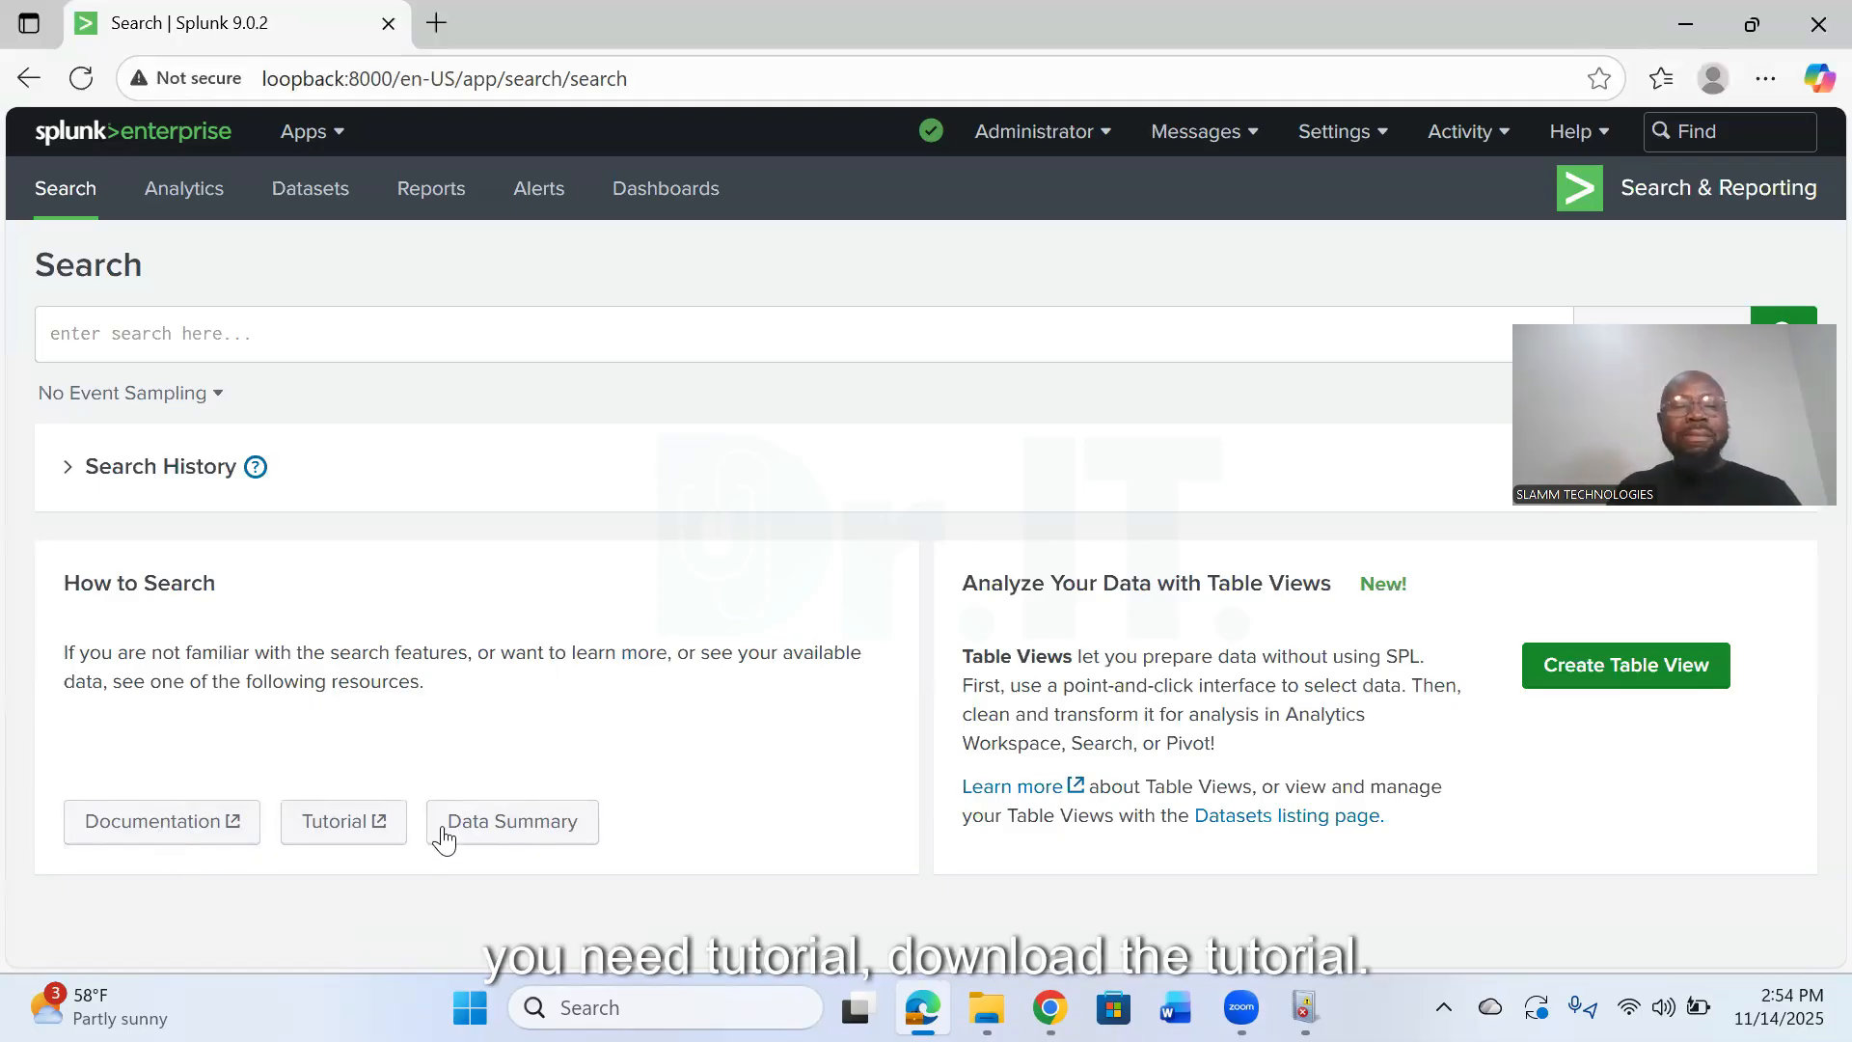
left_click(518, 821)
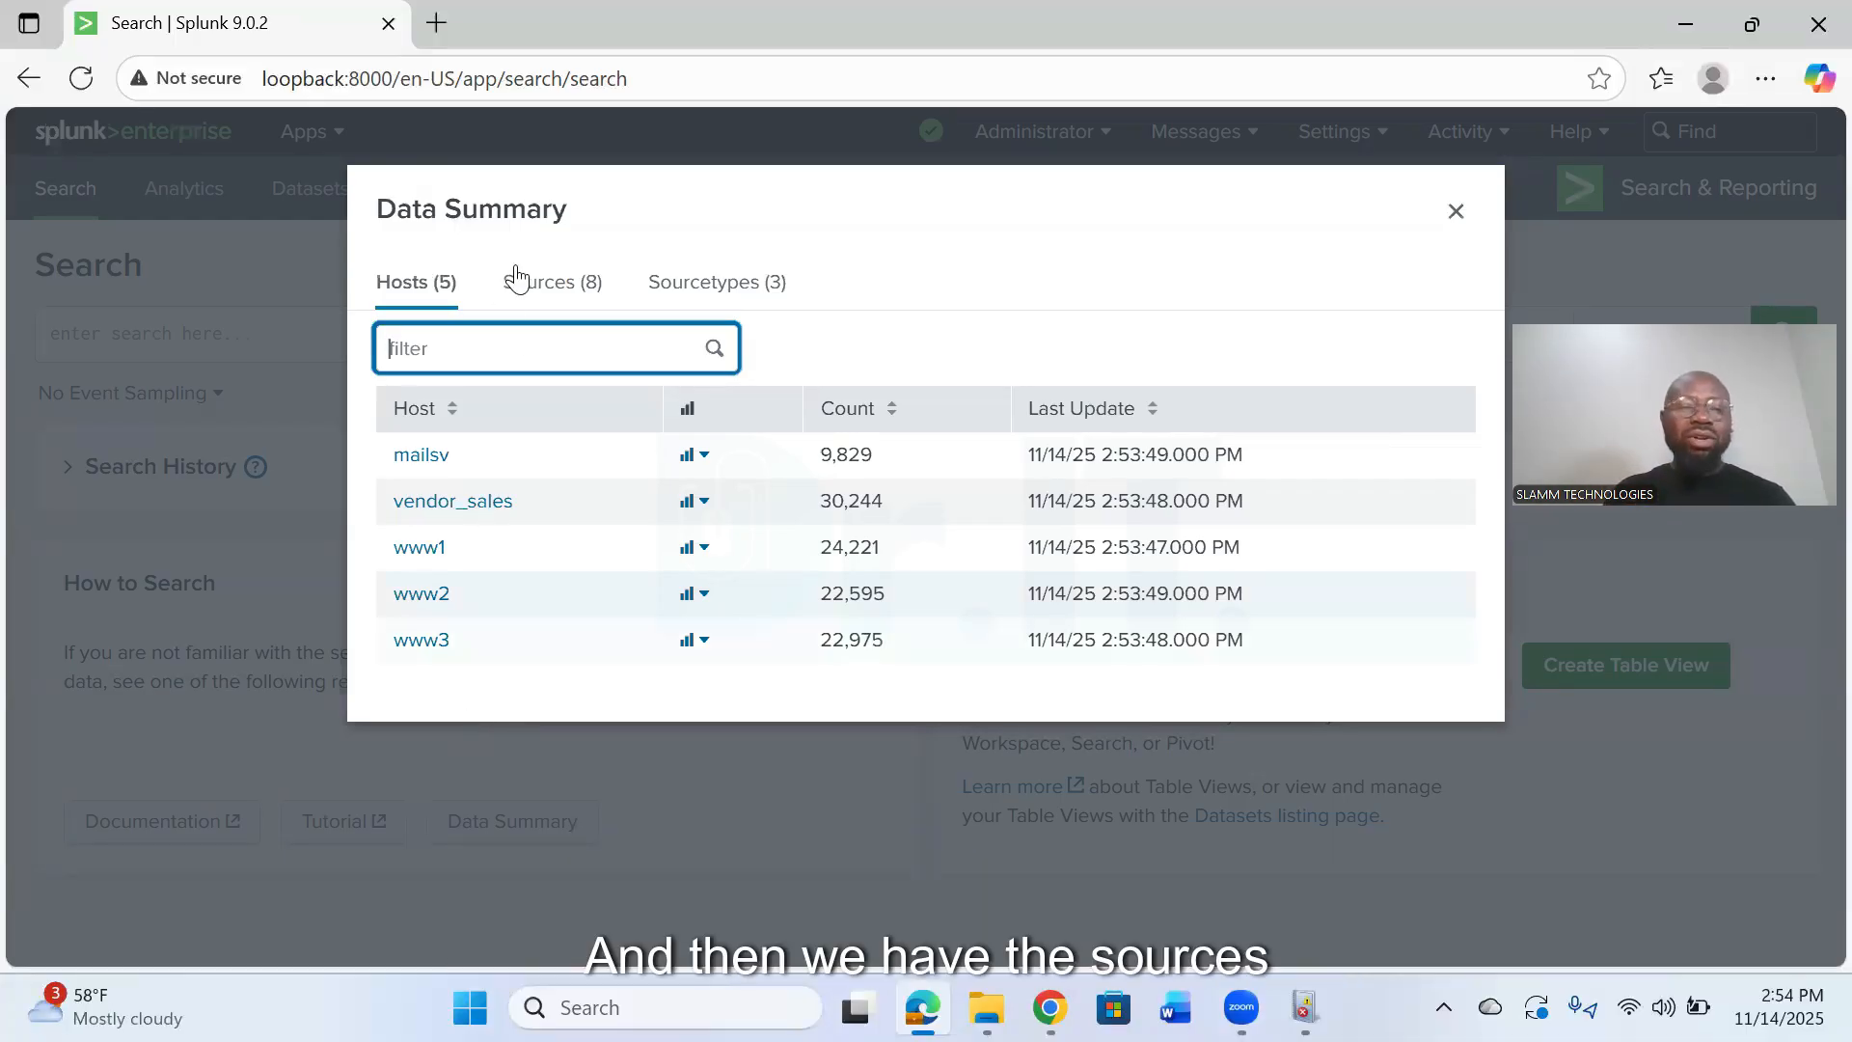
left_click(603, 279)
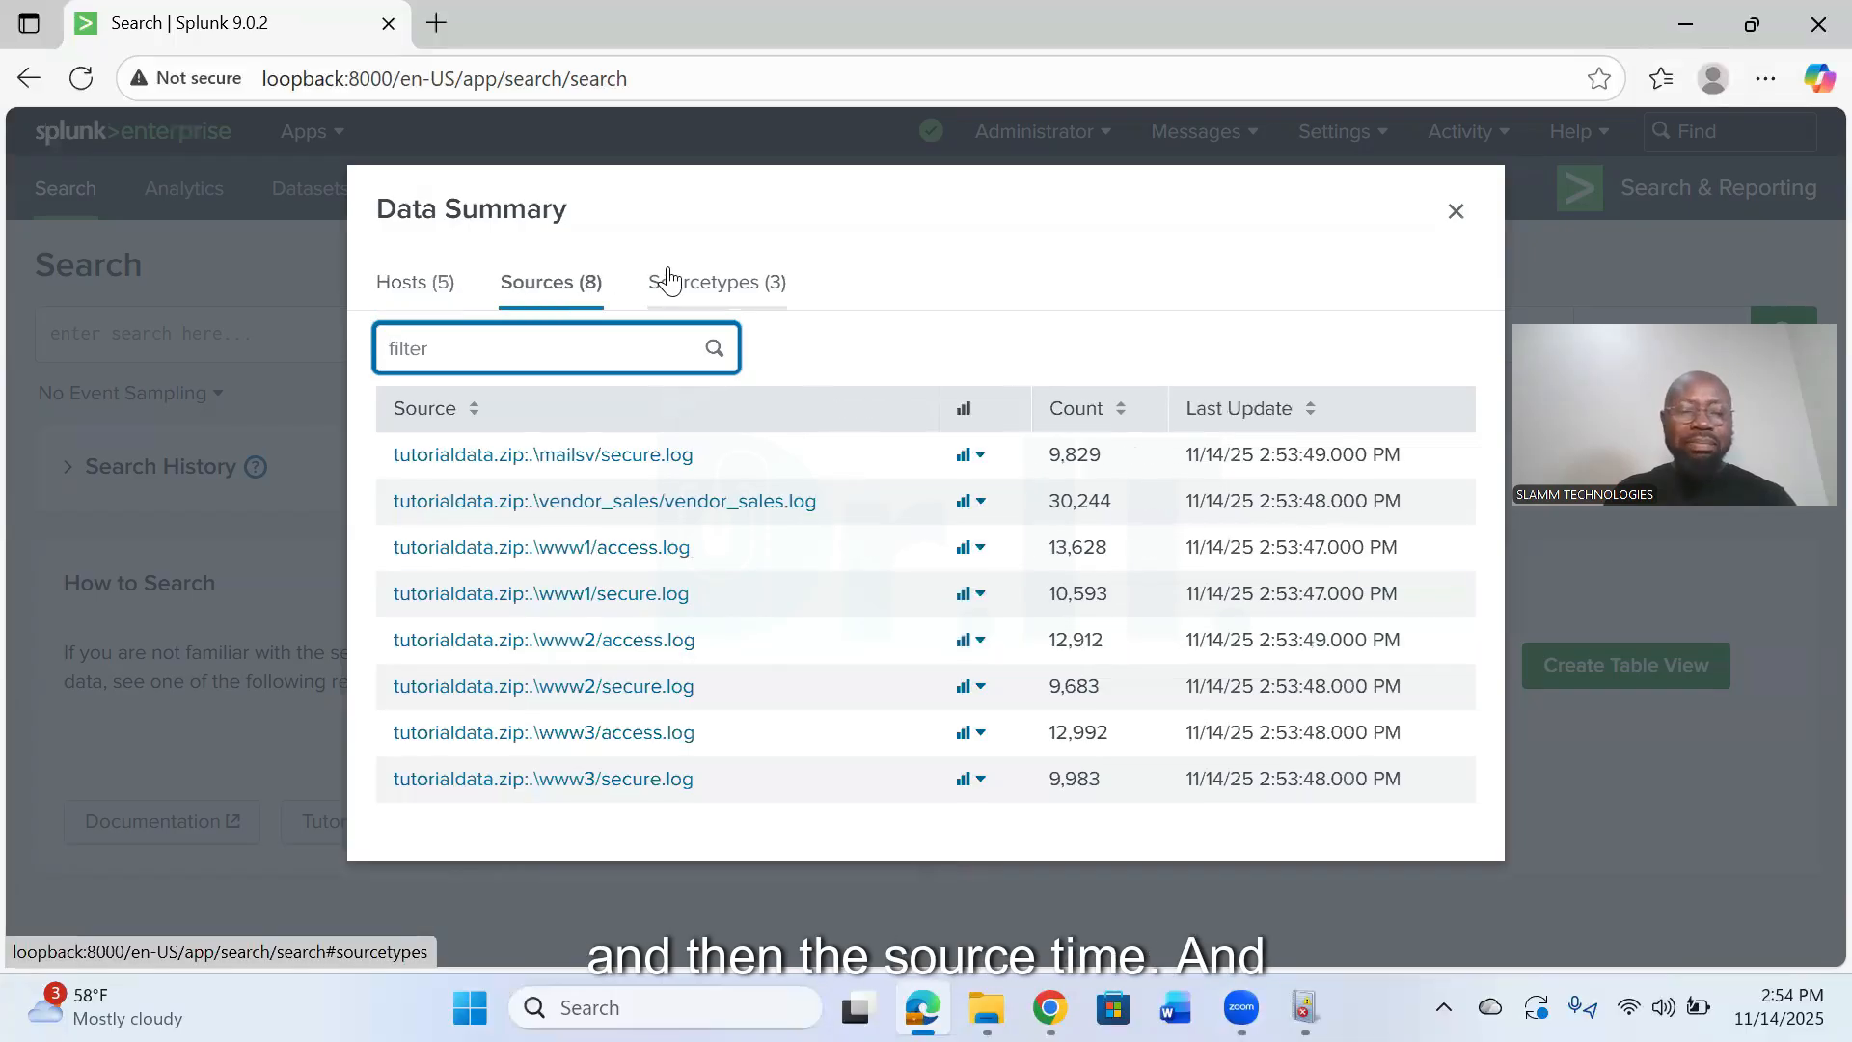
left_click(669, 280)
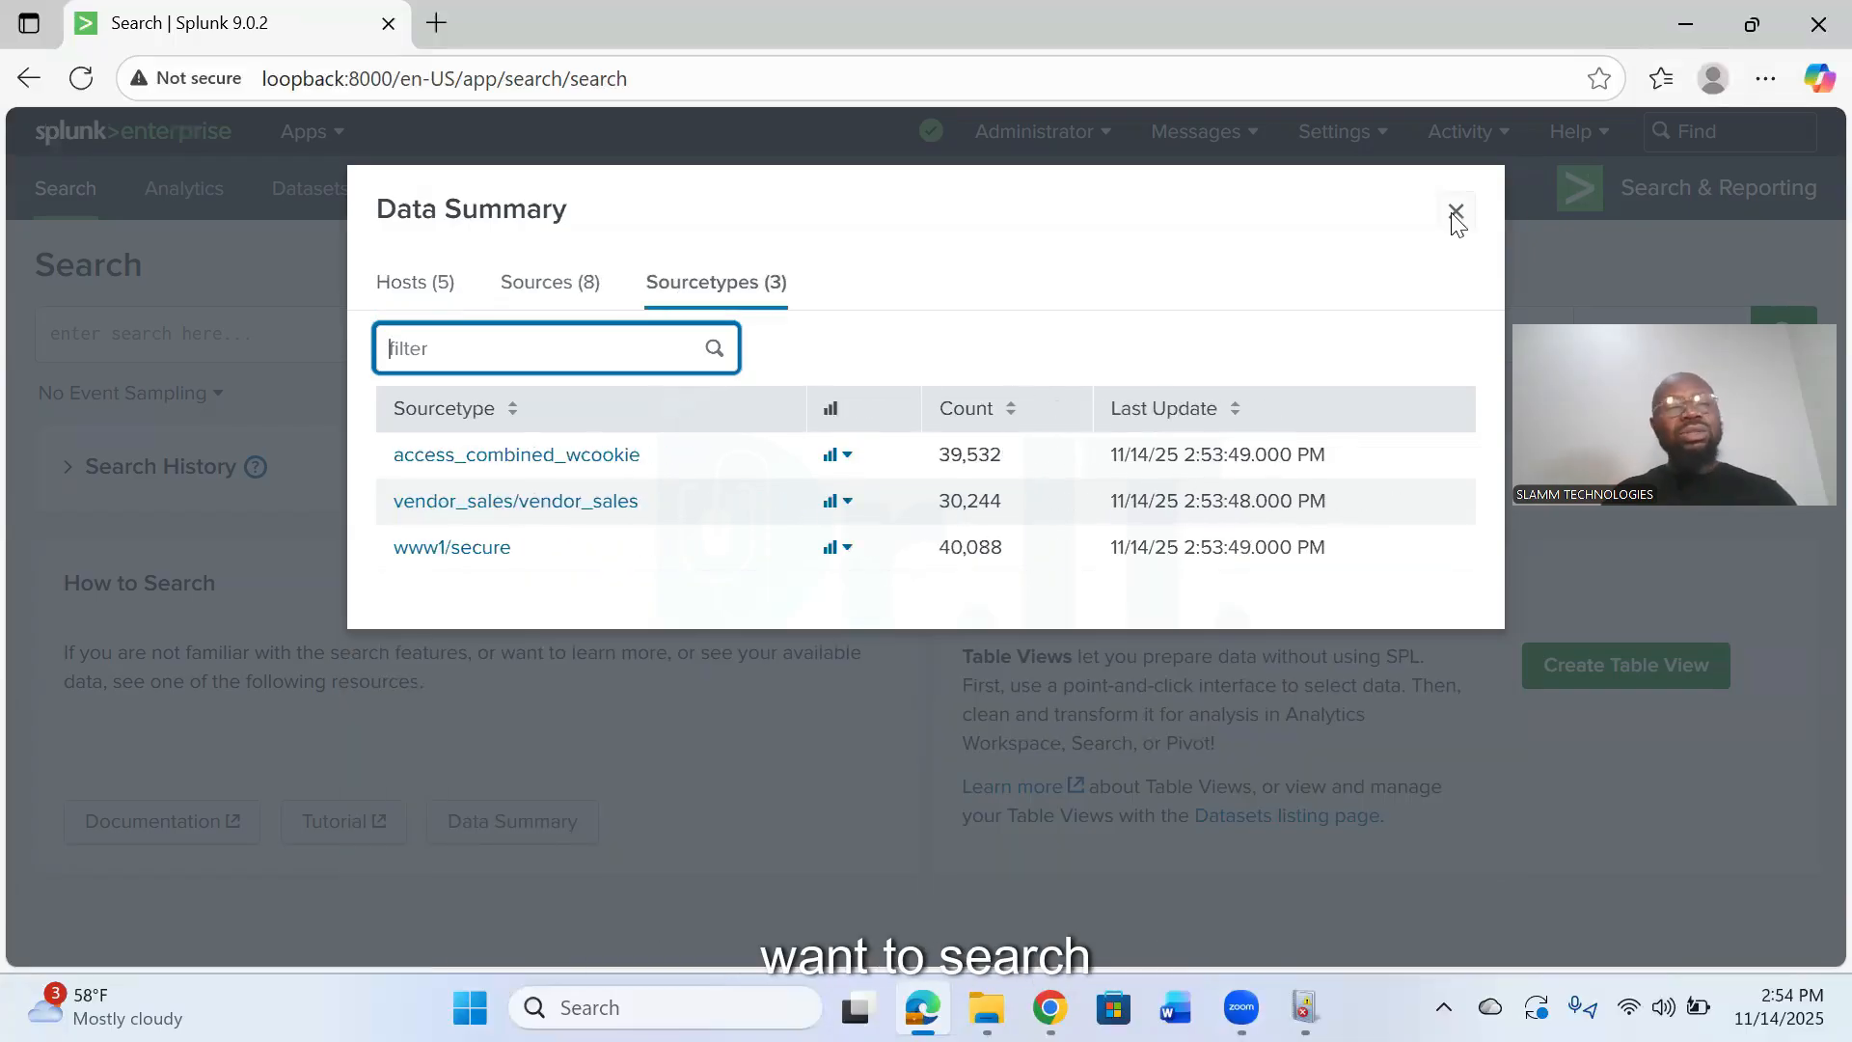
left_click(1456, 214)
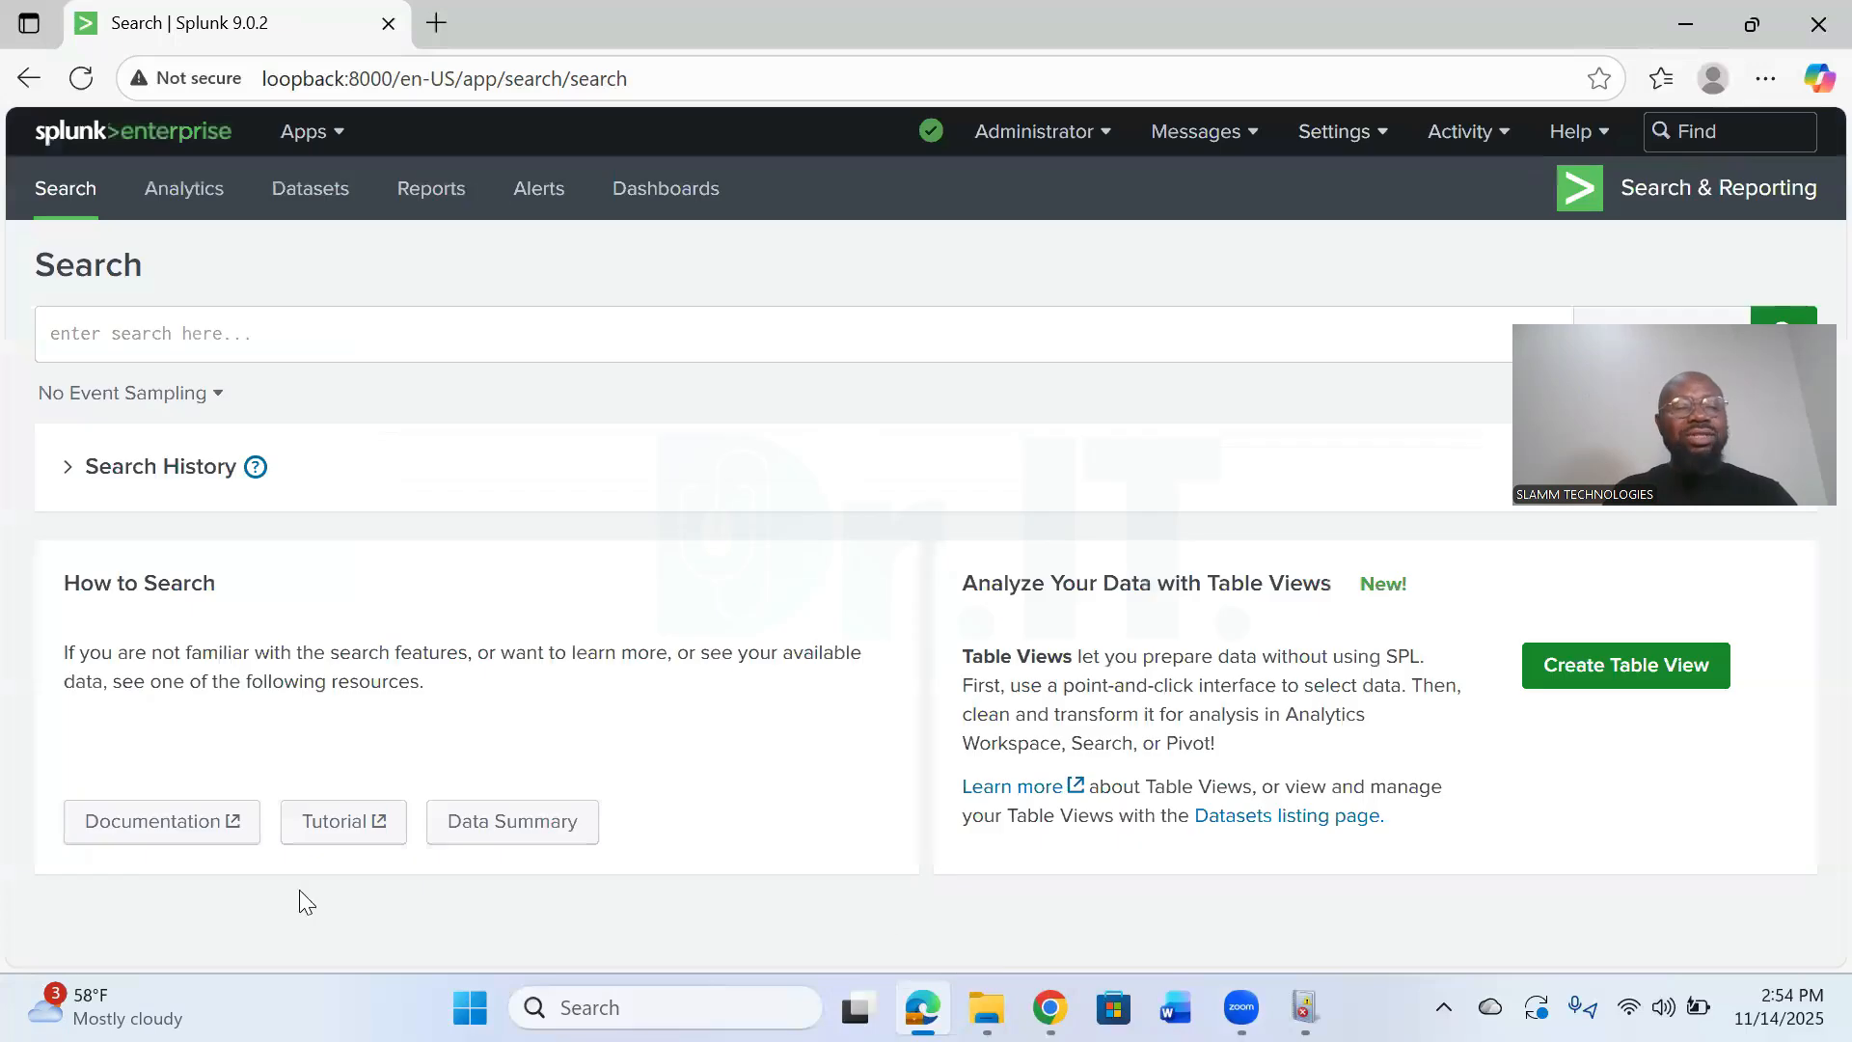
left_click(512, 828)
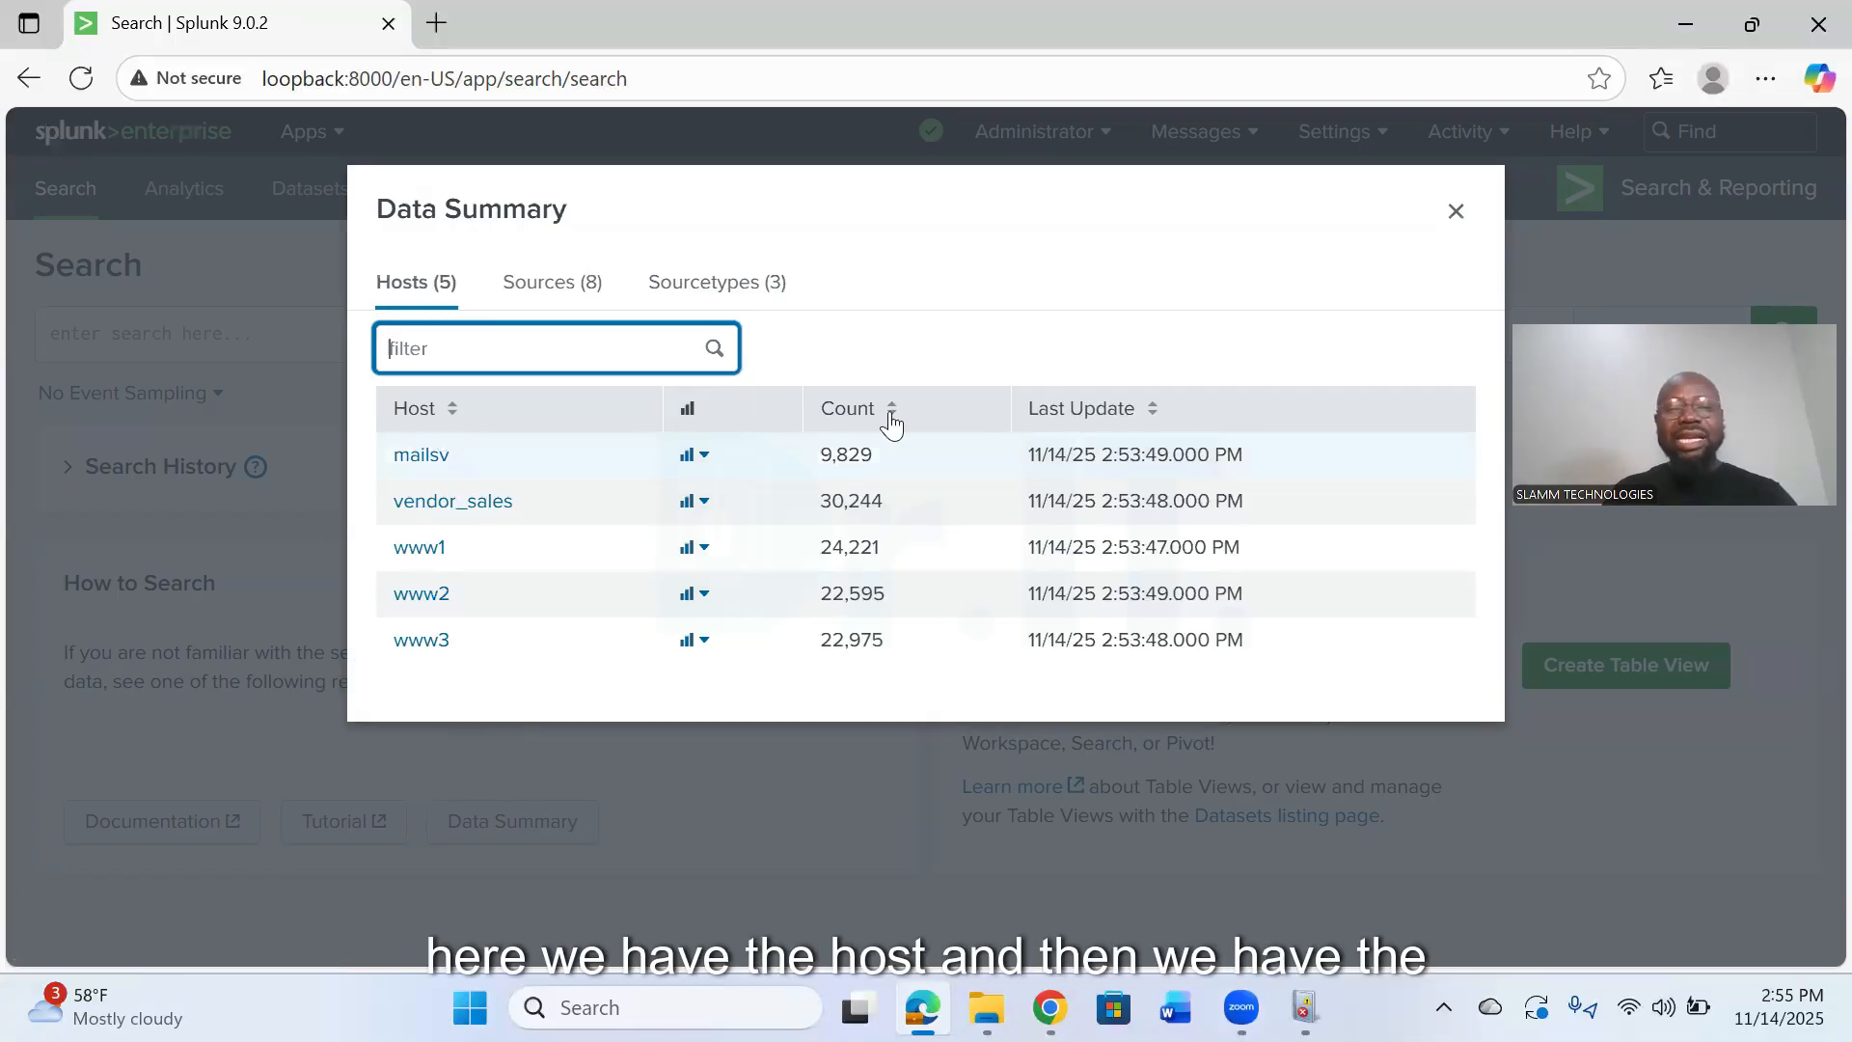
left_click(553, 280)
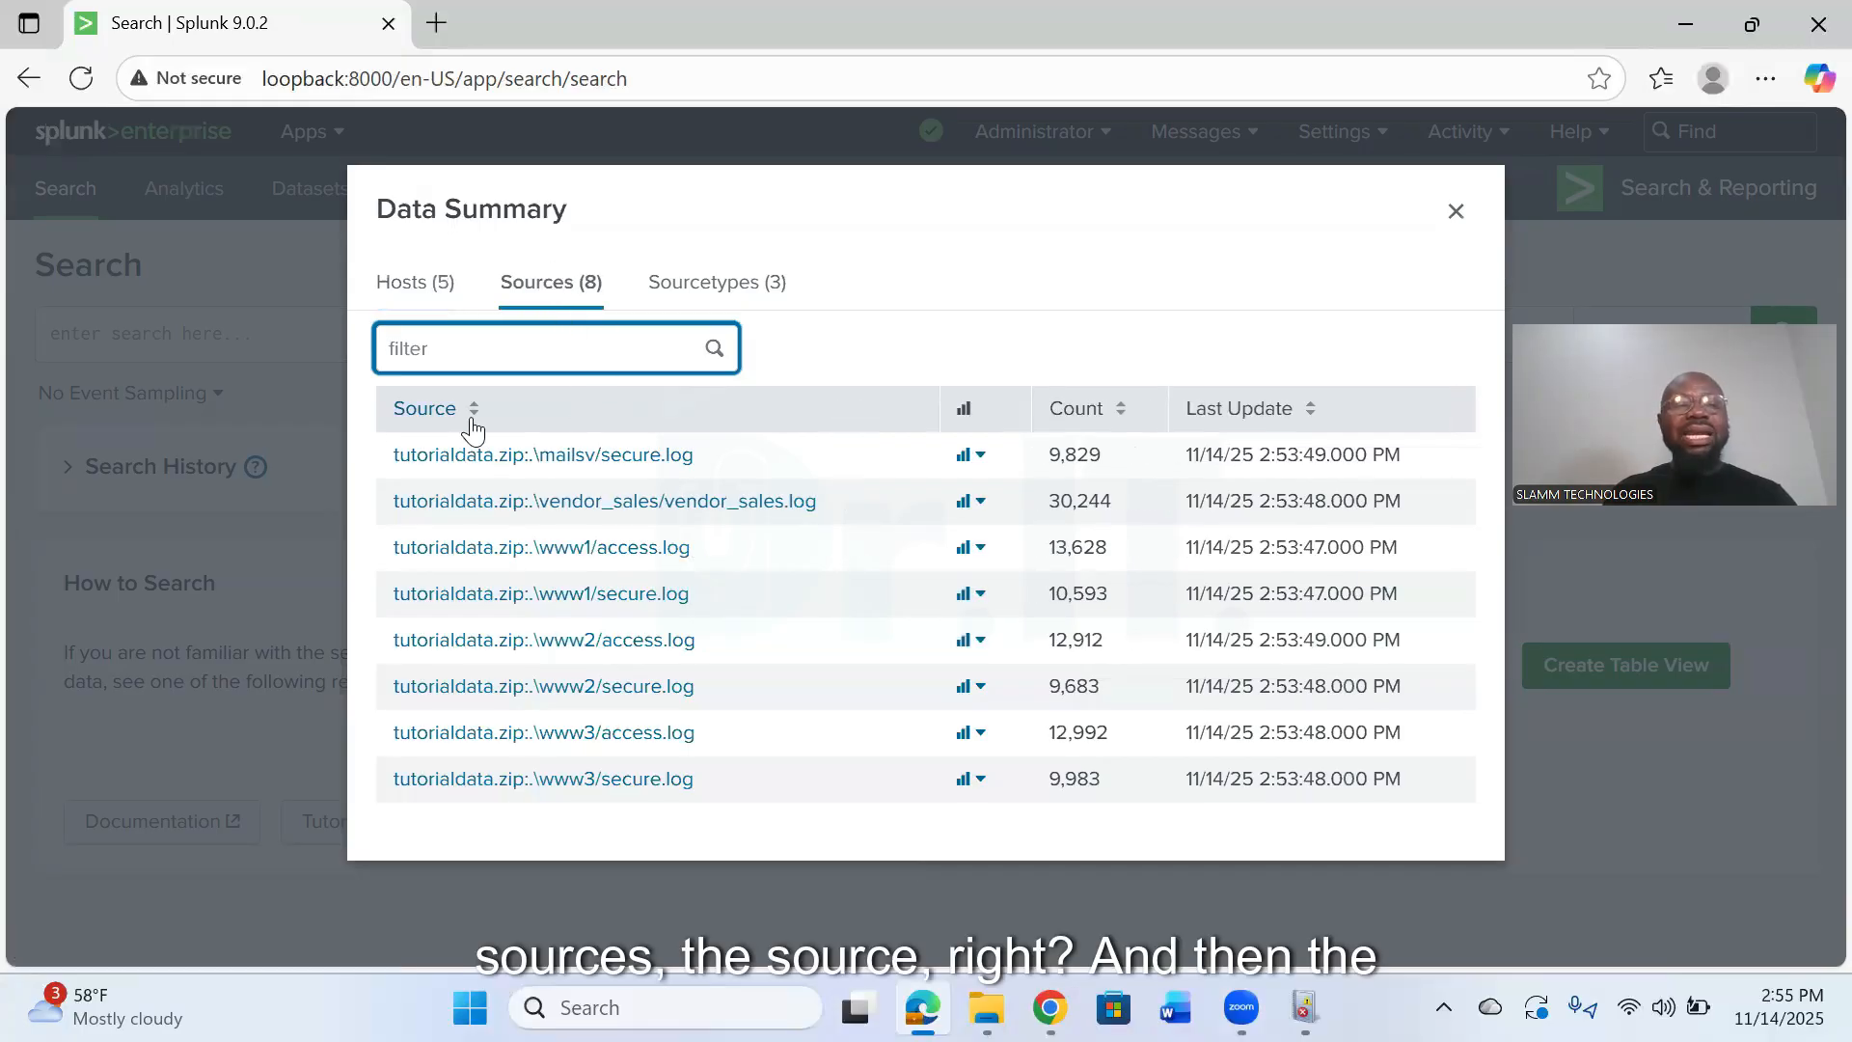
left_click(682, 284)
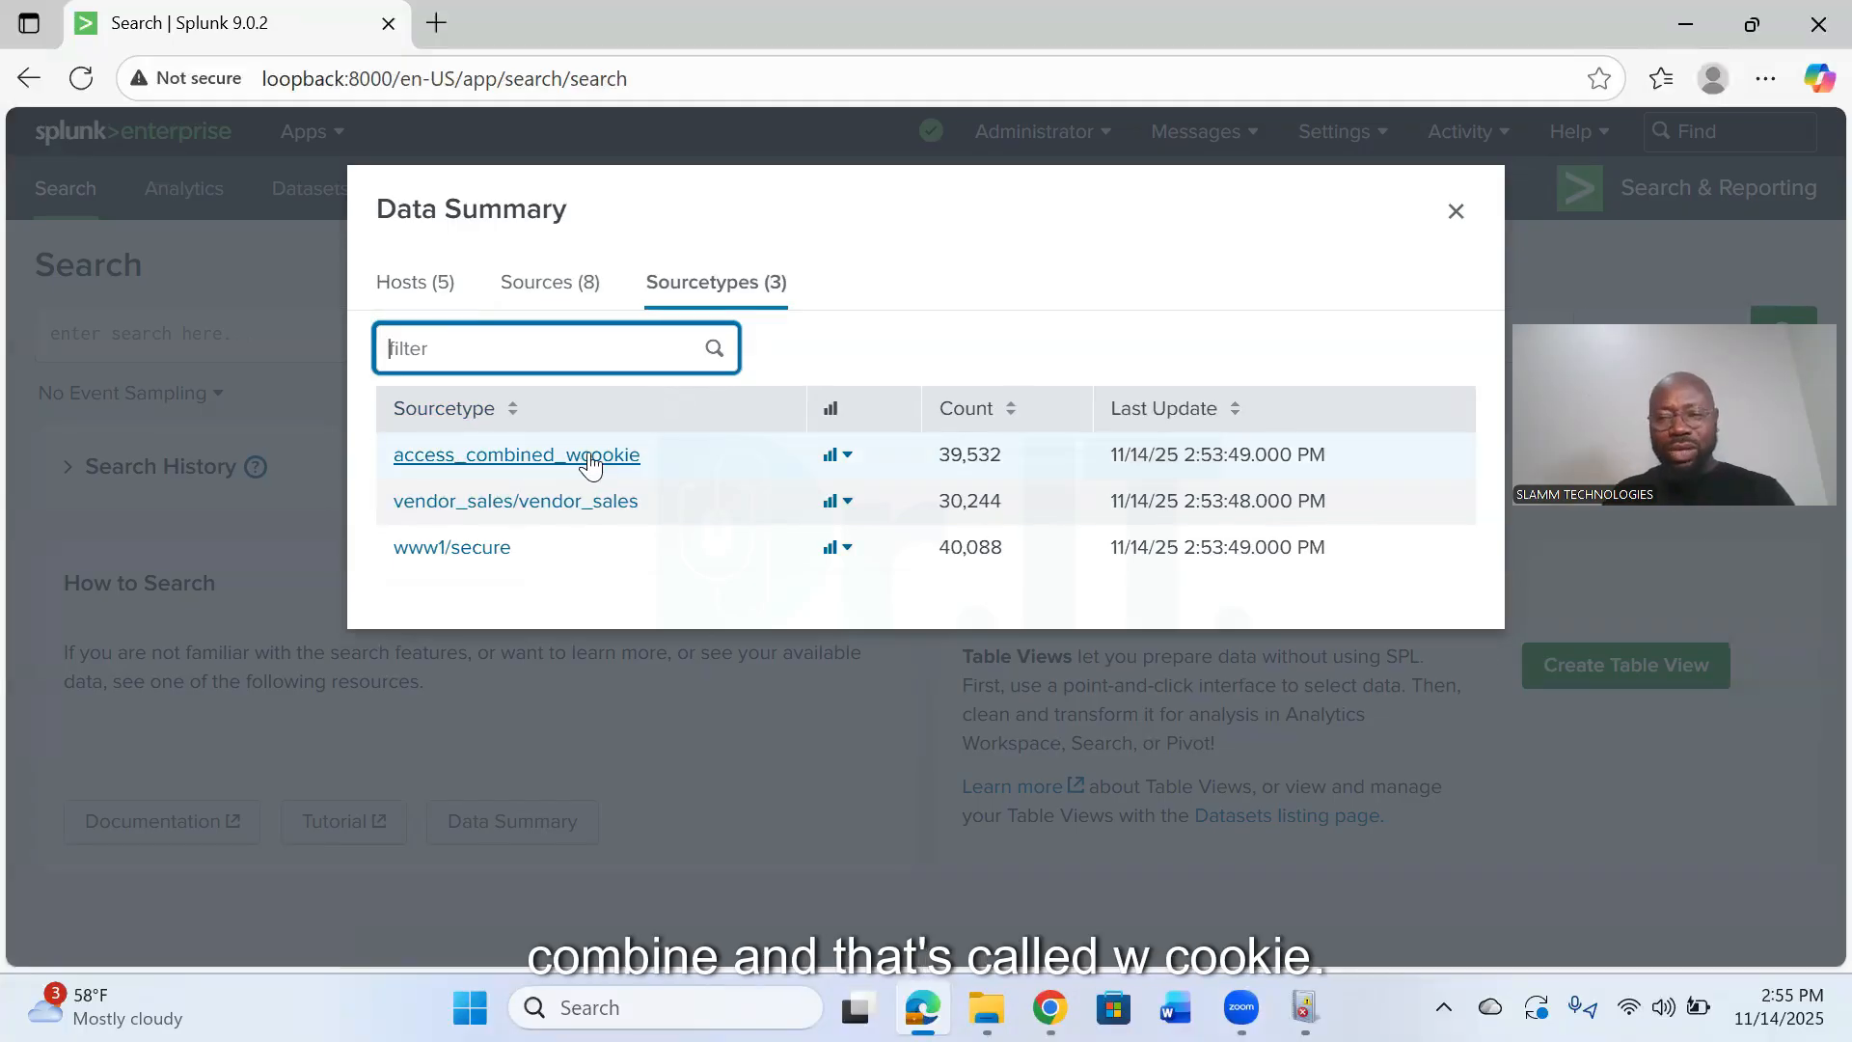
key("Escape")
- Run a search for sourcetype="access_combined_wcookie" and set its time range to All time
left_click(387, 338)
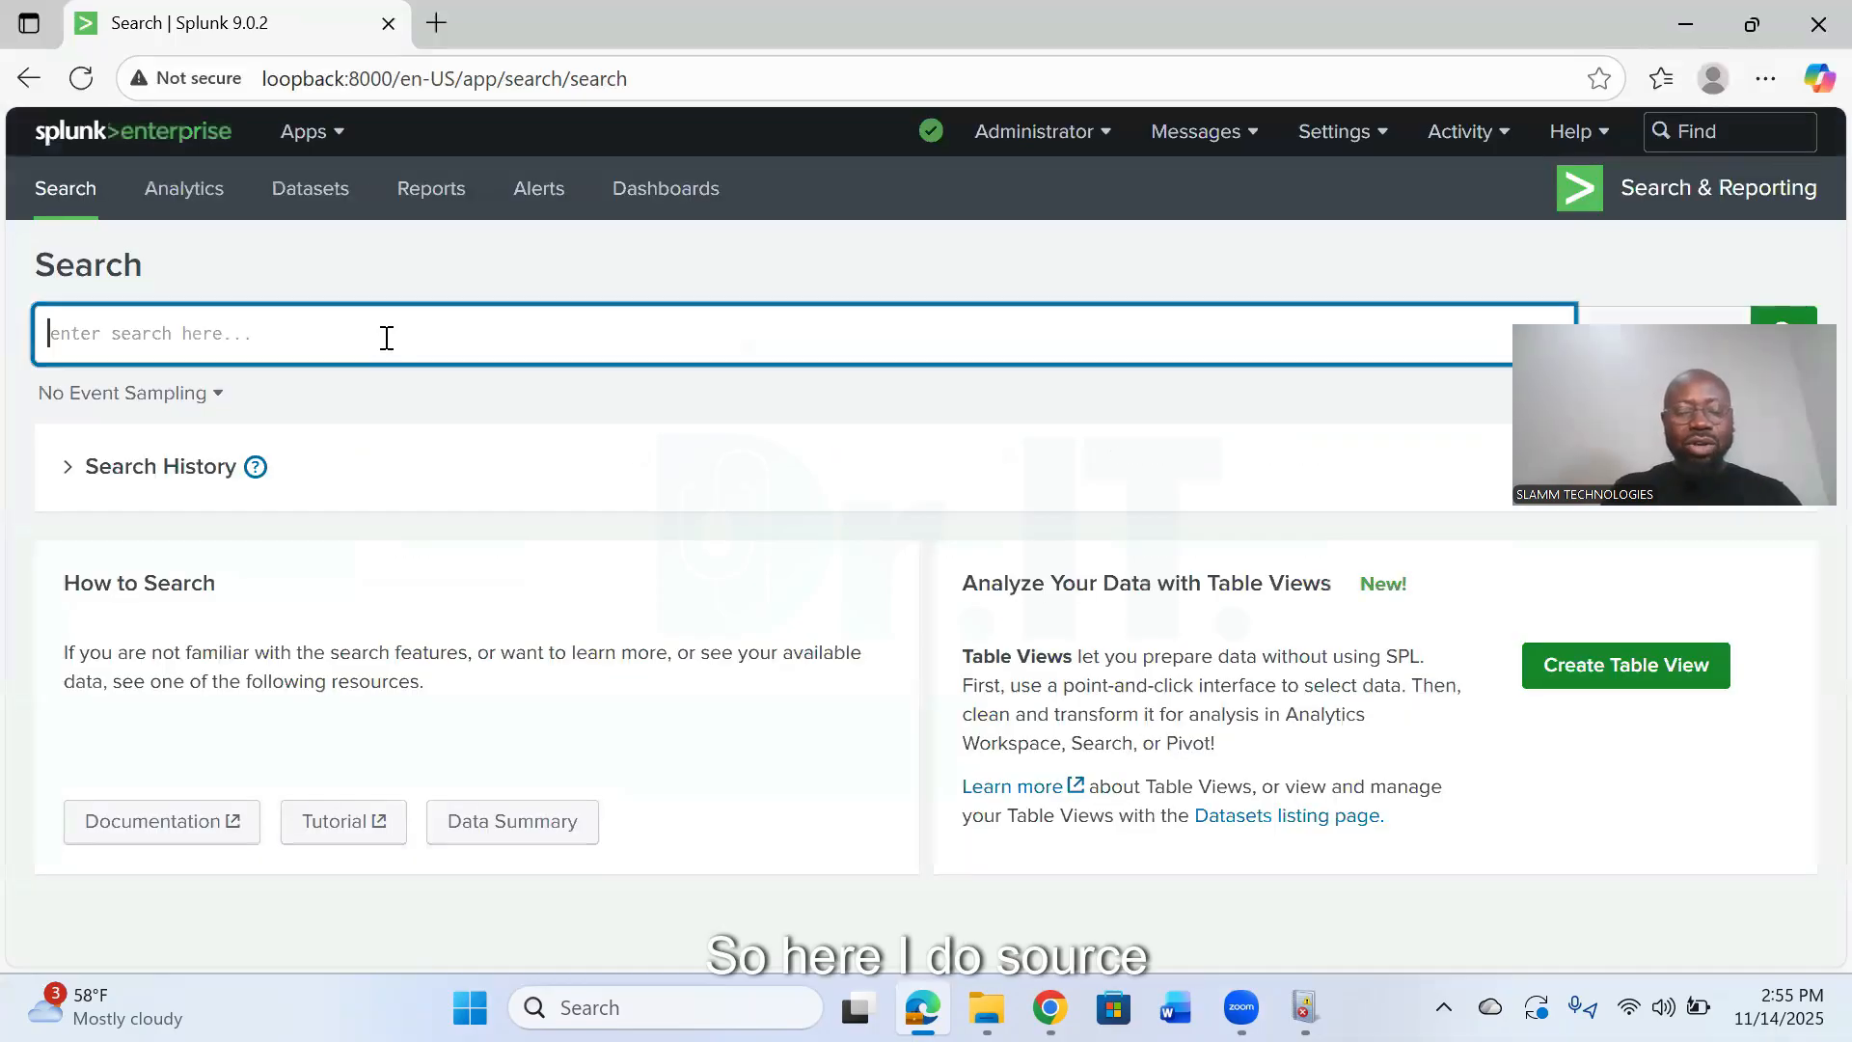
type("sour")
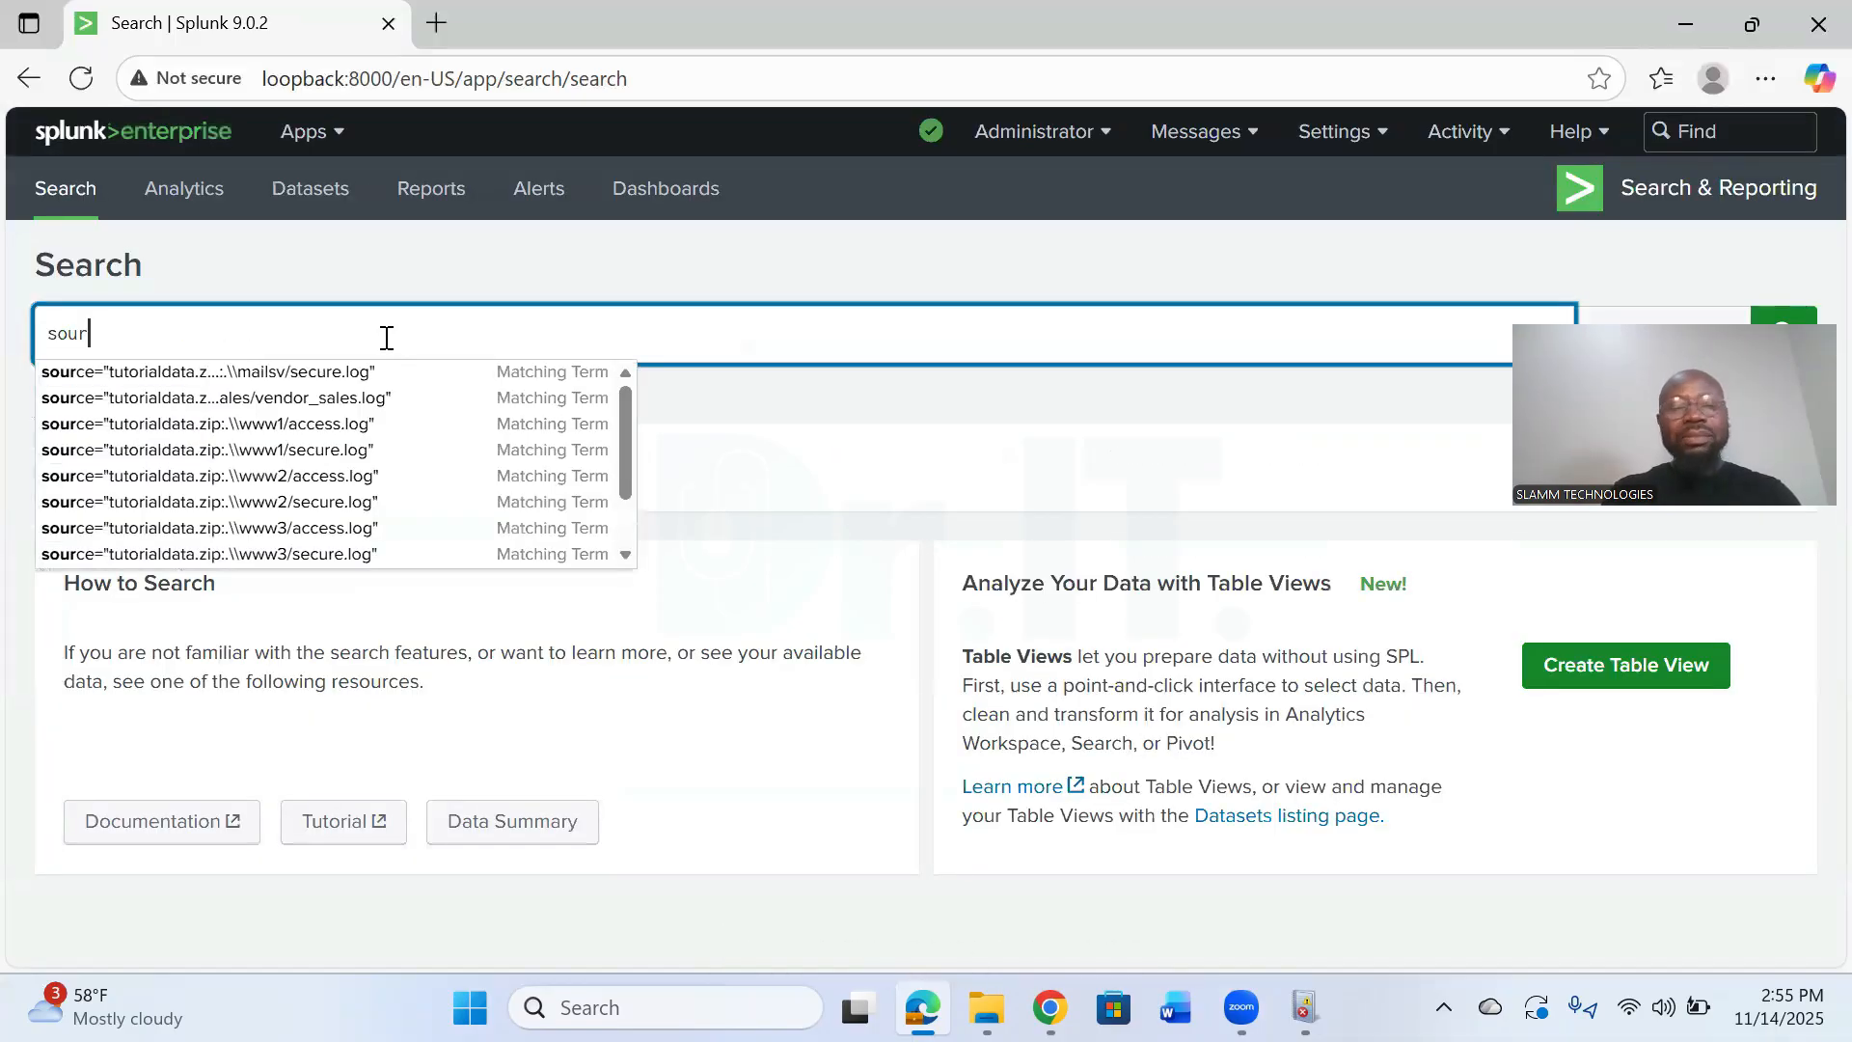
type("cetyp")
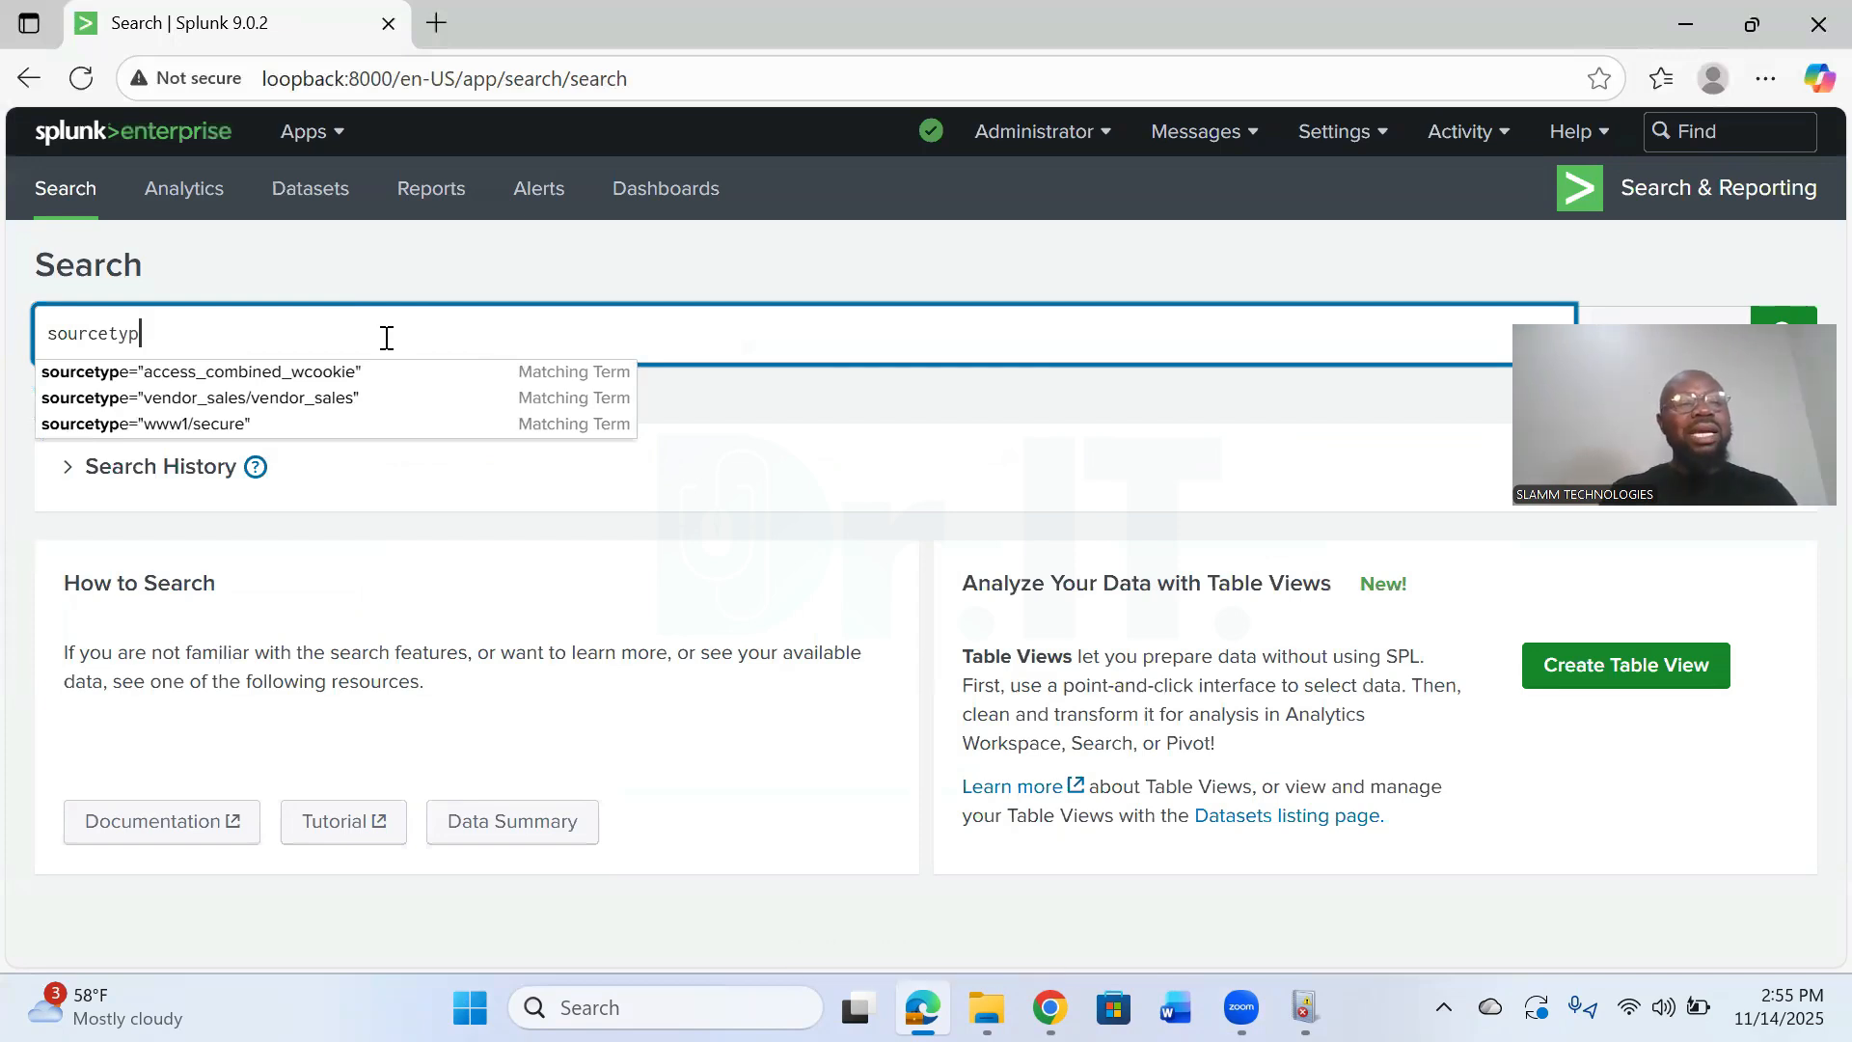
type("e=")
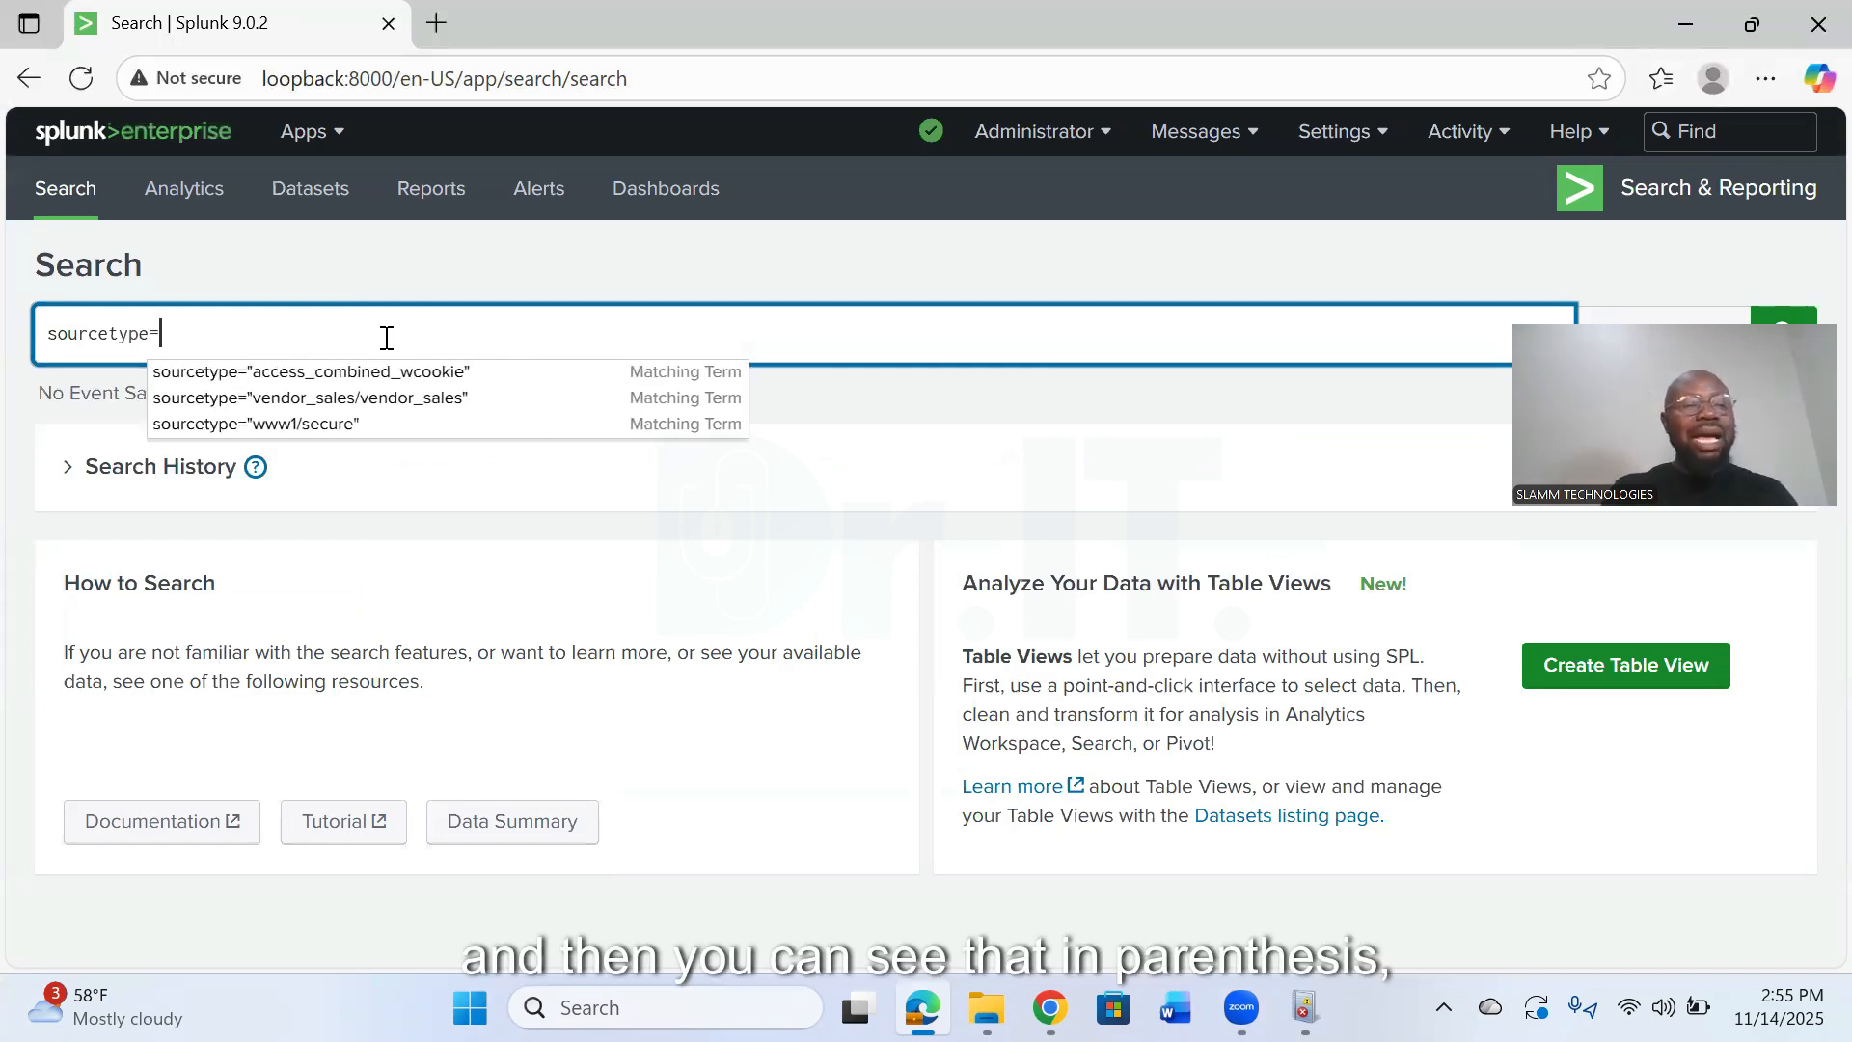
left_click(347, 374)
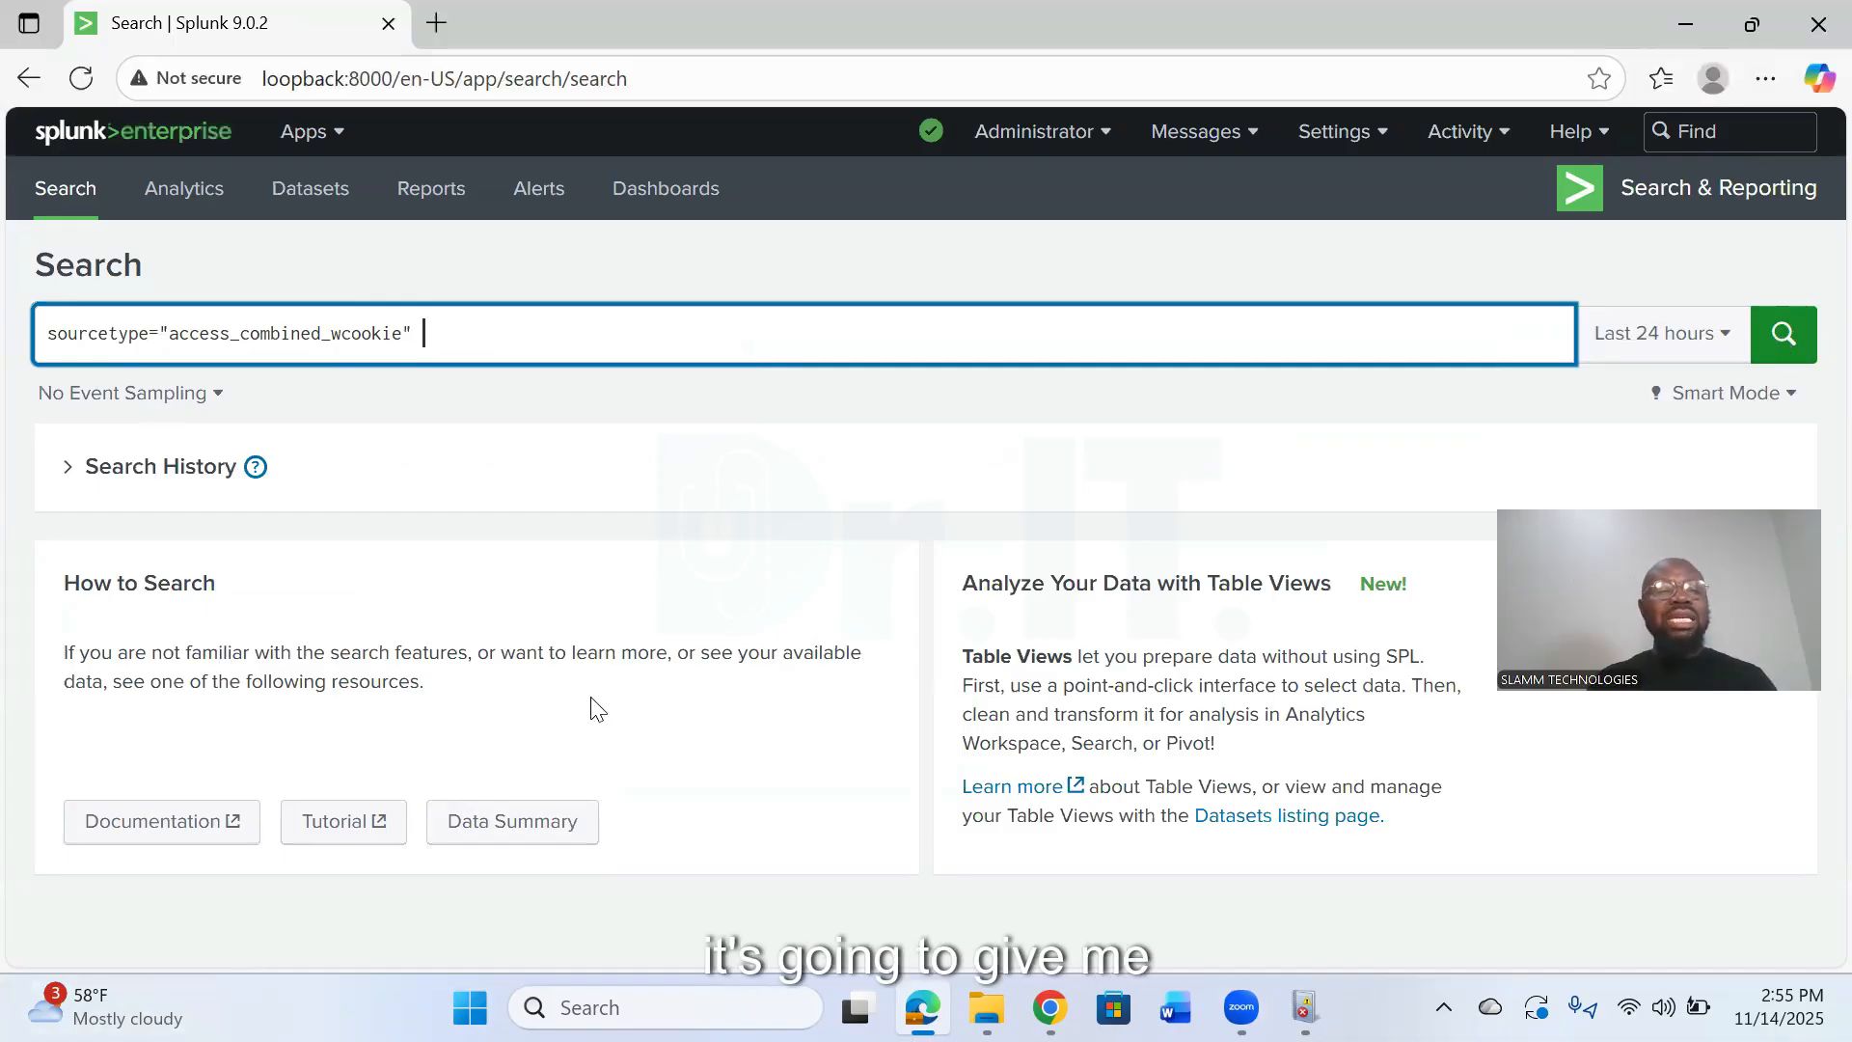
key("Return")
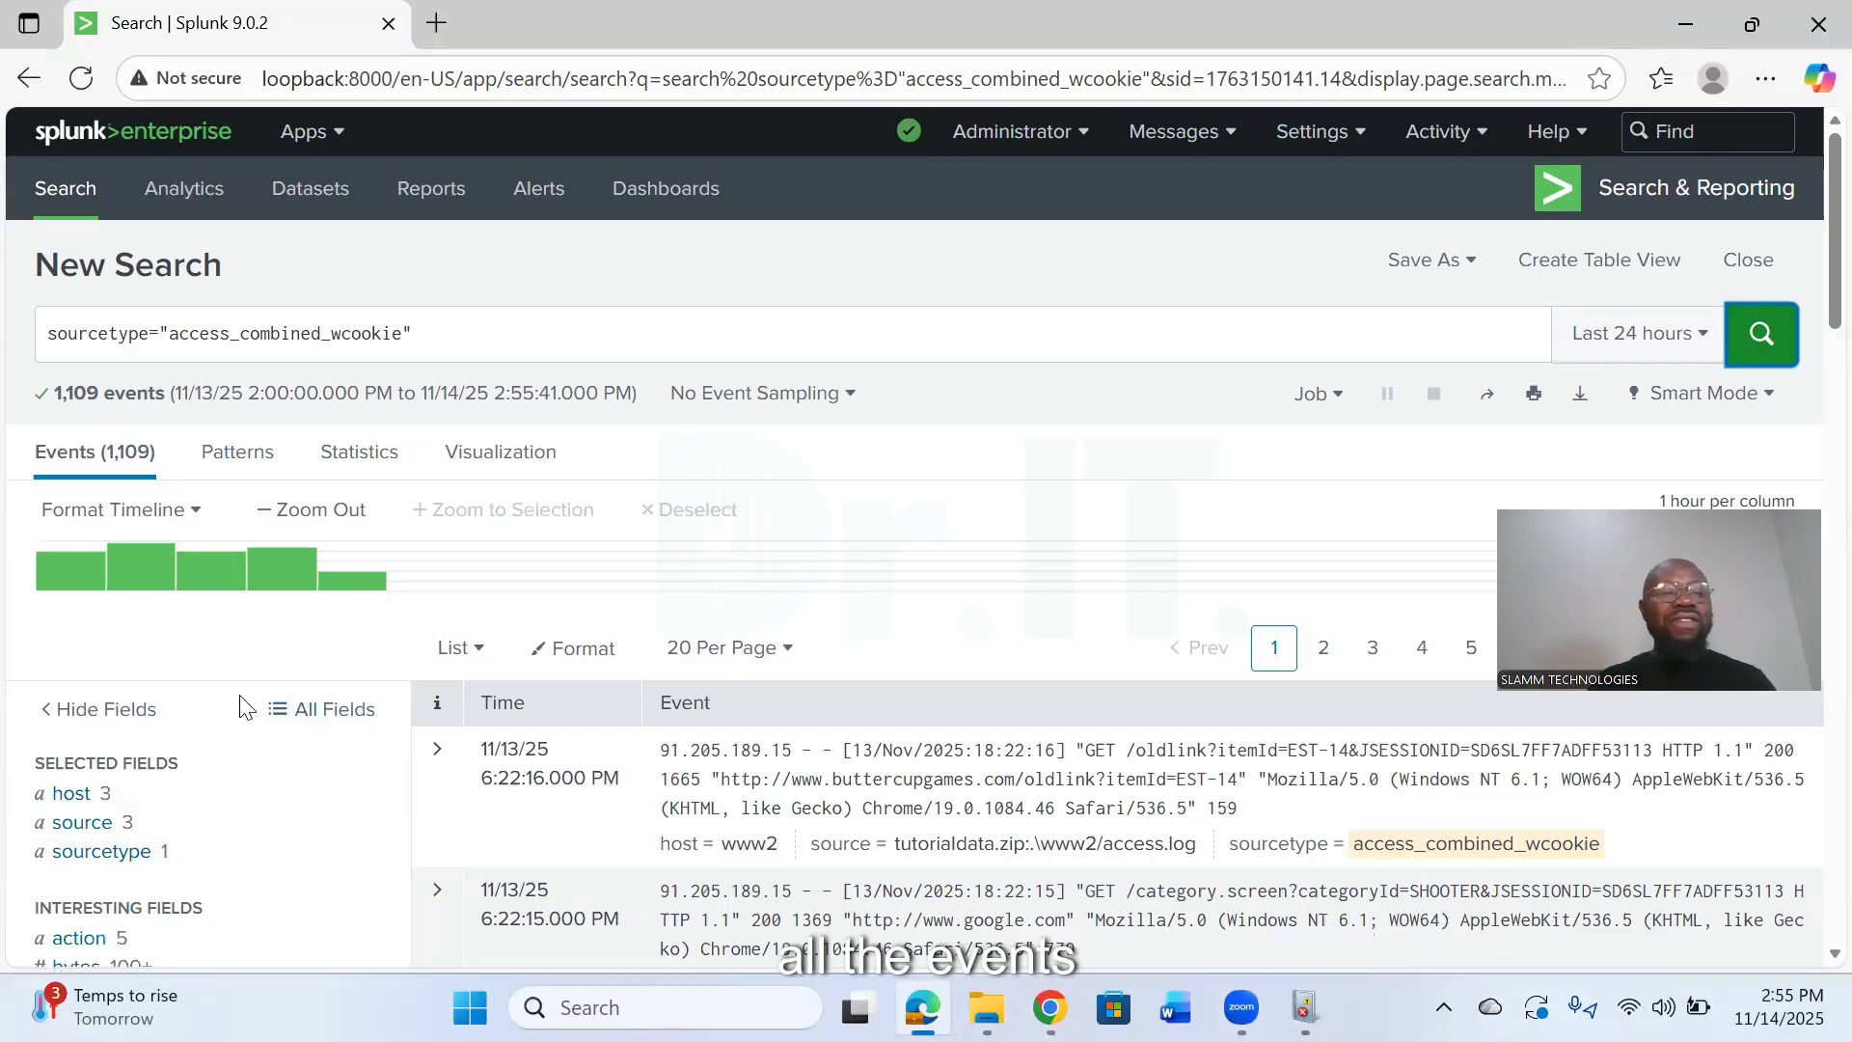
left_click(1699, 330)
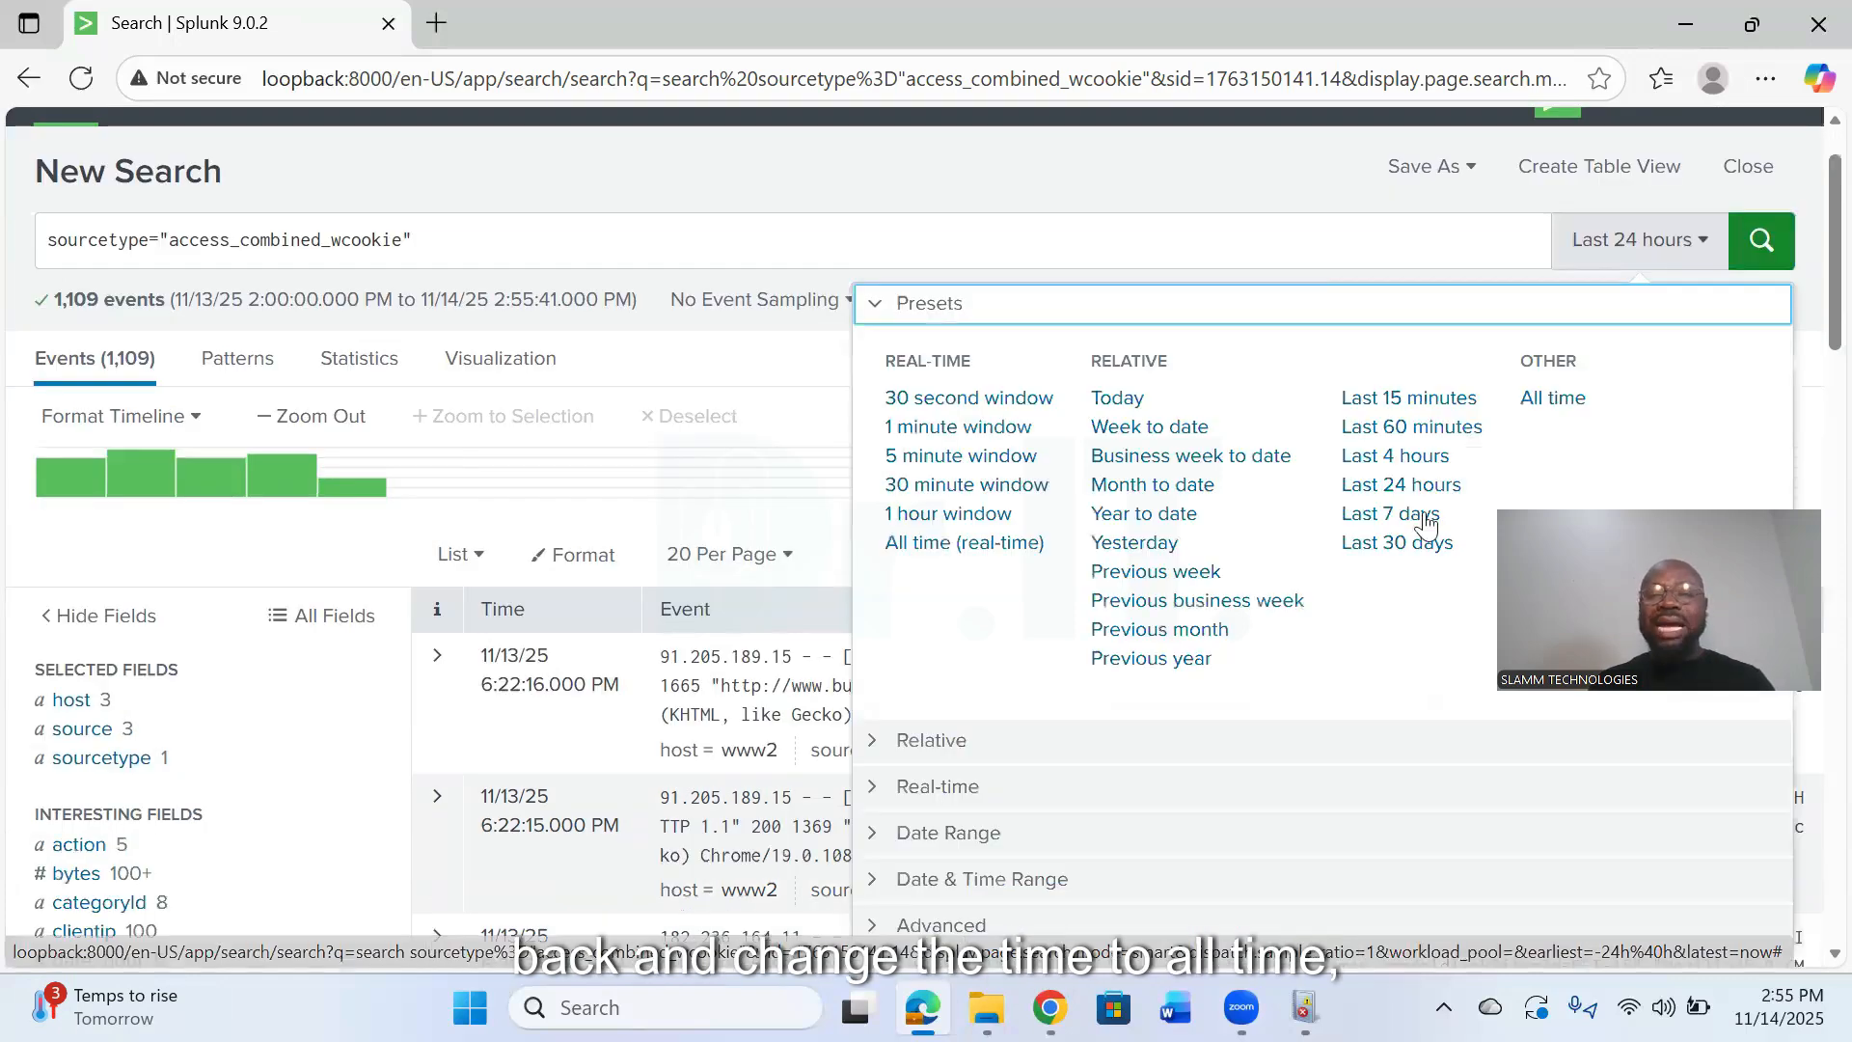
left_click(1552, 397)
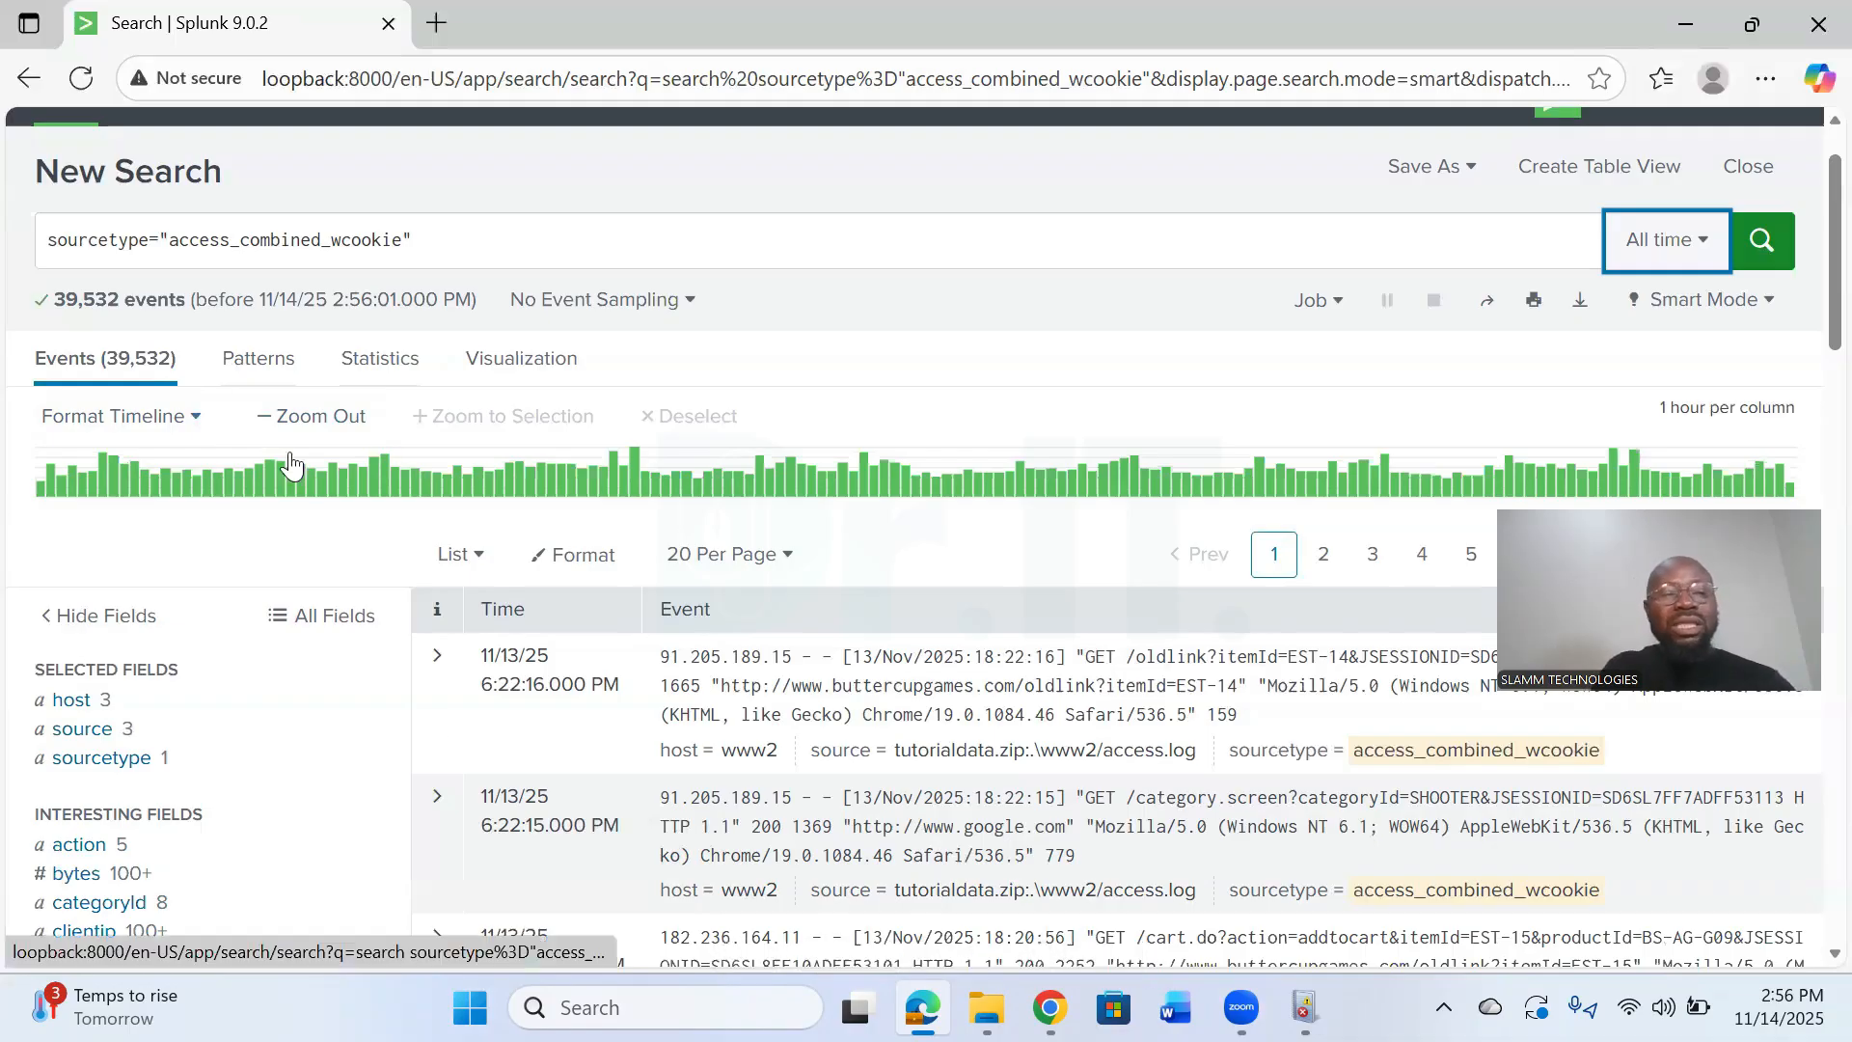
- Build a pivot from the search results using all fields as the data model
left_click(520, 358)
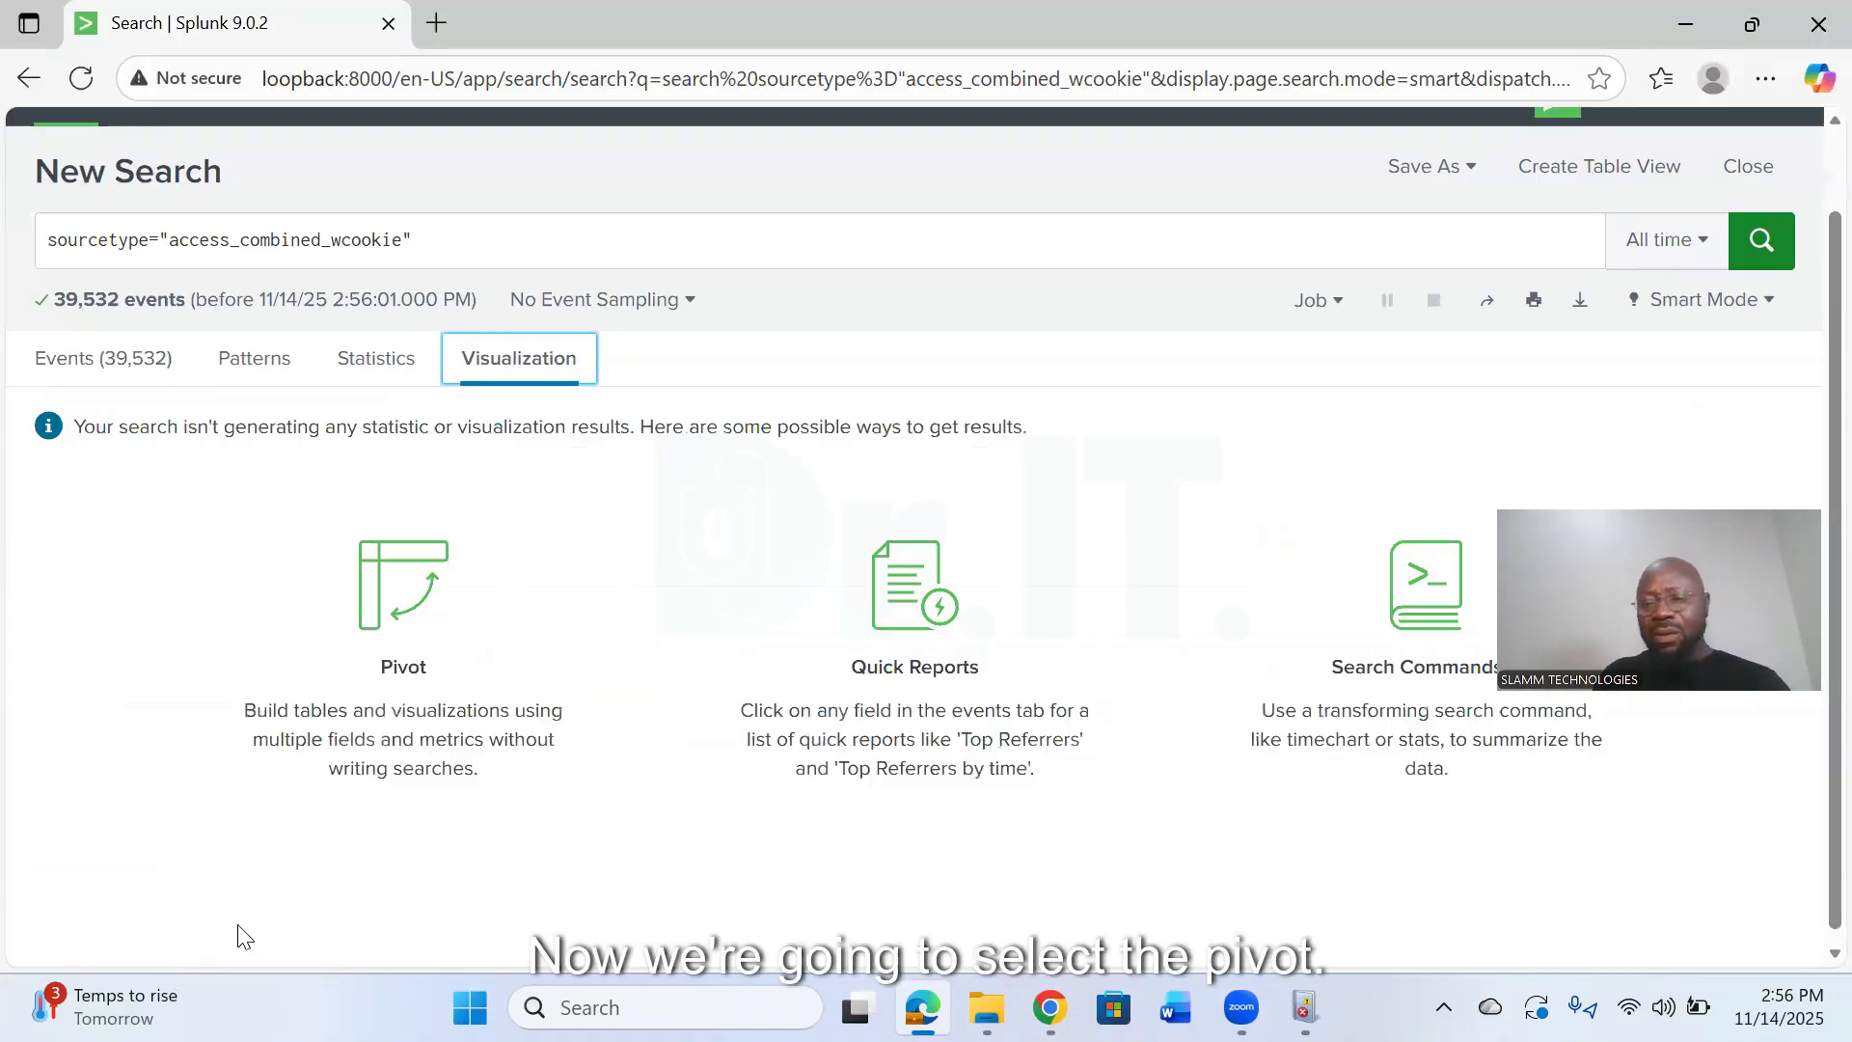
left_click(379, 645)
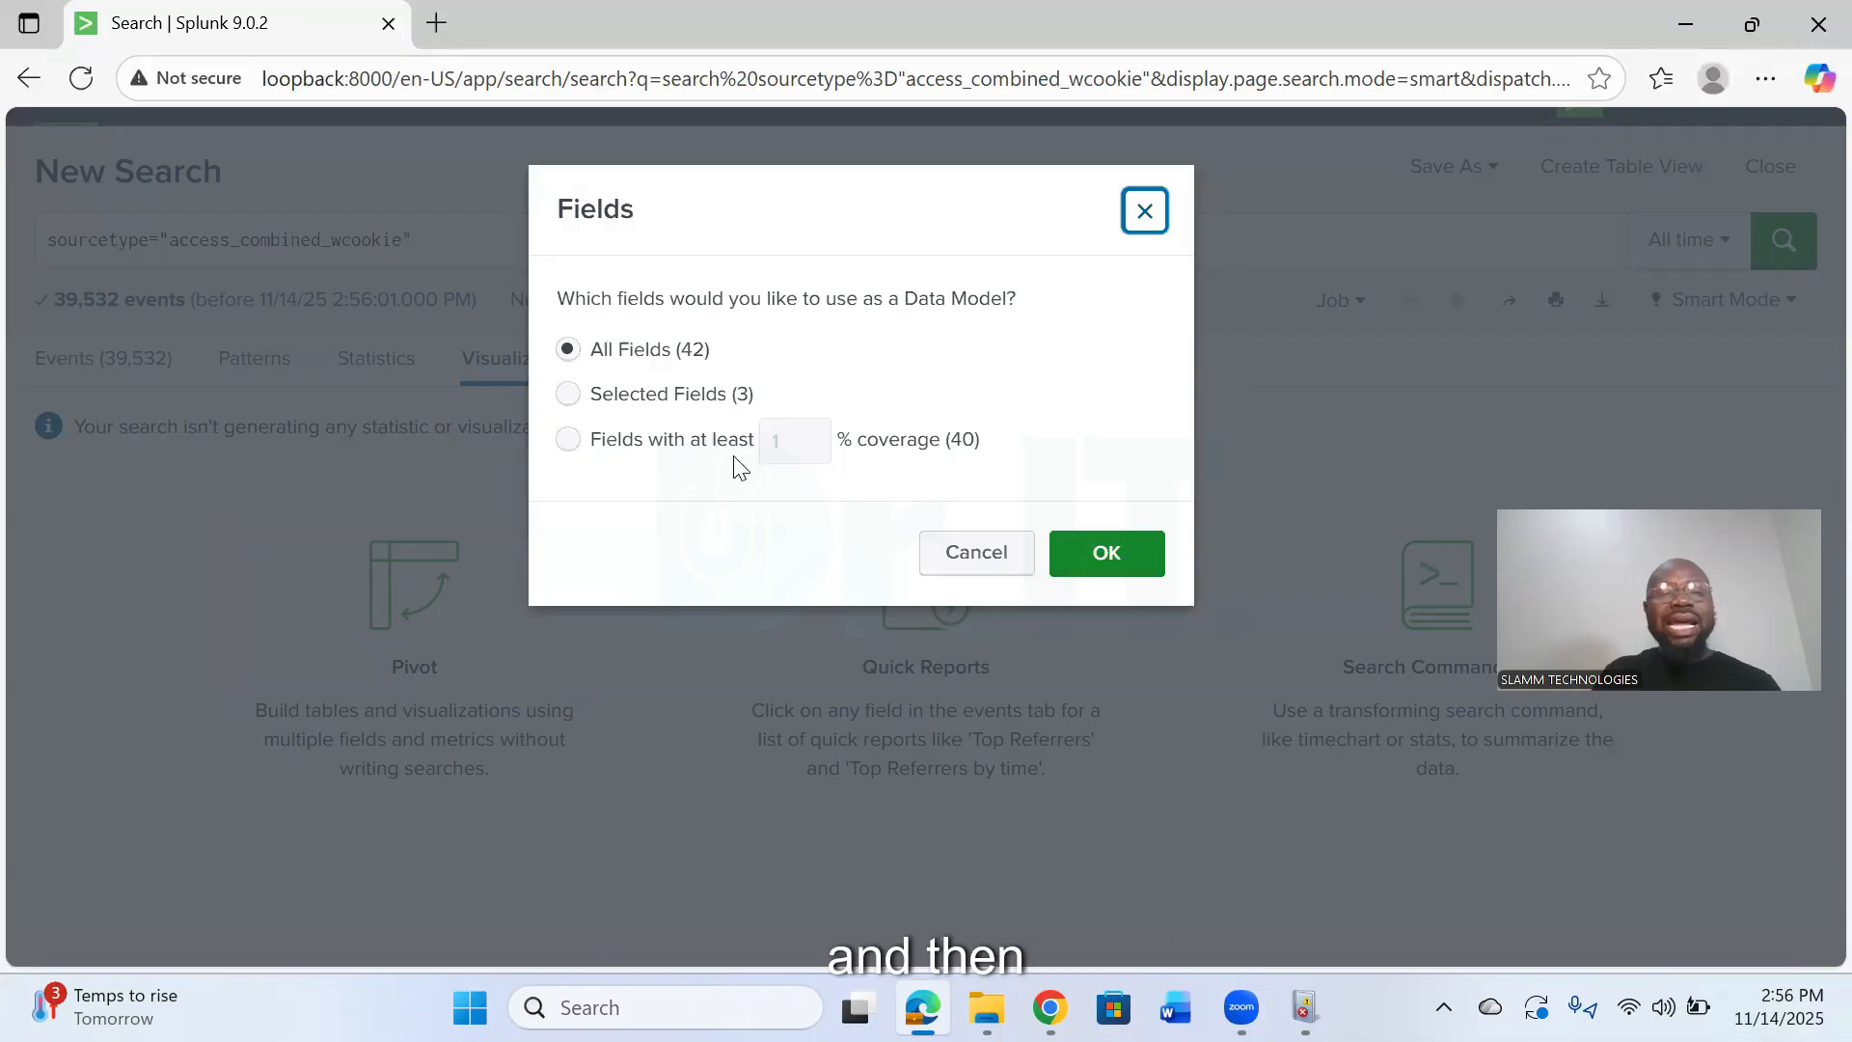
left_click(1106, 553)
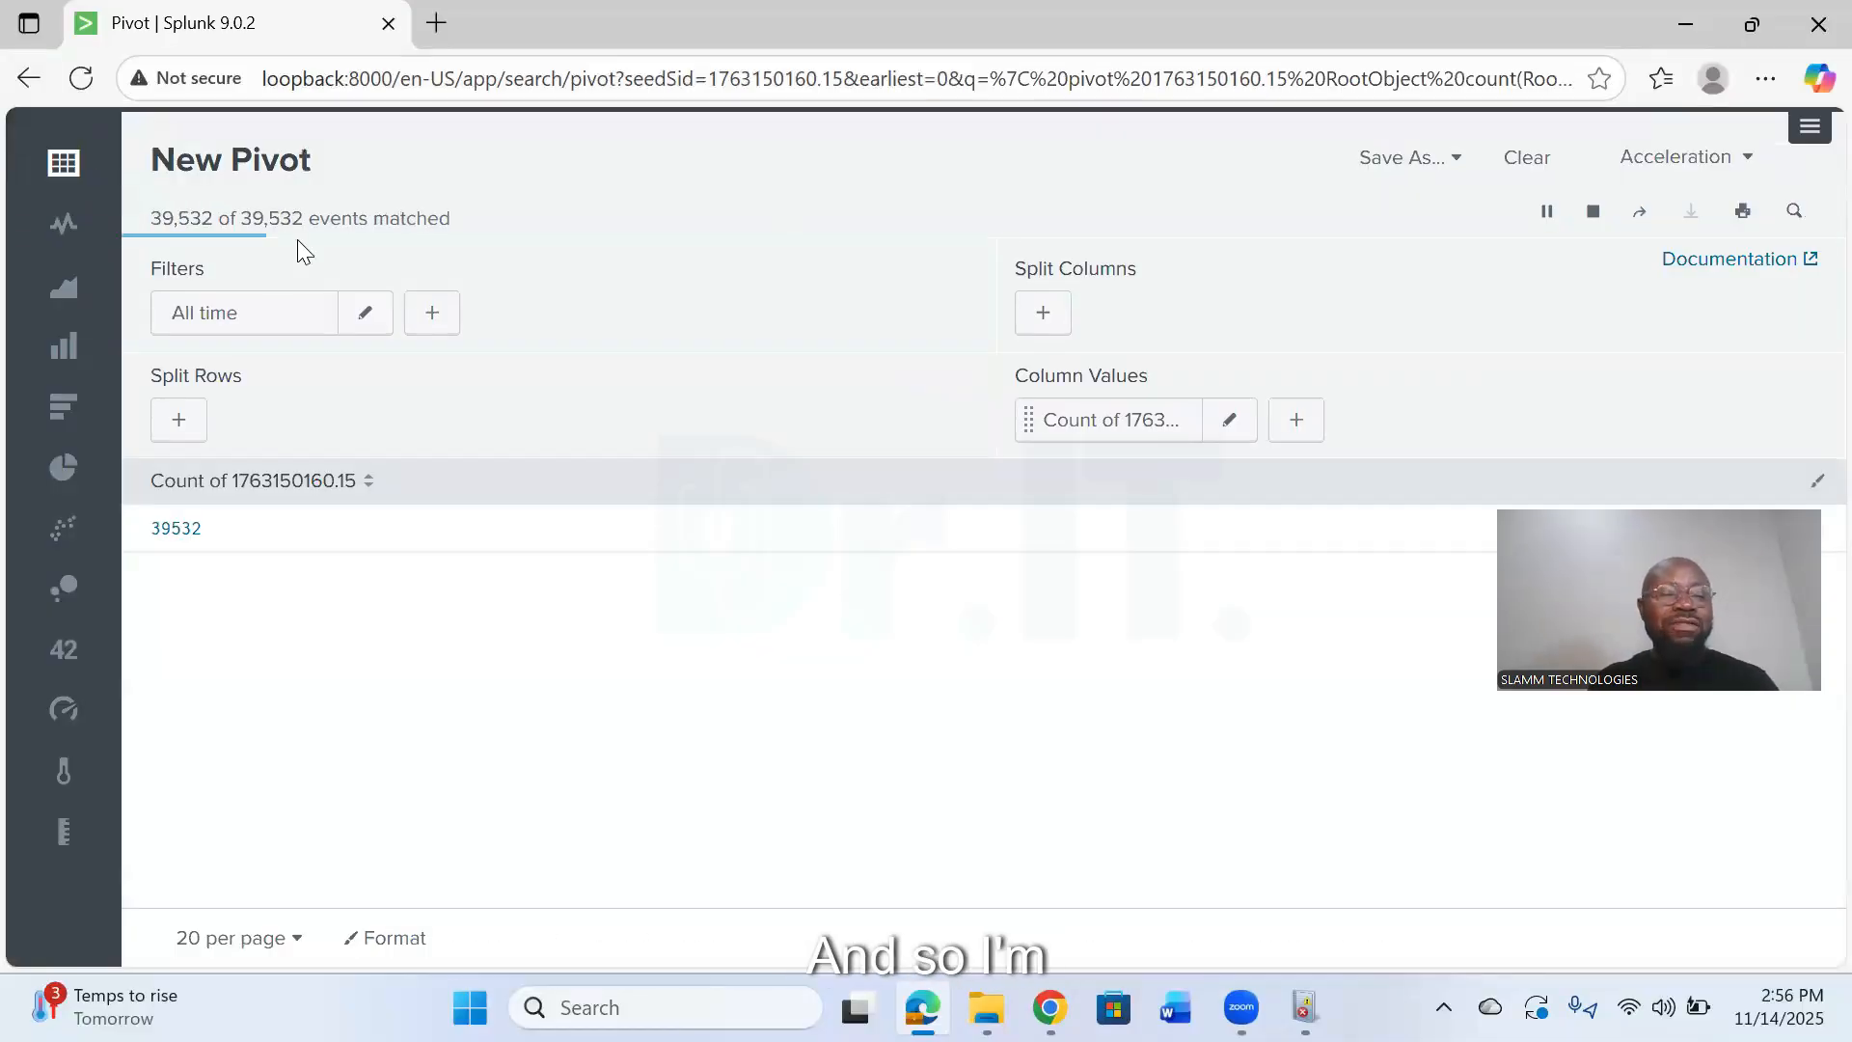
- Make the pivot a pie chart with a categoryId filter matching * and clientip as the color field, and bring up its save options
left_click(61, 472)
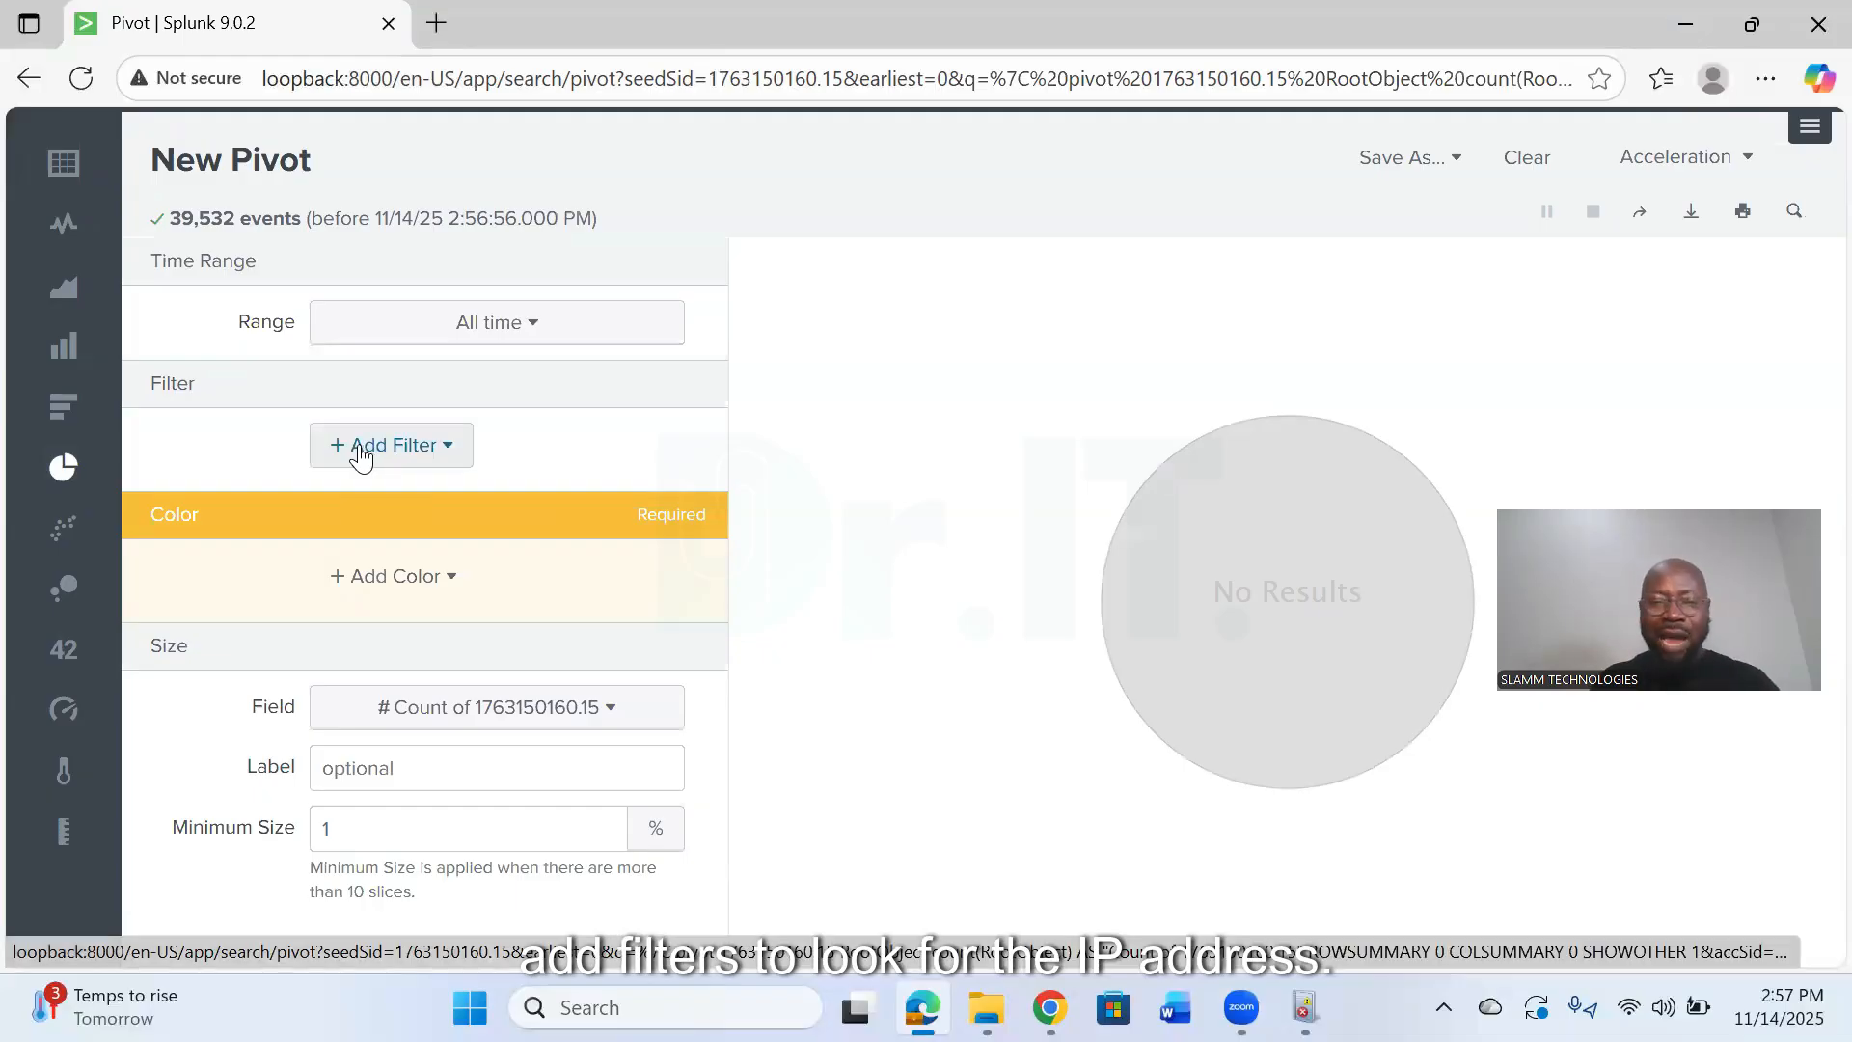
left_click(442, 469)
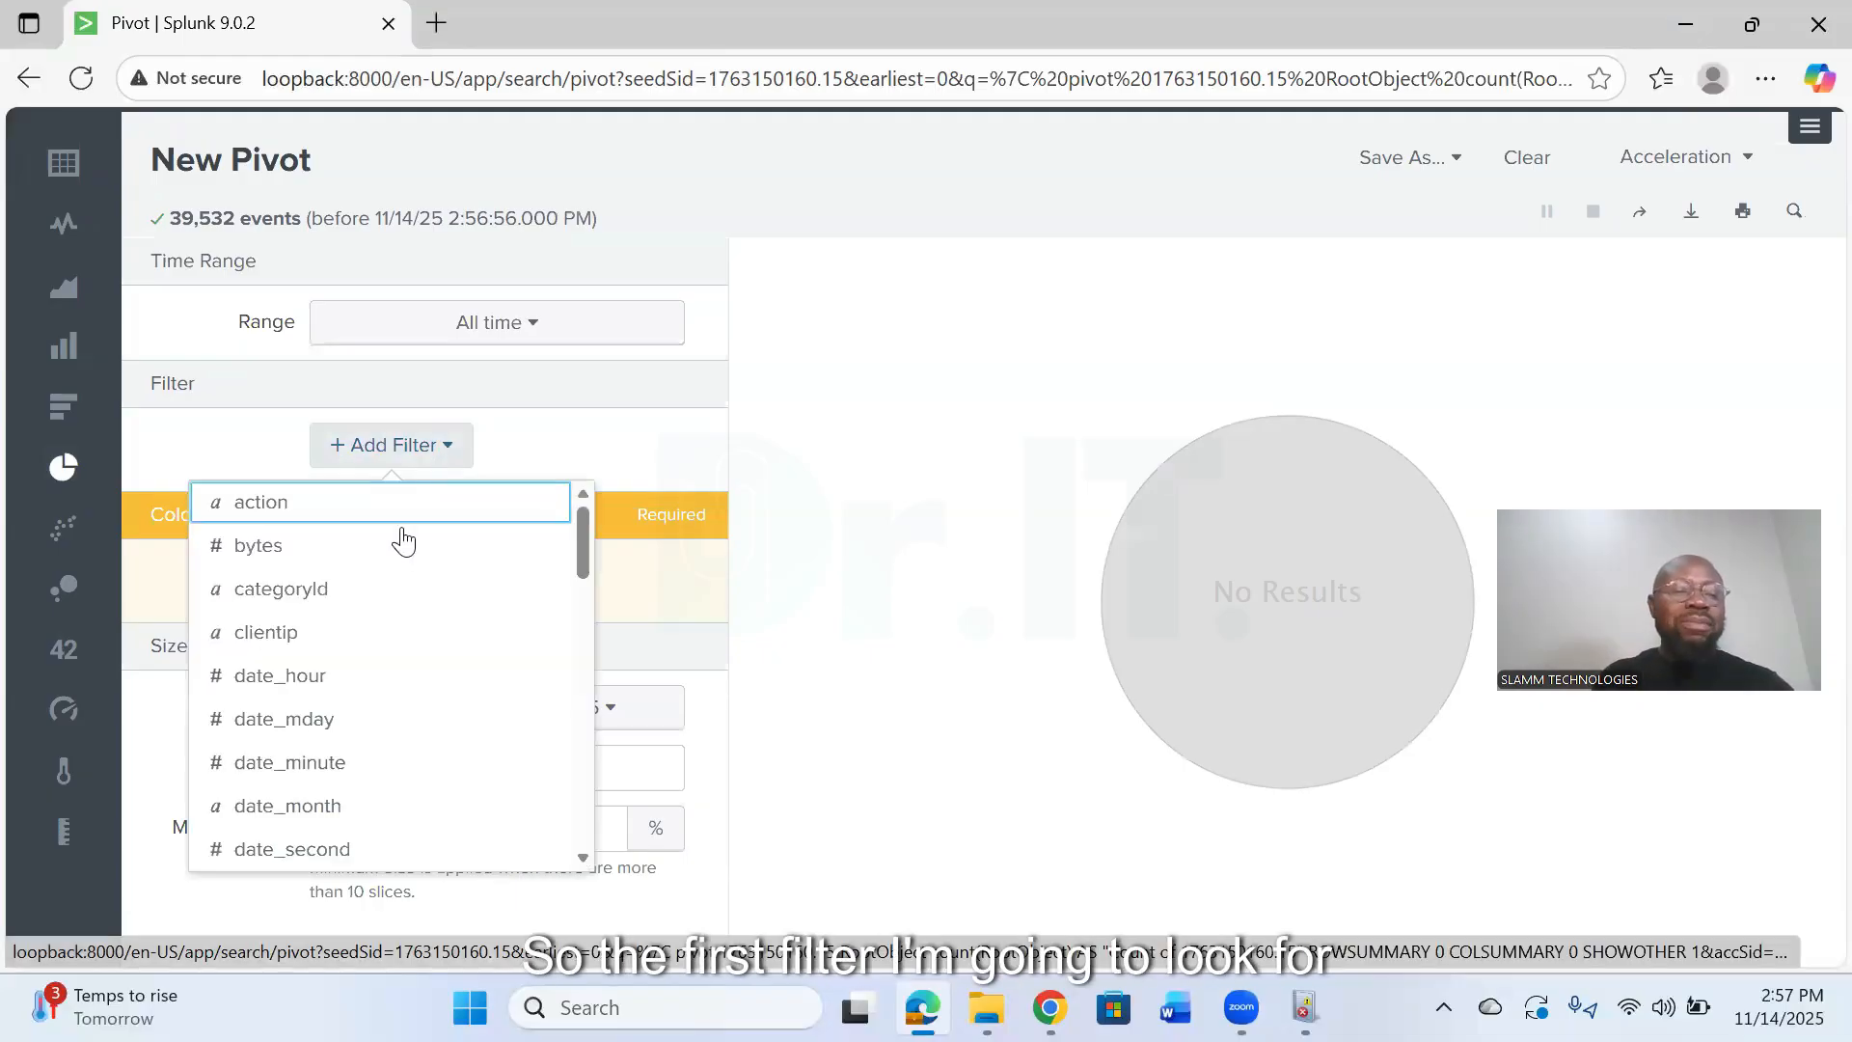
left_click(325, 592)
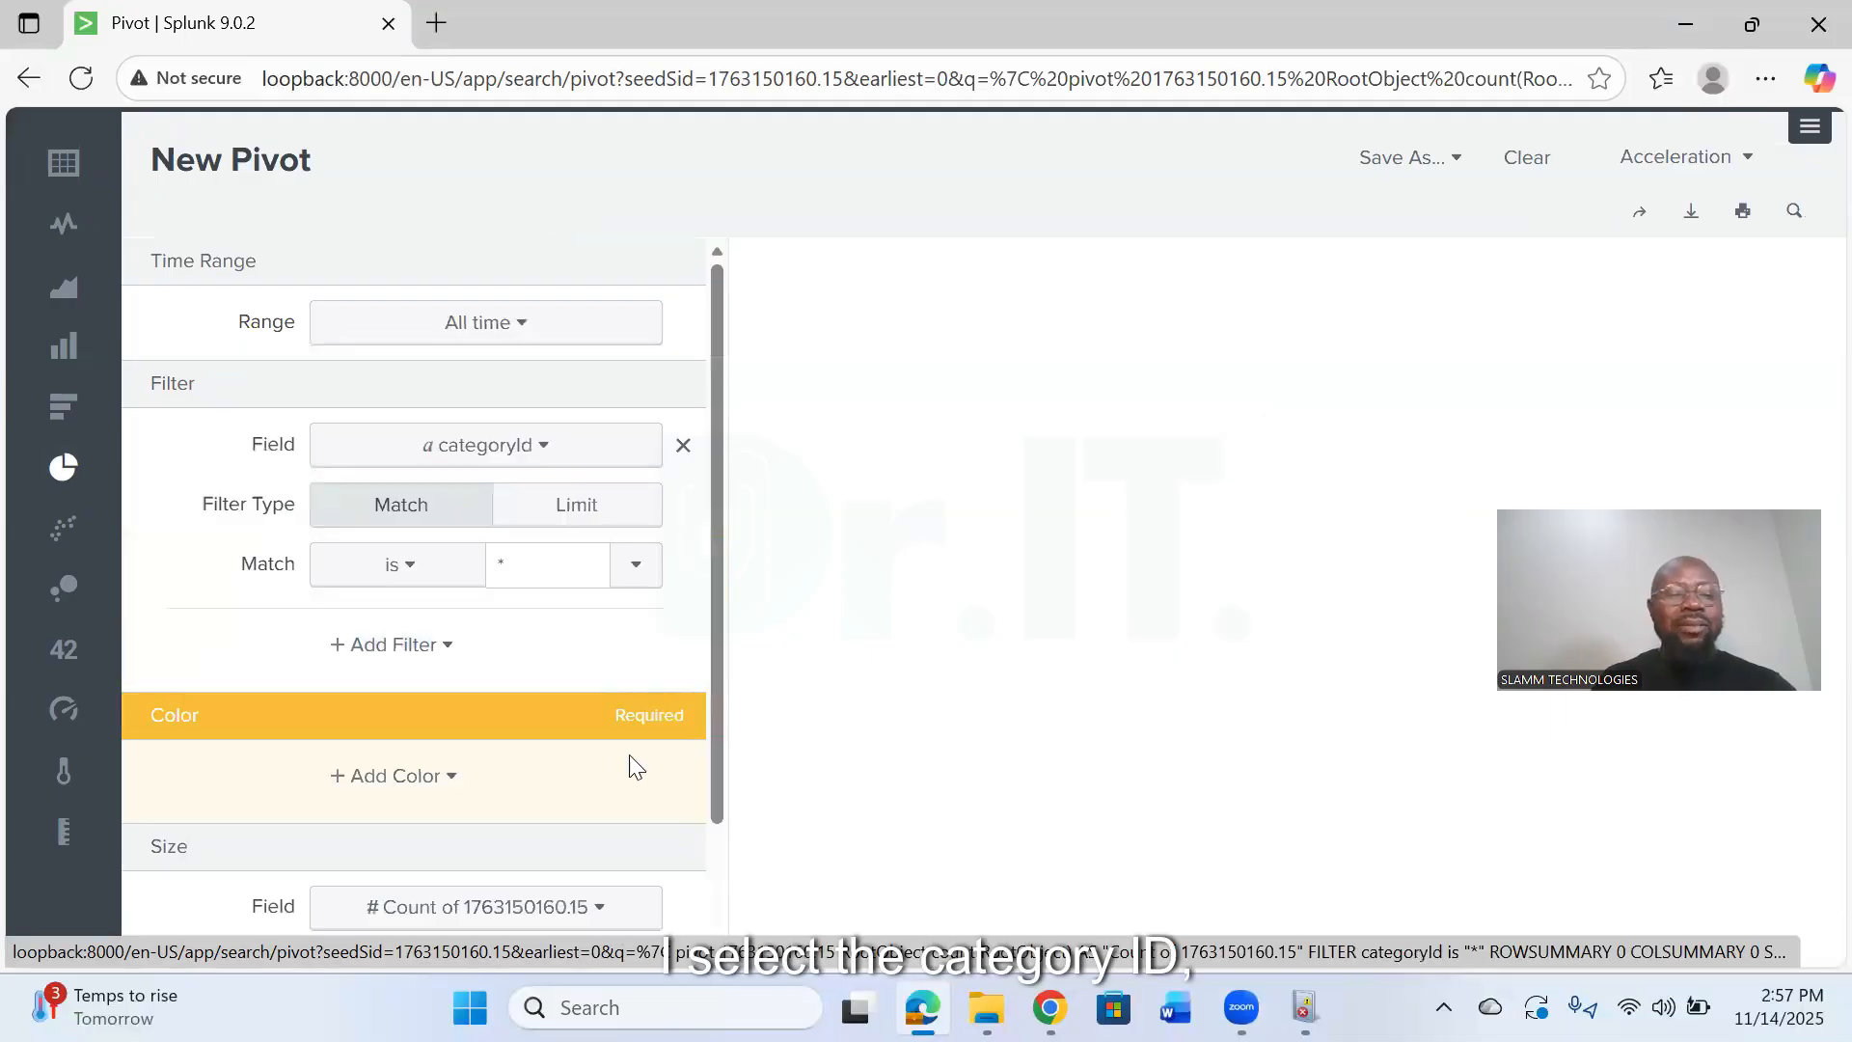
scroll(363, 638, "down", 2)
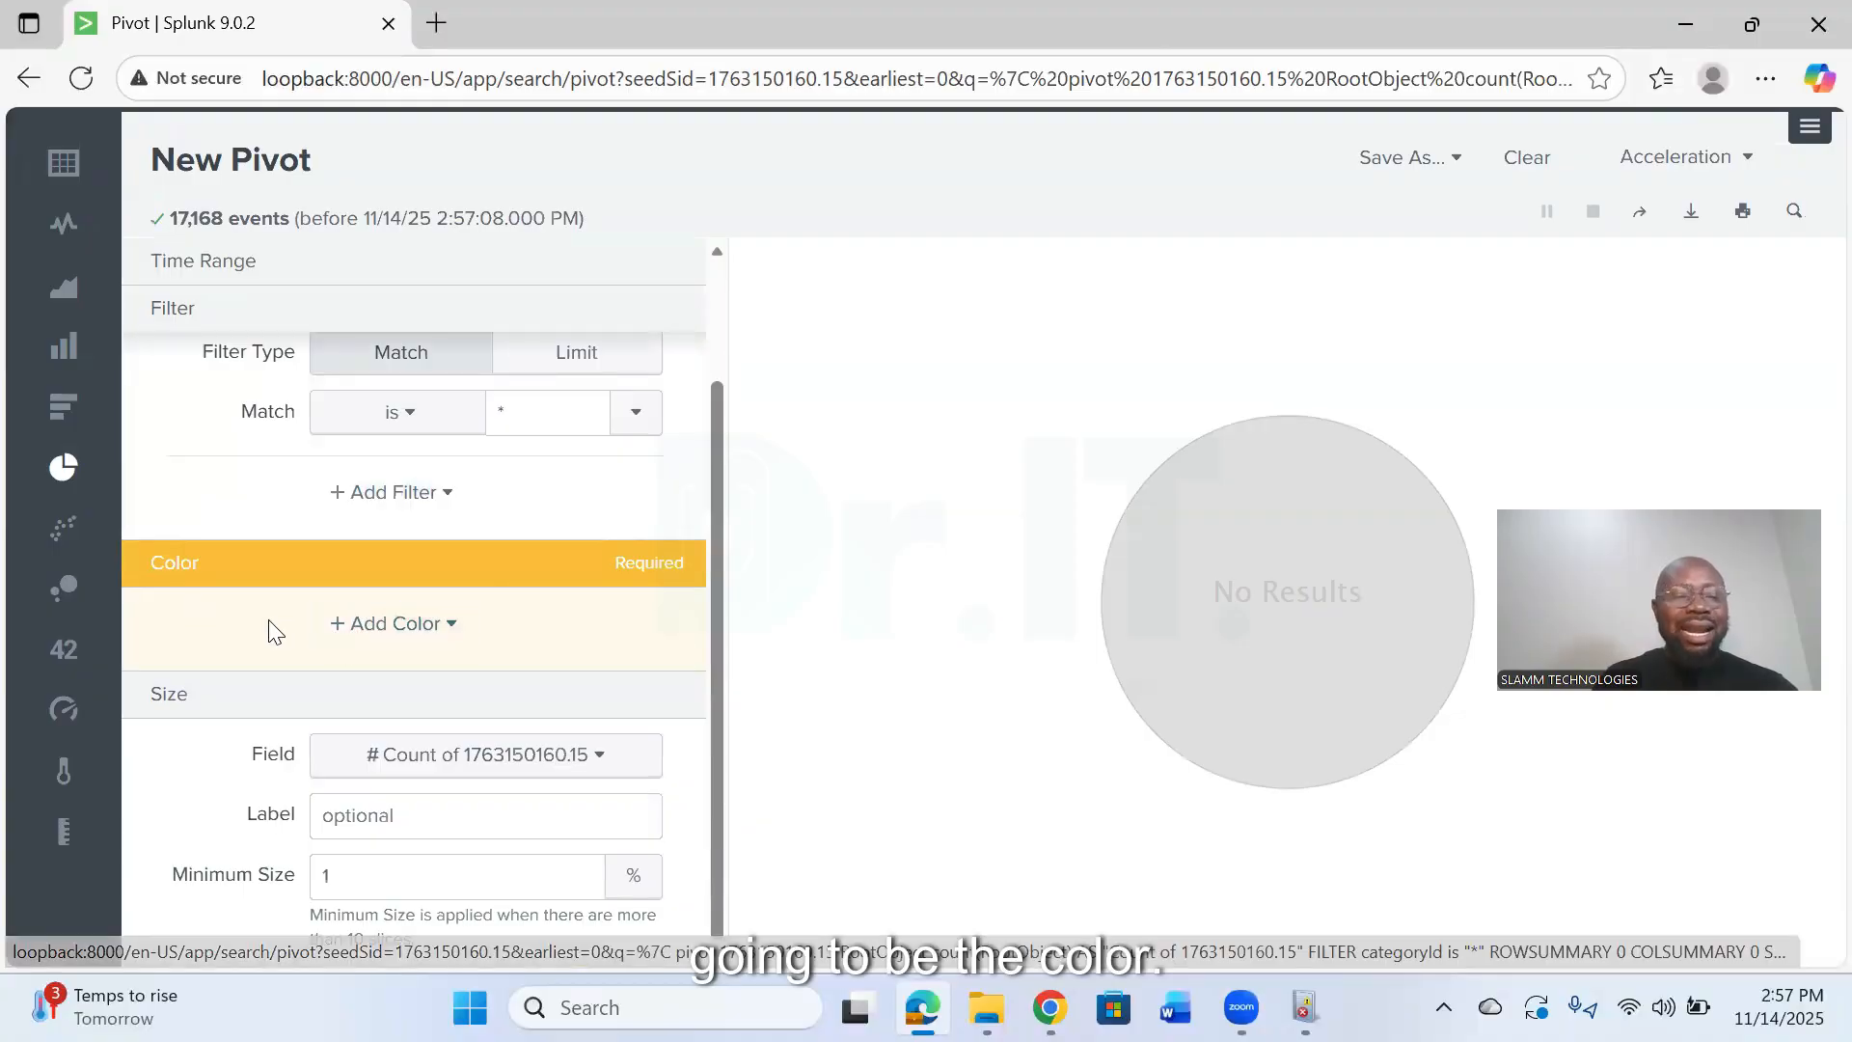
left_click(417, 629)
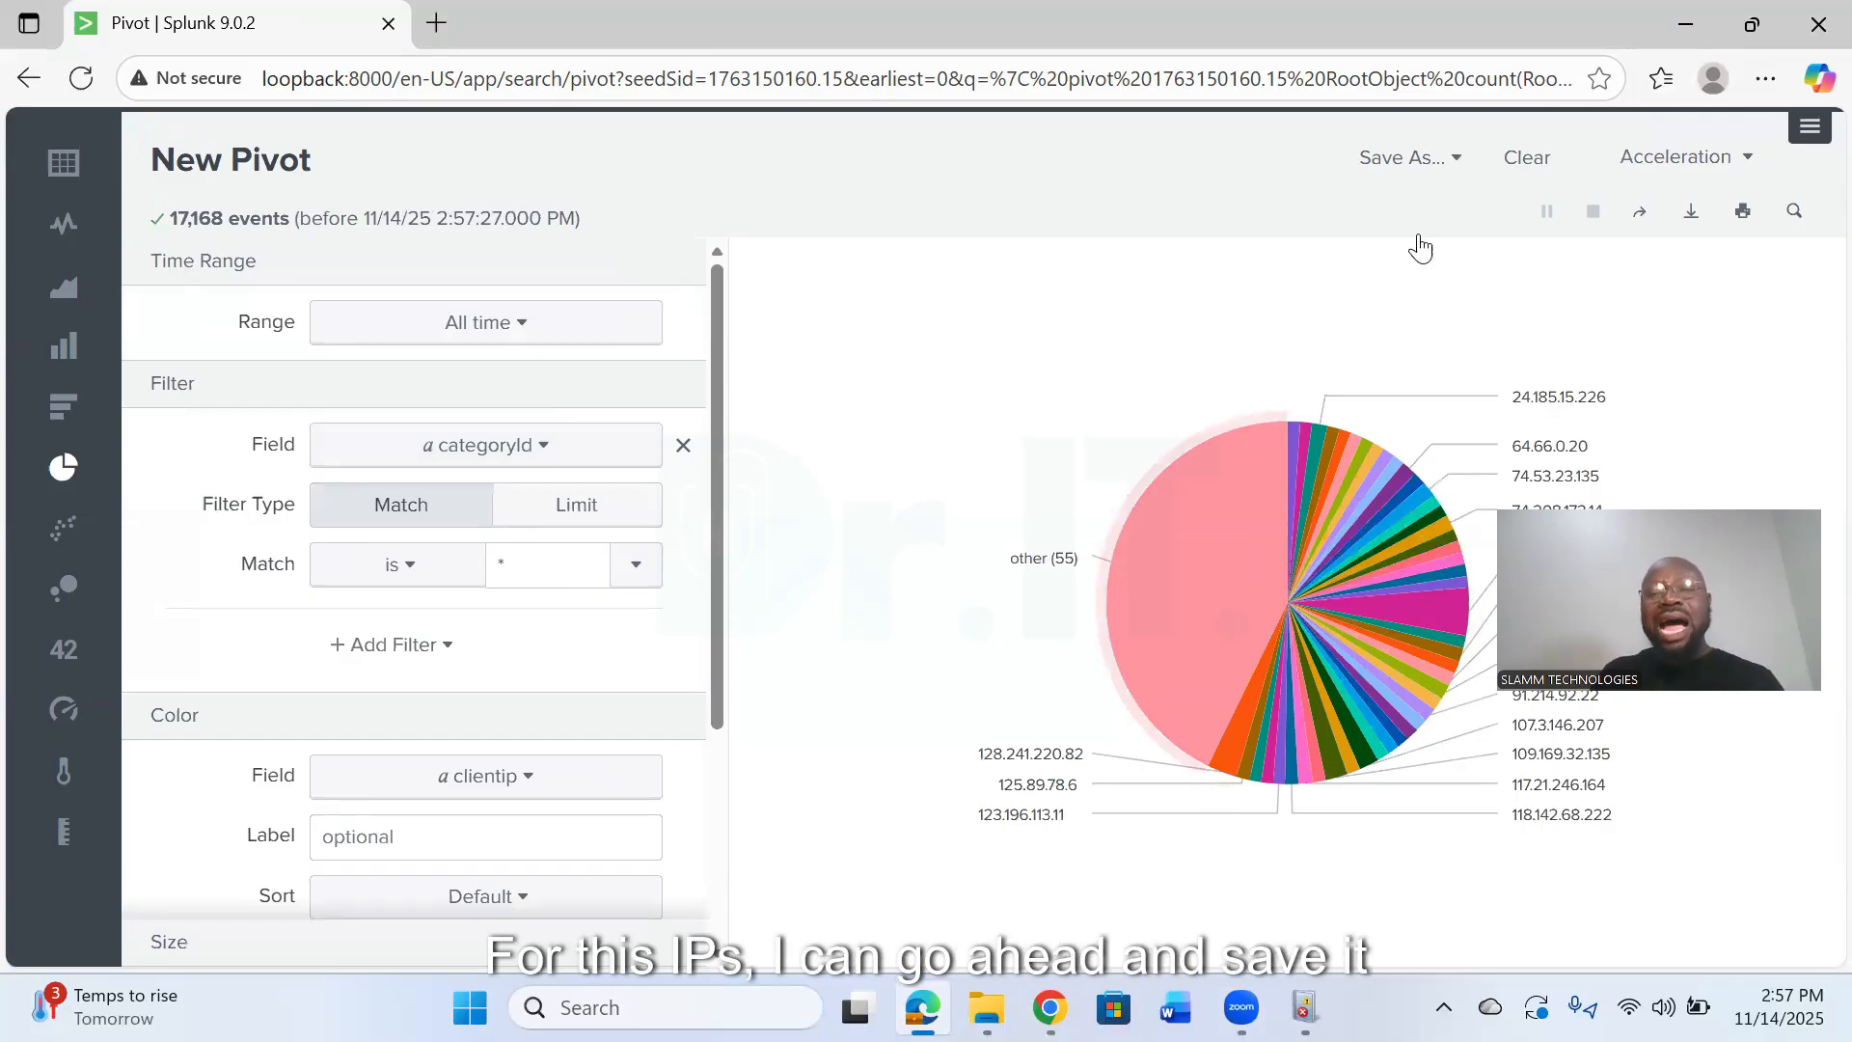
left_click(1399, 159)
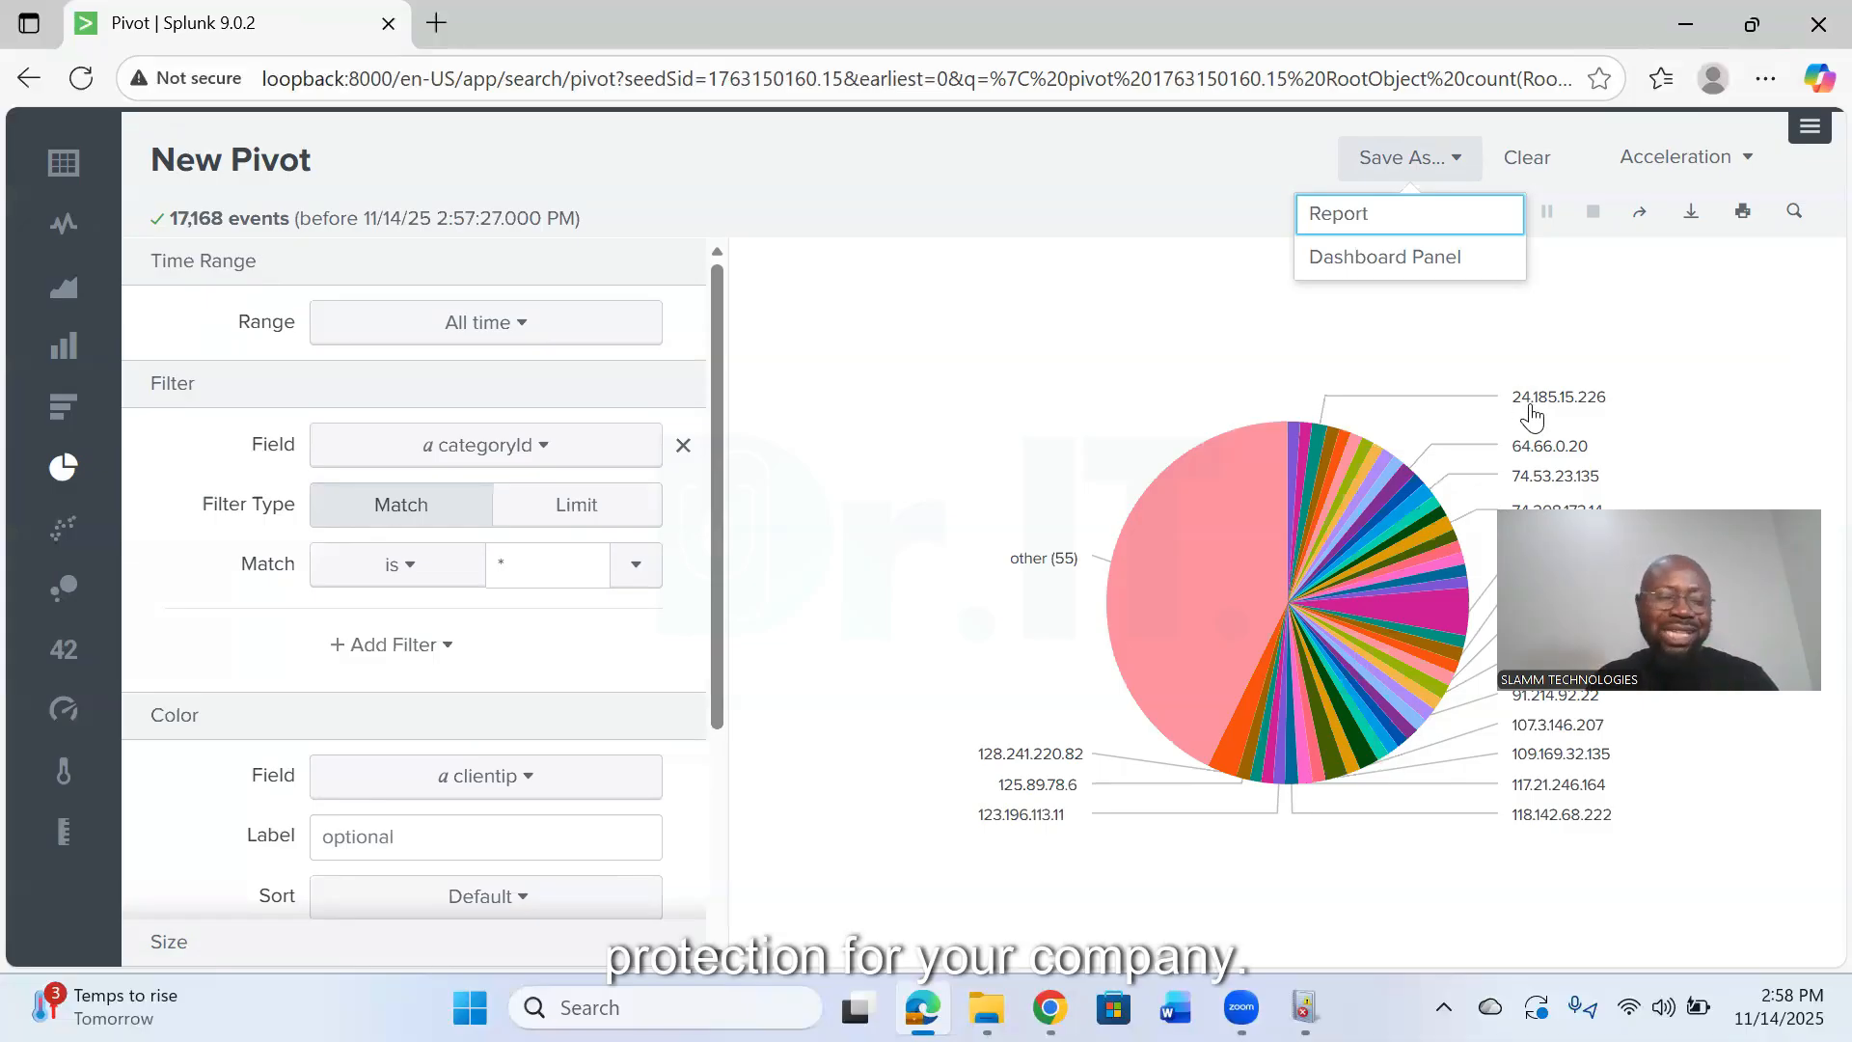
- Choose to save the pivot as a dashboard panel on a new dashboard titled Website_Visits
mouse_move(1528, 376)
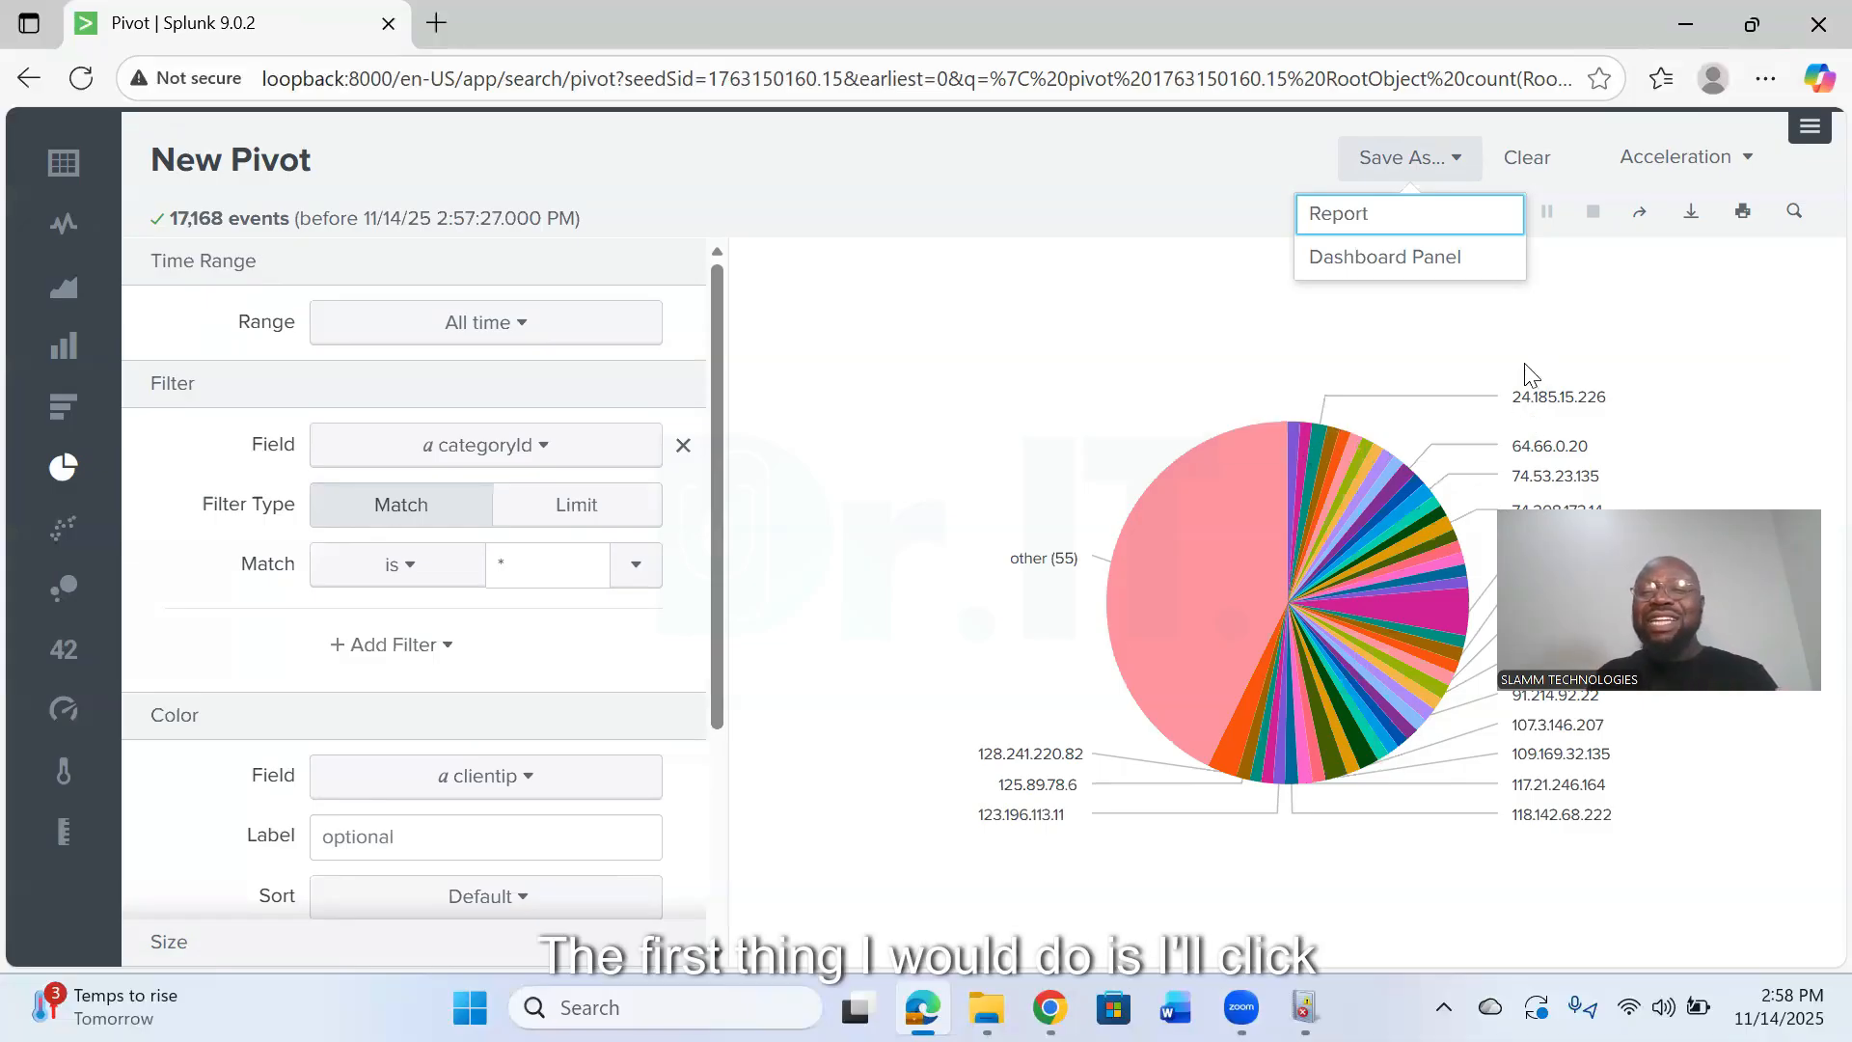
left_click(1422, 259)
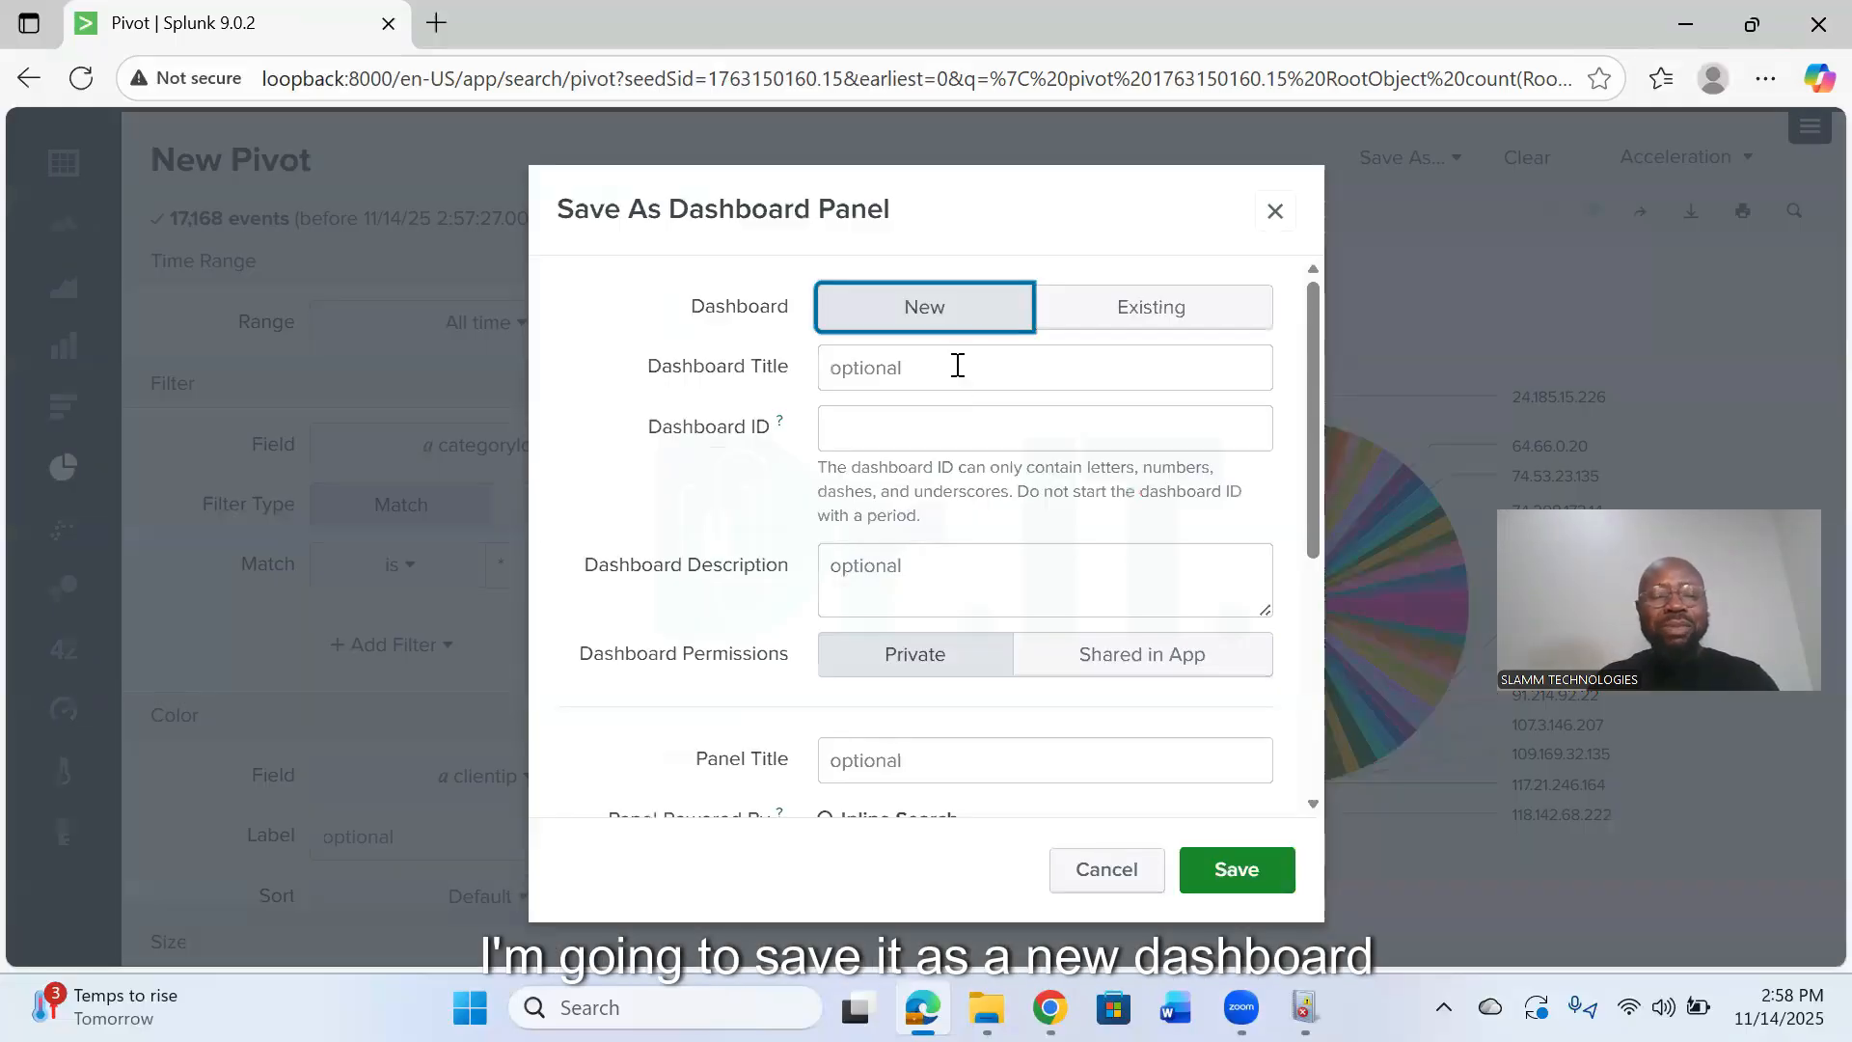
left_click(960, 366)
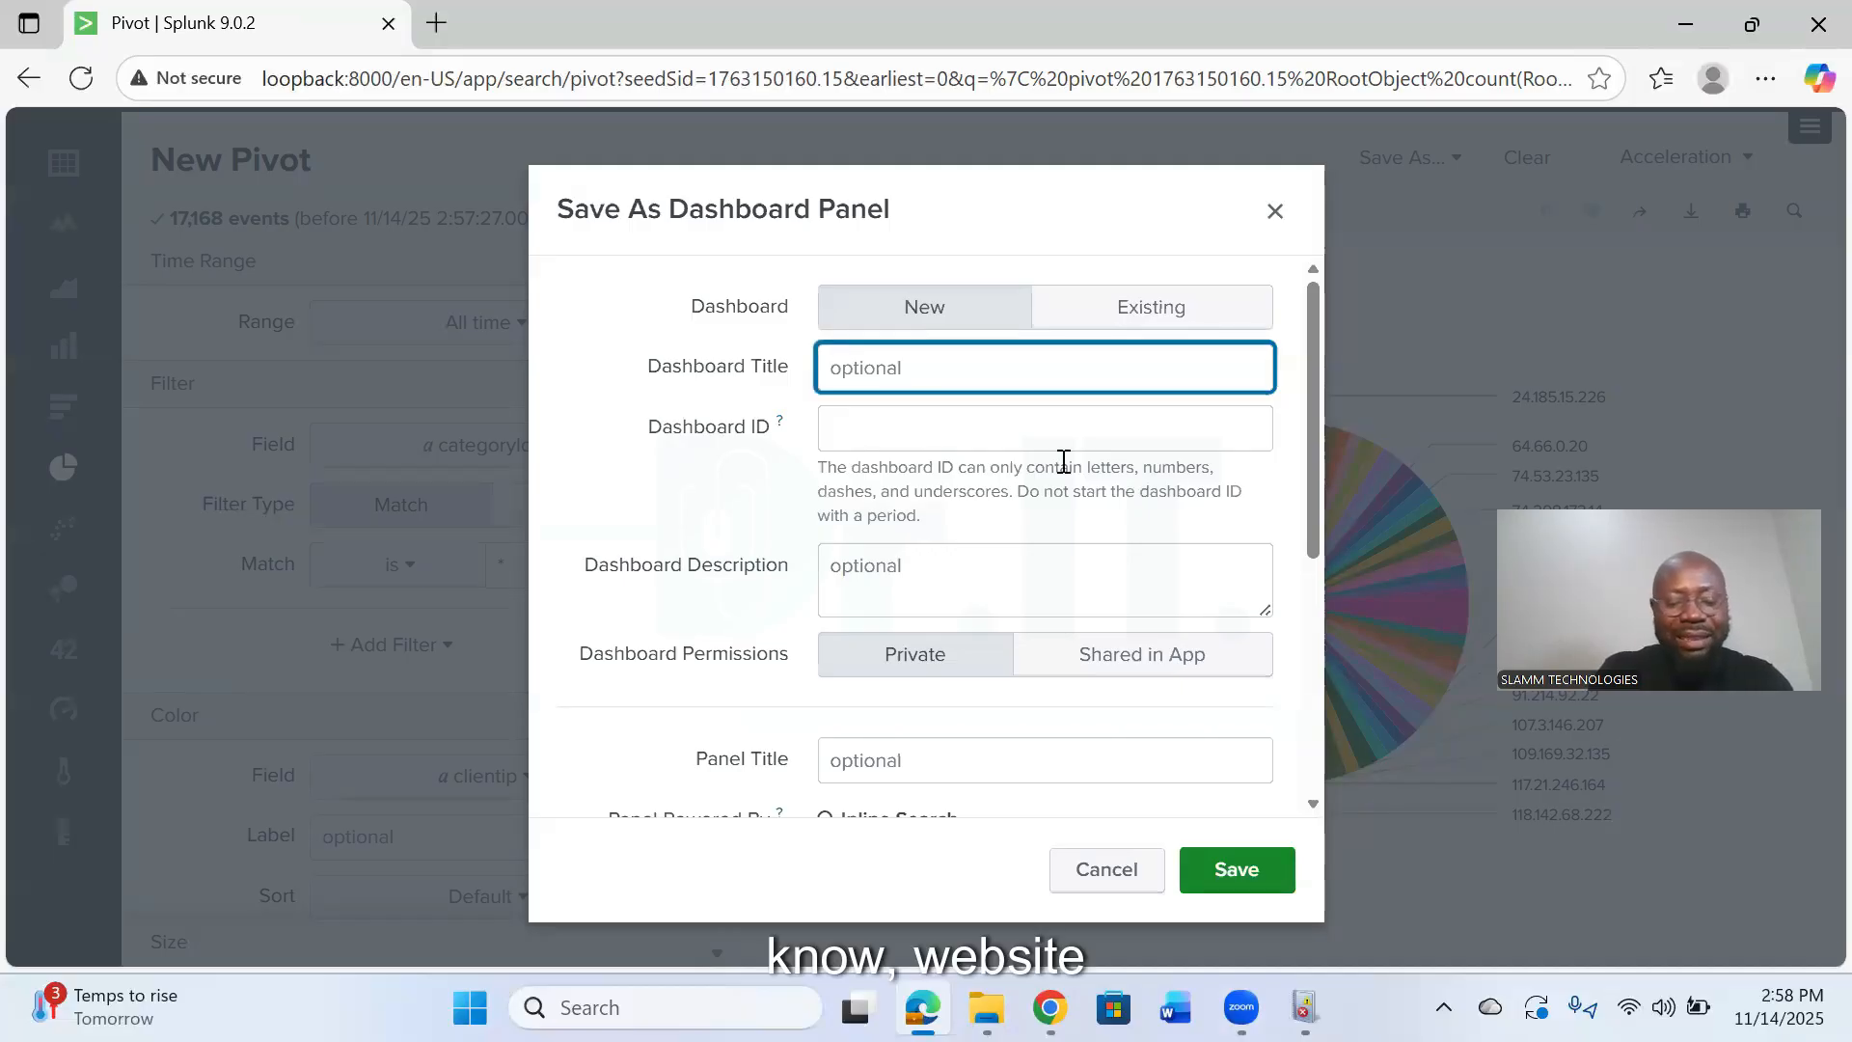
type("Website")
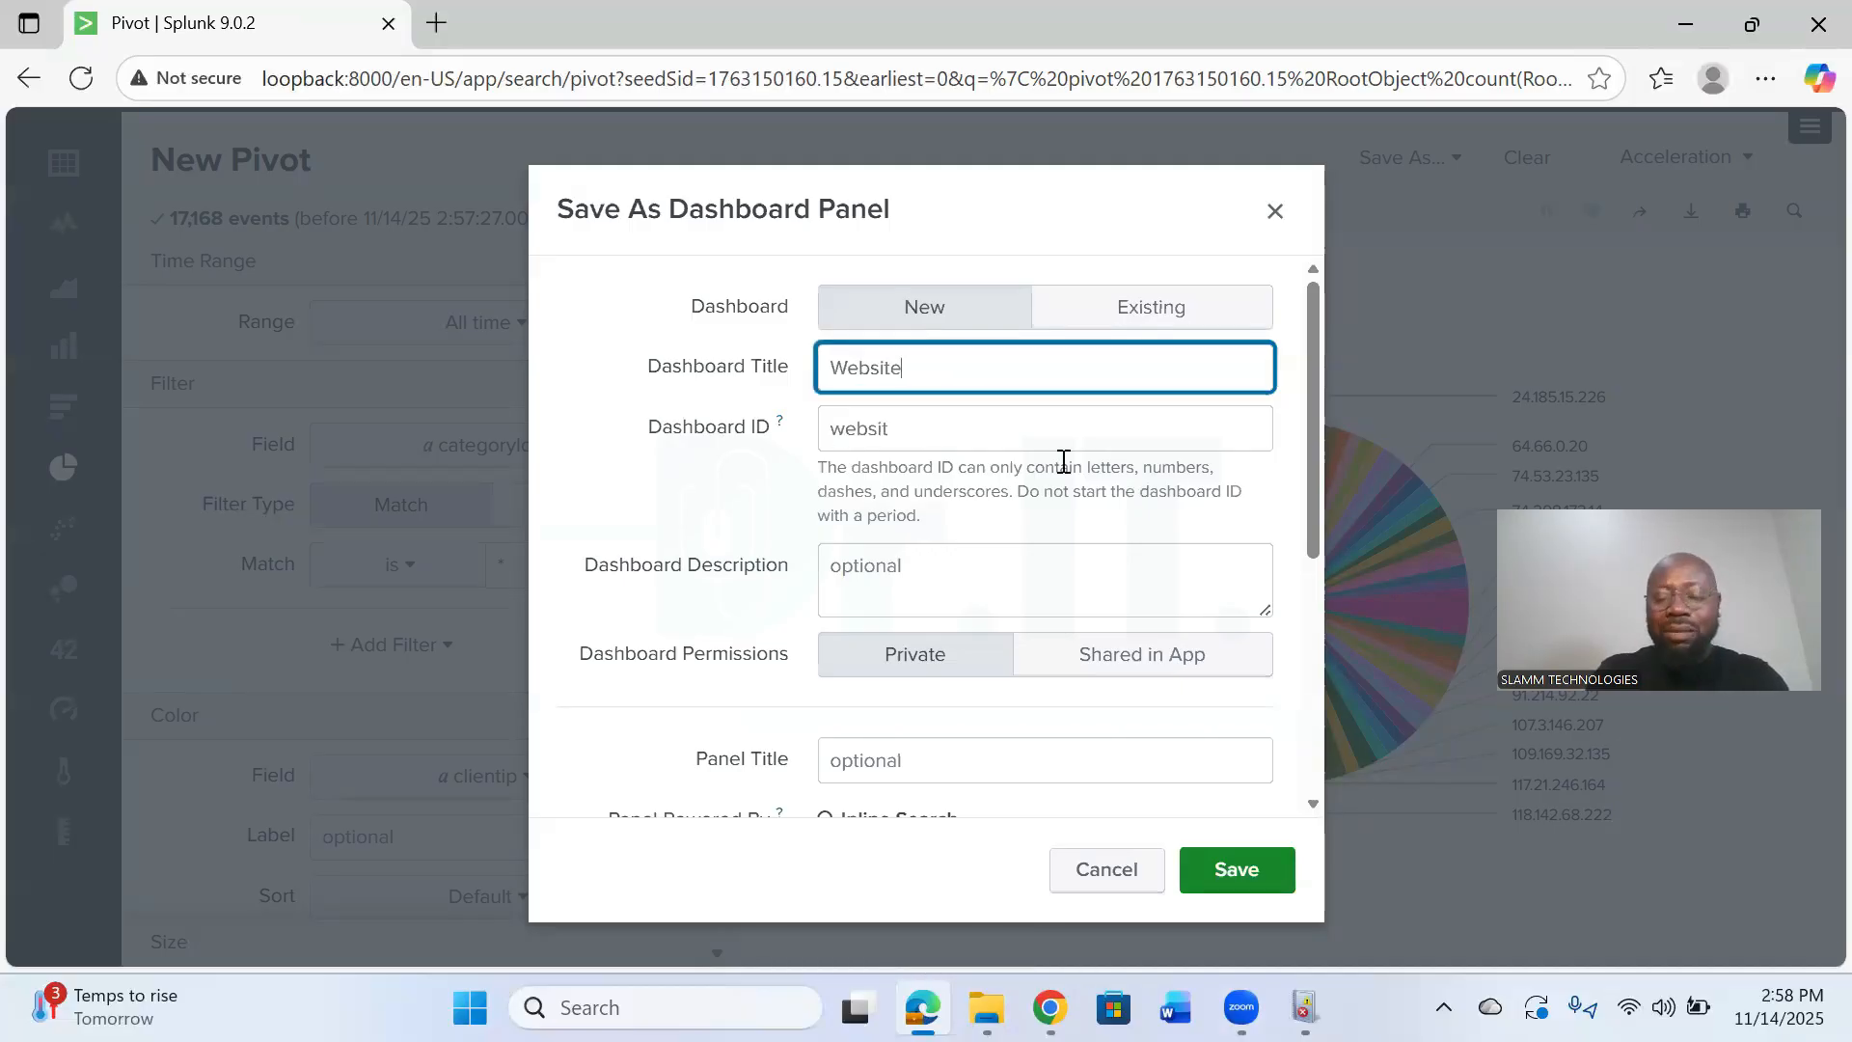
type("_")
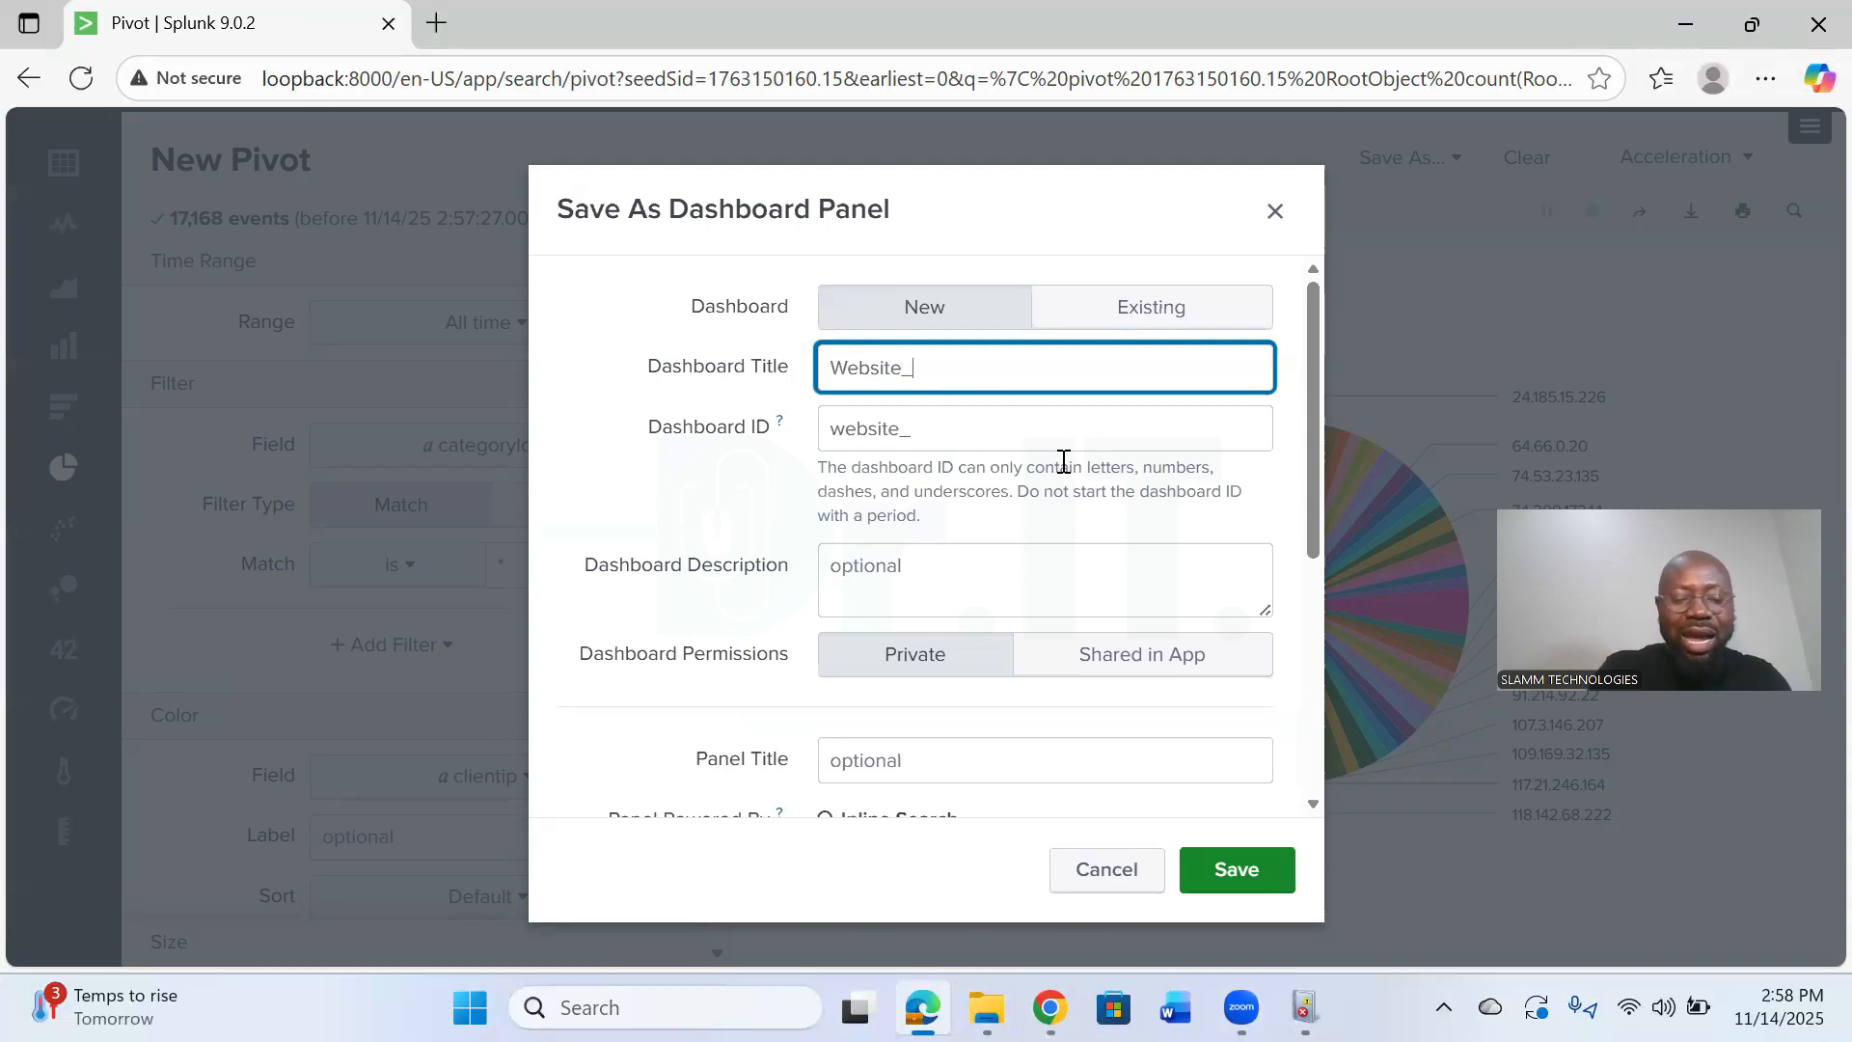
type("S")
key("BackSpace")
left_click(1063, 461)
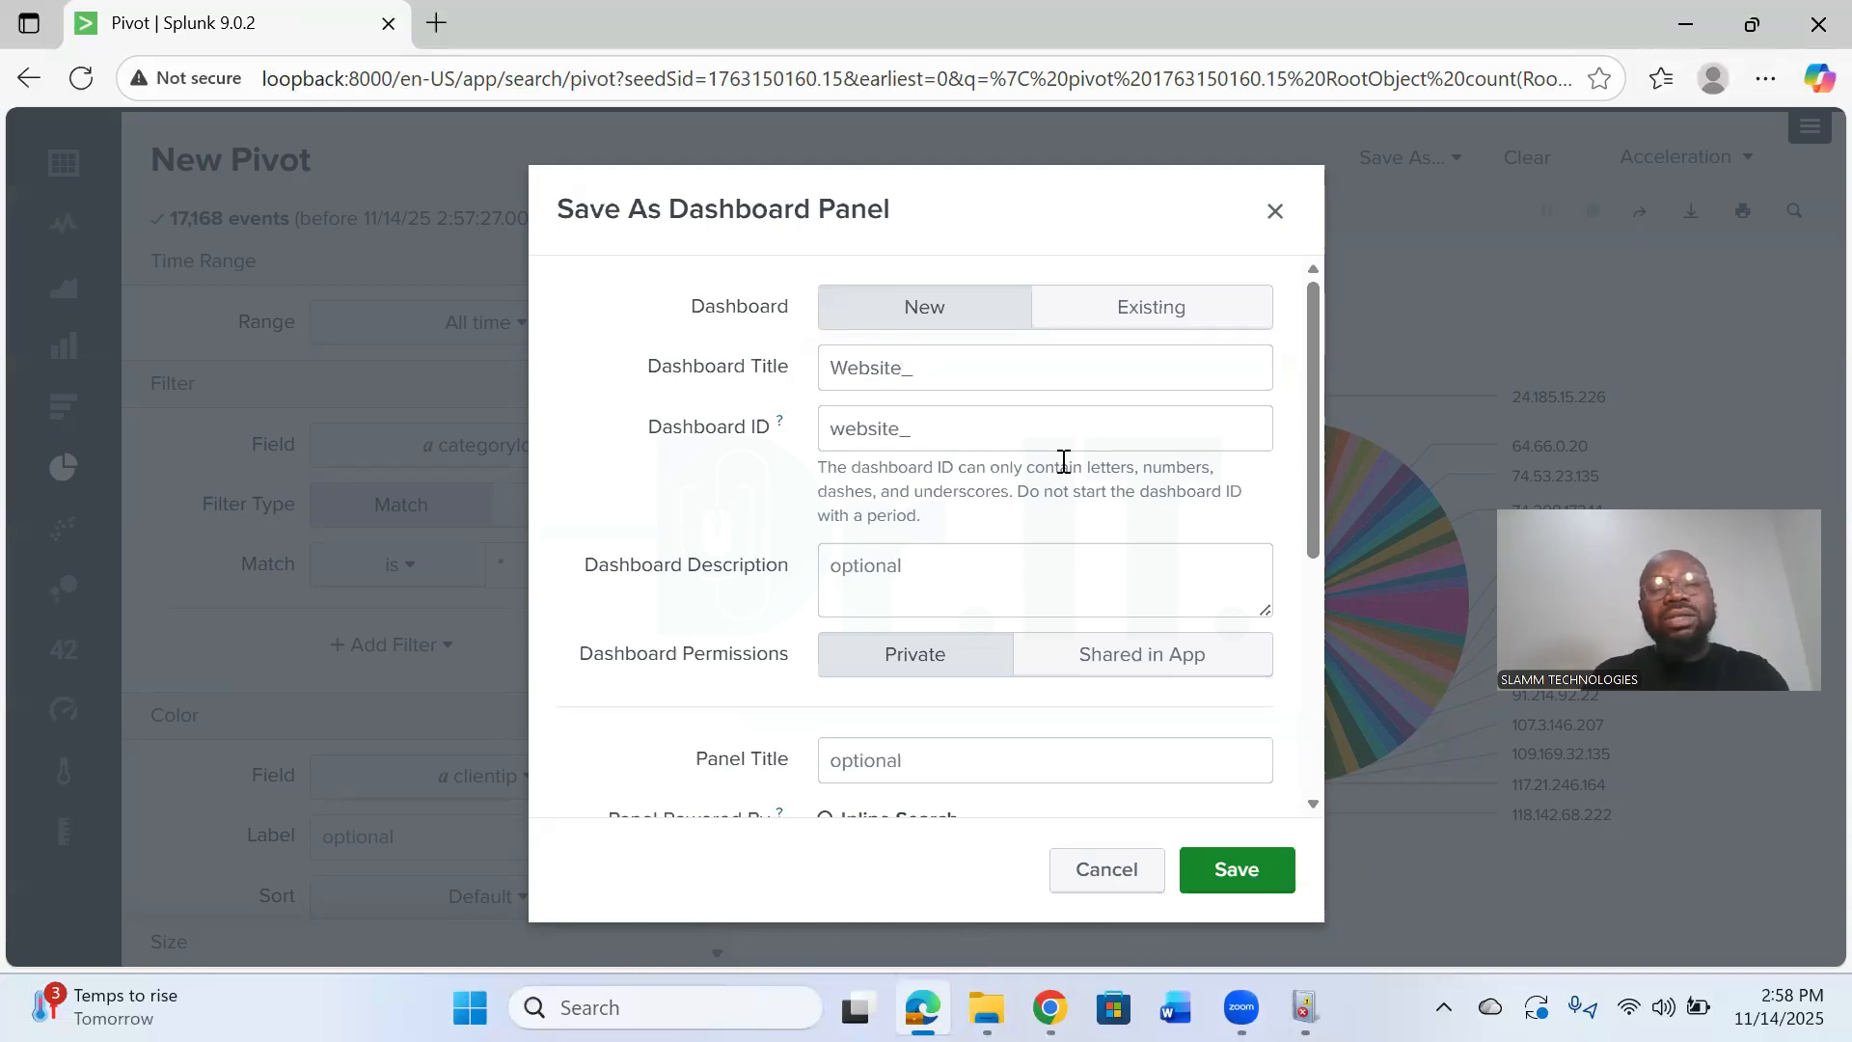
left_click(979, 365)
type("Vi")
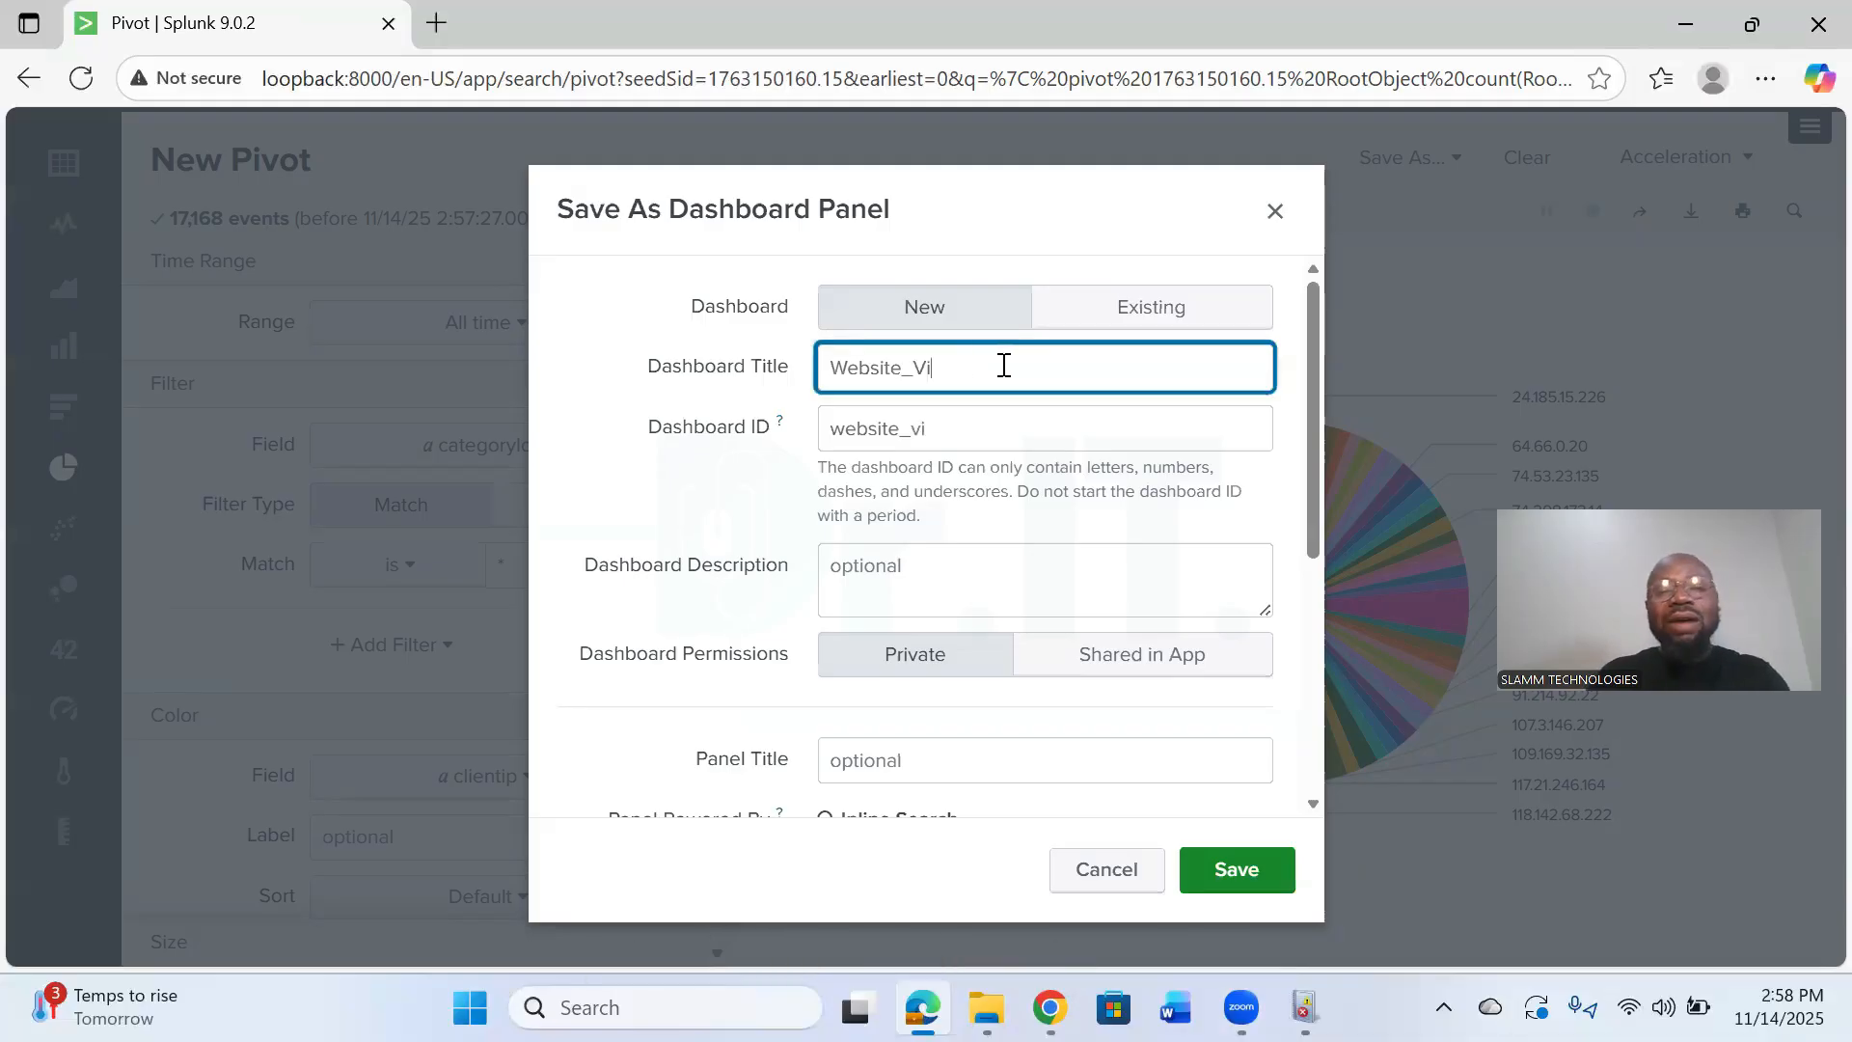
type("t")
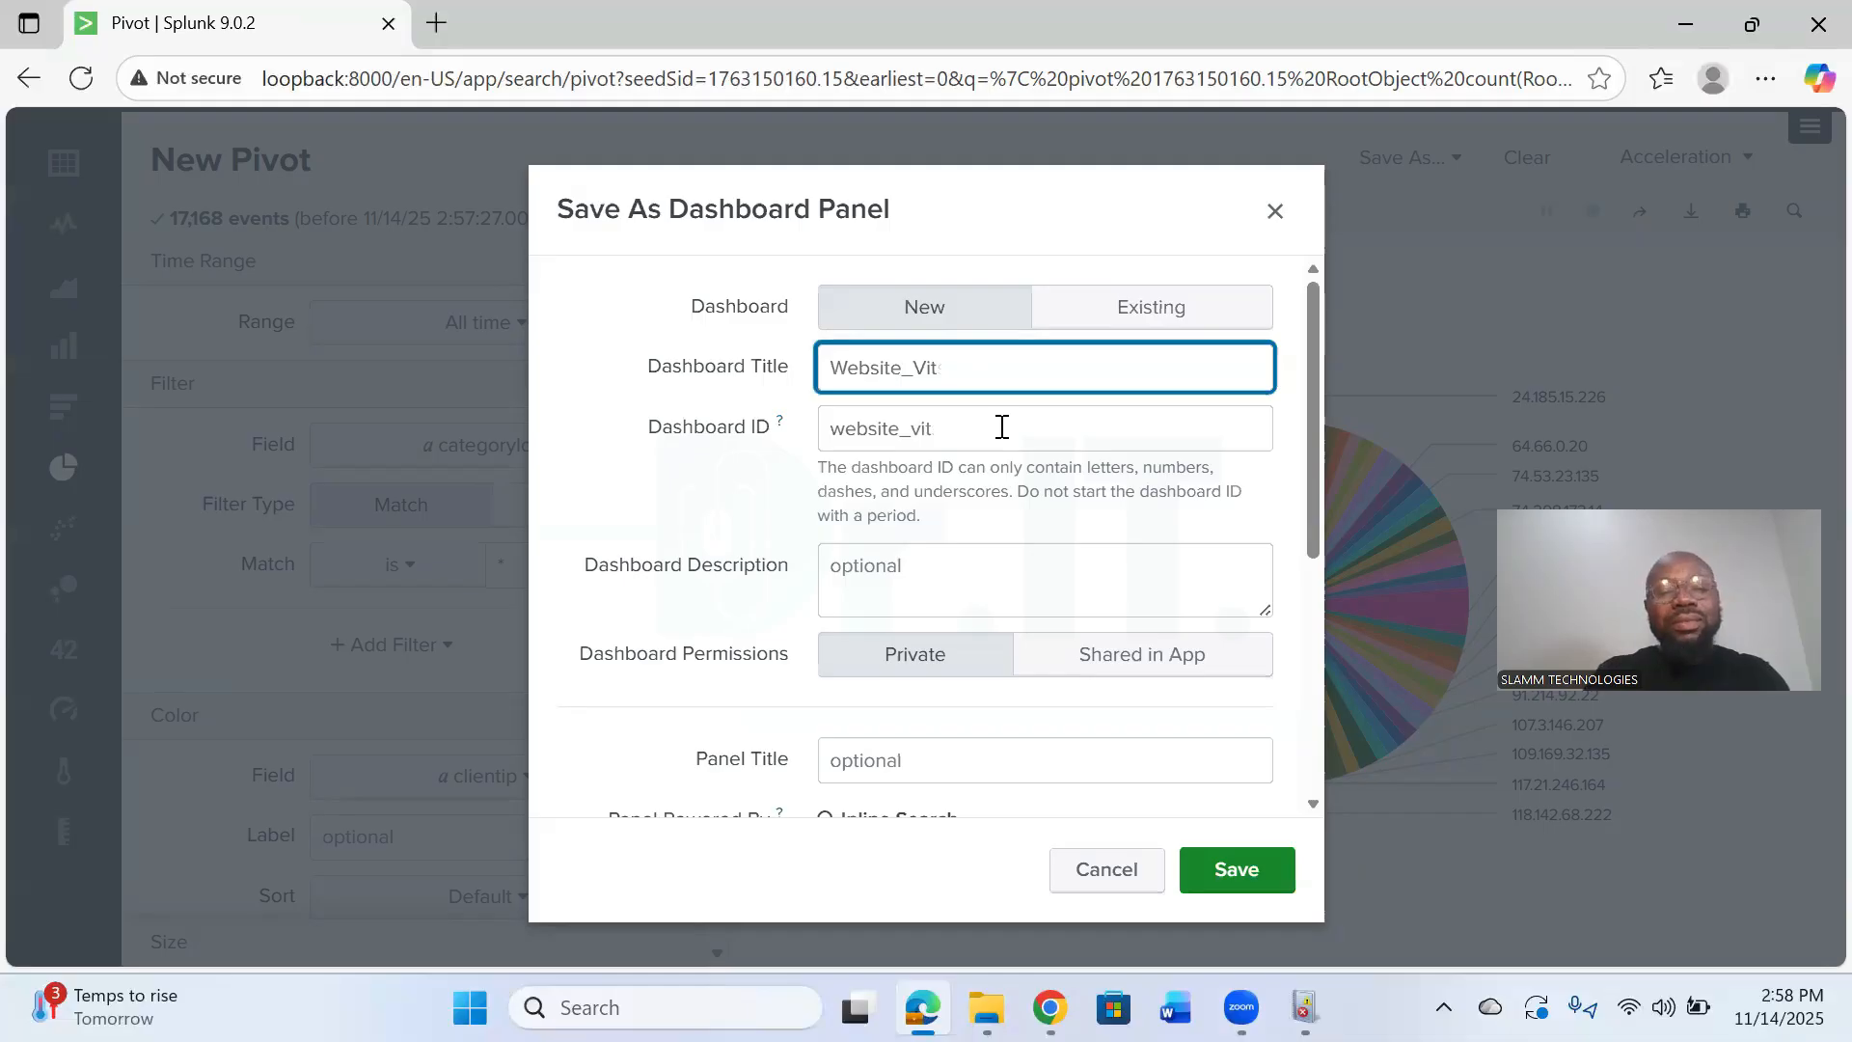
type("ssits")
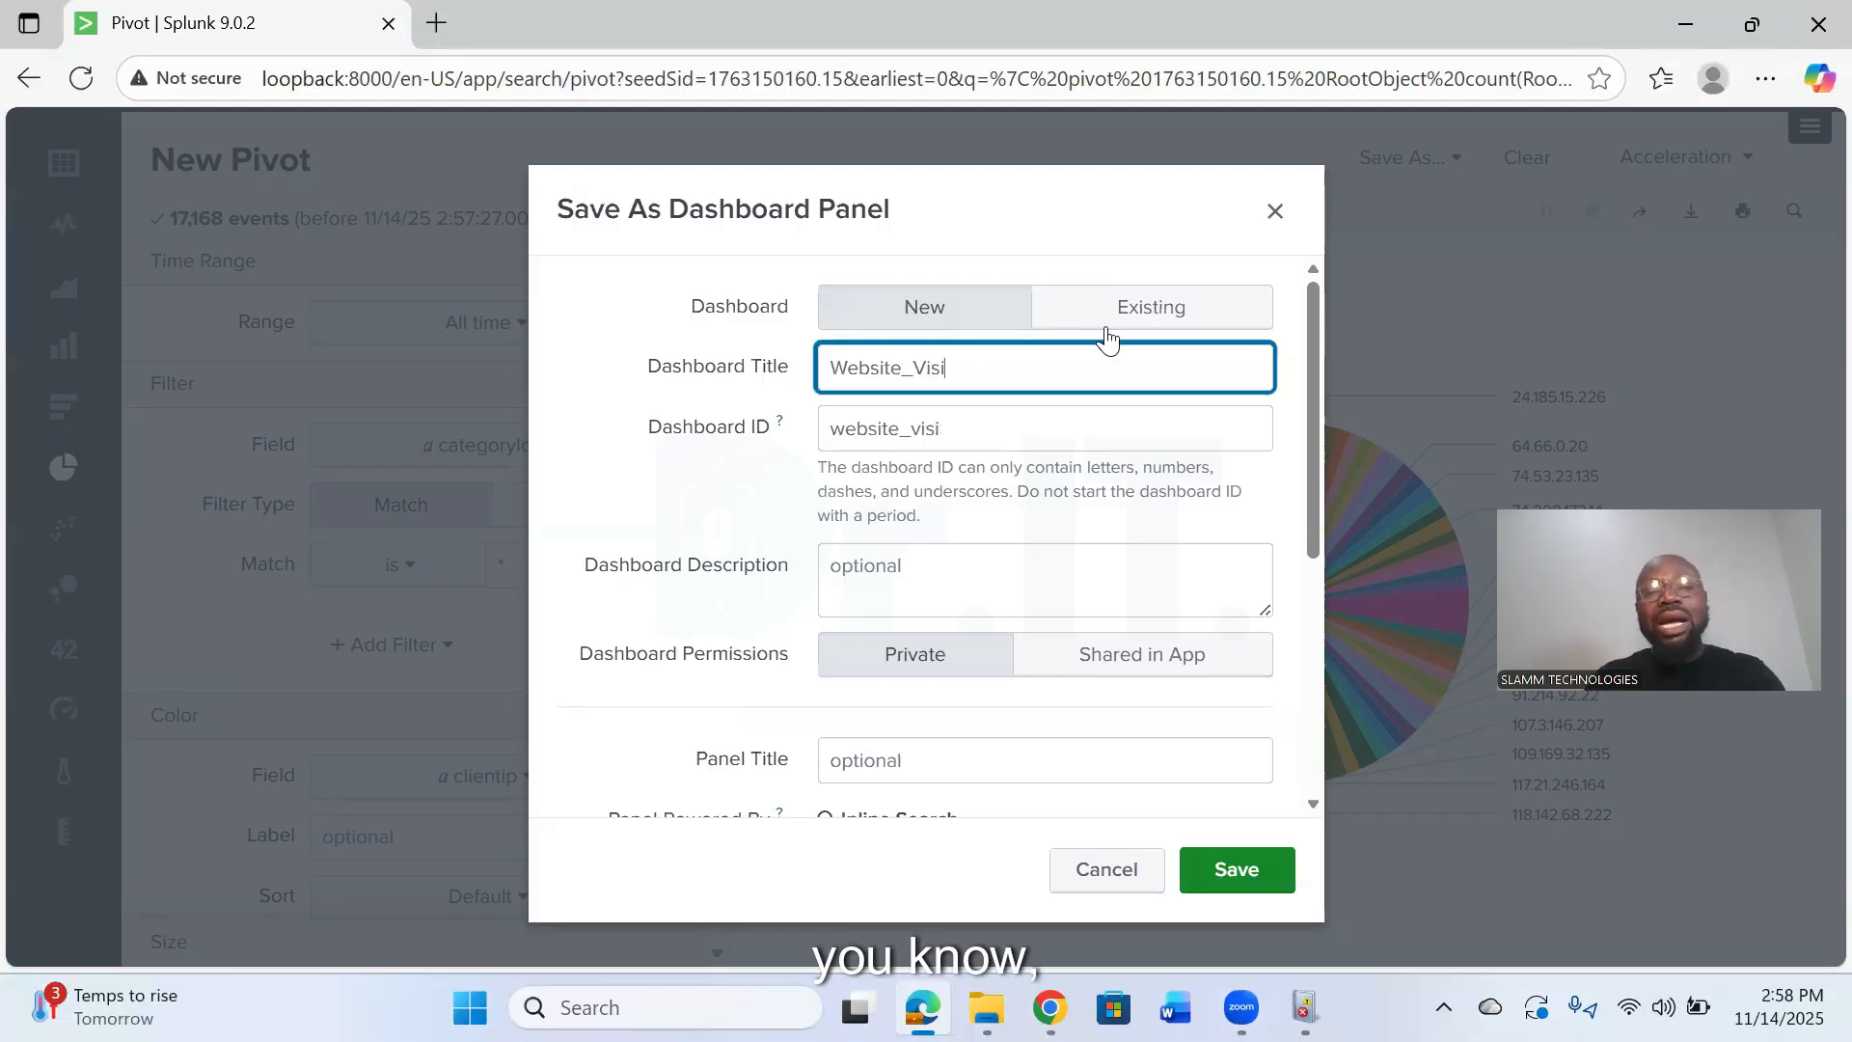
- Set the dashboard permissions to Private and the panel content to Pie Chart
left_click(922, 660)
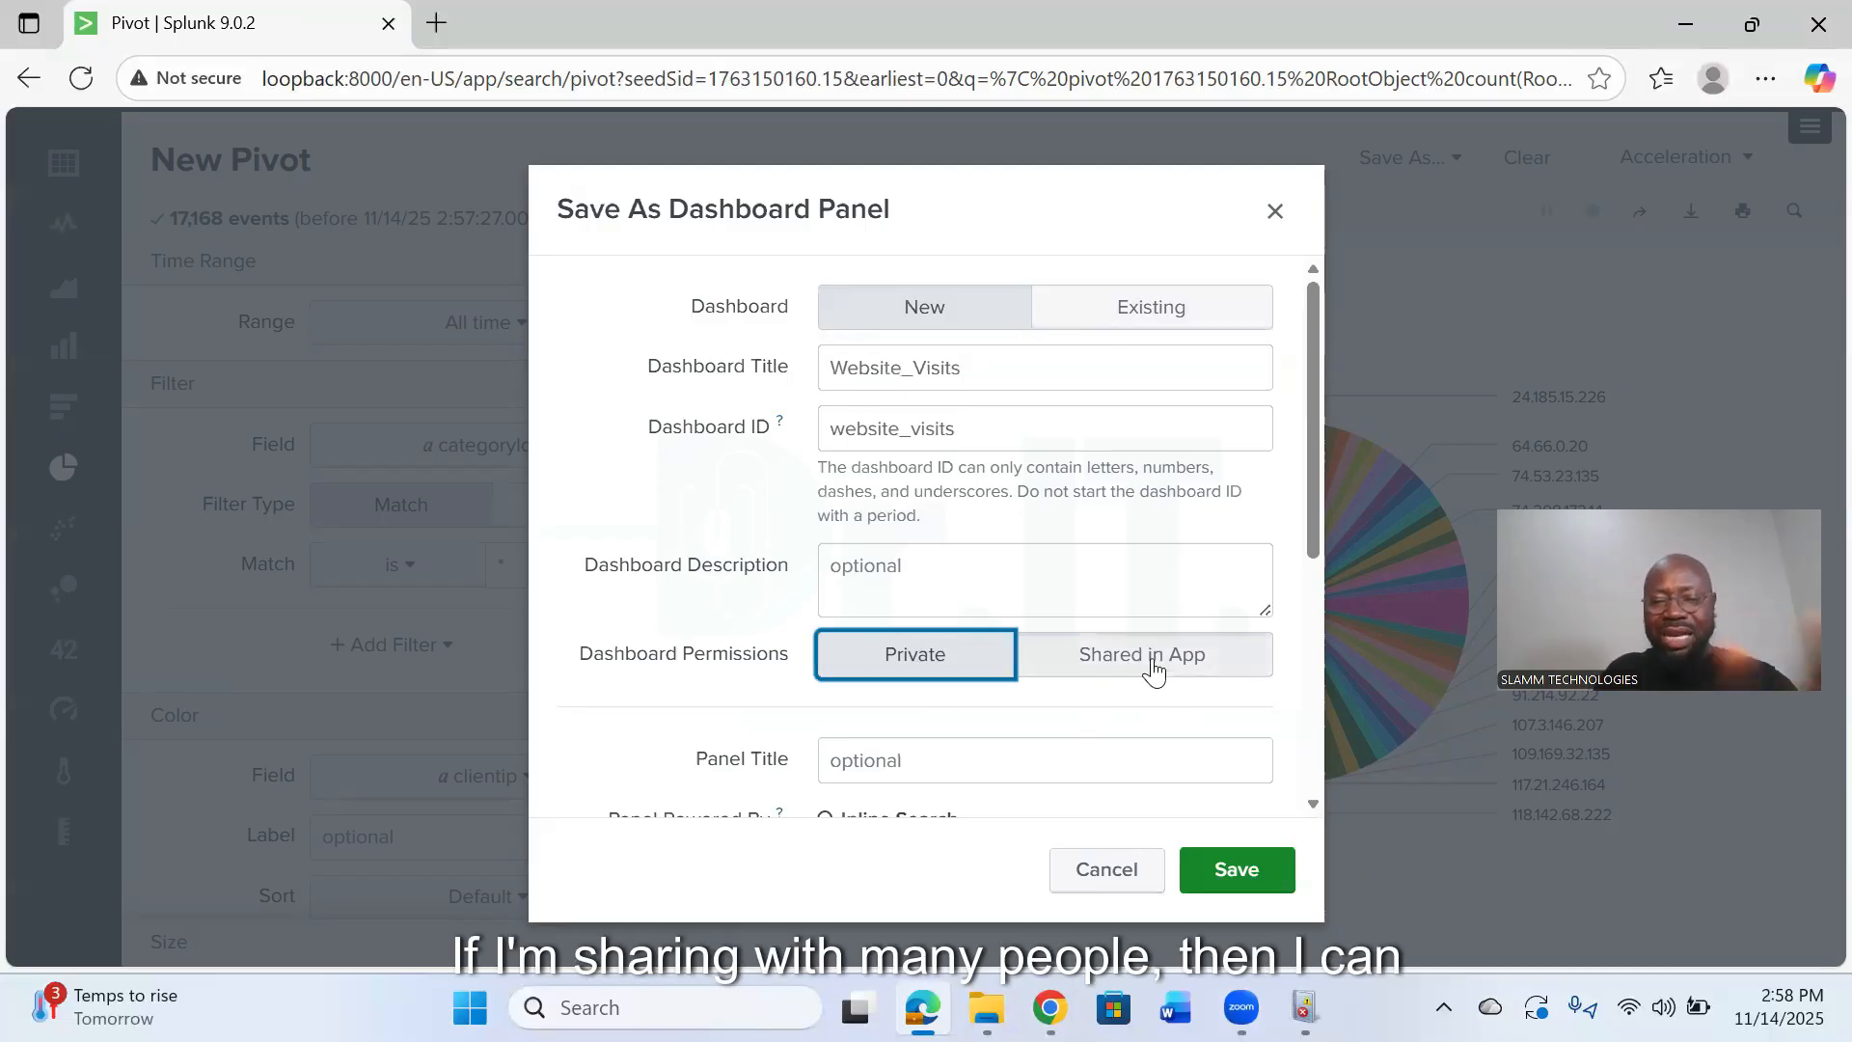
scroll(1160, 678, "down", 5)
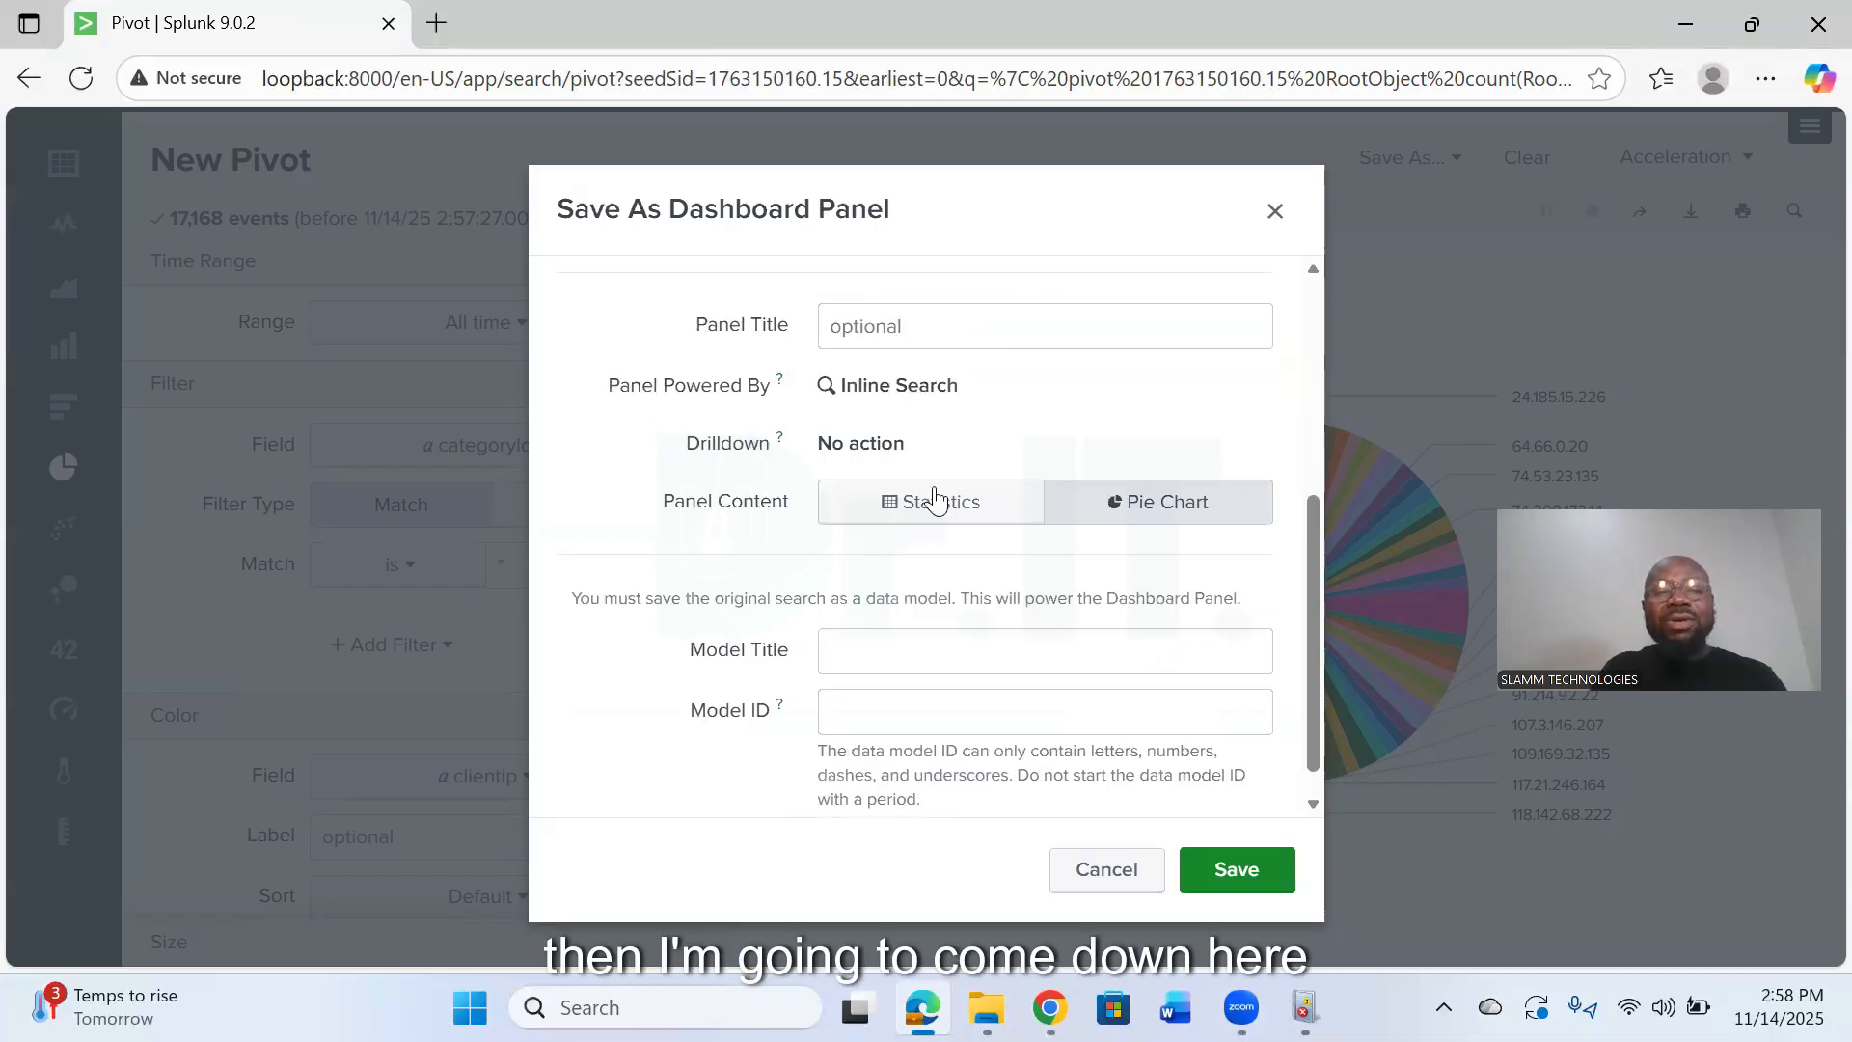
left_click(1135, 512)
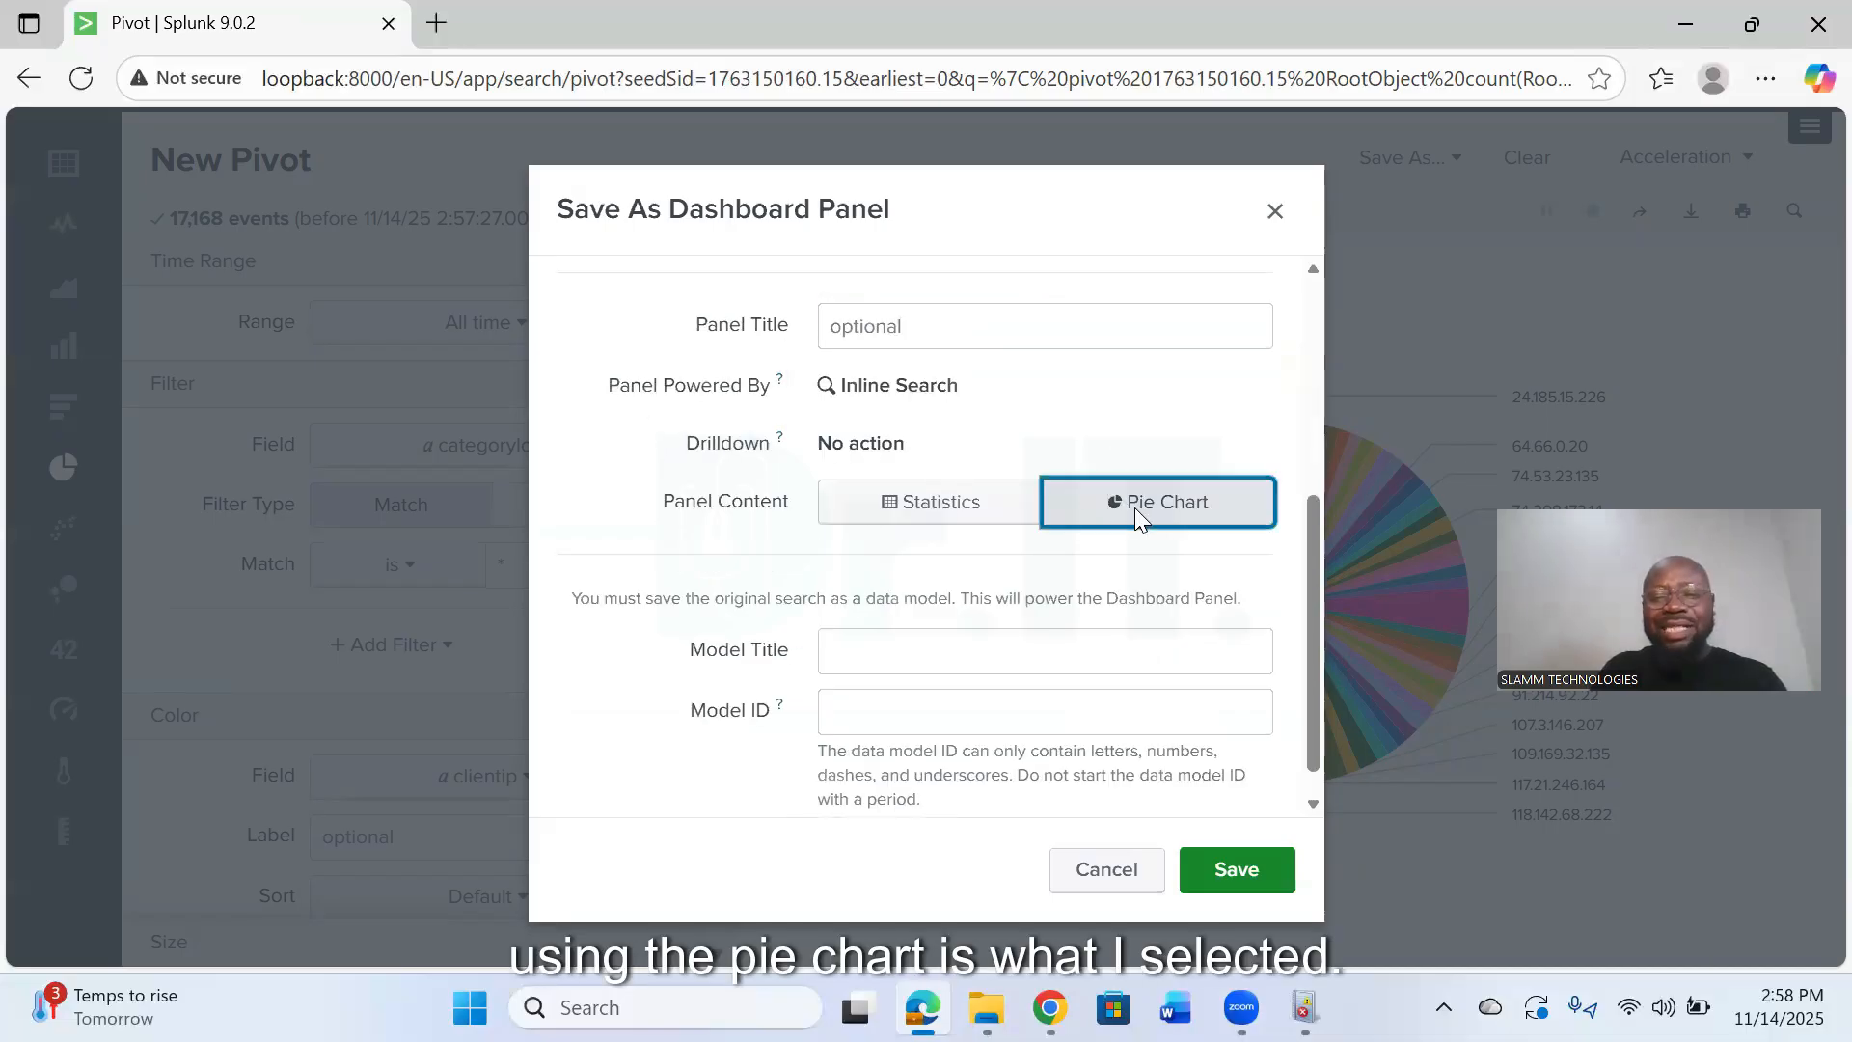
- Title the data model IP-Search and save the dashboard panel
scroll(892, 599, "down", 1)
left_click(906, 608)
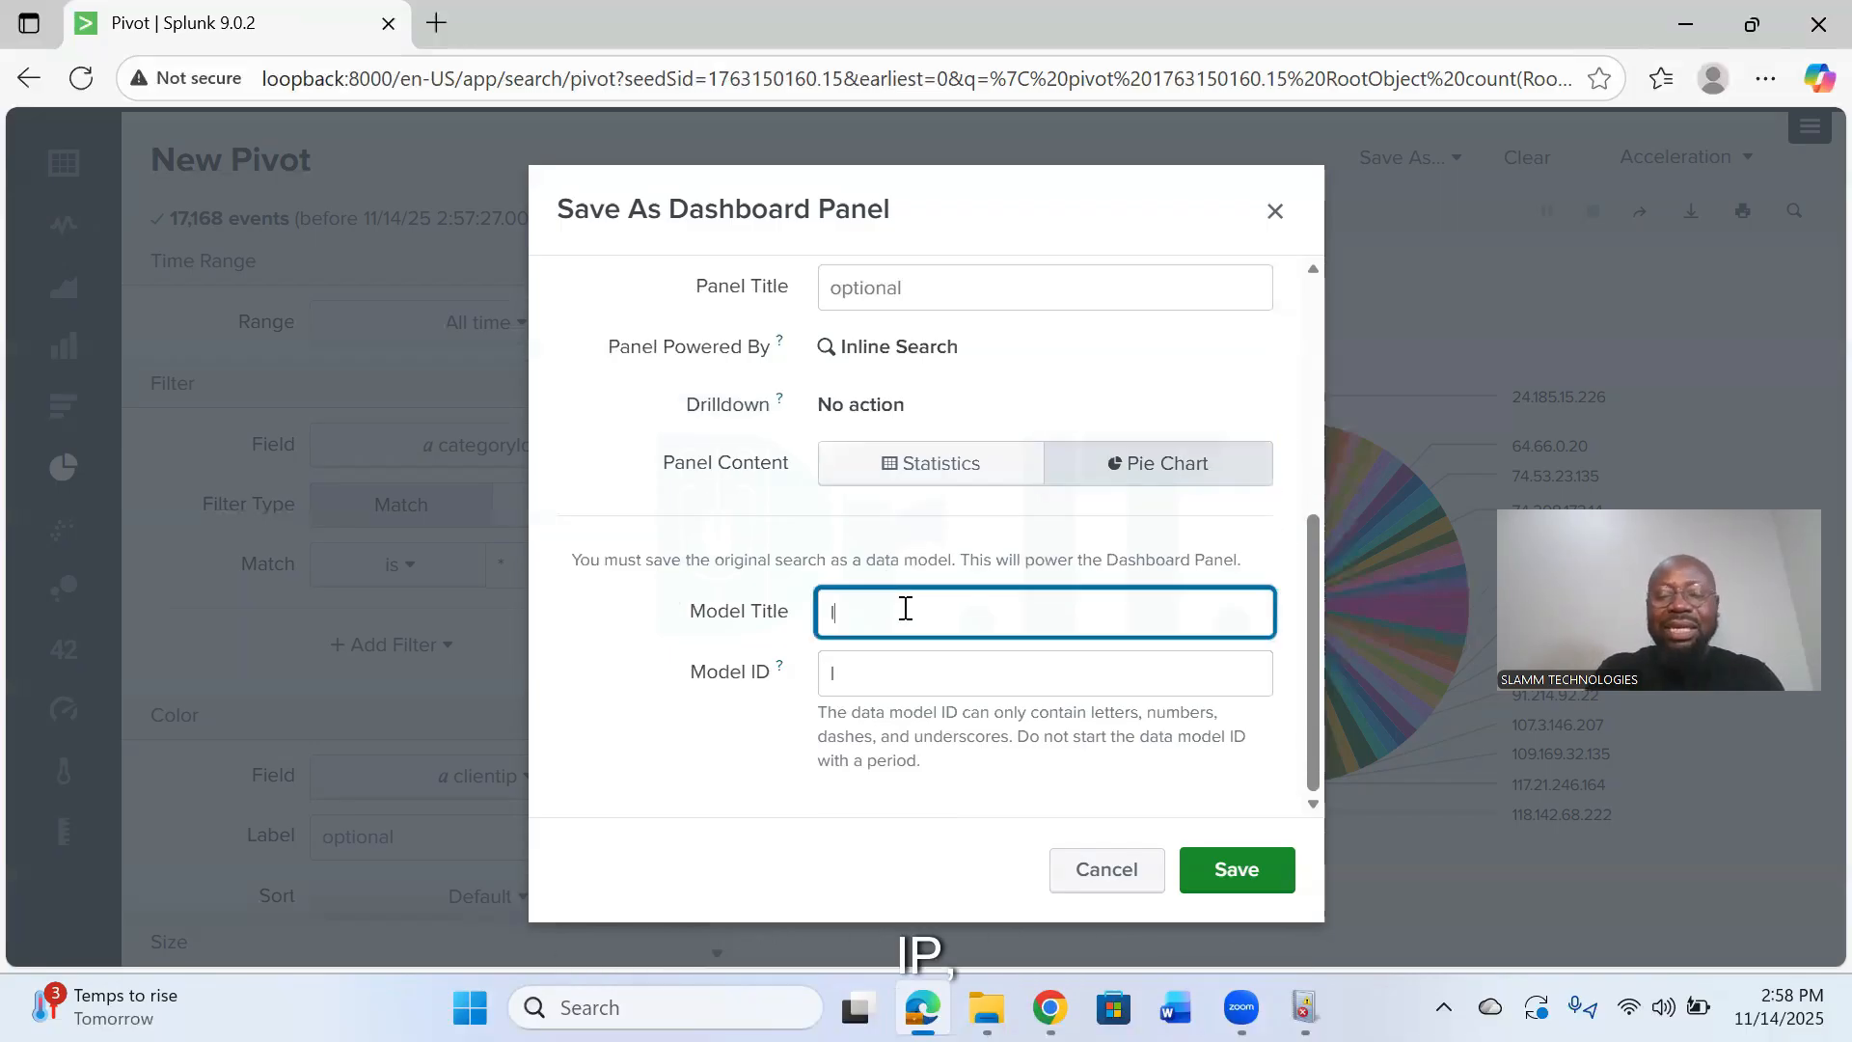
type("IP-")
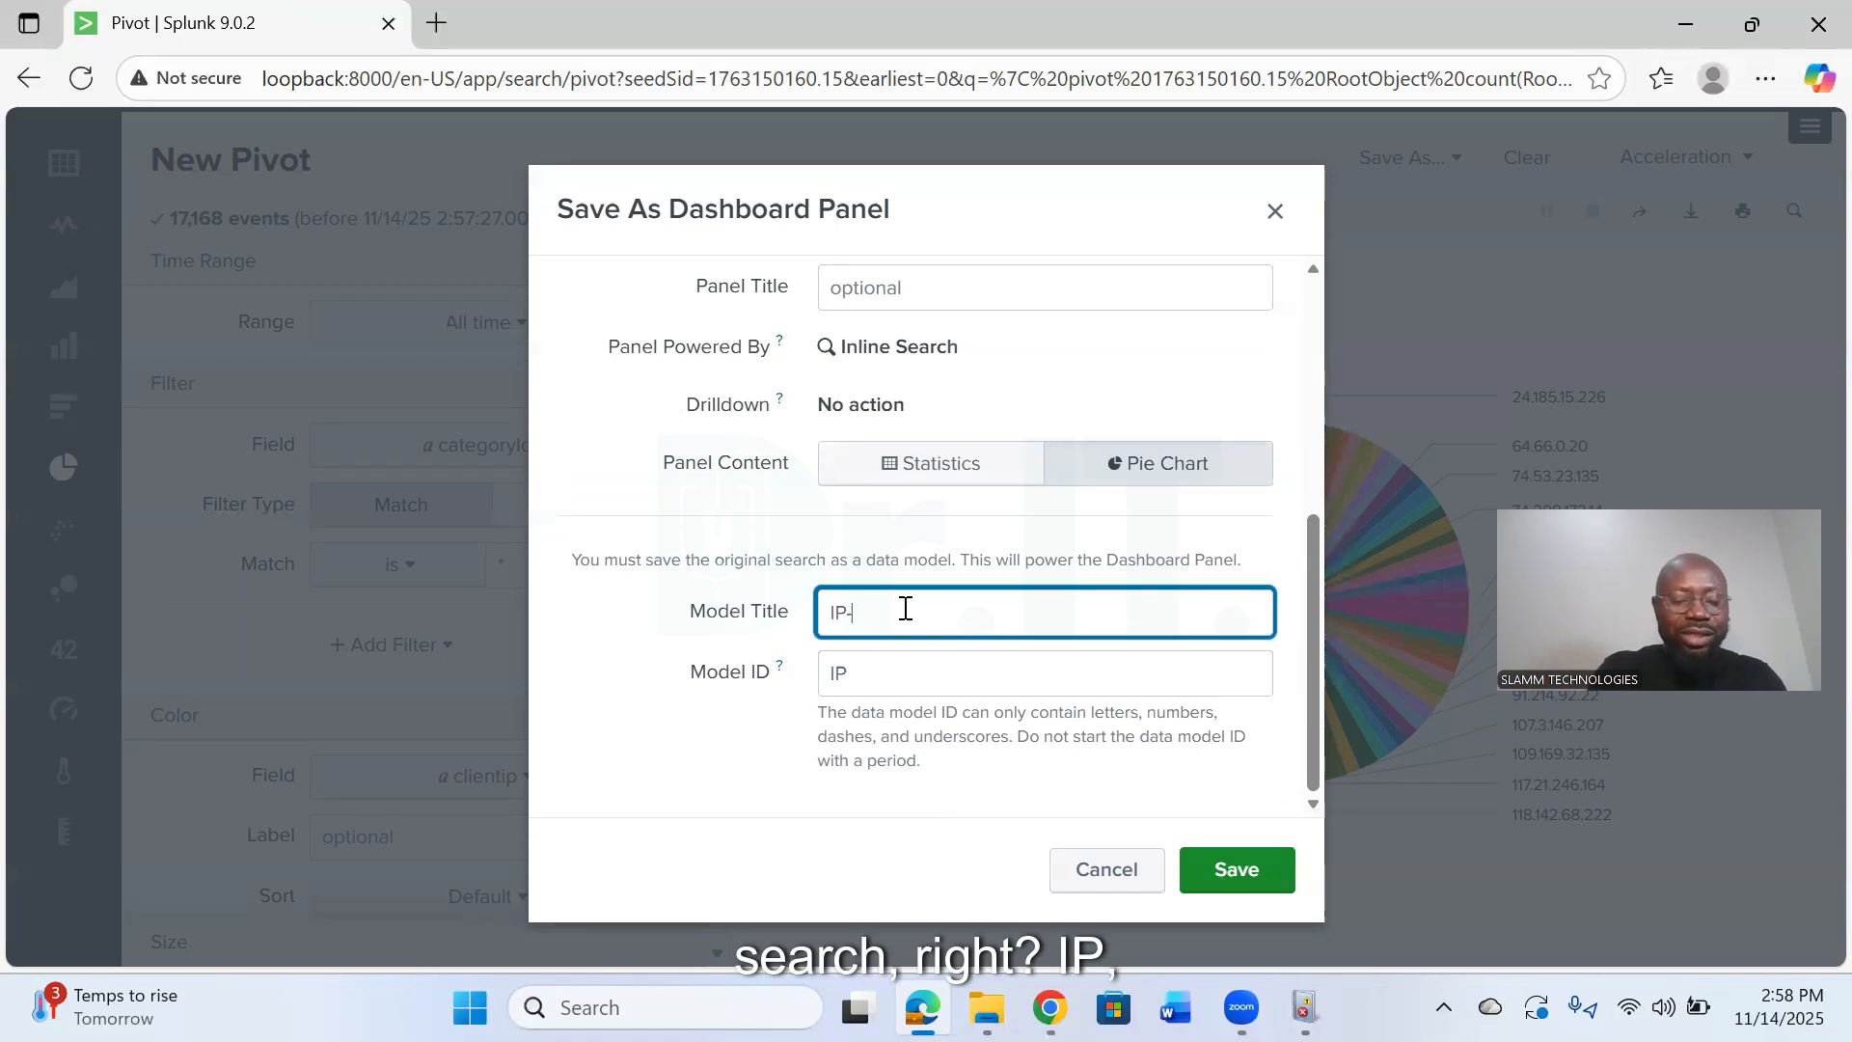
type("Search")
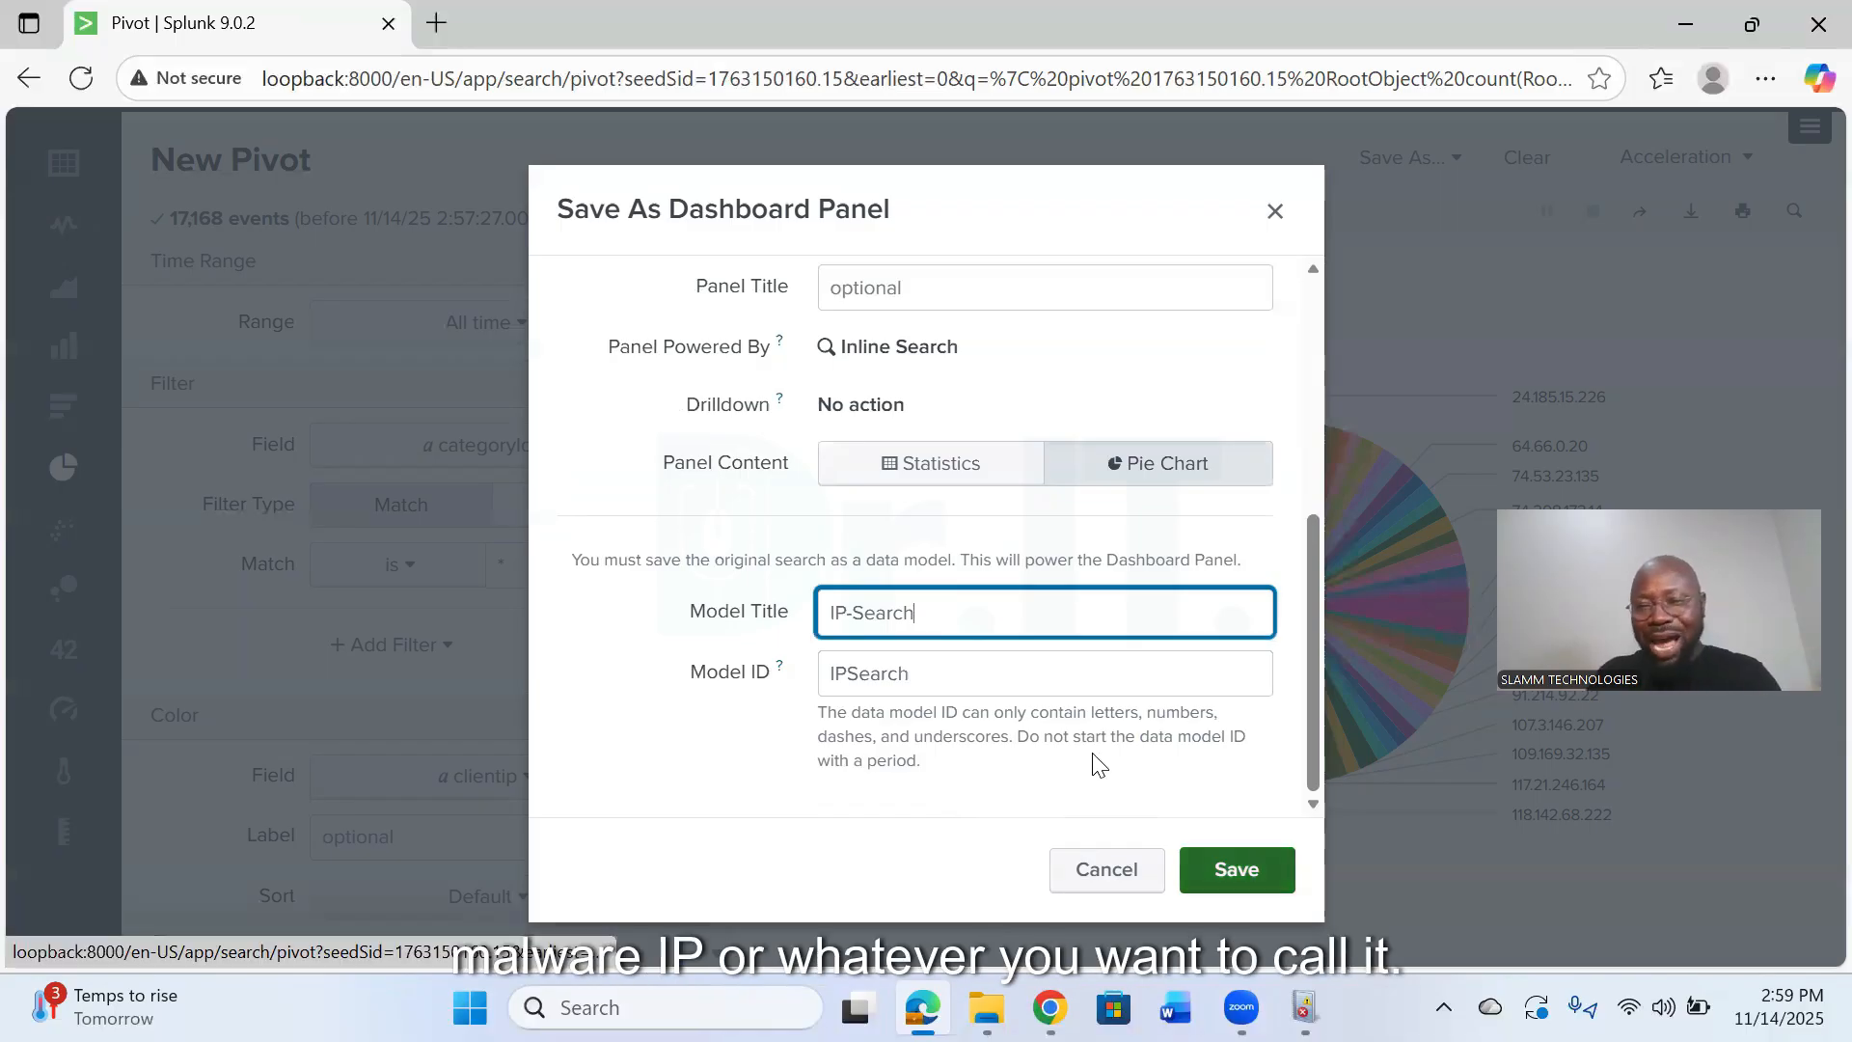
left_click(1237, 870)
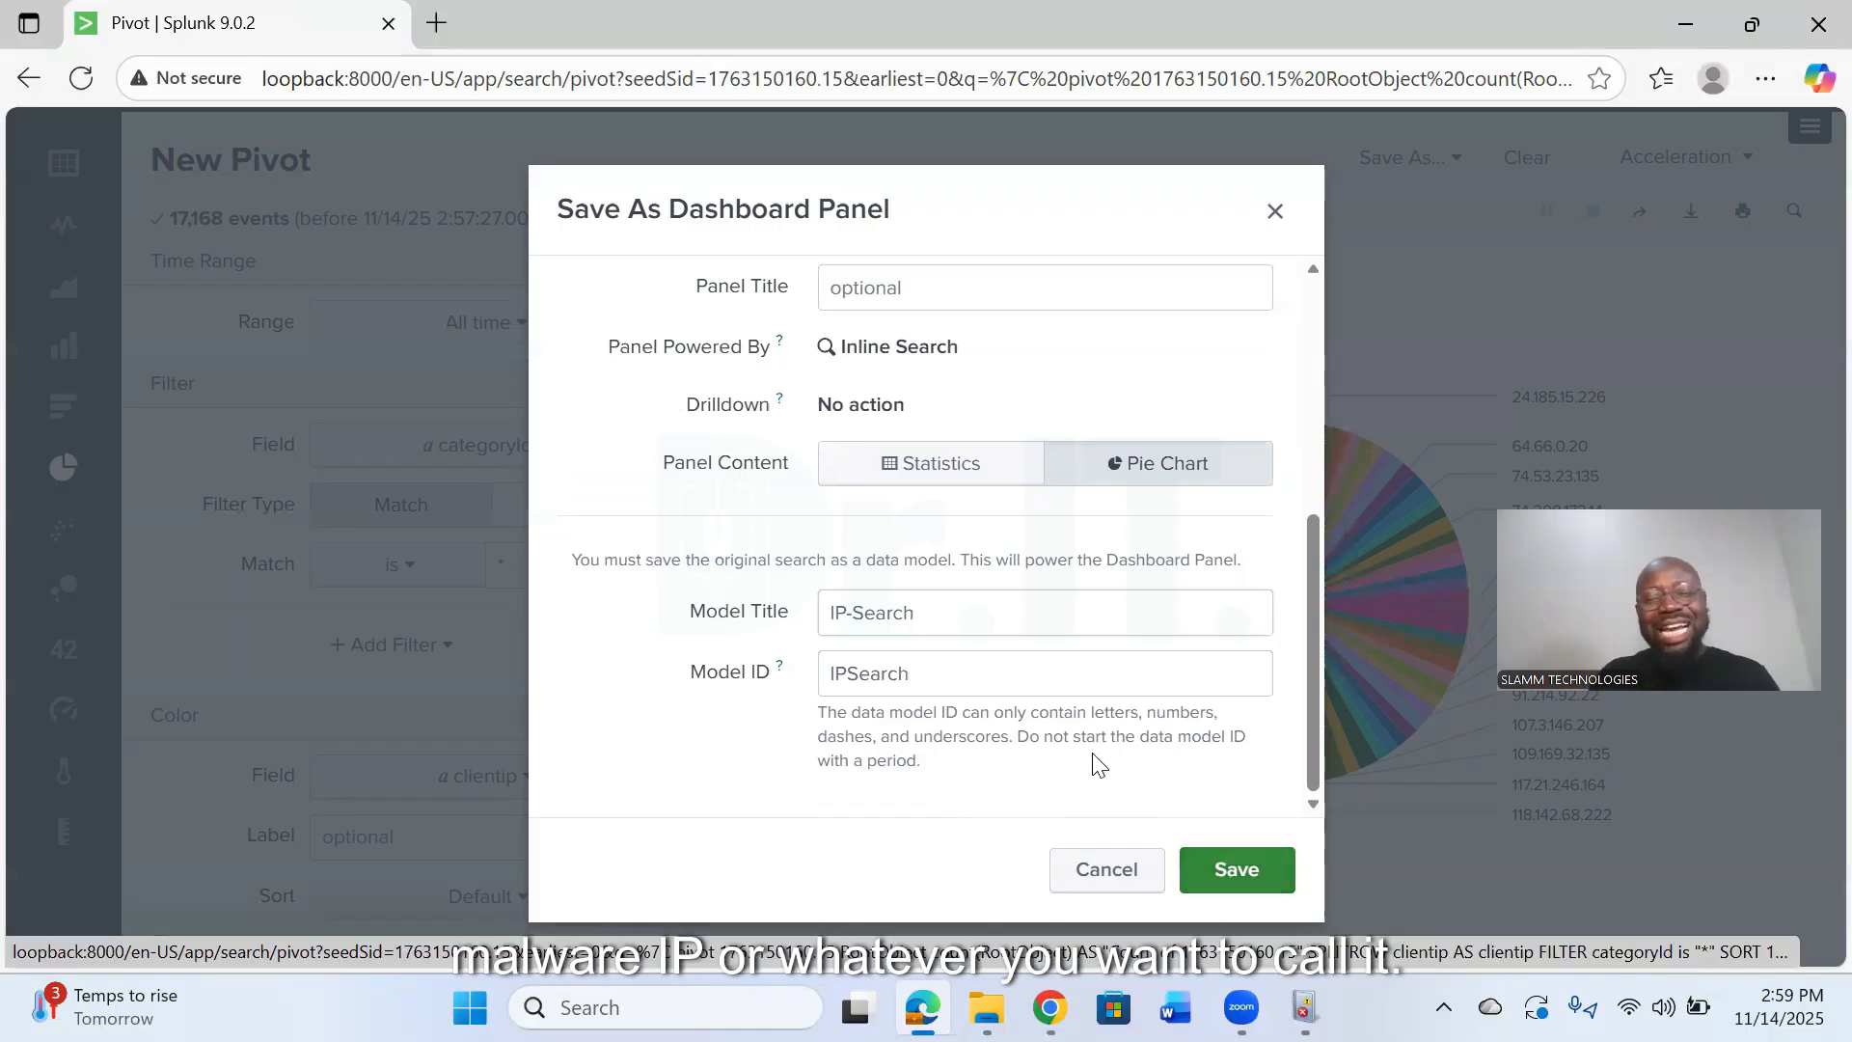
left_click(1223, 490)
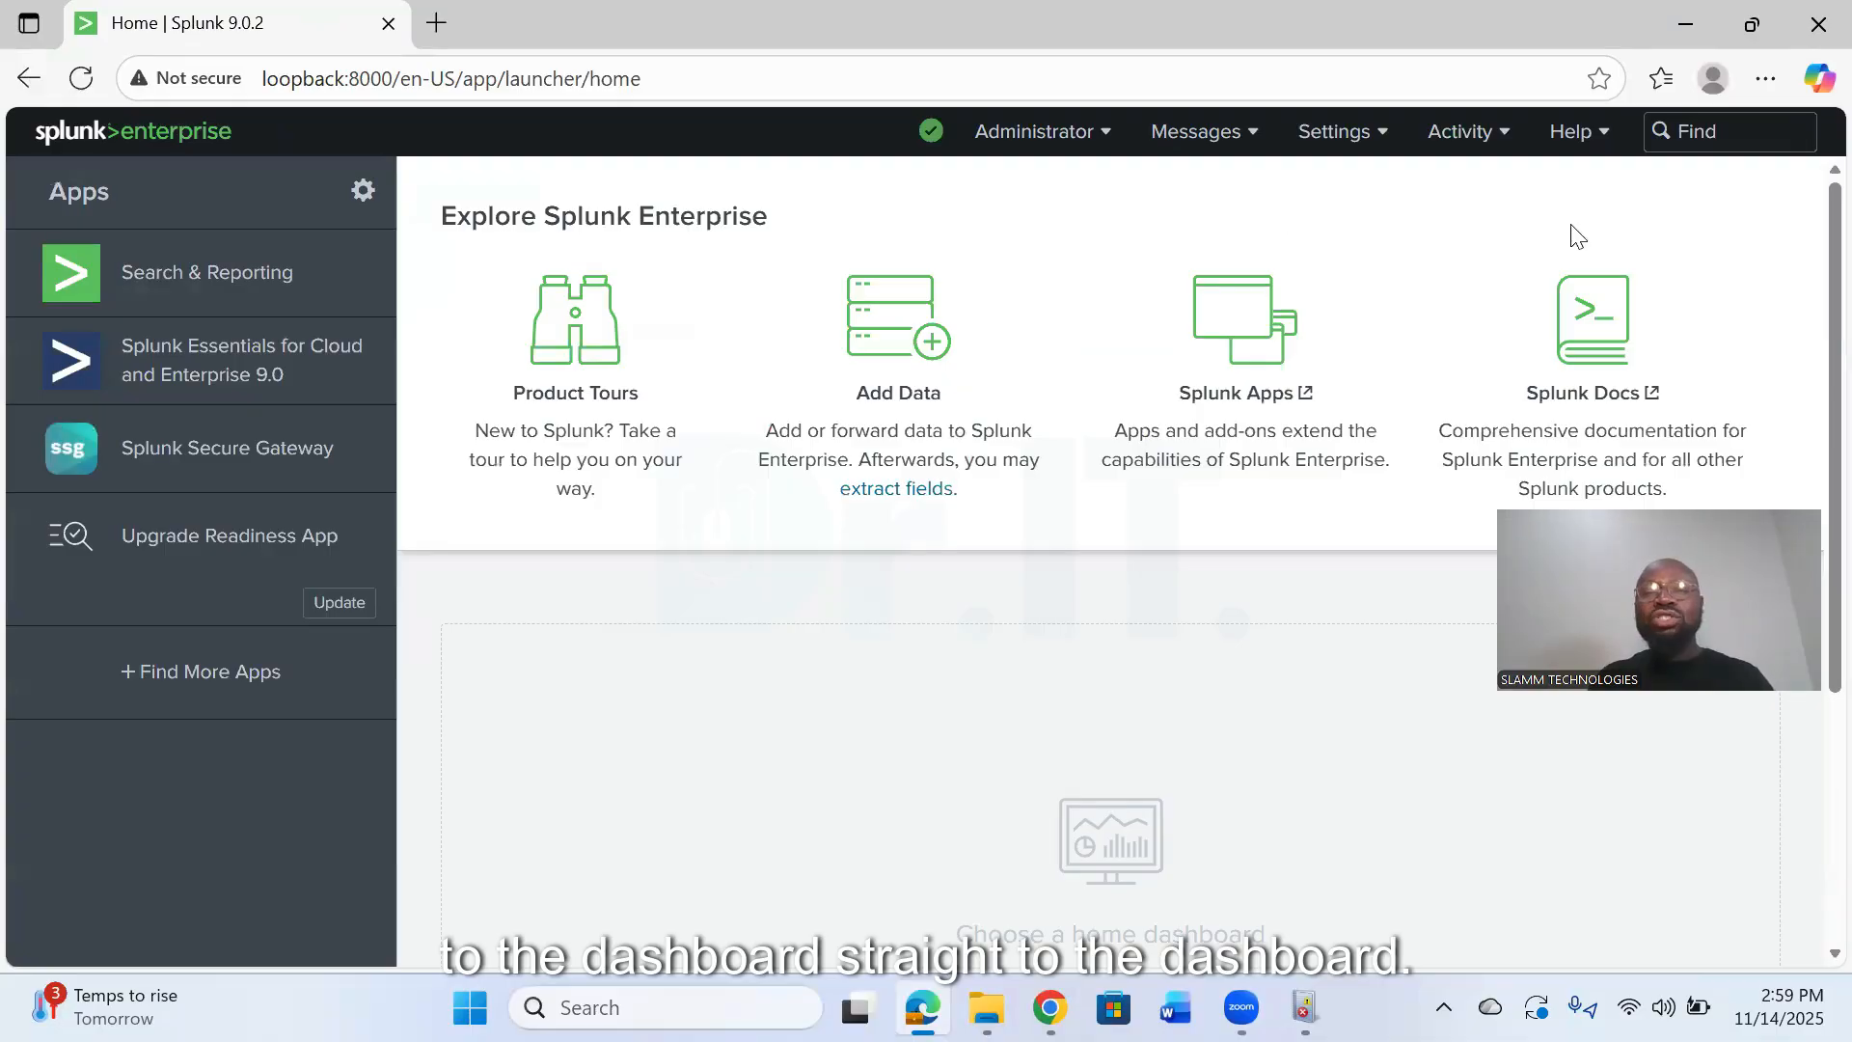
- Open the Search & Reporting app from the home page and bring up its list of dashboards
left_click(136, 133)
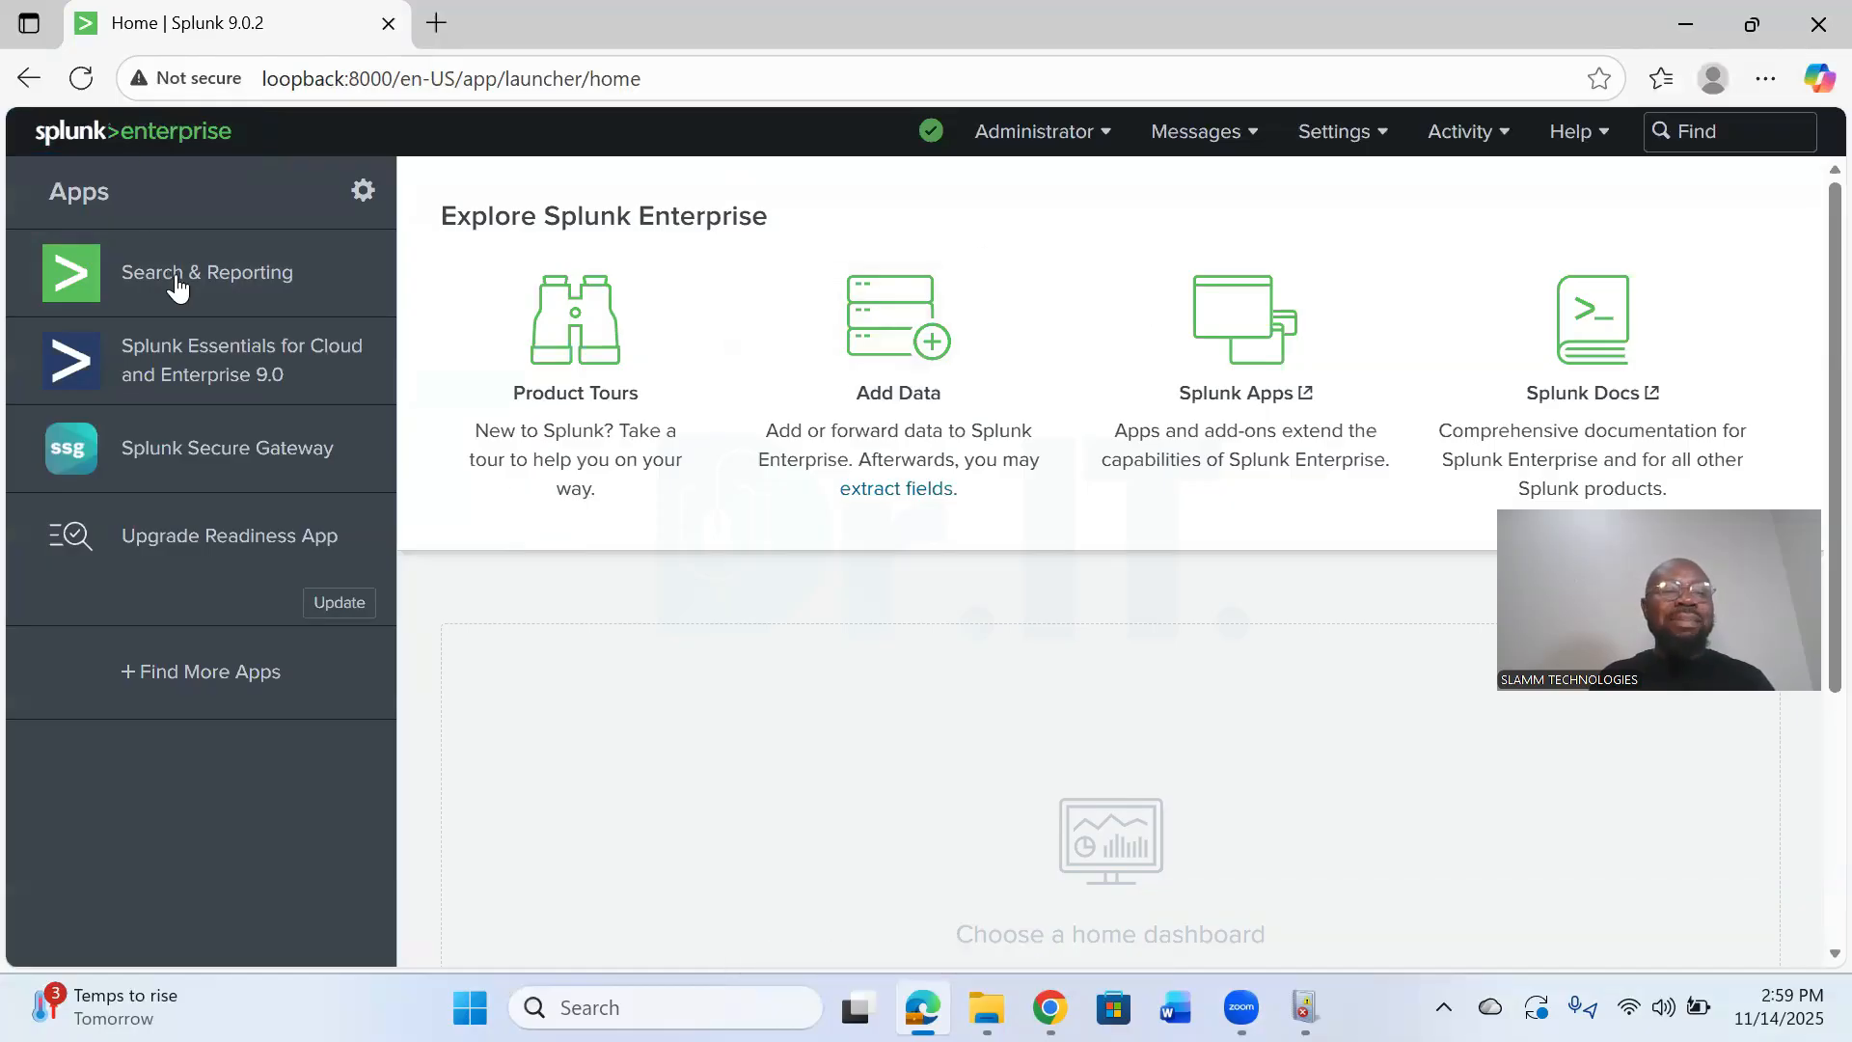
left_click(347, 274)
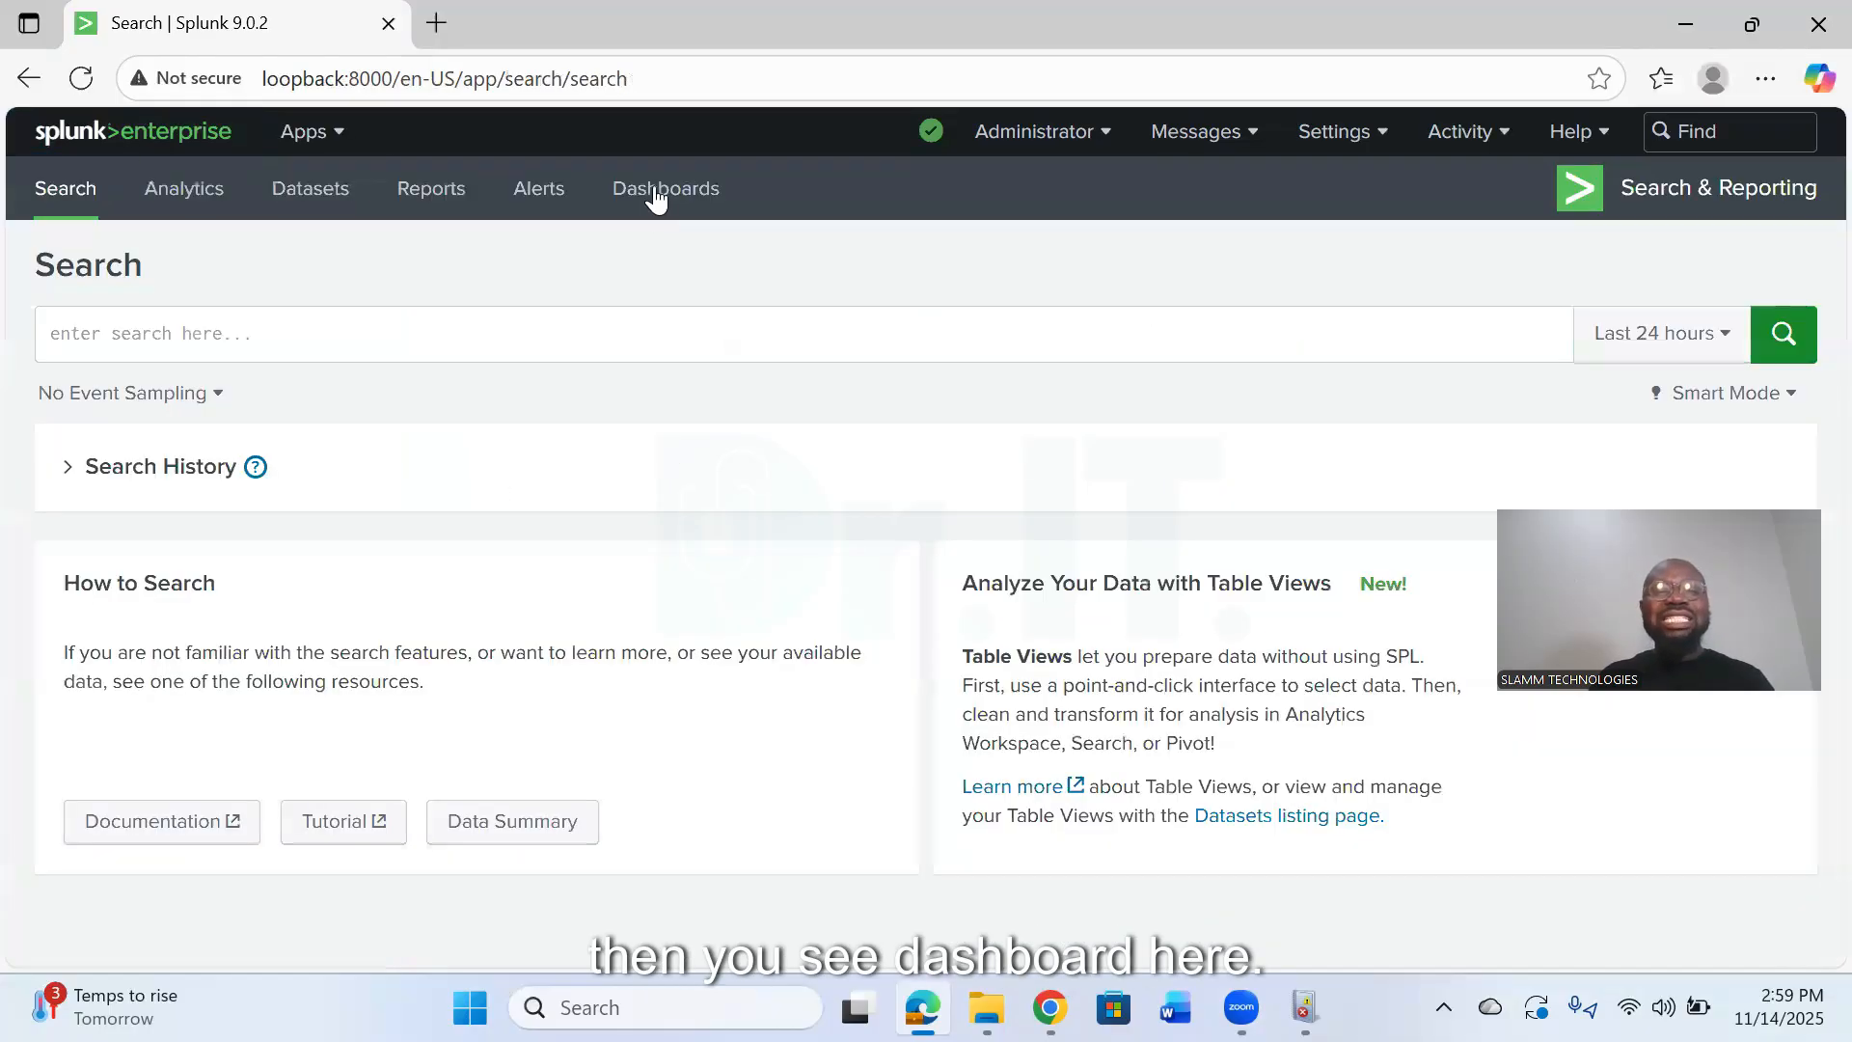
left_click(652, 193)
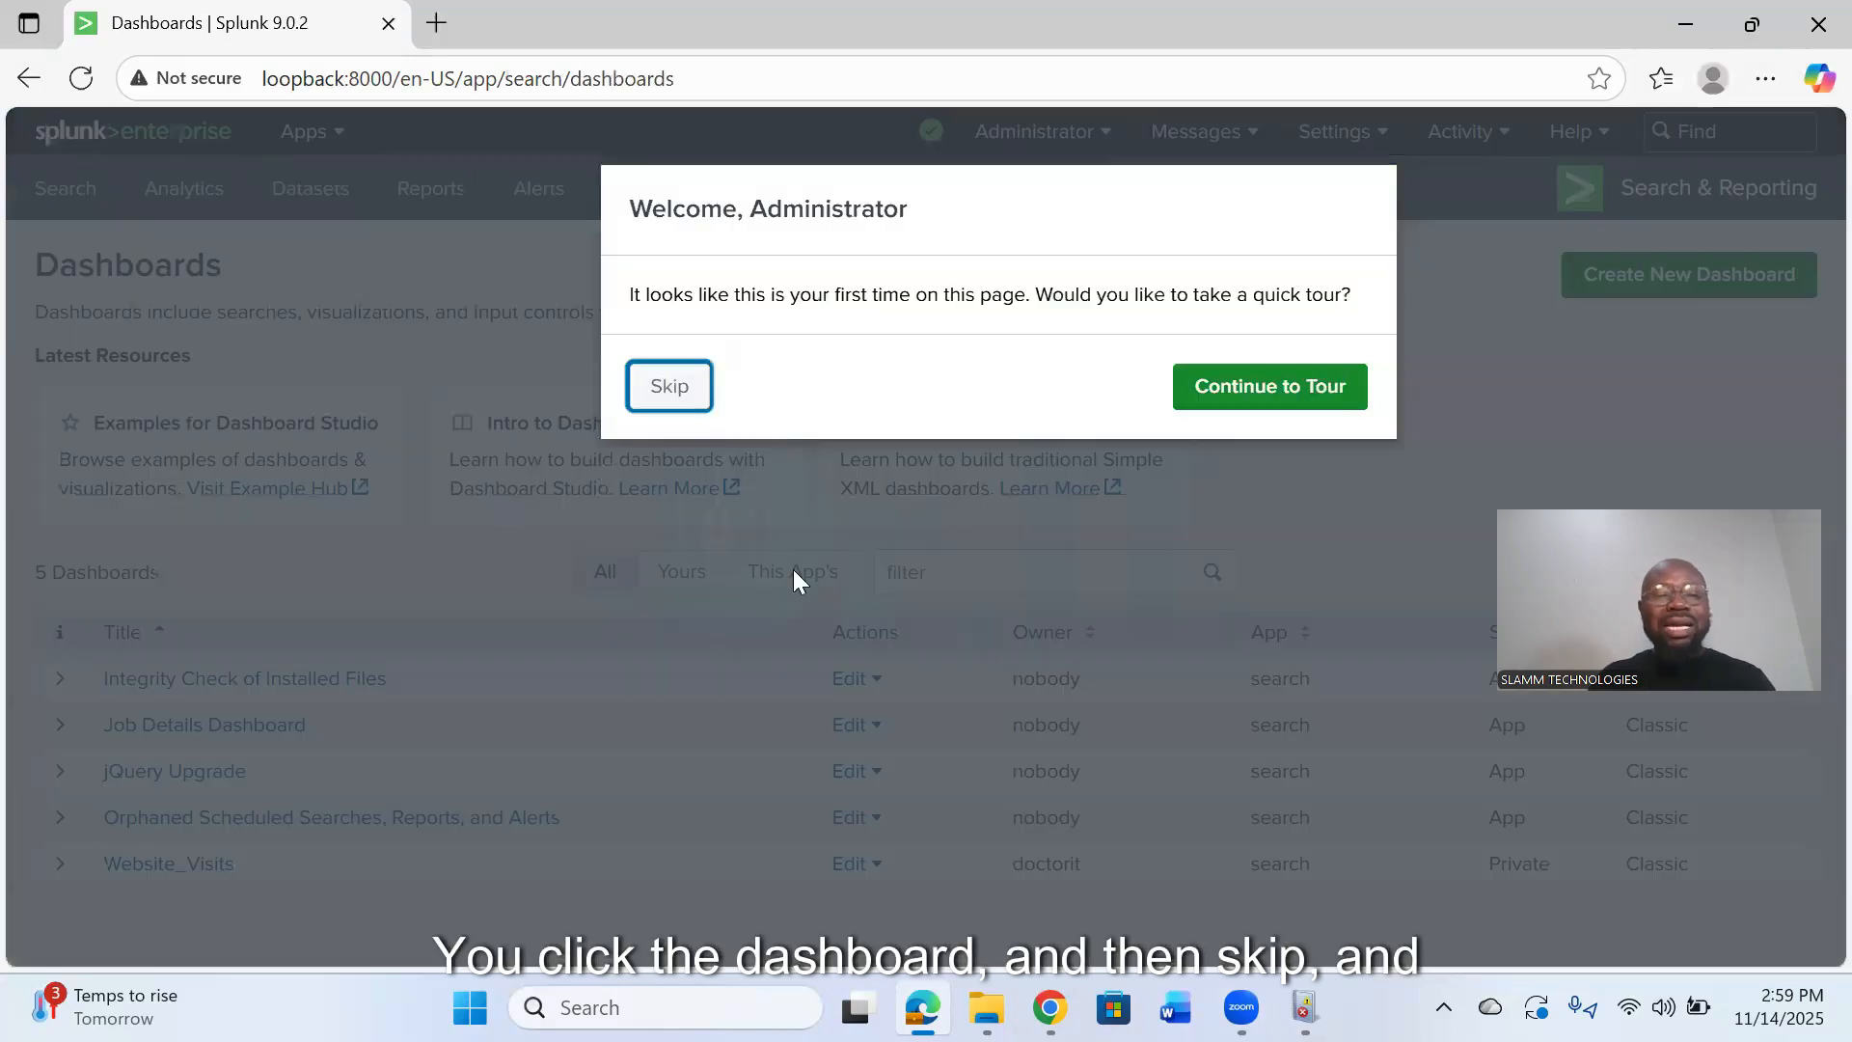
left_click(793, 571)
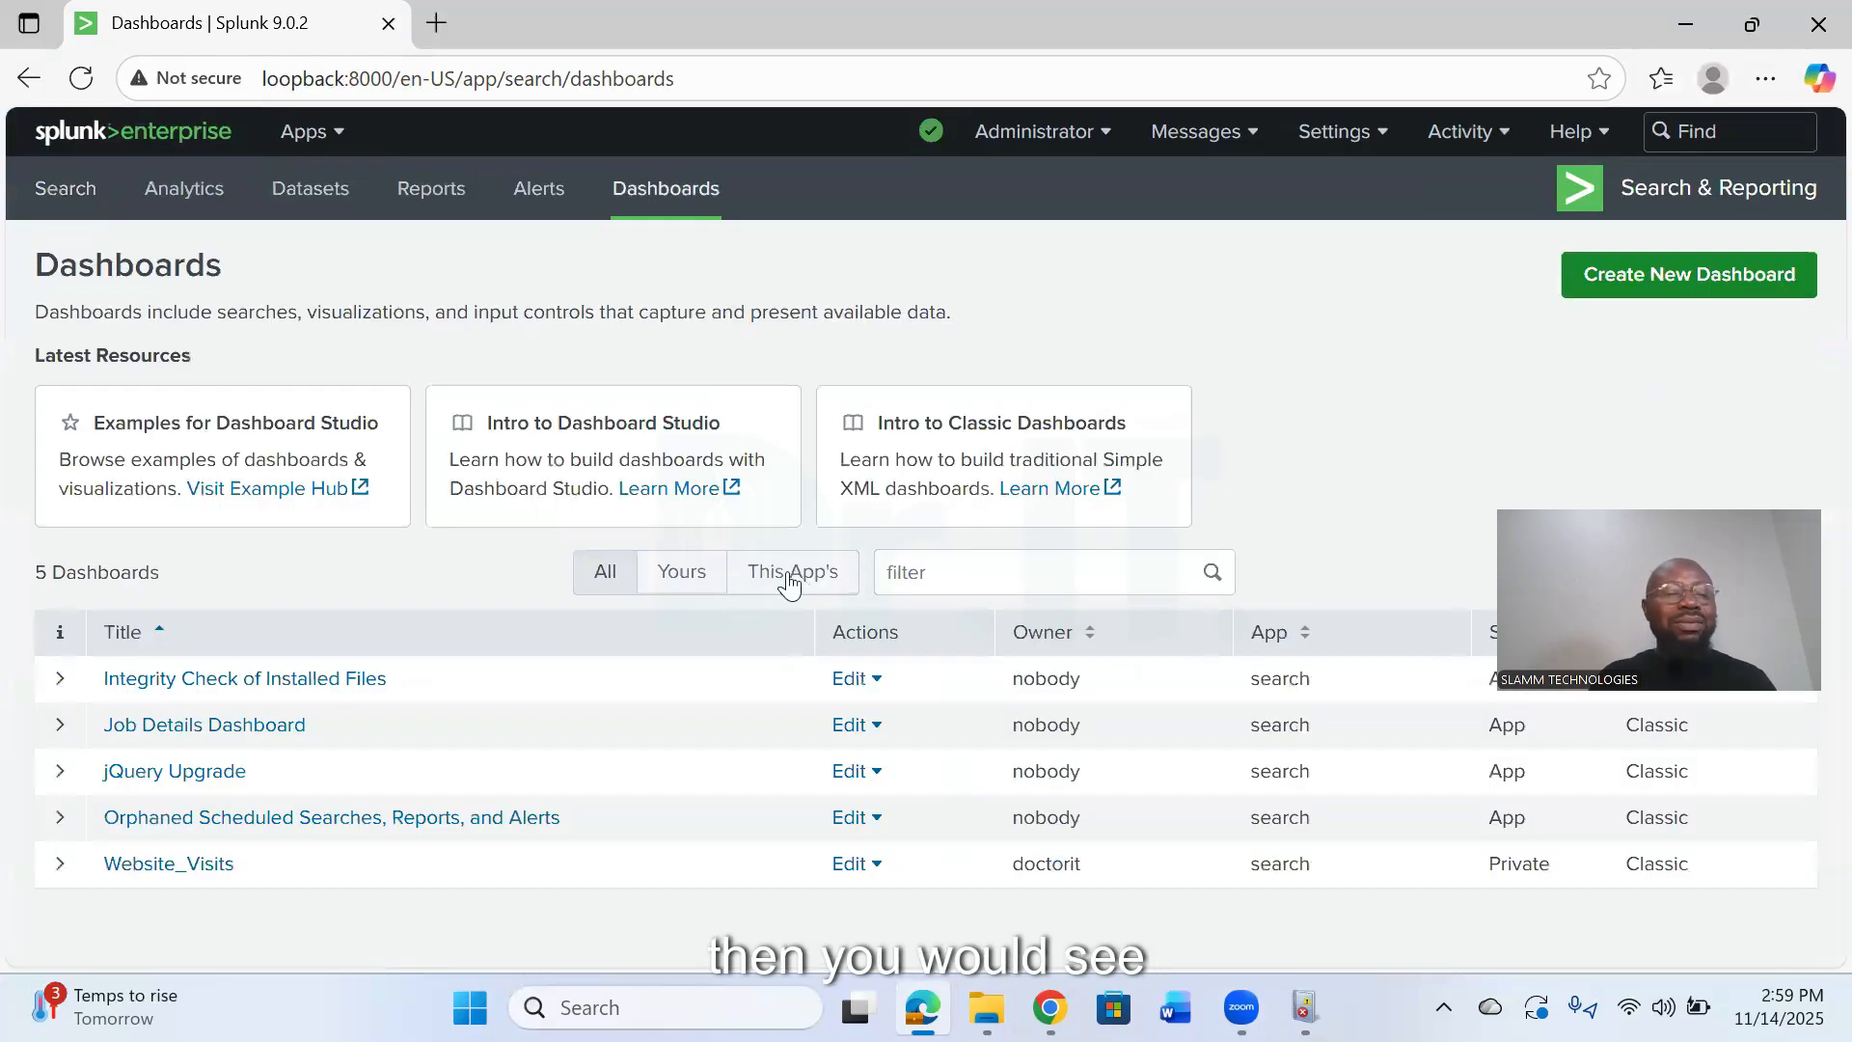